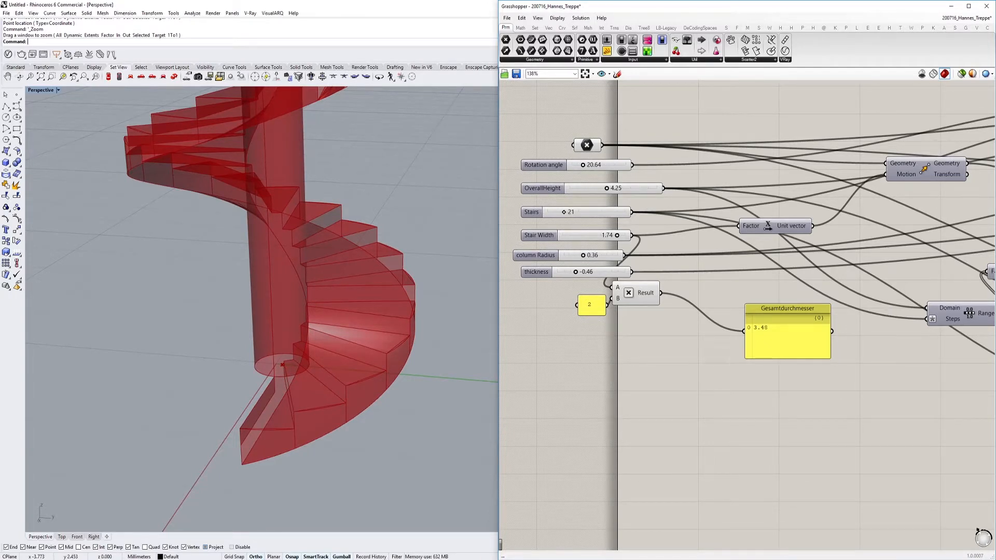
# Set the staircase's rotation angle to 21.28, its overall height to 3.18 and its number of stairs to 23
pyautogui.moveTo(447, 329); pyautogui.dragTo(442, 326, button='right')
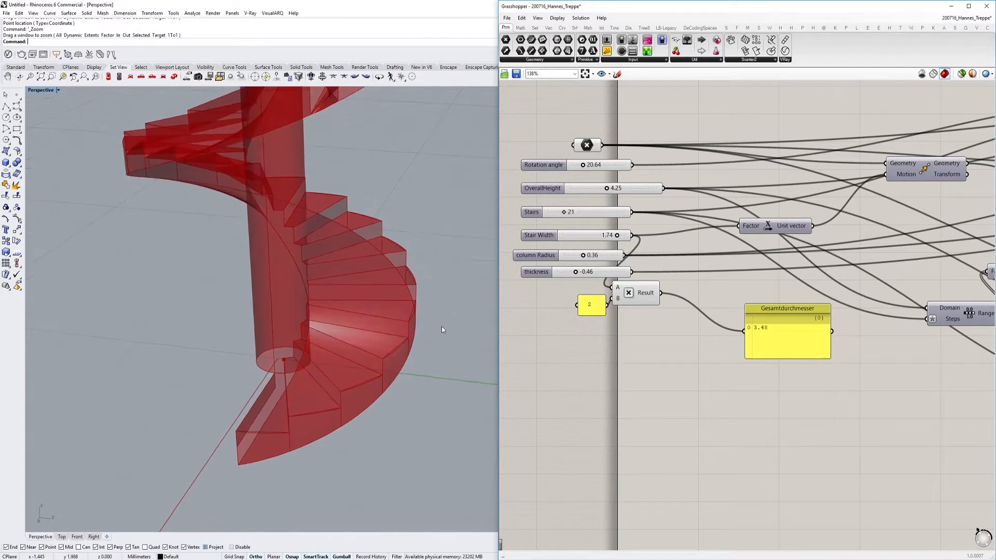
pyautogui.scroll(-3, 825, 368)
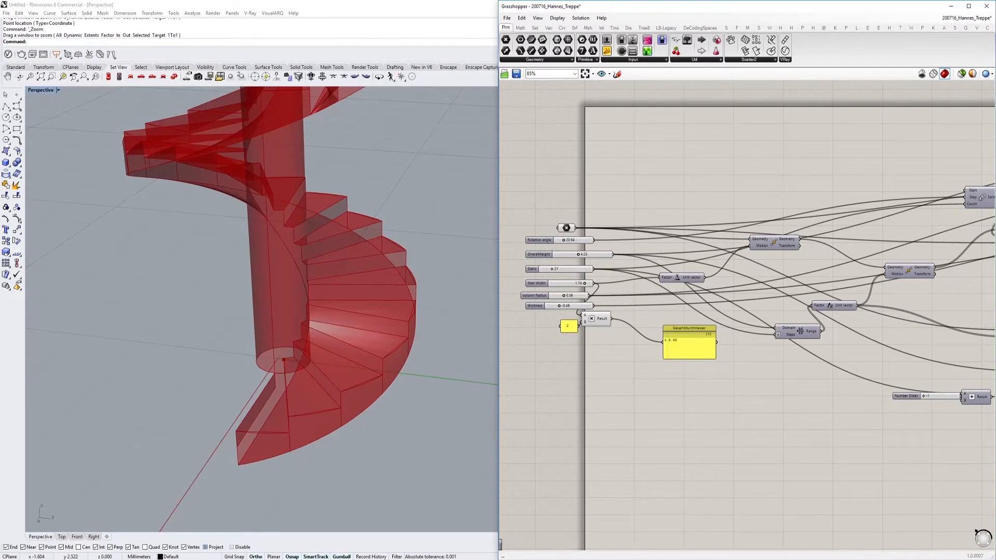
pyautogui.scroll(5, 594, 252)
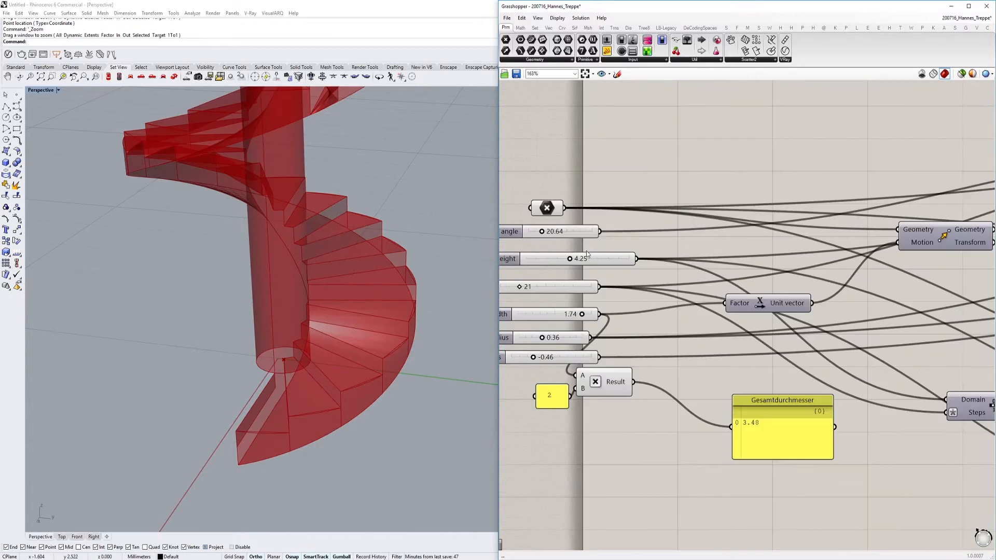
pyautogui.scroll(-5, 261, 275)
pyautogui.scroll(3, 311, 309)
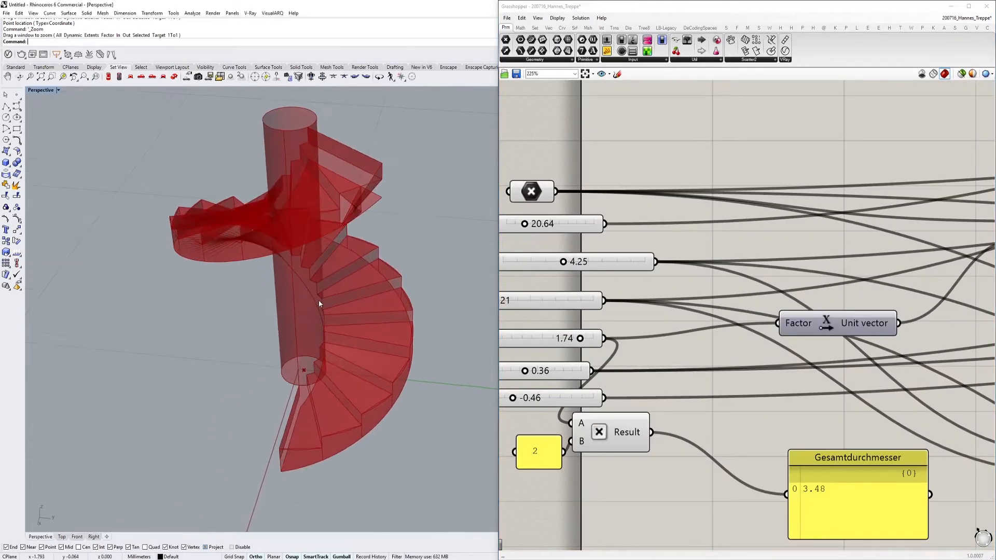
pyautogui.scroll(3, 728, 251)
pyautogui.moveTo(609, 233)
pyautogui.mouseDown()
pyautogui.moveTo(642, 234)
pyautogui.moveTo(616, 241)
pyautogui.mouseUp()
pyautogui.moveTo(669, 287)
pyautogui.mouseDown()
pyautogui.moveTo(687, 287)
pyautogui.moveTo(654, 287)
pyautogui.mouseUp()
pyautogui.moveTo(565, 338)
pyautogui.mouseDown()
pyautogui.moveTo(627, 339)
pyautogui.moveTo(565, 339)
pyautogui.mouseUp()
pyautogui.moveTo(686, 394); pyautogui.dragTo(700, 374, button='right')
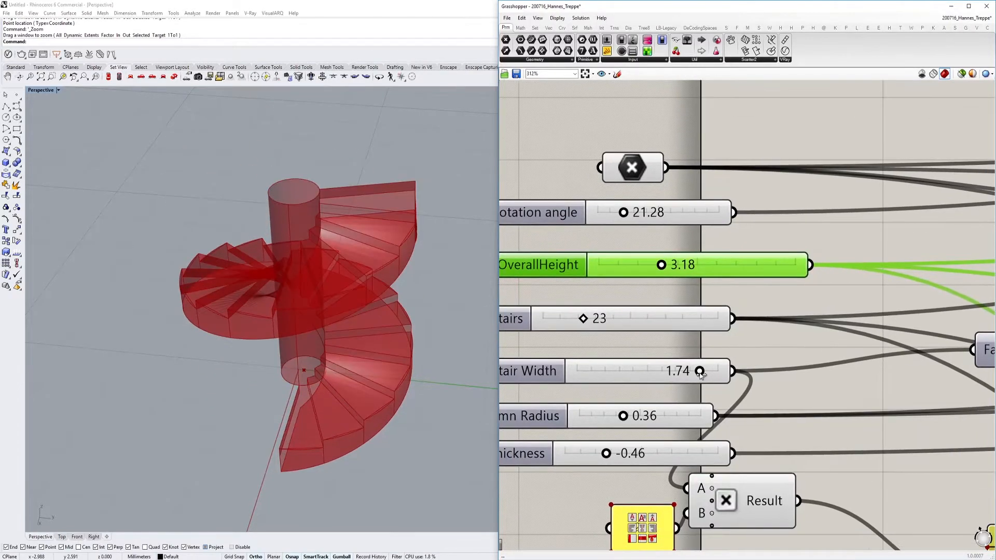
# Set the stair width to 1.37, the column radius to 0.30 and the thickness to -0.87
pyautogui.moveTo(700, 372); pyautogui.dragTo(674, 373)
pyautogui.moveTo(626, 410); pyautogui.dragTo(658, 384, button='right')
pyautogui.moveTo(658, 384); pyautogui.dragTo(606, 428)
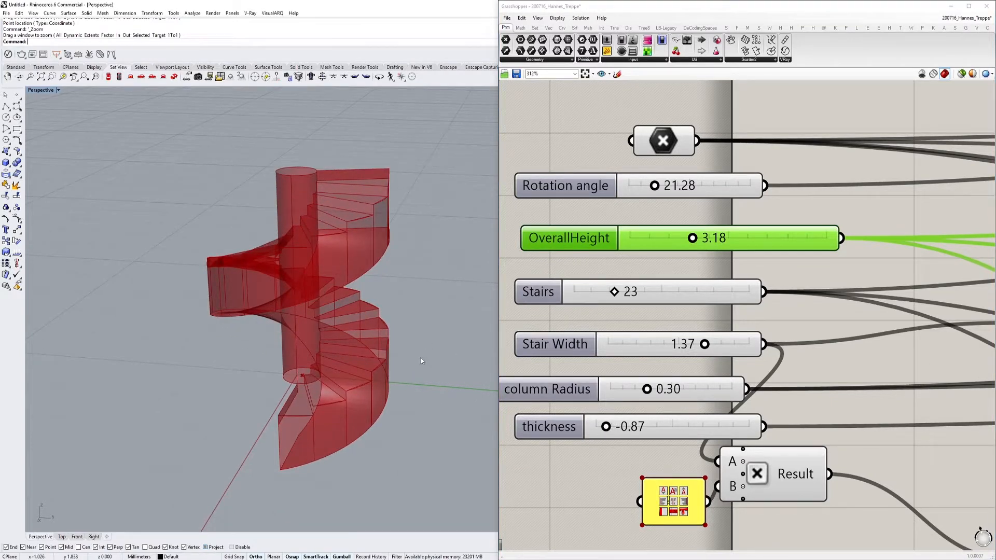
# Select the staircase's base point and shift it along the Y axis in the Rhino viewport
pyautogui.click(664, 143)
pyautogui.moveTo(324, 378); pyautogui.dragTo(395, 379)
pyautogui.moveTo(390, 376); pyautogui.dragTo(328, 375, button='right')
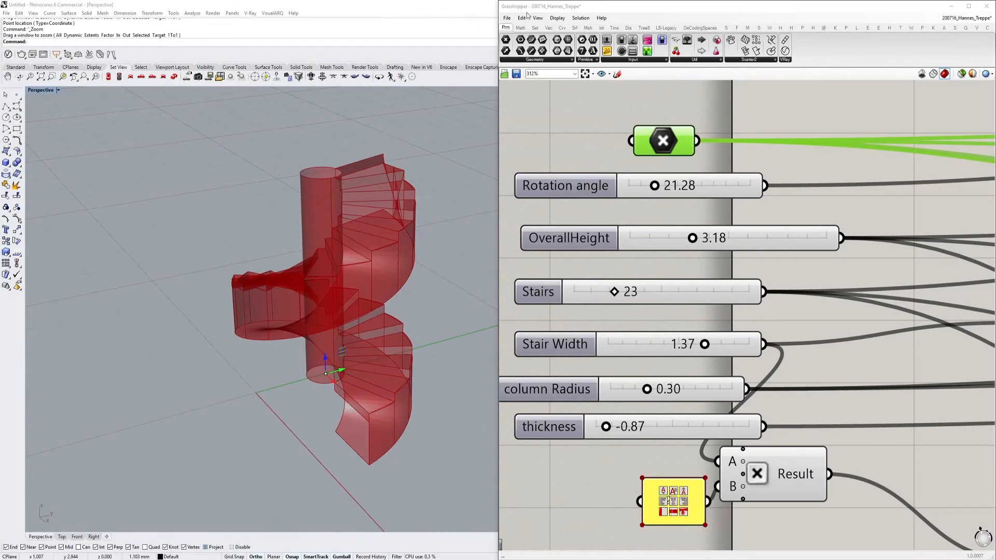
# Create a new Grasshopper document
pyautogui.click(506, 18)
pyautogui.click(507, 17)
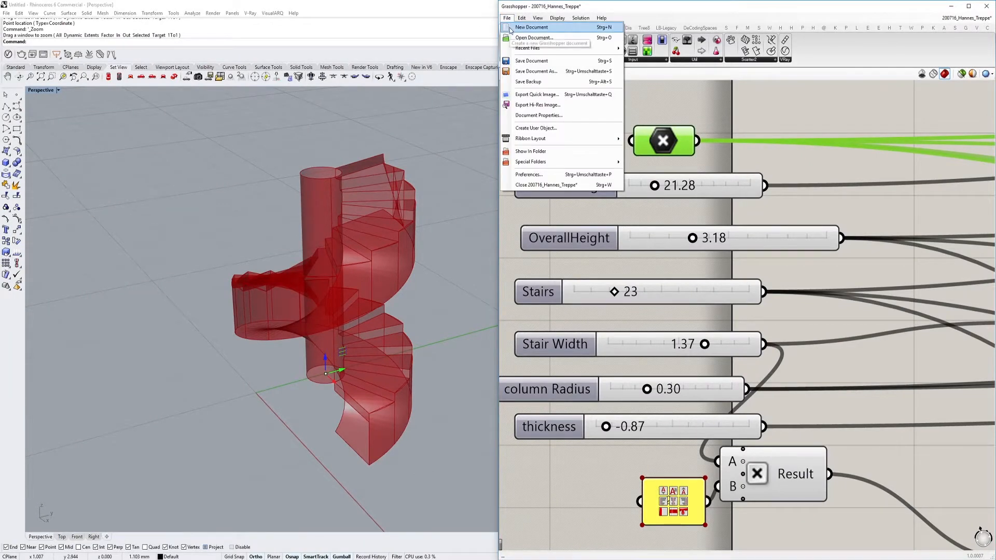
pyautogui.click(529, 27)
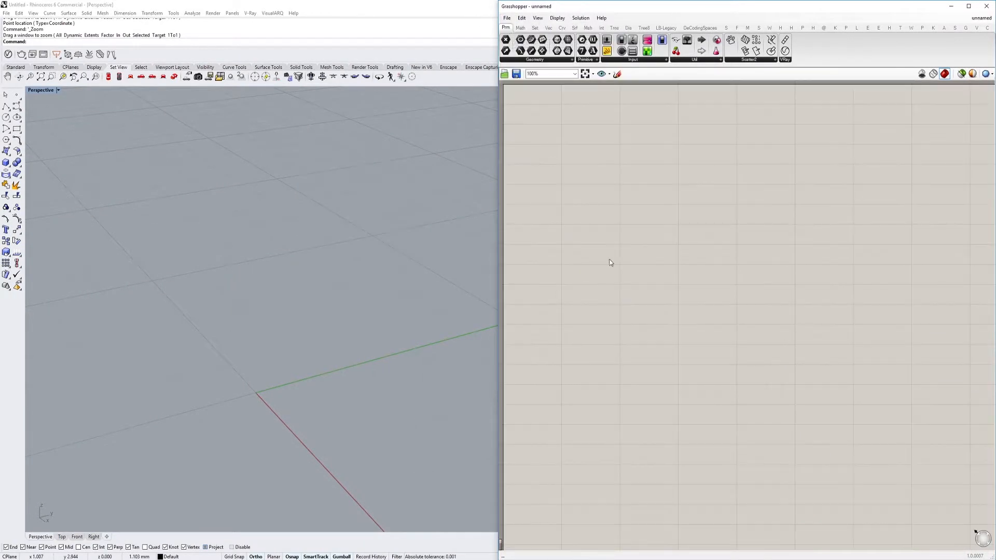
# Sketch a vertical black axis with a cross at its base, an arrowhead on top and tick marks along it
pyautogui.click(617, 75)
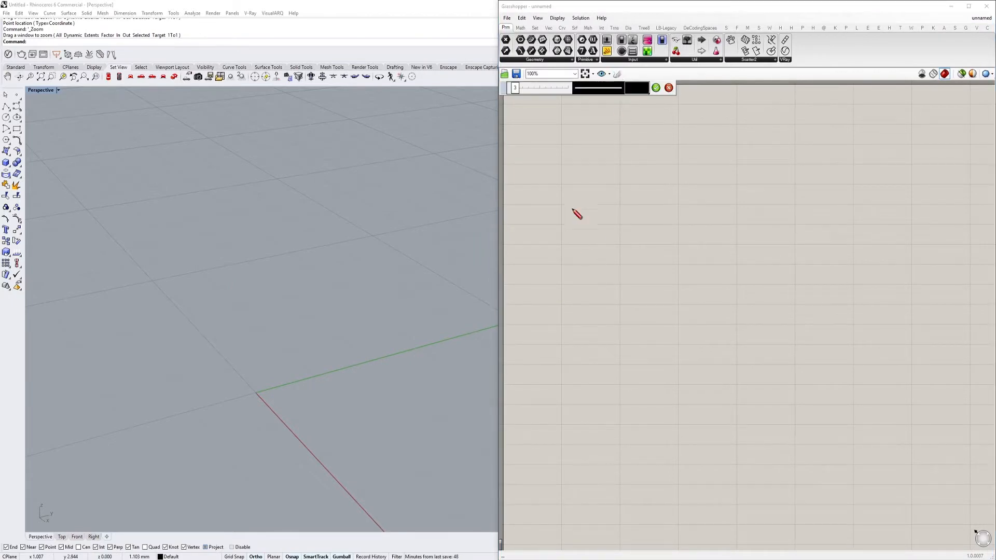
pyautogui.moveTo(609, 300)
pyautogui.mouseDown()
pyautogui.moveTo(619, 295)
pyautogui.moveTo(625, 309)
pyautogui.mouseUp()
pyautogui.moveTo(614, 298); pyautogui.dragTo(606, 117)
pyautogui.moveTo(613, 268); pyautogui.dragTo(616, 252)
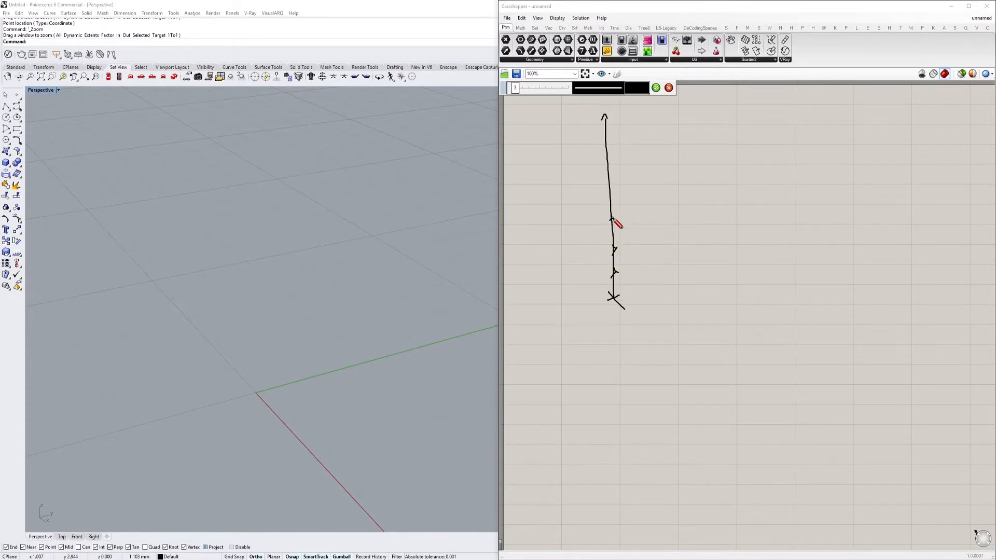
pyautogui.moveTo(607, 184); pyautogui.dragTo(611, 188)
pyautogui.click(656, 88)
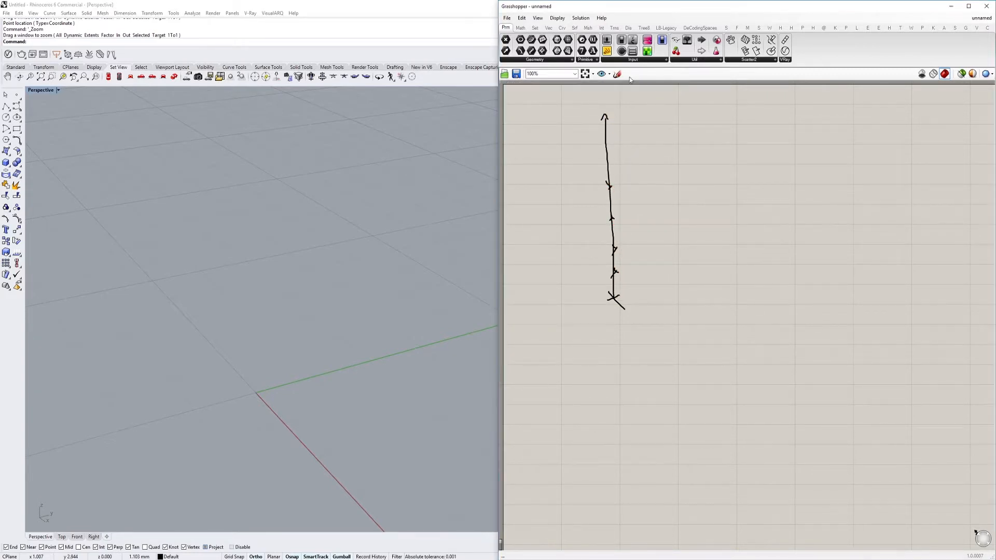
# Sketch dashed horizontal lines of varying lengths outward from the tick marks, with the uppermost ones on the opposite side of the axis
pyautogui.click(617, 75)
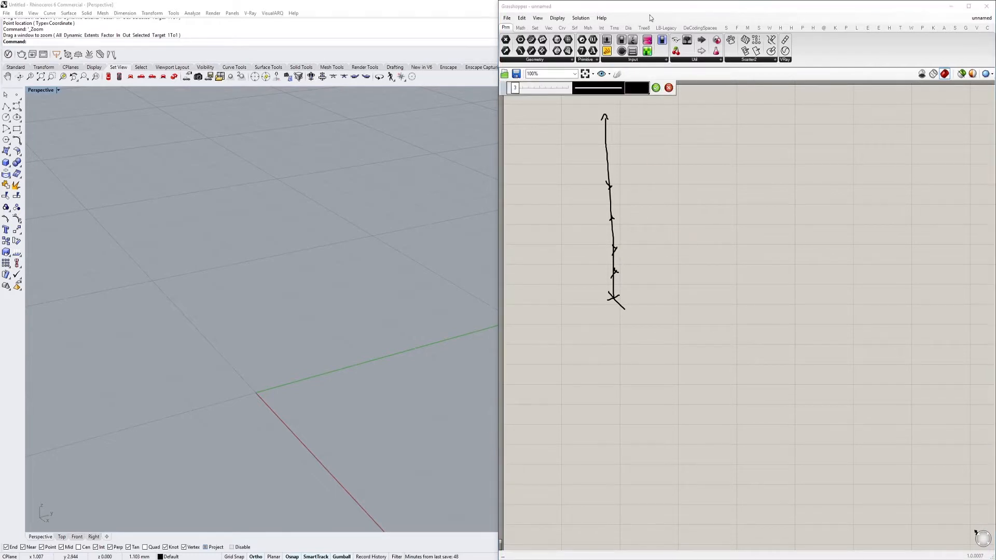
pyautogui.click(618, 87)
pyautogui.click(639, 117)
pyautogui.moveTo(624, 246); pyautogui.dragTo(675, 243)
pyautogui.moveTo(620, 271); pyautogui.dragTo(644, 271)
pyautogui.moveTo(619, 219); pyautogui.dragTo(702, 217)
pyautogui.moveTo(618, 186); pyautogui.dragTo(663, 186)
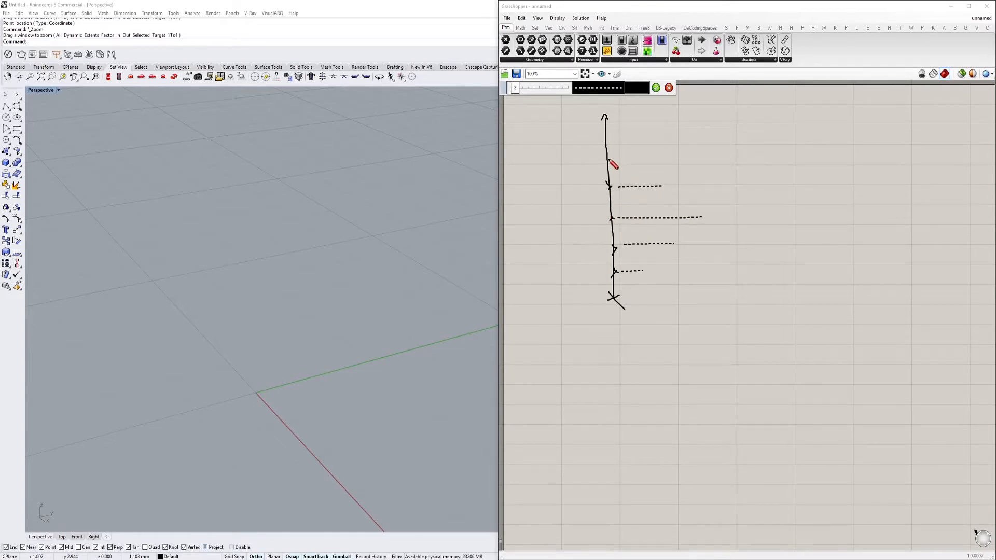
pyautogui.moveTo(591, 129); pyautogui.dragTo(499, 125)
pyautogui.click(669, 90)
# Sketch a solid red curve from the axis base around the ends of the dashed lines, crossing the axis near its top
pyautogui.moveTo(638, 139); pyautogui.dragTo(660, 209, button='right')
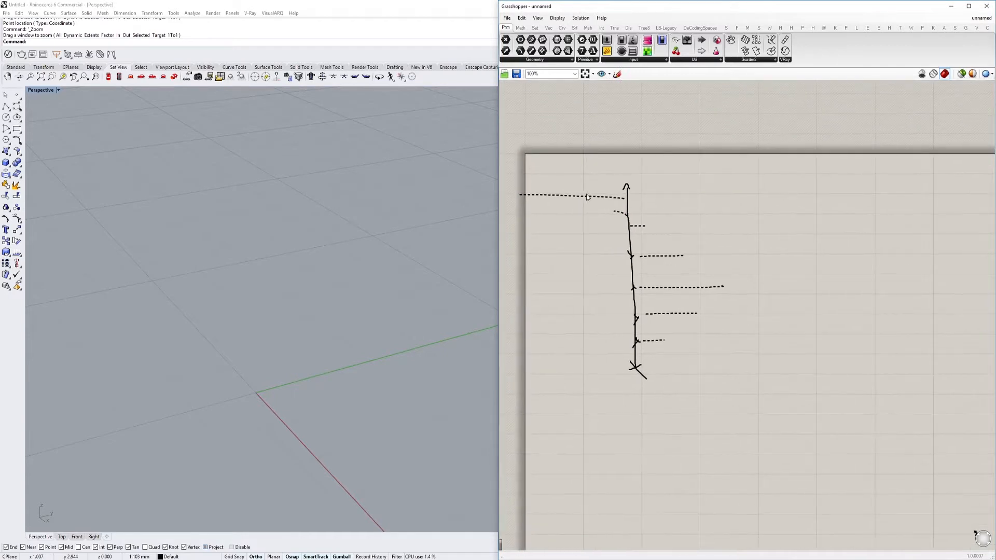
pyautogui.scroll(3, 549, 220)
pyautogui.scroll(-2, 605, 238)
pyautogui.moveTo(699, 247); pyautogui.dragTo(612, 230, button='right')
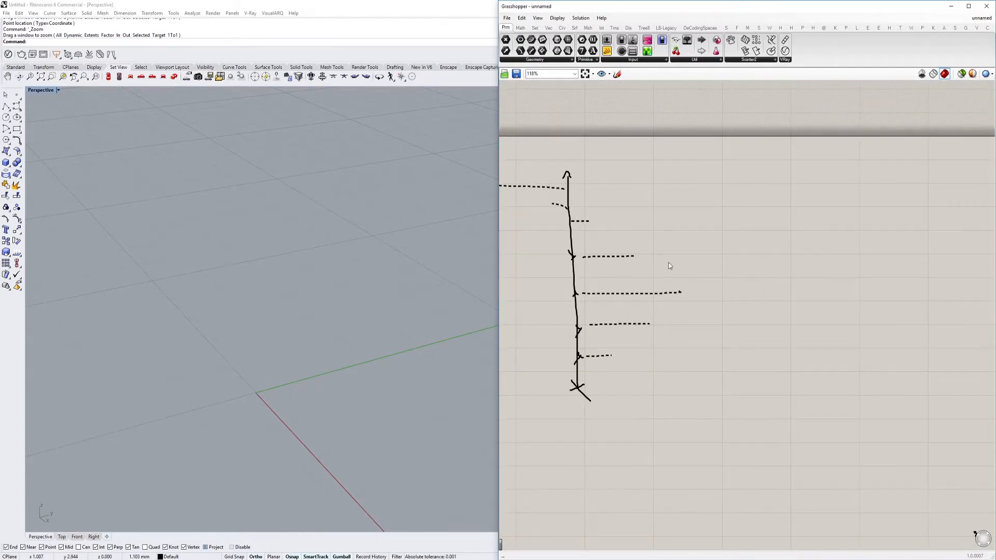
pyautogui.moveTo(669, 262); pyautogui.dragTo(669, 218, button='right')
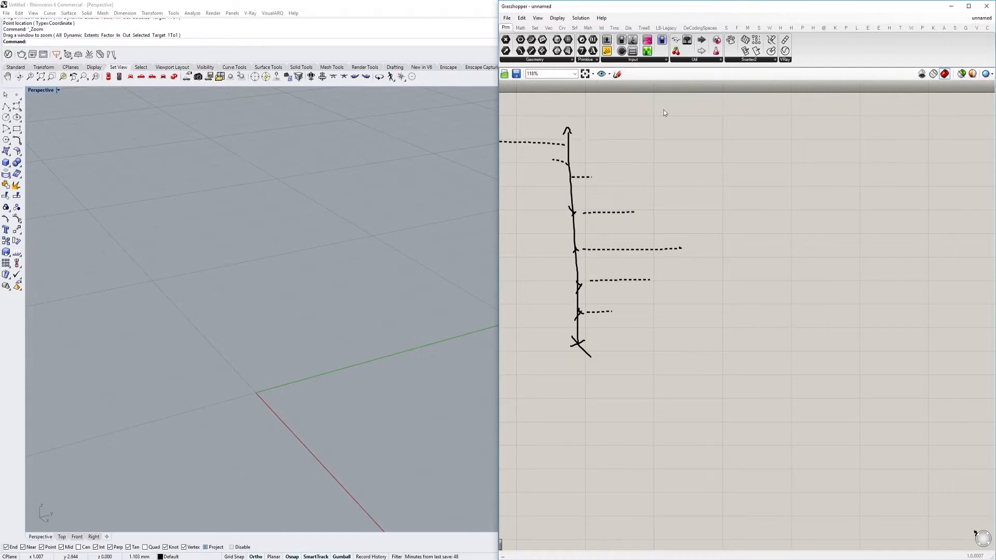
pyautogui.moveTo(399, 393); pyautogui.dragTo(470, 370, button='right')
pyautogui.click(617, 73)
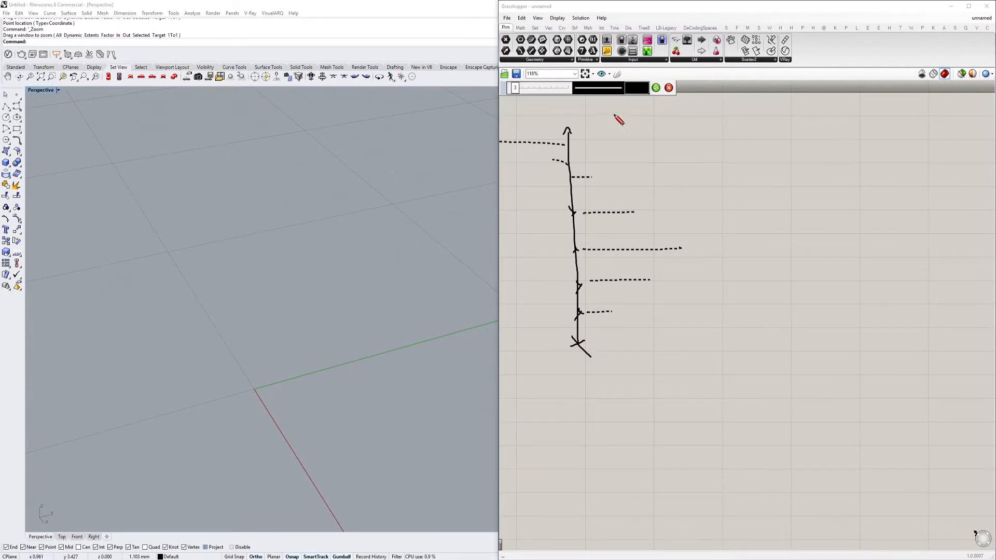
pyautogui.click(637, 88)
pyautogui.click(653, 117)
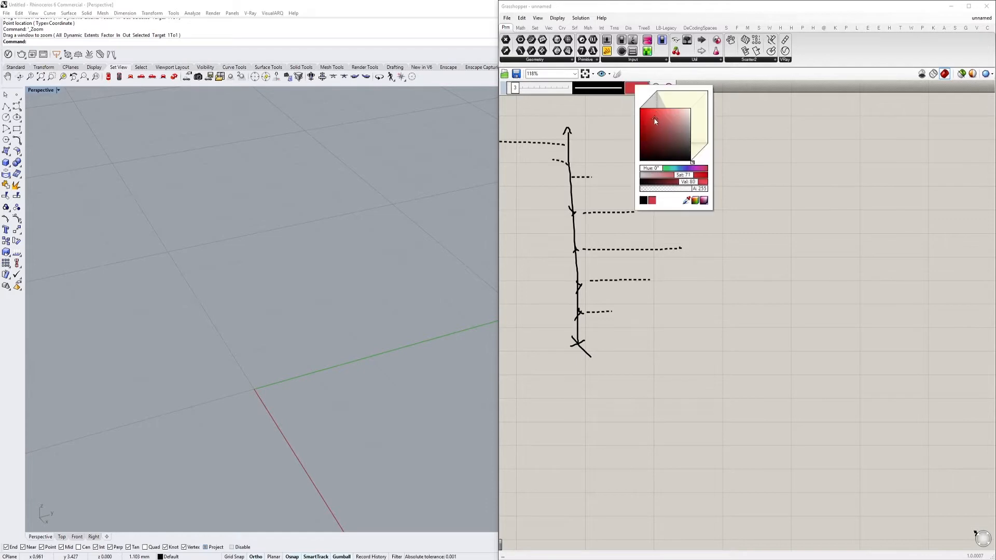
pyautogui.moveTo(580, 345)
pyautogui.mouseDown()
pyautogui.moveTo(688, 249)
pyautogui.moveTo(638, 201)
pyautogui.moveTo(537, 171)
pyautogui.moveTo(487, 115)
pyautogui.mouseUp()
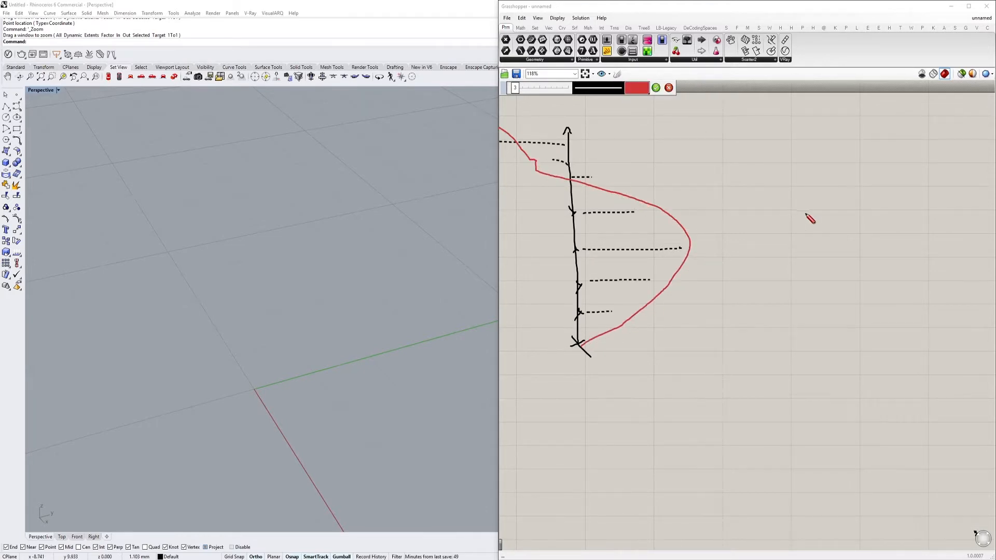
pyautogui.scroll(1, 569, 166)
pyautogui.moveTo(570, 165); pyautogui.dragTo(656, 172, button='right')
pyautogui.click(657, 88)
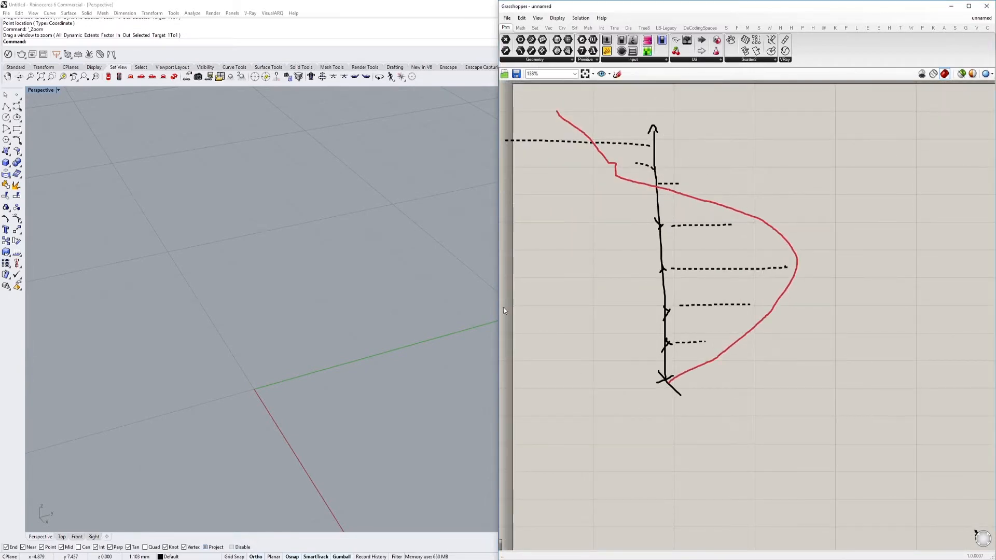
# Add a Point parameter below the sketch and assign it one point placed near the origin in the Rhino viewport
pyautogui.moveTo(626, 280)
pyautogui.mouseDown(button='right')
pyautogui.moveTo(602, 197)
pyautogui.moveTo(572, 158)
pyautogui.moveTo(540, 146)
pyautogui.mouseUp(button='right')
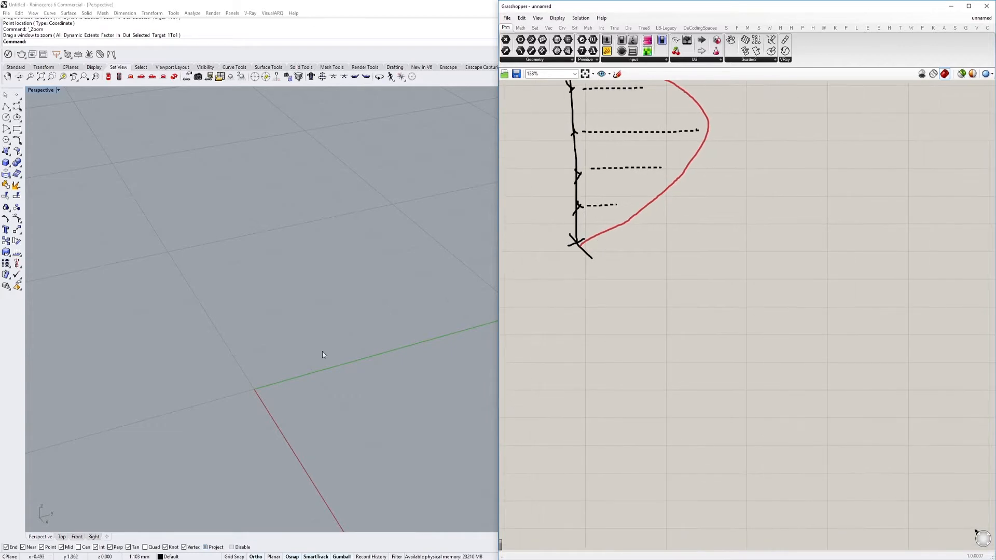
pyautogui.moveTo(596, 292)
pyautogui.mouseDown(button='right')
pyautogui.moveTo(711, 200)
pyautogui.moveTo(641, 327)
pyautogui.mouseUp(button='right')
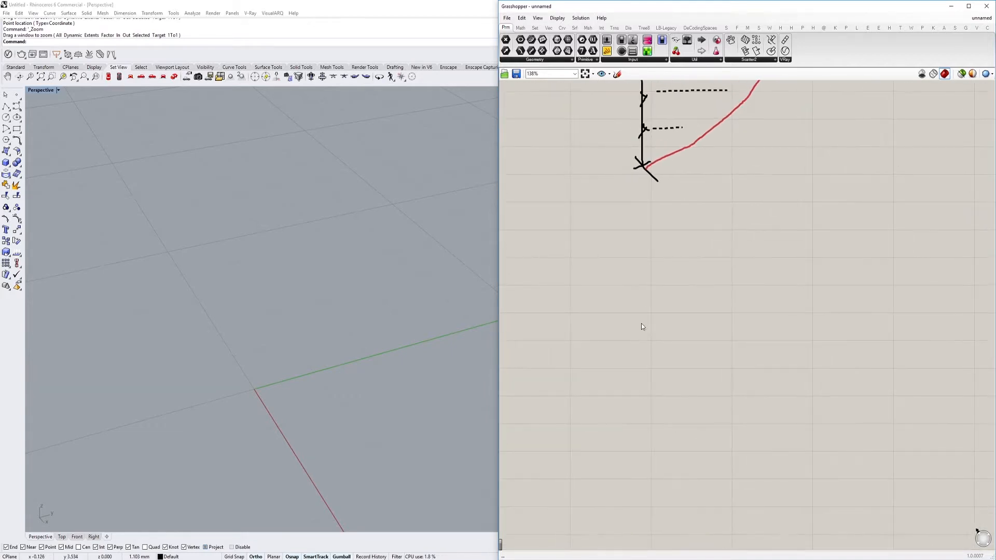
pyautogui.doubleClick(559, 266)
pyautogui.write('point')
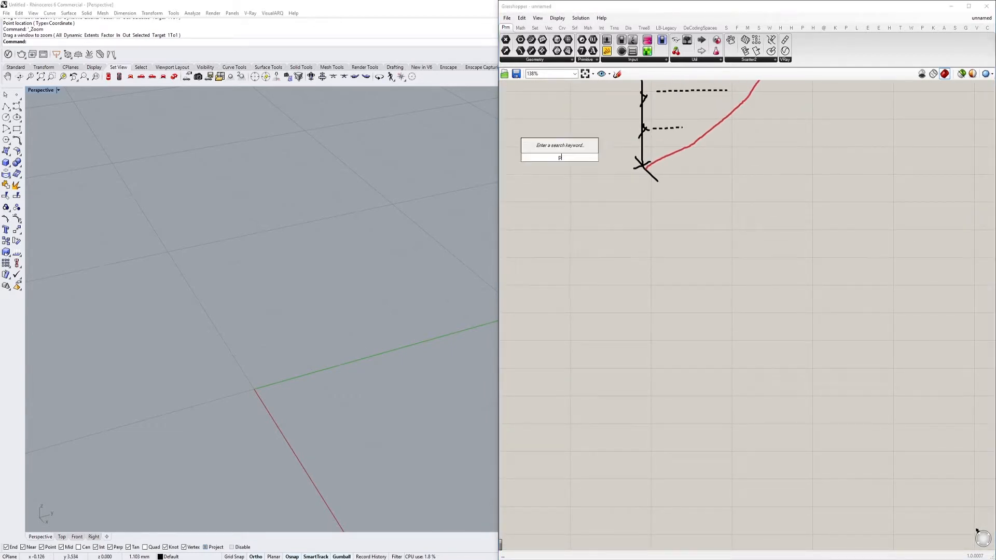
pyautogui.press('Return')
pyautogui.rightClick(560, 268)
pyautogui.click(596, 380)
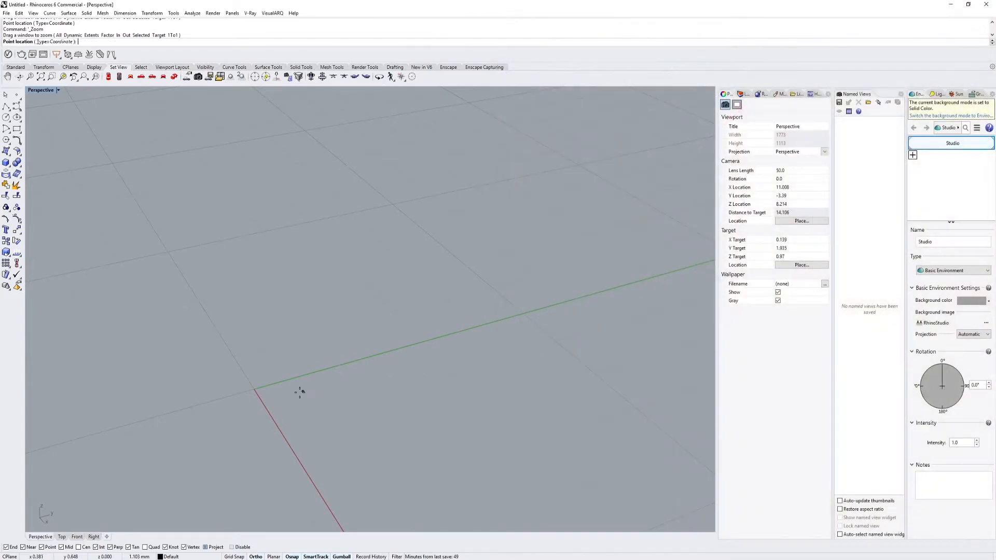
pyautogui.click(281, 398)
pyautogui.keyDown('shift'); pyautogui.moveTo(311, 419); pyautogui.dragTo(330, 348, button='right'); pyautogui.keyUp('shift')
pyautogui.scroll(5, 316, 352)
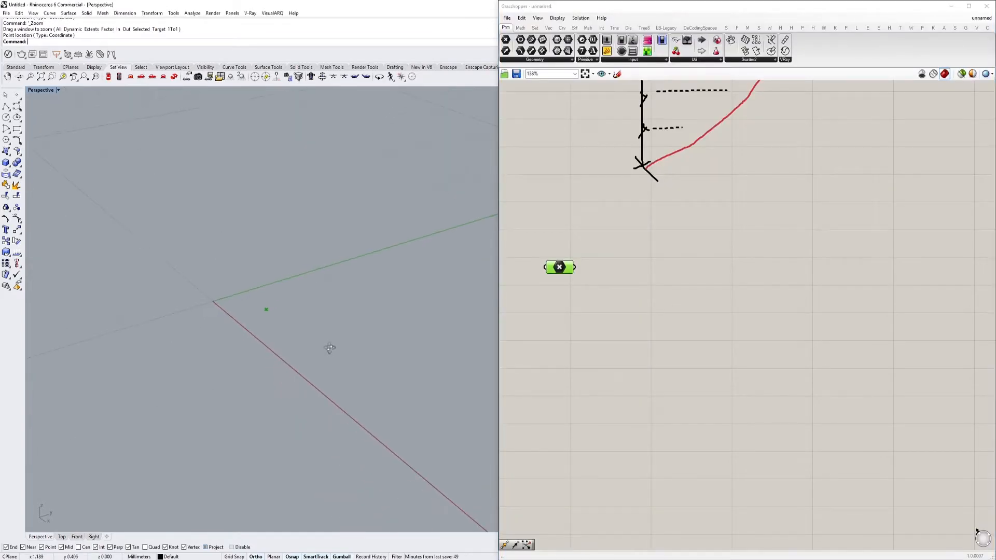
# Add a Series component and feed its Step input from a new number slider set to 2.00
pyautogui.doubleClick(707, 305)
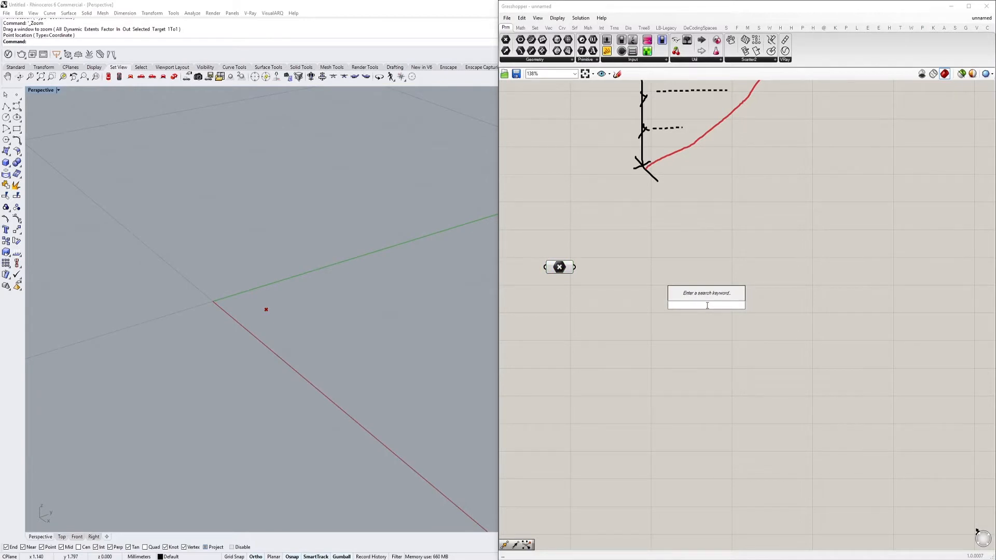
pyautogui.write('series')
pyautogui.press('Return')
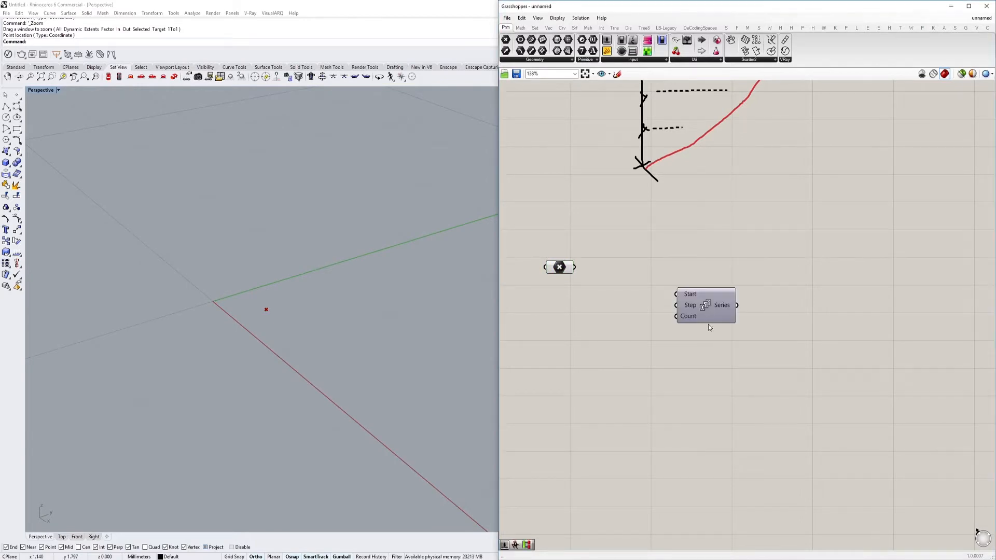
pyautogui.doubleClick(609, 330)
pyautogui.write('2')
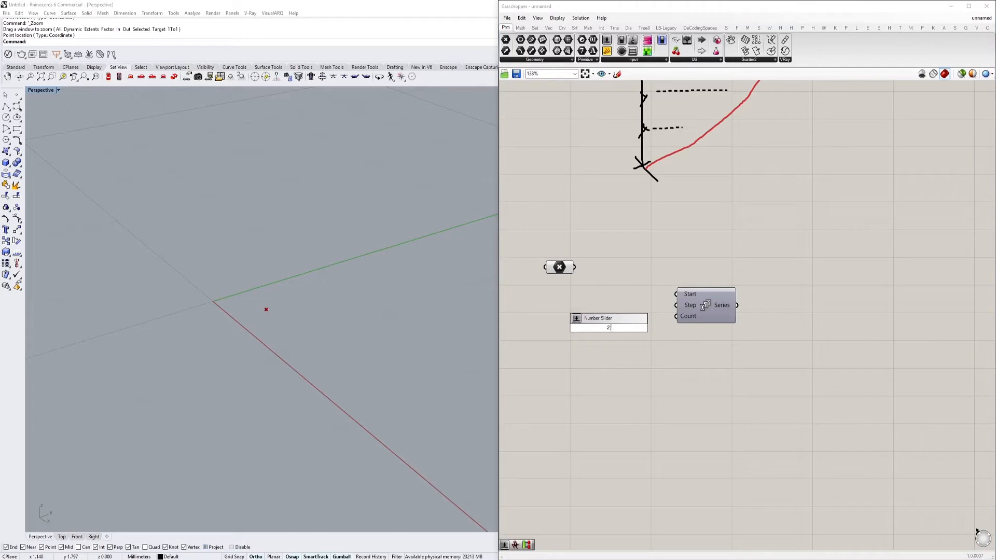
pyautogui.press('Return')
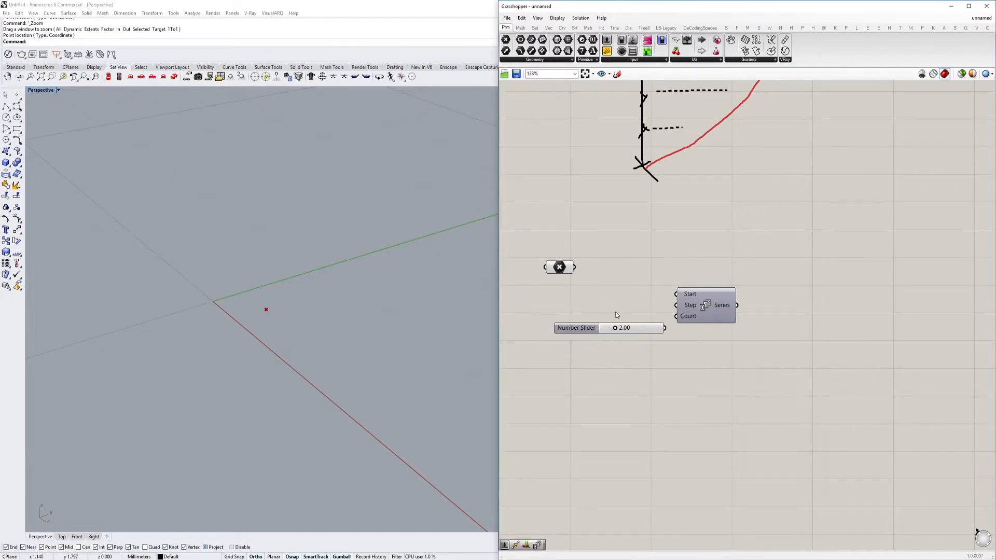
pyautogui.moveTo(674, 318); pyautogui.dragTo(737, 309)
# Add an integer slider set to 11, name it "Stairs amount", and move the Series component closer to the sliders
pyautogui.scroll(2, 626, 338)
pyautogui.doubleClick(641, 294)
pyautogui.write('11')
pyautogui.press('Return')
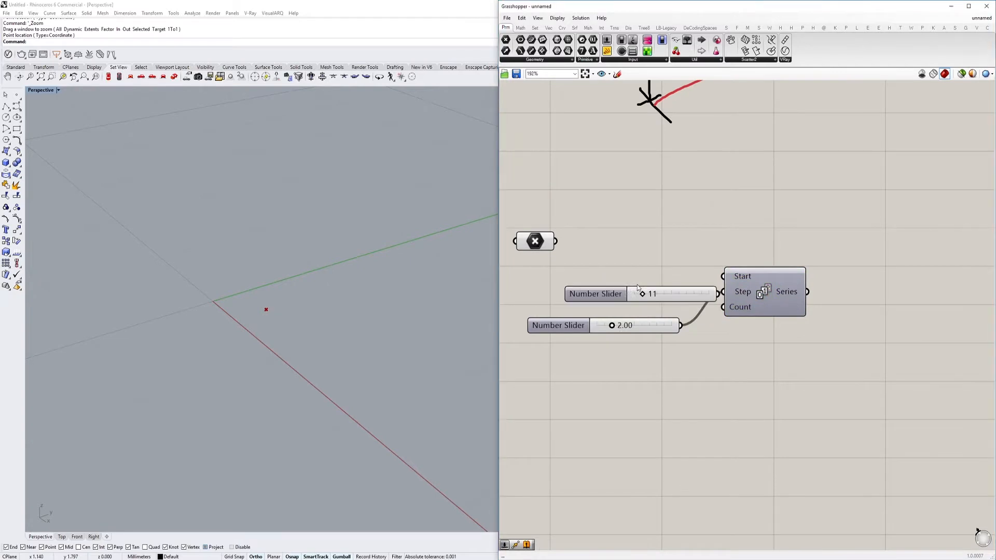
pyautogui.doubleClick(614, 292)
pyautogui.write('Stairs amount')
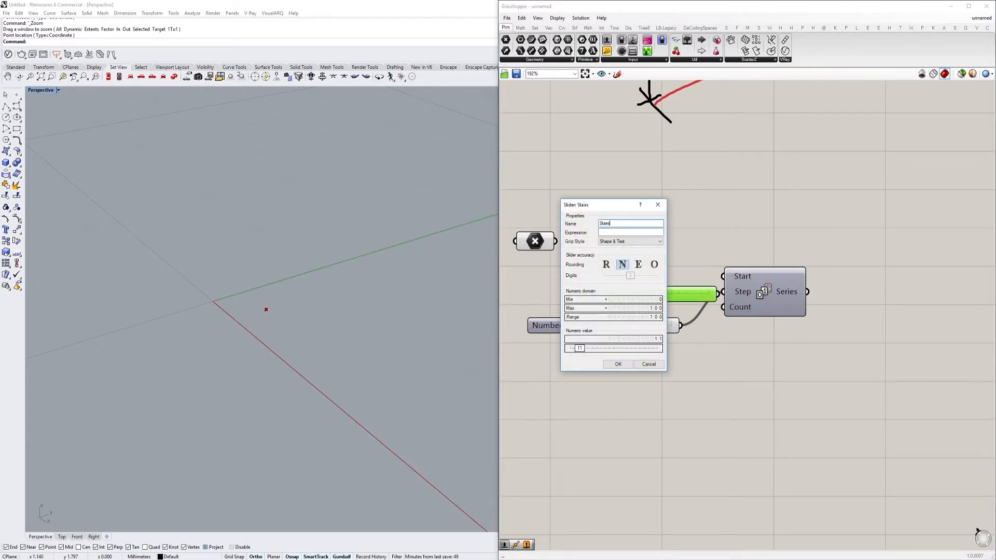
pyautogui.click(625, 364)
pyautogui.moveTo(726, 310); pyautogui.dragTo(680, 311)
# Add a Unit Z component and connect the Series output to its Factor input
pyautogui.doubleClick(822, 264)
pyautogui.write('z')
pyautogui.click(809, 255)
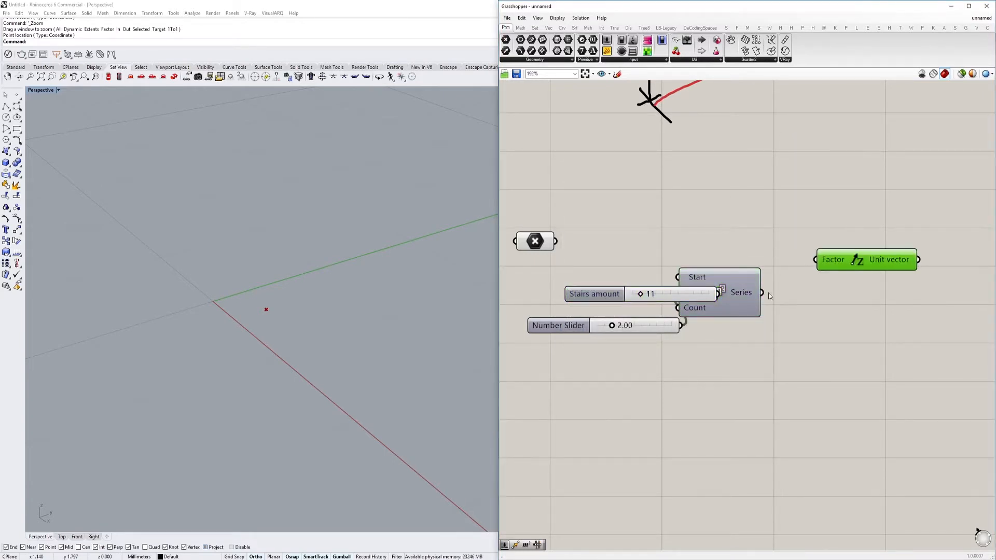
pyautogui.moveTo(762, 294); pyautogui.dragTo(816, 260)
# Add a Move component, using the Unit Z vector as its Motion and the Point parameter as its Geometry
pyautogui.moveTo(856, 211); pyautogui.dragTo(816, 237, button='right')
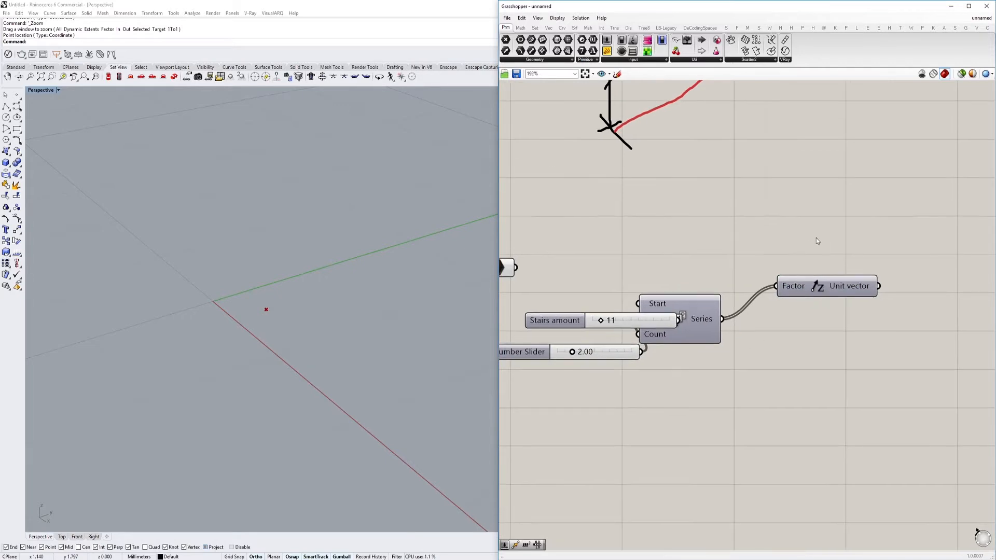
pyautogui.doubleClick(816, 238)
pyautogui.write('move')
pyautogui.click(814, 229)
pyautogui.scroll(-1, 756, 236)
pyautogui.moveTo(759, 244); pyautogui.dragTo(860, 278)
pyautogui.moveTo(759, 231); pyautogui.dragTo(552, 263)
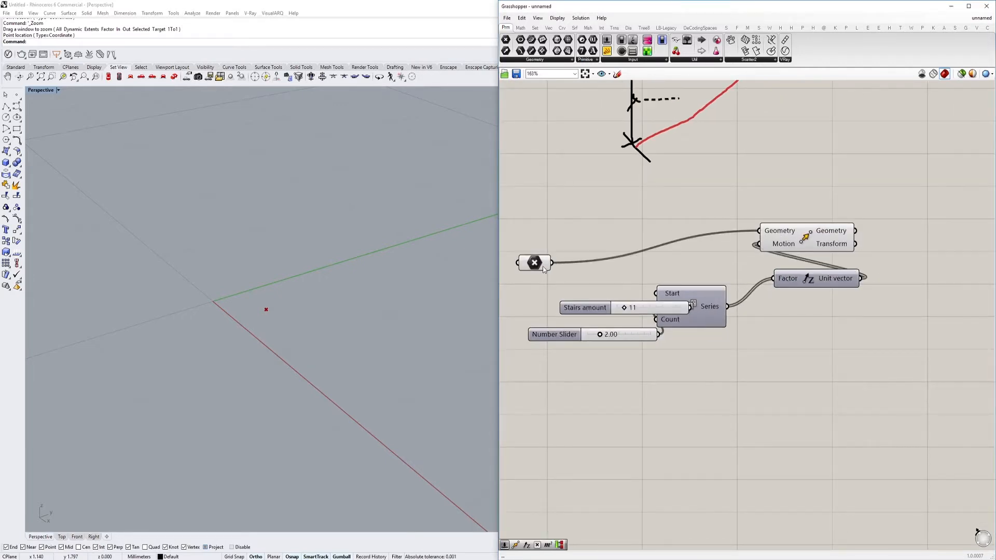
# Space the Unit Z and Move components farther away from the Series component
pyautogui.moveTo(800, 282); pyautogui.dragTo(837, 299)
pyautogui.moveTo(807, 238); pyautogui.dragTo(868, 251)
pyautogui.moveTo(394, 298); pyautogui.dragTo(341, 313, button='right')
pyautogui.scroll(-5, 341, 313)
pyautogui.moveTo(754, 307); pyautogui.dragTo(738, 313, button='right')
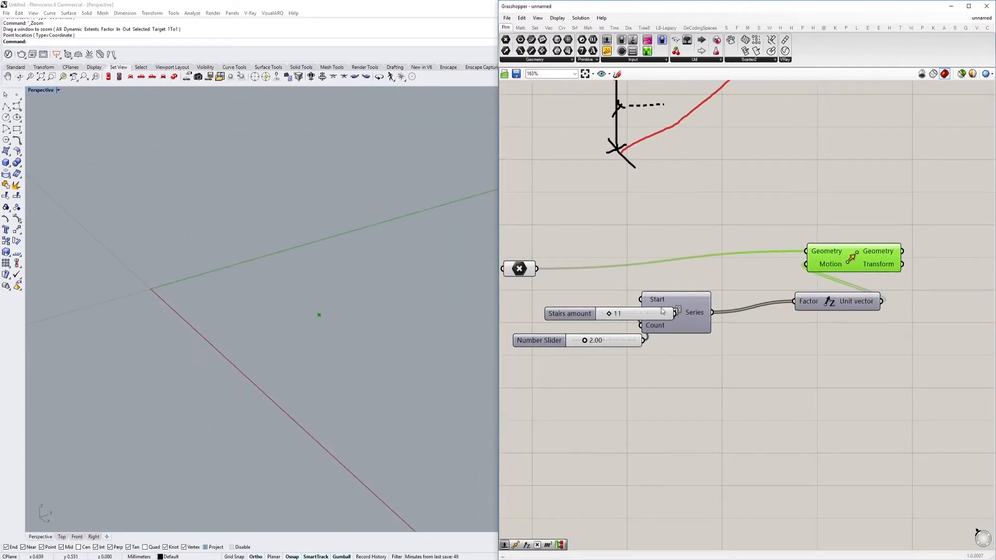
# Line up both sliders clear of the Series inputs, with the step slider above the "Stairs amount" slider
pyautogui.moveTo(656, 309); pyautogui.dragTo(580, 307)
pyautogui.click(602, 344)
pyautogui.moveTo(603, 345); pyautogui.dragTo(548, 298)
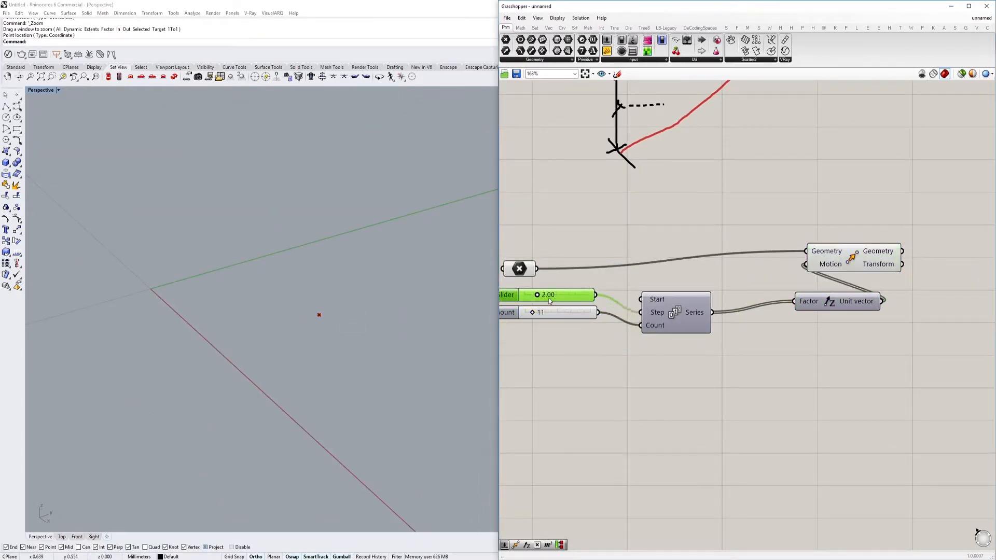
pyautogui.moveTo(565, 315); pyautogui.dragTo(601, 329, button='right')
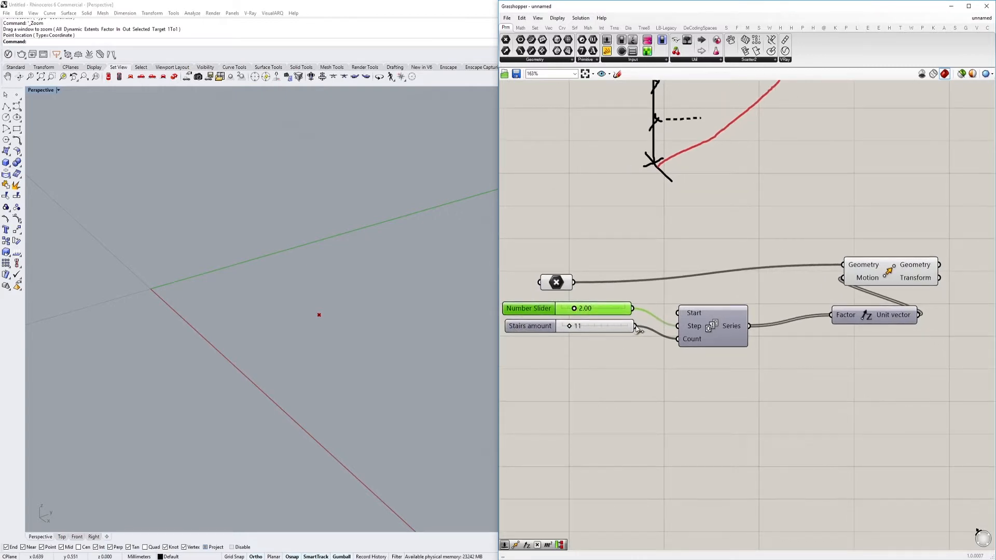
# Adjust the number slider feeding the Series Step input, settling on 1.14
pyautogui.moveTo(575, 307); pyautogui.dragTo(601, 308)
pyautogui.scroll(-4, 643, 301)
pyautogui.scroll(-15, 332, 311)
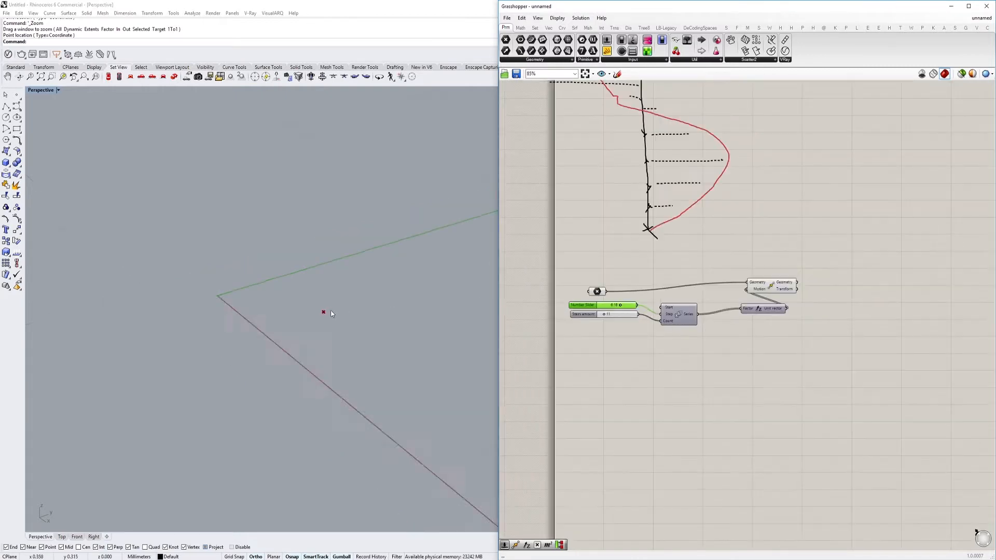
pyautogui.moveTo(333, 310); pyautogui.dragTo(320, 330, button='right')
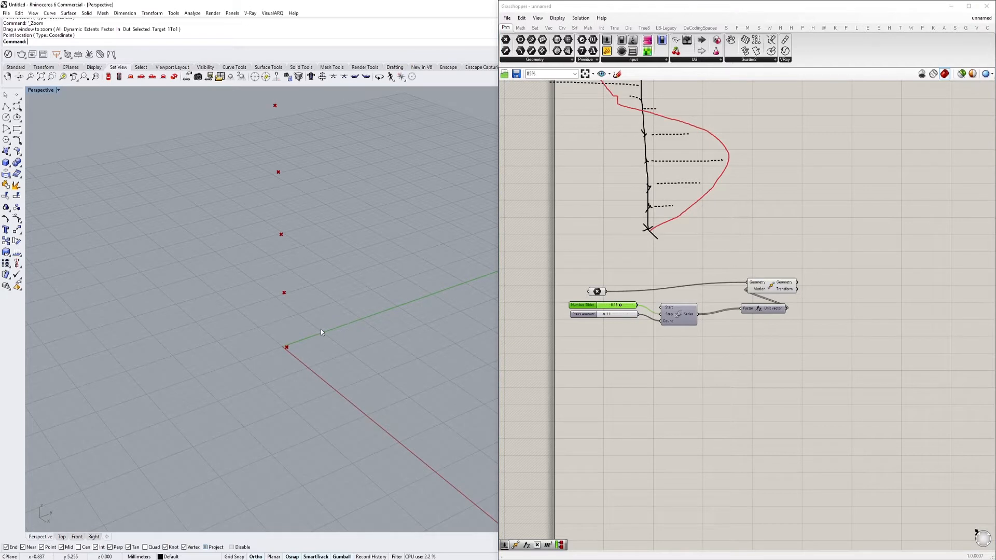
pyautogui.scroll(3, 279, 359)
pyautogui.scroll(5, 278, 359)
pyautogui.scroll(4, 614, 305)
pyautogui.moveTo(637, 299); pyautogui.dragTo(604, 303)
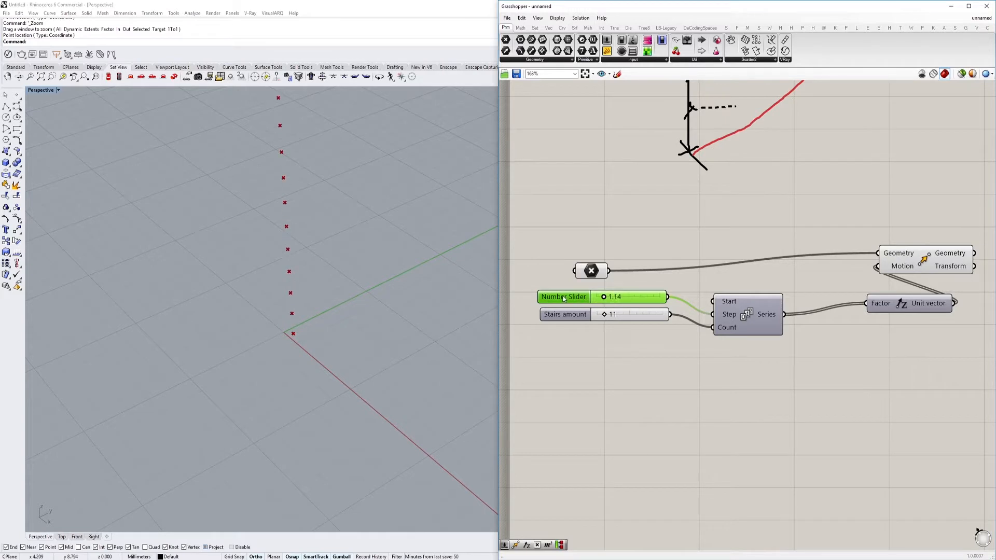
# Rename the 1.14 number slider to "Distance between stairs"
pyautogui.doubleClick(563, 298)
pyautogui.moveTo(577, 232); pyautogui.dragTo(548, 232)
pyautogui.write('Dist')
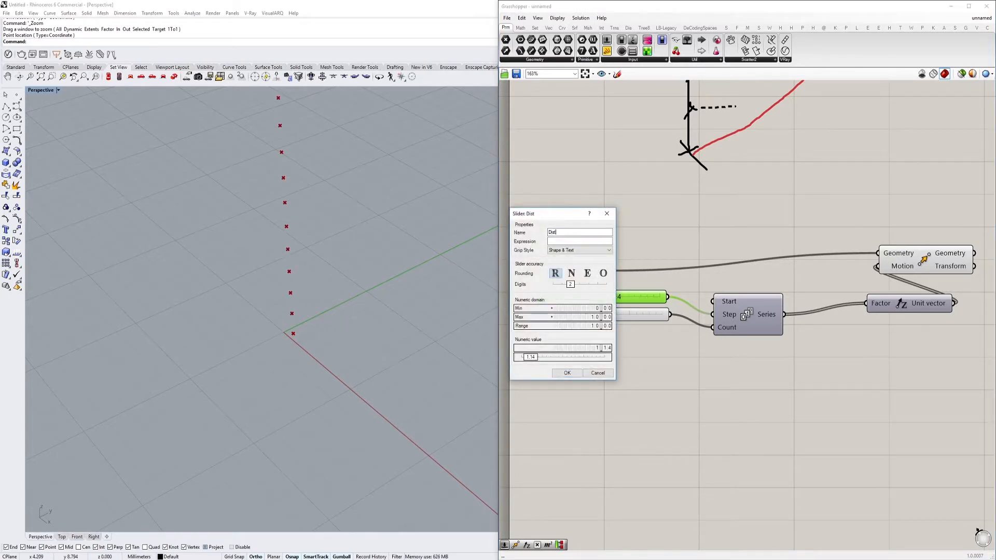
pyautogui.write('ance between stairs')
pyautogui.press('Return')
pyautogui.scroll(-5, 369, 337)
pyautogui.scroll(8, 312, 348)
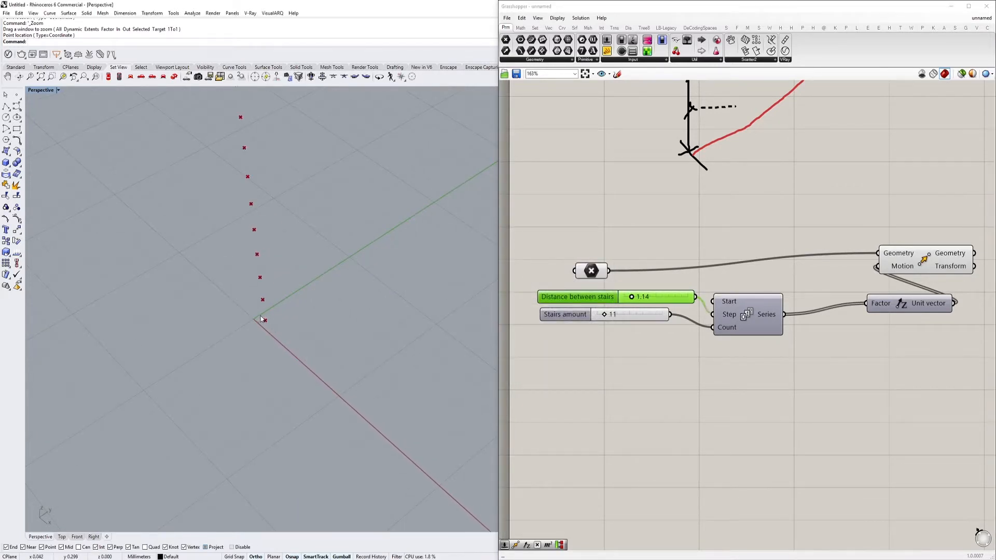
pyautogui.scroll(-5, 327, 342)
pyautogui.keyDown('shift'); pyautogui.moveTo(327, 346); pyautogui.dragTo(279, 316, button='right'); pyautogui.keyUp('shift')
pyautogui.scroll(5, 283, 317)
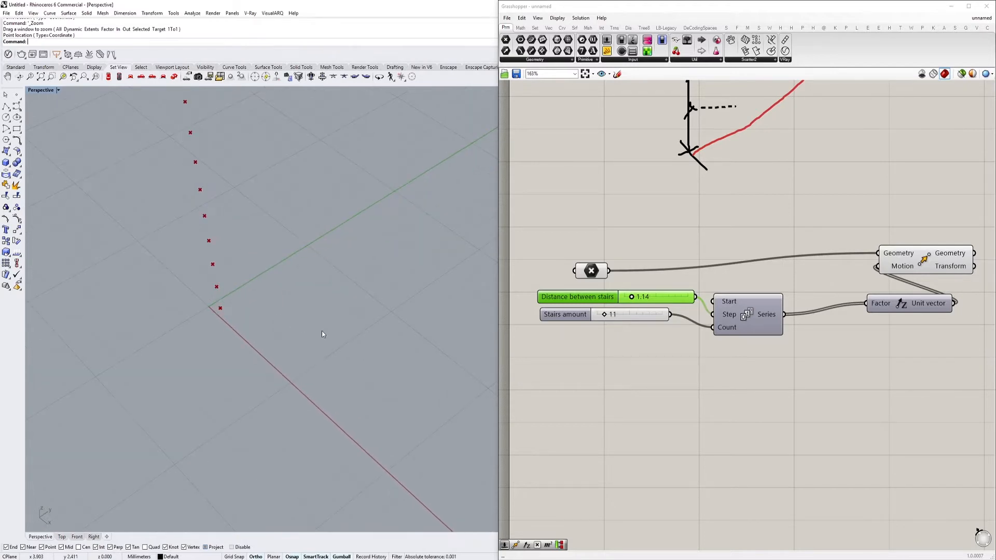
# Add a Circle component beyond the Move component and connect Move's Geometry output to its Plane input
pyautogui.moveTo(751, 426); pyautogui.dragTo(647, 405, button='right')
pyautogui.moveTo(789, 338); pyautogui.dragTo(707, 409, button='right')
pyautogui.scroll(-4, 678, 390)
pyautogui.scroll(2, 687, 345)
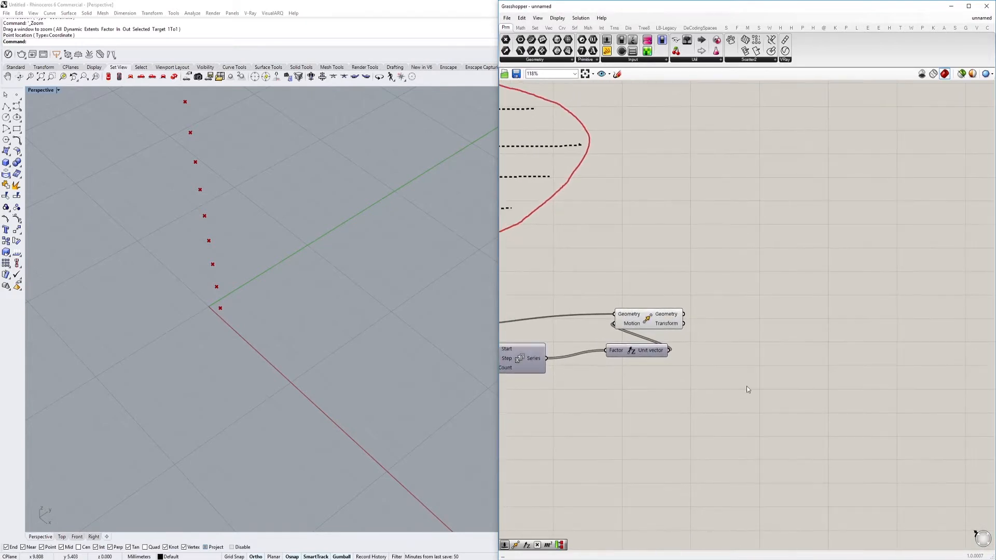
pyautogui.doubleClick(746, 386)
pyautogui.write('circle')
pyautogui.press('Return')
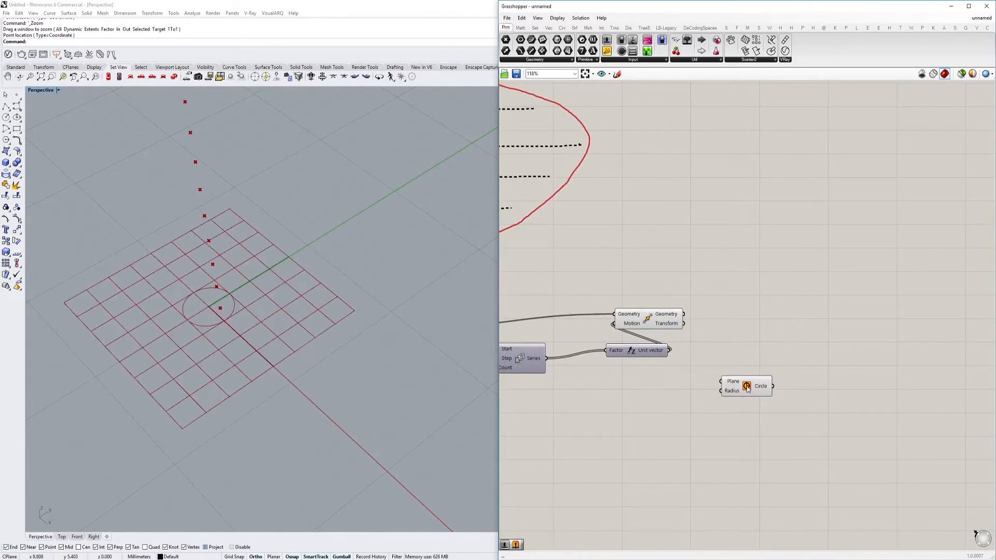
pyautogui.moveTo(747, 388); pyautogui.dragTo(779, 365)
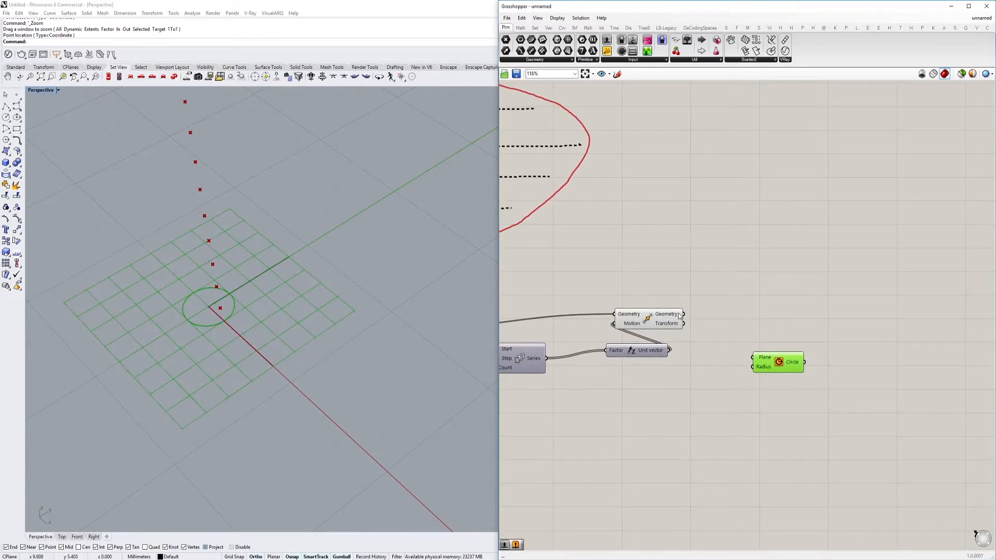
pyautogui.moveTo(682, 313); pyautogui.dragTo(833, 303)
pyautogui.scroll(2, 326, 294)
pyautogui.scroll(5, 326, 295)
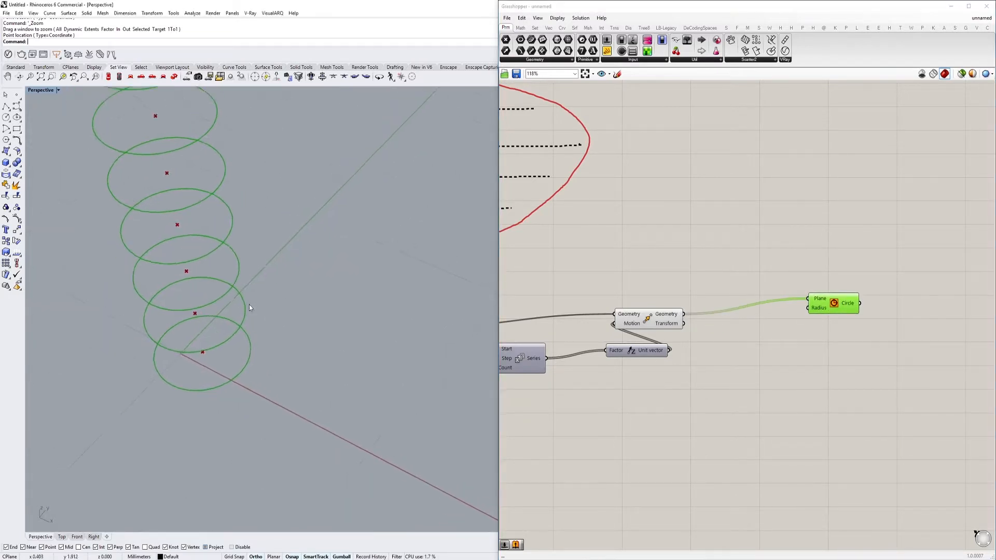
pyautogui.doubleClick(777, 380)
pyautogui.write('eval')
pyautogui.click(773, 371)
pyautogui.moveTo(771, 372); pyautogui.dragTo(815, 379)
# Replace the expression Evaluate component with an Evaluate Curve component and connect the Circle output to its Curve input
pyautogui.scroll(-2, 815, 379)
pyautogui.scroll(3, 829, 392)
pyautogui.moveTo(829, 393); pyautogui.dragTo(728, 323, button='right')
pyautogui.moveTo(710, 317); pyautogui.dragTo(752, 324)
pyautogui.doubleClick(671, 362)
pyautogui.write('6val')
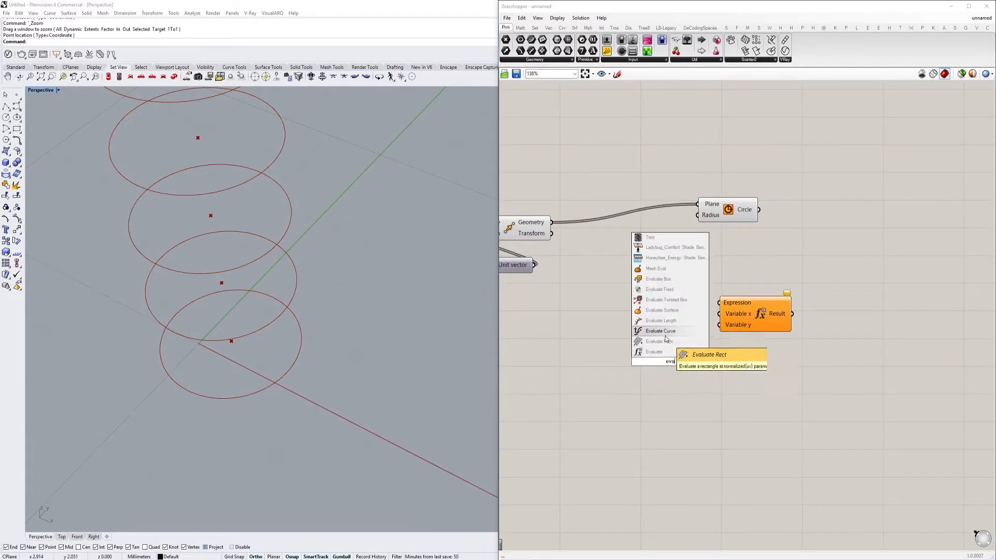
pyautogui.click(668, 333)
pyautogui.click(776, 301)
pyautogui.press('Delete')
pyautogui.moveTo(707, 356); pyautogui.dragTo(861, 285)
pyautogui.moveTo(758, 210); pyautogui.dragTo(789, 286)
# Add a number slider with the value 1.00 and connect it to Evaluate Curve's Parameter input
pyautogui.doubleClick(630, 305)
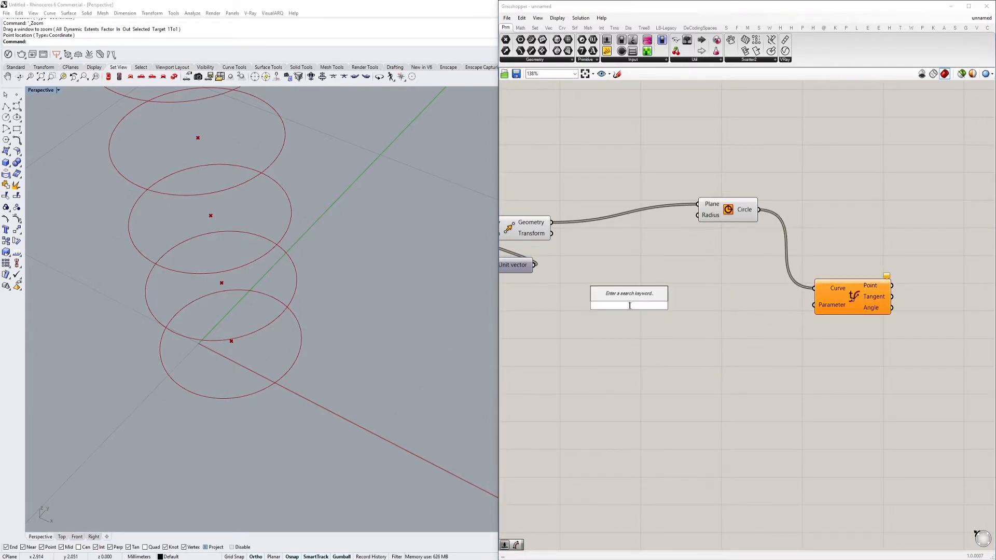
pyautogui.write('1')
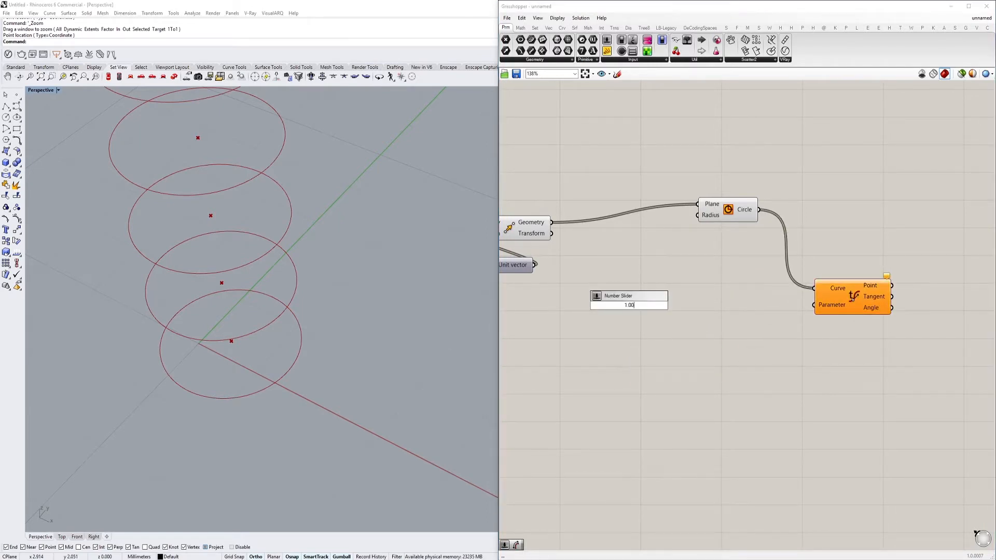
pyautogui.write('.00')
pyautogui.press('Return')
pyautogui.moveTo(686, 305); pyautogui.dragTo(828, 308)
pyautogui.click(833, 309)
pyautogui.moveTo(833, 310); pyautogui.dragTo(815, 356, button='right')
# Set the parameter slider to 0.00 and space the Evaluate Curve component farther from it
pyautogui.scroll(-7, 362, 325)
pyautogui.moveTo(361, 322); pyautogui.dragTo(349, 349, button='right')
pyautogui.moveTo(761, 355); pyautogui.dragTo(584, 358)
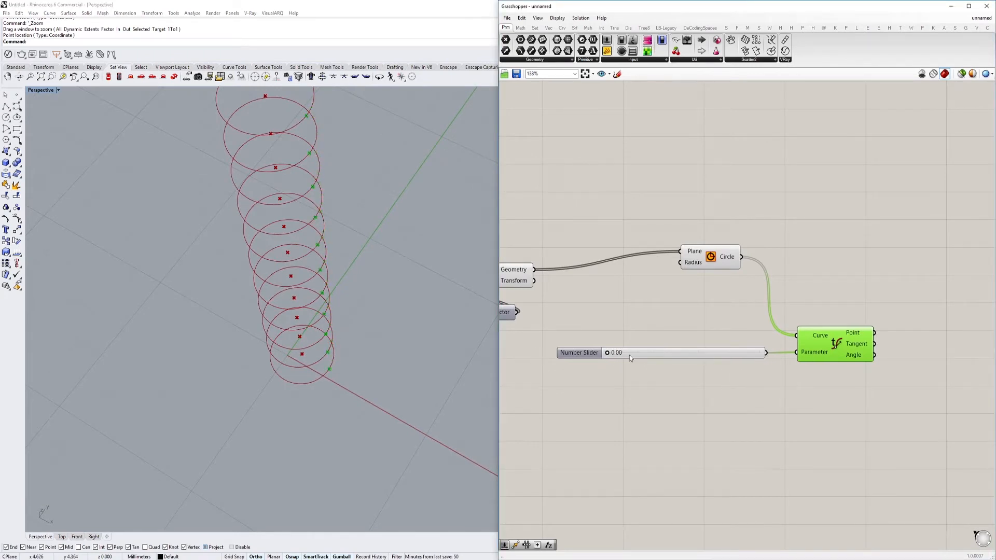
pyautogui.scroll(3, 627, 378)
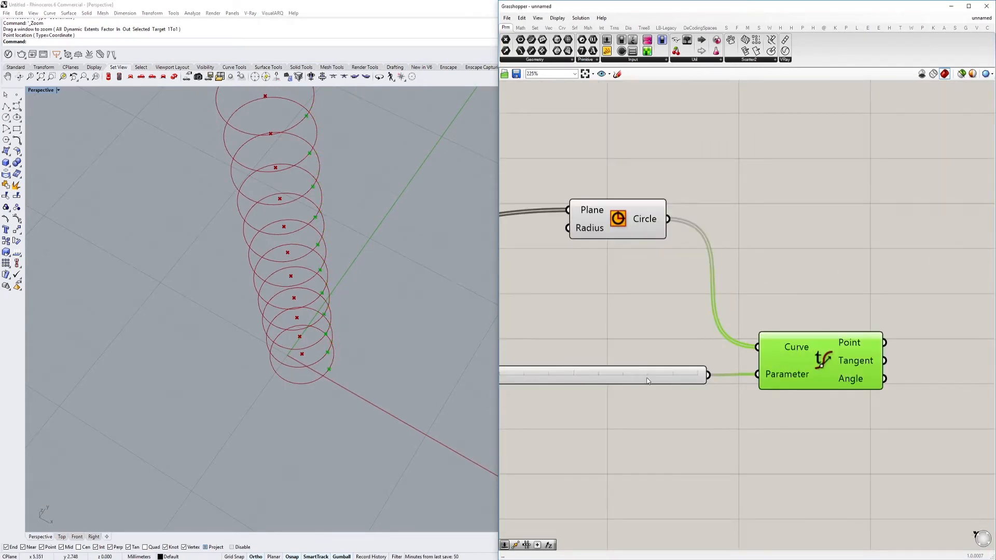
pyautogui.scroll(-2, 648, 382)
pyautogui.moveTo(793, 369); pyautogui.dragTo(655, 375, button='right')
pyautogui.moveTo(726, 369); pyautogui.dragTo(768, 363)
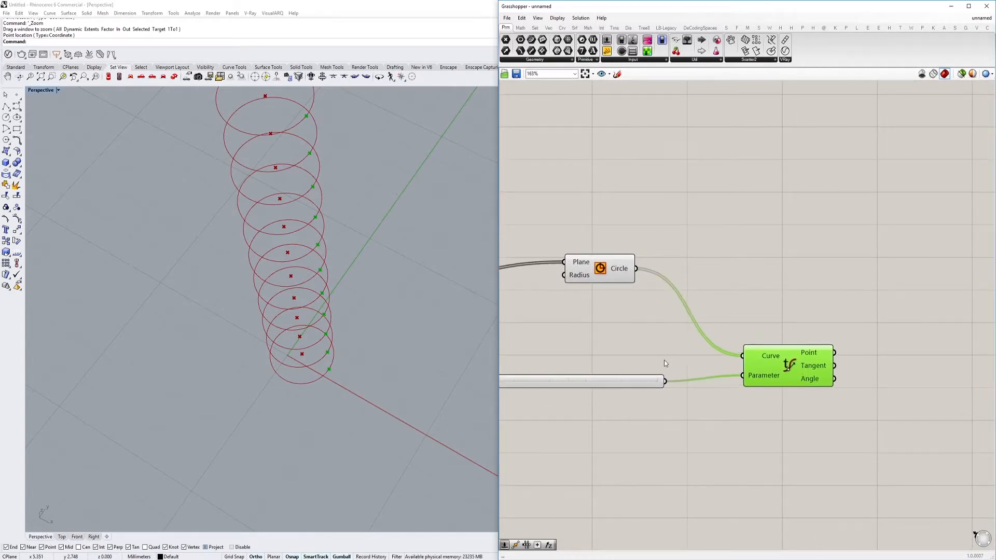
pyautogui.moveTo(637, 355); pyautogui.dragTo(703, 349, button='right')
pyautogui.scroll(5, 306, 357)
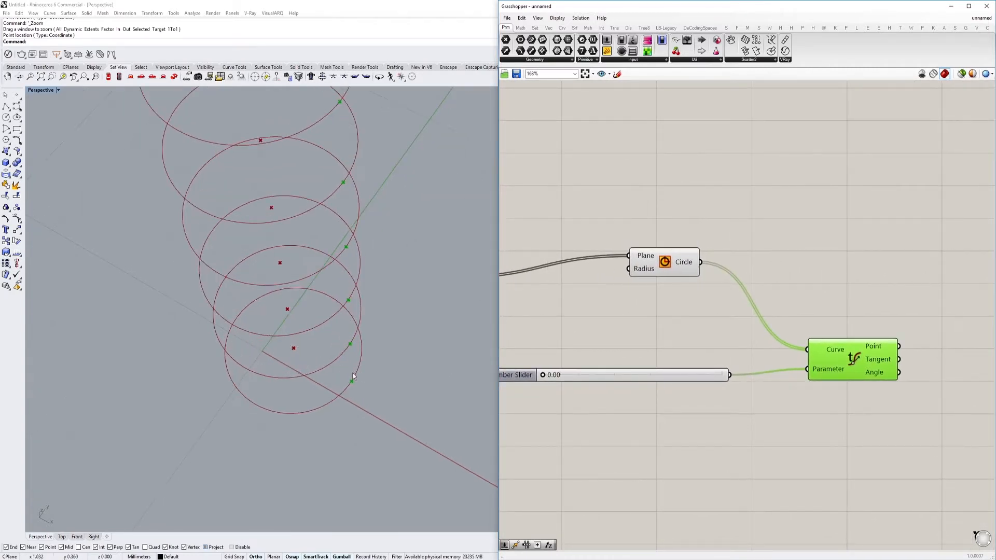
# Add a Line component with Start Point and End Point inputs above Evaluate Curve
pyautogui.moveTo(729, 316); pyautogui.dragTo(625, 321, button='right')
pyautogui.doubleClick(818, 288)
pyautogui.write('limn')
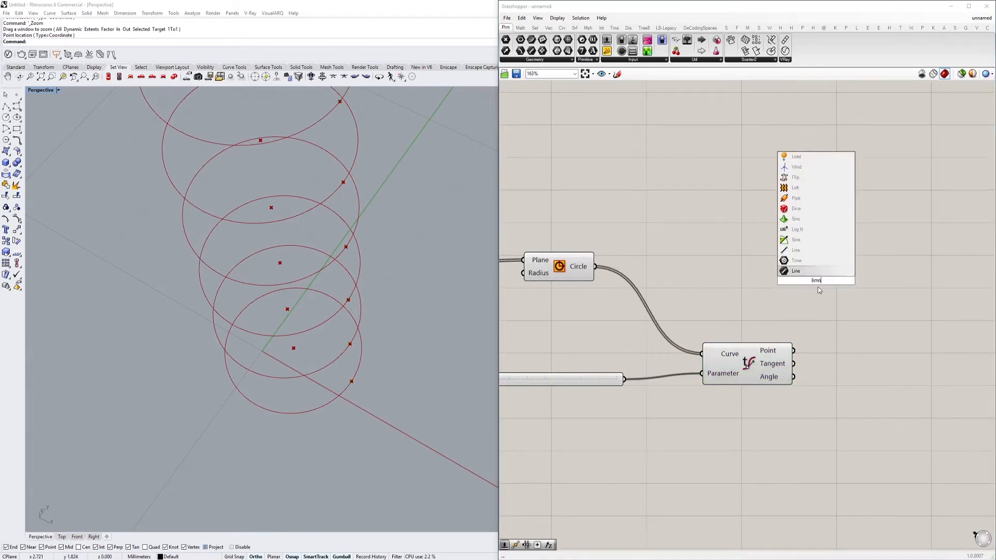
pyautogui.press('BackSpace')
pyautogui.press('BackSpace')
pyautogui.write('ne')
pyautogui.press('Up')
pyautogui.press('Return')
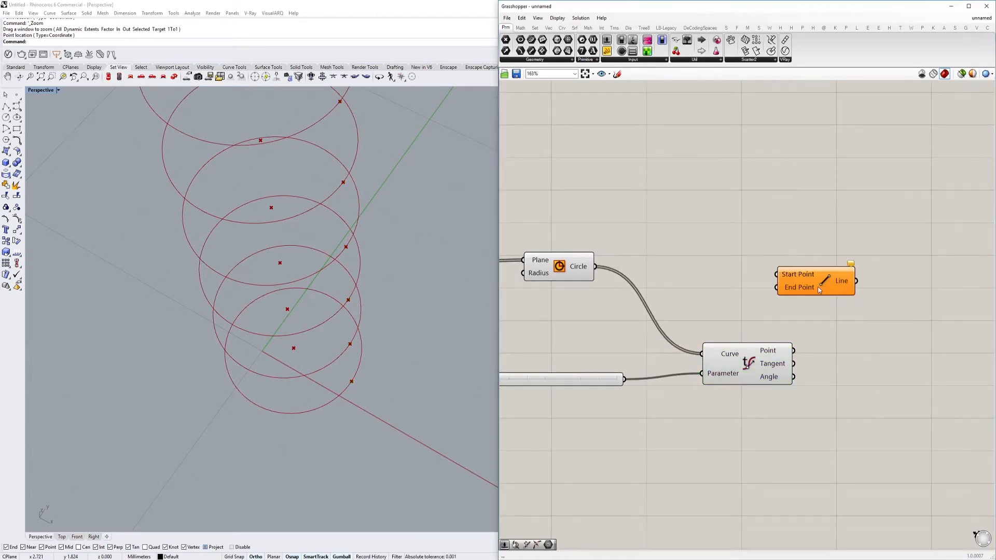
# Connect Evaluate Curve's Point output to the Line component's Start Point input
pyautogui.scroll(-6, 819, 290)
pyautogui.scroll(4, 708, 271)
pyautogui.click(634, 304)
pyautogui.scroll(-2, 634, 305)
pyautogui.scroll(-1, 634, 305)
pyautogui.moveTo(638, 301); pyautogui.dragTo(827, 297)
pyautogui.click(841, 312)
pyautogui.scroll(4, 838, 301)
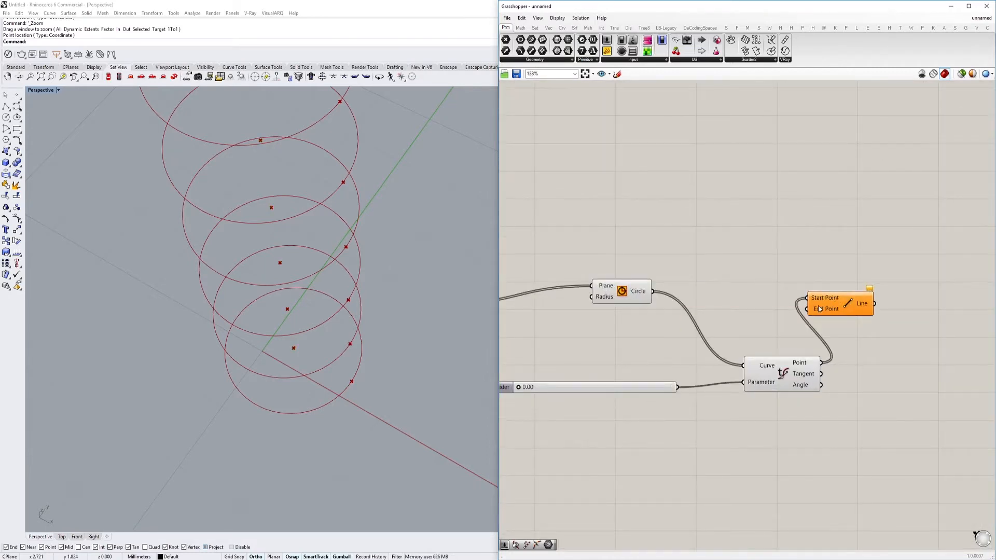
# Connect Move's Geometry output to the Line's End Point input and set the Evaluate Curve parameter slider to 0.10
pyautogui.scroll(-4, 819, 309)
pyautogui.moveTo(807, 310); pyautogui.dragTo(620, 310)
pyautogui.click(825, 306)
pyautogui.scroll(5, 679, 330)
pyautogui.moveTo(631, 375); pyautogui.dragTo(518, 393)
pyautogui.moveTo(678, 382); pyautogui.dragTo(612, 380, button='right')
pyautogui.scroll(-2, 612, 379)
pyautogui.scroll(2, 666, 373)
pyautogui.moveTo(718, 382); pyautogui.dragTo(703, 366, button='right')
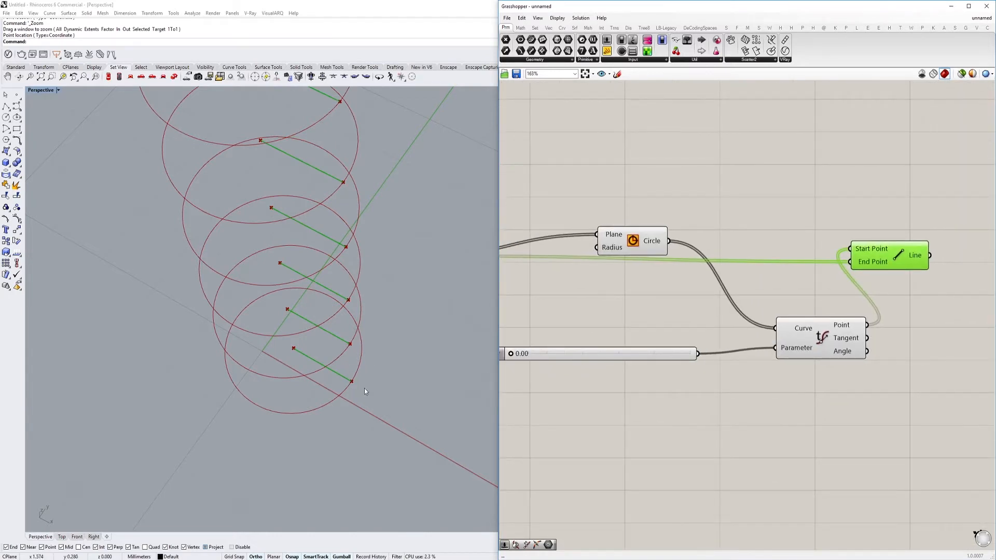
pyautogui.moveTo(510, 355); pyautogui.dragTo(529, 354)
pyautogui.moveTo(596, 436); pyautogui.dragTo(624, 372, button='right')
pyautogui.doubleClick(624, 372)
pyautogui.write('ser')
pyautogui.press('Return')
pyautogui.moveTo(625, 373); pyautogui.dragTo(677, 374)
# Add a second Series component below the Evaluate Curve component and delete the wrongly added component beside it
pyautogui.click(633, 372)
pyautogui.doubleClick(633, 371)
pyautogui.write('ser')
pyautogui.click(626, 362)
pyautogui.click(691, 374)
pyautogui.press('Delete')
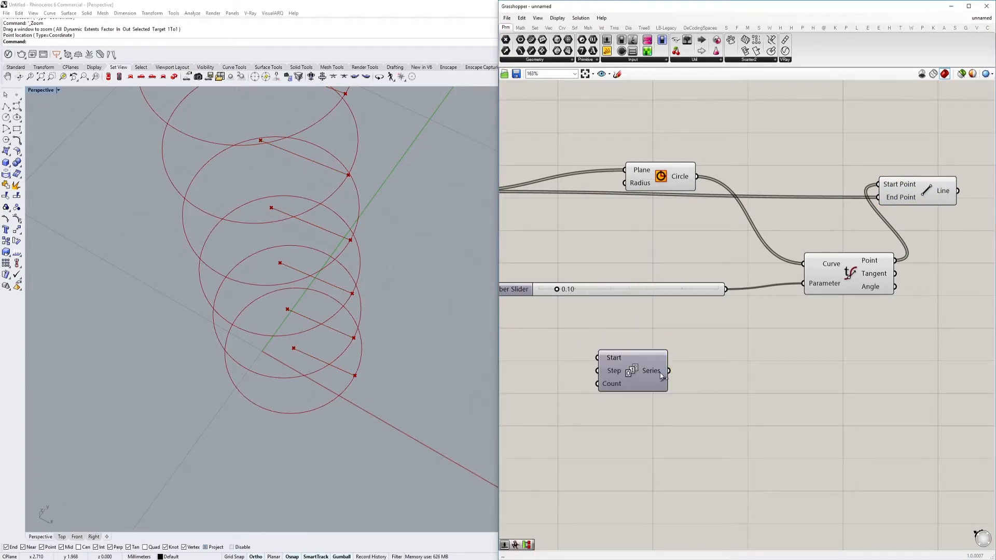
pyautogui.moveTo(639, 371); pyautogui.dragTo(716, 356)
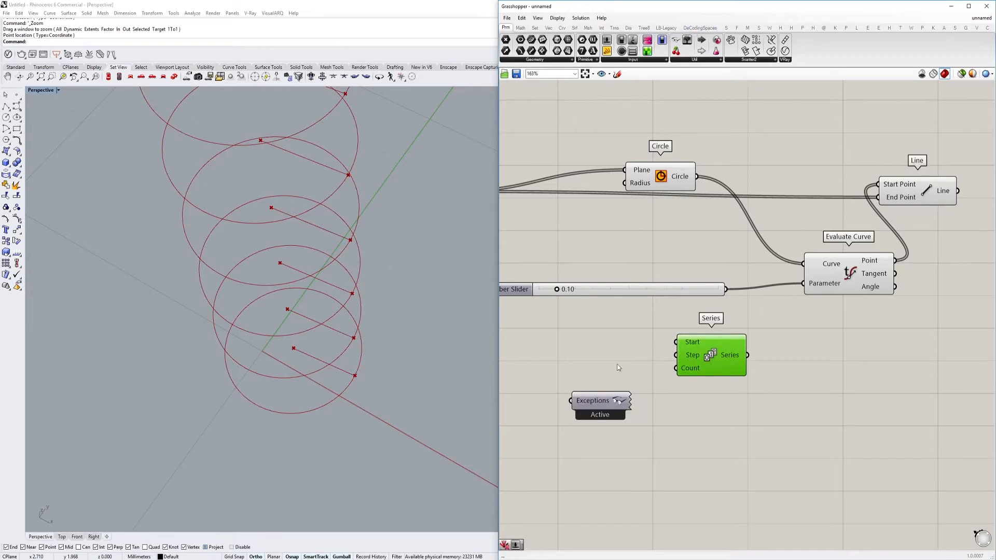
# Reposition the new Series component and connect the 0.10 slider to its Step input
pyautogui.scroll(-3, 615, 356)
pyautogui.scroll(-4, 775, 339)
pyautogui.scroll(7, 715, 353)
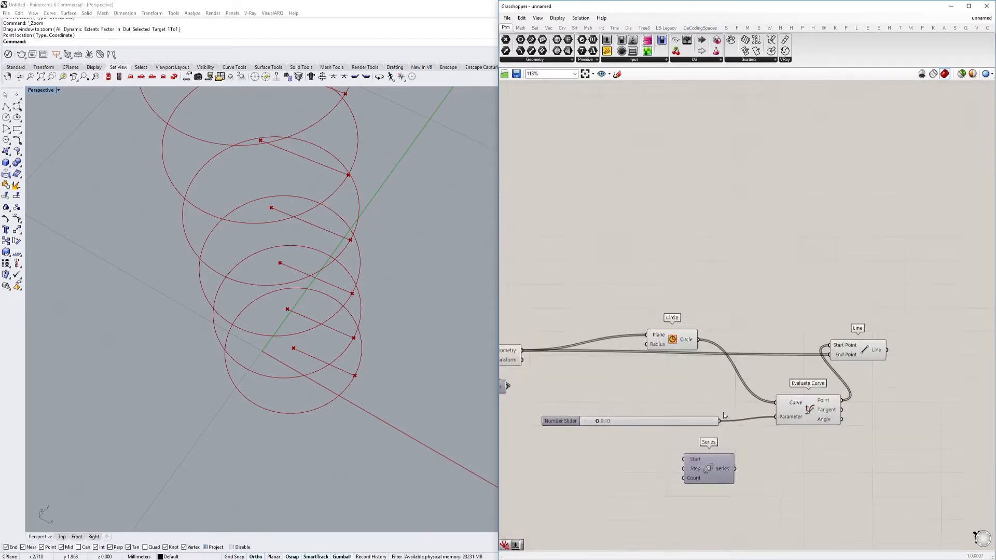
pyautogui.click(677, 366)
pyautogui.moveTo(677, 366); pyautogui.dragTo(761, 370)
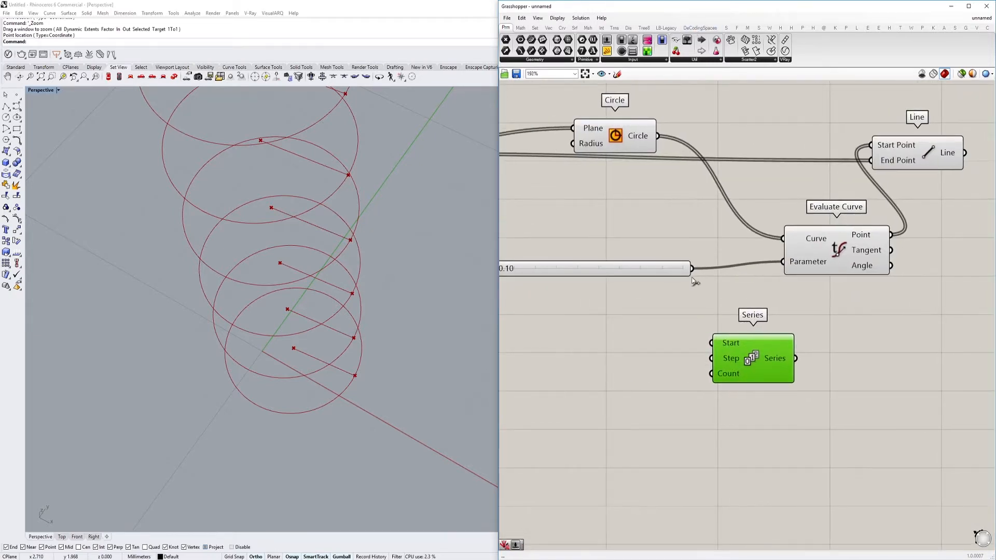
pyautogui.moveTo(692, 269); pyautogui.dragTo(720, 359)
pyautogui.moveTo(668, 340); pyautogui.dragTo(706, 343, button='right')
pyautogui.moveTo(598, 308); pyautogui.dragTo(632, 325, button='right')
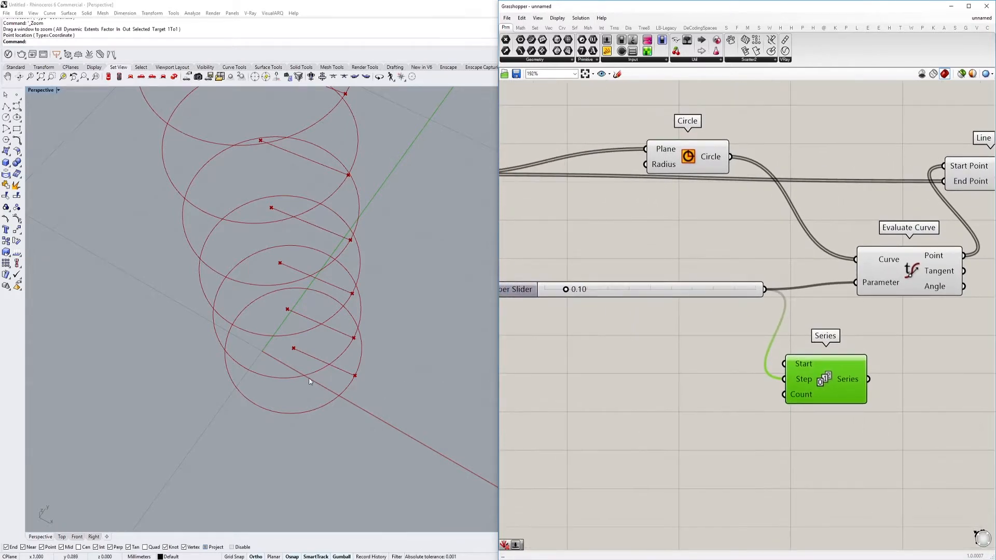
# Rename the 0.10 number slider to "Increment stairs"
pyautogui.doubleClick(511, 283)
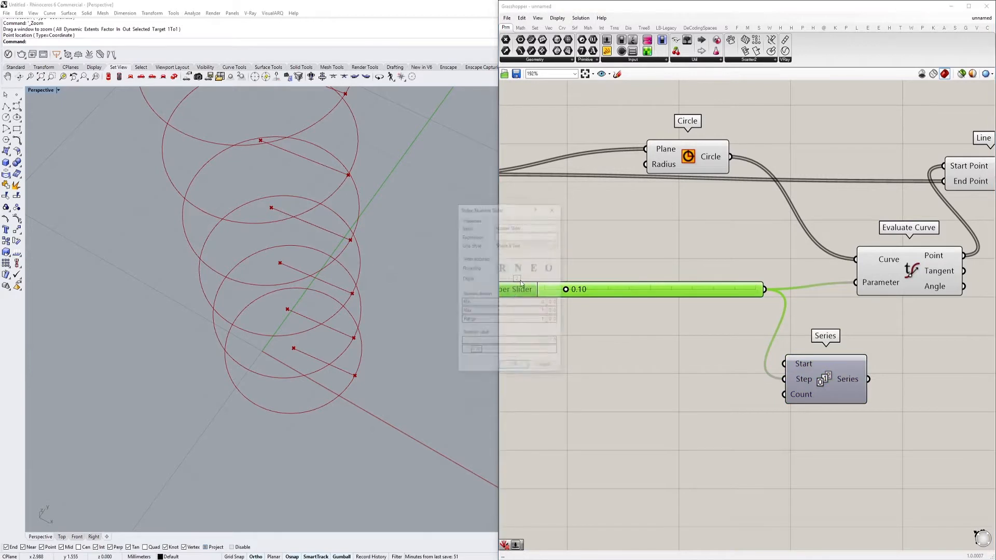
pyautogui.write('Increme')
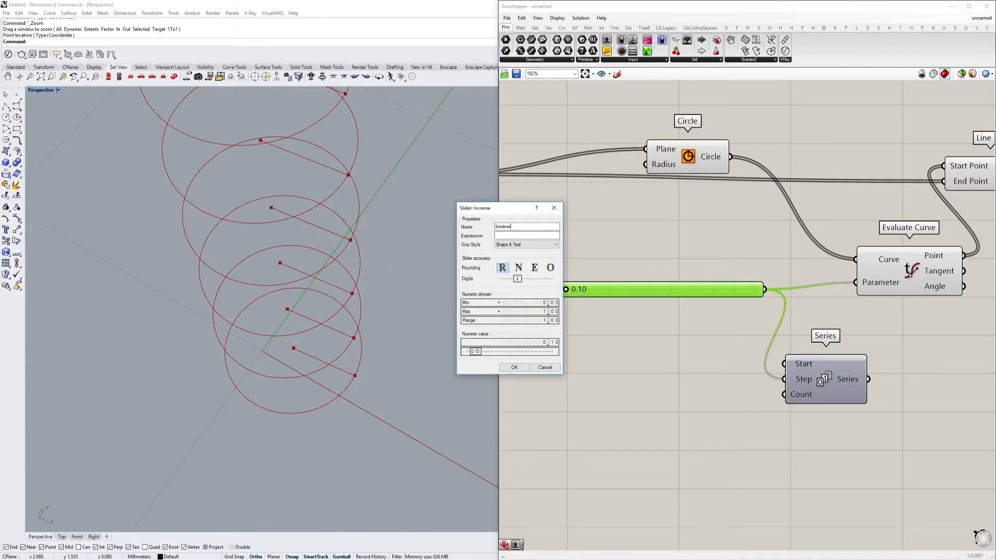
pyautogui.write('nt stairs')
pyautogui.click(514, 367)
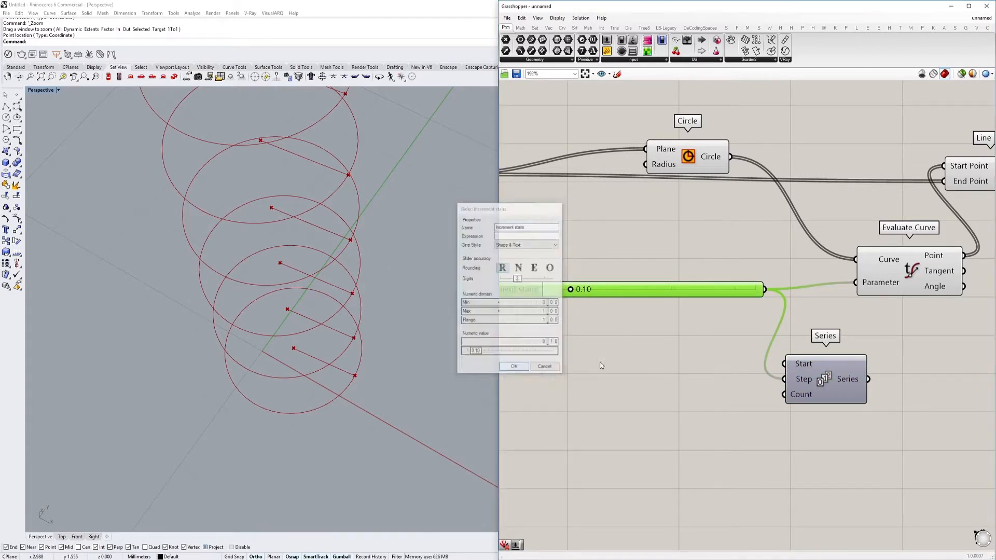
# Connect the "Stairs amount" slider to the Count input of the new Series component
pyautogui.moveTo(725, 388); pyautogui.dragTo(766, 372, button='right')
pyautogui.moveTo(821, 380); pyautogui.dragTo(632, 354)
pyautogui.scroll(-5, 818, 381)
pyautogui.scroll(4, 643, 335)
pyautogui.moveTo(871, 358); pyautogui.dragTo(483, 336, button='right')
pyautogui.scroll(2, 739, 398)
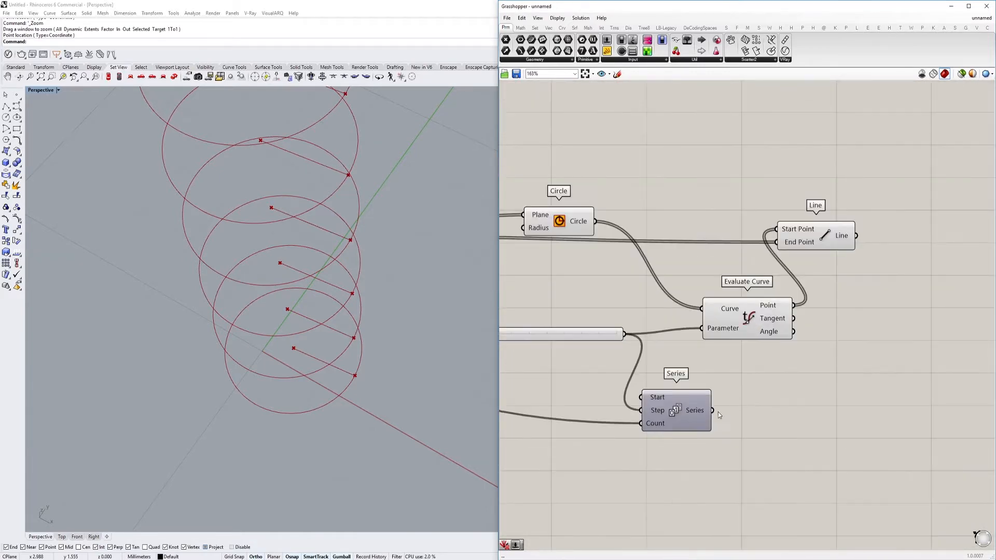
# Feed the new Series output into Evaluate Curve's Parameter input and raise the stair increment slider to 1.00
pyautogui.moveTo(712, 410); pyautogui.dragTo(702, 328)
pyautogui.moveTo(415, 358); pyautogui.dragTo(367, 321, button='right')
pyautogui.scroll(2, 363, 321)
pyautogui.moveTo(543, 326); pyautogui.dragTo(614, 309, button='right')
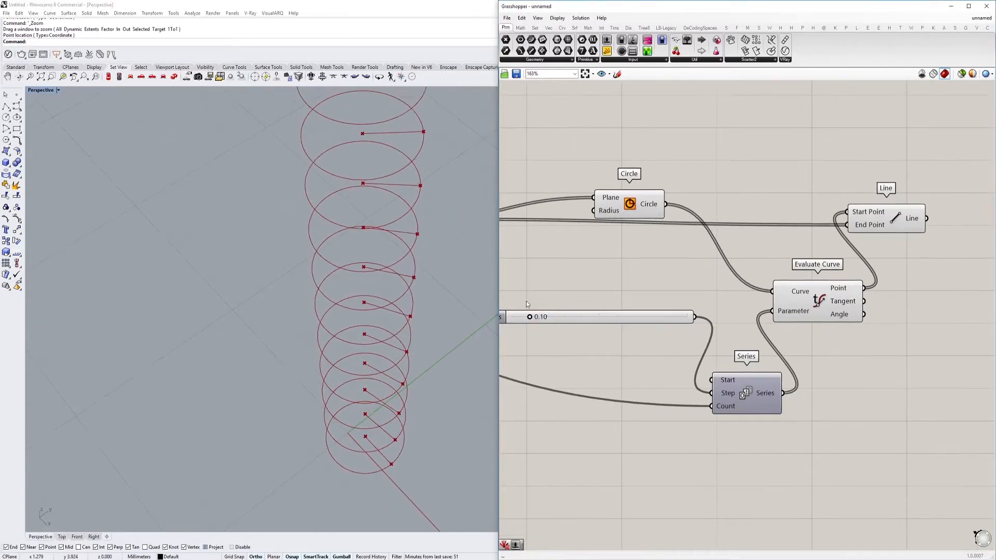
pyautogui.moveTo(529, 318); pyautogui.dragTo(687, 317)
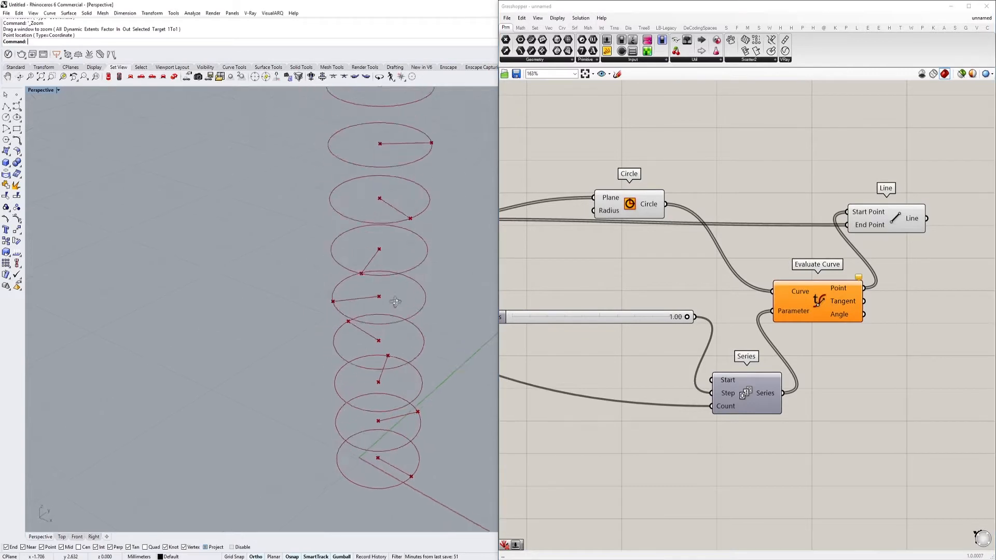
# Turn off the preview of the Circle component that feeds Evaluate Curve
pyautogui.moveTo(616, 305); pyautogui.dragTo(632, 301, button='right')
pyautogui.click(647, 200)
pyautogui.hotkey('ctrl', 'q')
pyautogui.moveTo(719, 303); pyautogui.dragTo(722, 259, button='right')
pyautogui.moveTo(709, 275); pyautogui.dragTo(667, 274)
# Check the warning on Evaluate Curve and set the "Increment stairs" slider to 0.99
pyautogui.scroll(3, 955, 234)
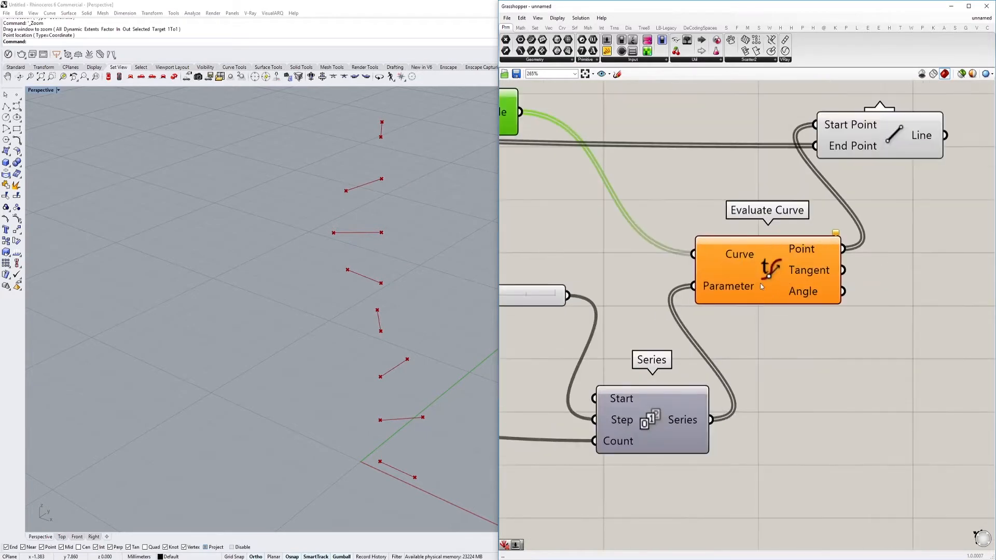
pyautogui.scroll(-5, 391, 269)
pyautogui.moveTo(391, 269); pyautogui.dragTo(383, 291, button='right')
pyautogui.moveTo(836, 235)
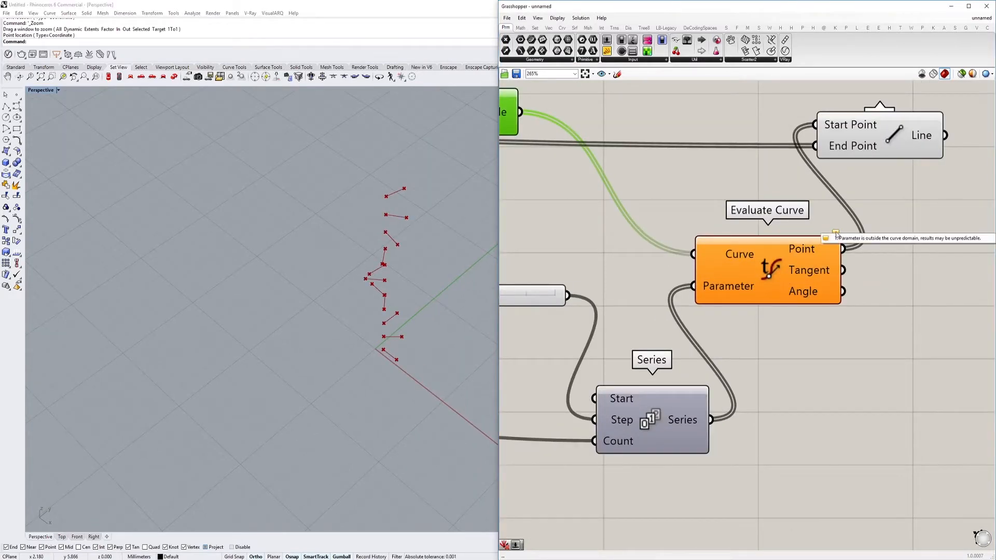
pyautogui.moveTo(601, 304); pyautogui.dragTo(764, 289, button='right')
pyautogui.moveTo(653, 280); pyautogui.dragTo(720, 291)
pyautogui.moveTo(676, 295); pyautogui.dragTo(487, 316, button='right')
# Turn off the Evaluate Curve preview and inspect the lowest step lines in the Perspective viewport
pyautogui.click(763, 263)
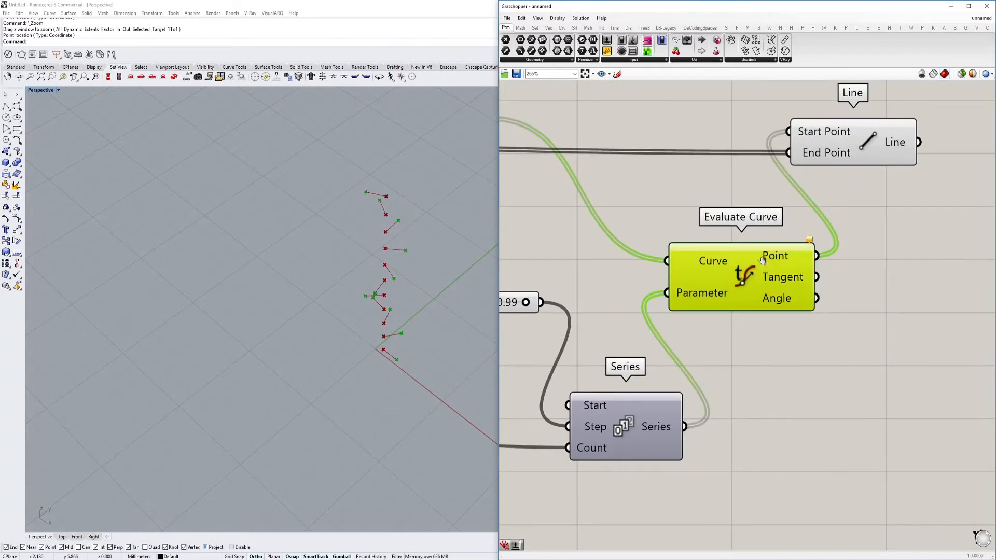
pyautogui.moveTo(746, 264); pyautogui.dragTo(728, 267, button='right')
pyautogui.middleClick(727, 267)
pyautogui.click(822, 258)
pyautogui.moveTo(822, 258); pyautogui.dragTo(750, 283, button='right')
pyautogui.scroll(5, 334, 266)
pyautogui.keyDown('shift'); pyautogui.moveTo(423, 297); pyautogui.dragTo(397, 275, button='right'); pyautogui.keyUp('shift')
pyautogui.scroll(3, 395, 329)
pyautogui.moveTo(395, 329); pyautogui.dragTo(265, 312, button='right')
pyautogui.scroll(4, 341, 314)
pyautogui.moveTo(340, 315); pyautogui.dragTo(318, 409, button='right')
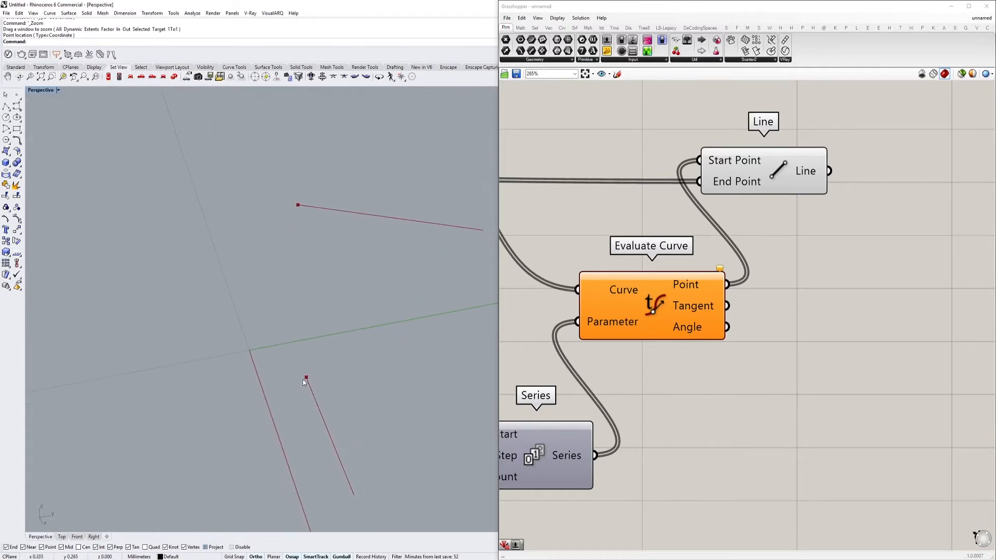
# Add a Circle component near the base Point and connect the Point to its Plane input
pyautogui.scroll(-5, 624, 302)
pyautogui.moveTo(624, 301); pyautogui.dragTo(986, 325, button='right')
pyautogui.scroll(-4, 792, 308)
pyautogui.scroll(5, 627, 301)
pyautogui.click(568, 288)
pyautogui.moveTo(568, 289); pyautogui.dragTo(474, 347, button='right')
pyautogui.doubleClick(651, 276)
pyautogui.write('cir')
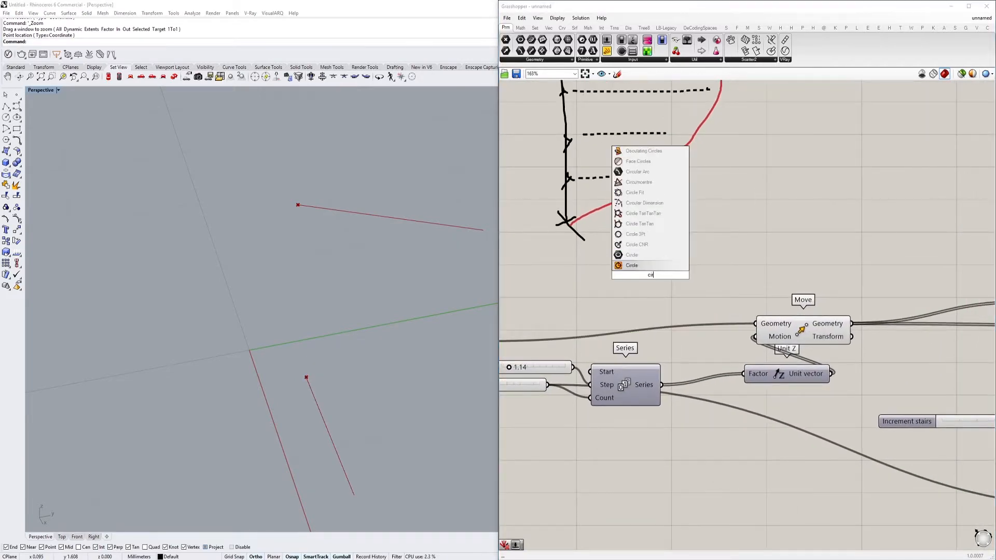
pyautogui.press('Return')
pyautogui.scroll(-3, 718, 246)
pyautogui.moveTo(596, 298); pyautogui.dragTo(663, 259)
pyautogui.scroll(3, 618, 259)
# Add a number slider with value 1.00 beside the new Circle and name it "column radius"
pyautogui.doubleClick(603, 257)
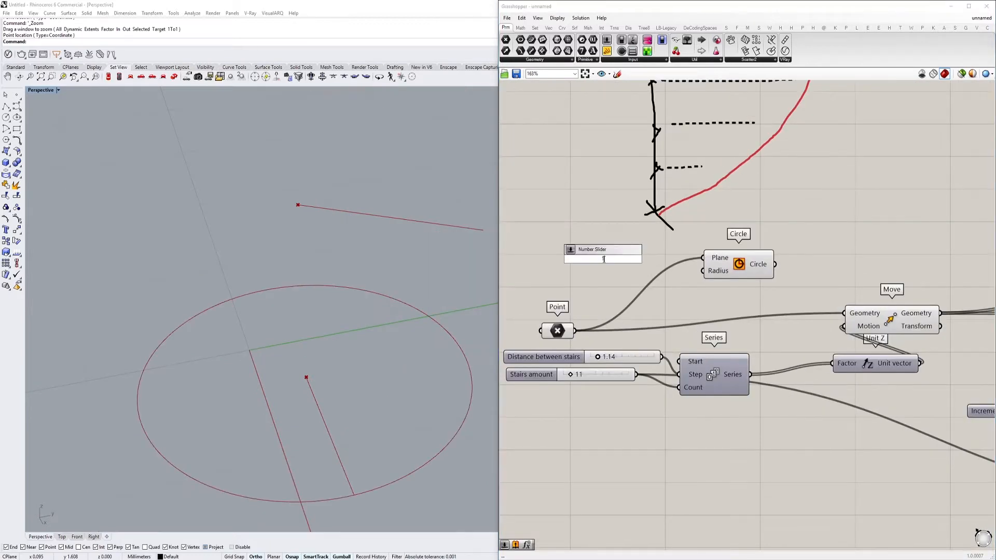
pyautogui.press('Return')
pyautogui.doubleClick(578, 259)
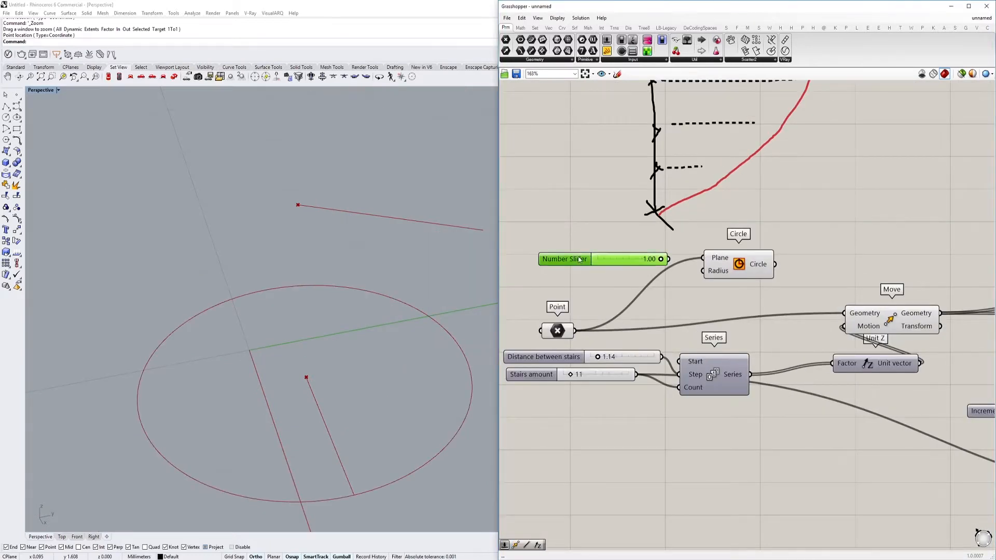
pyautogui.moveTo(610, 193); pyautogui.dragTo(317, 184)
pyautogui.write('colum')
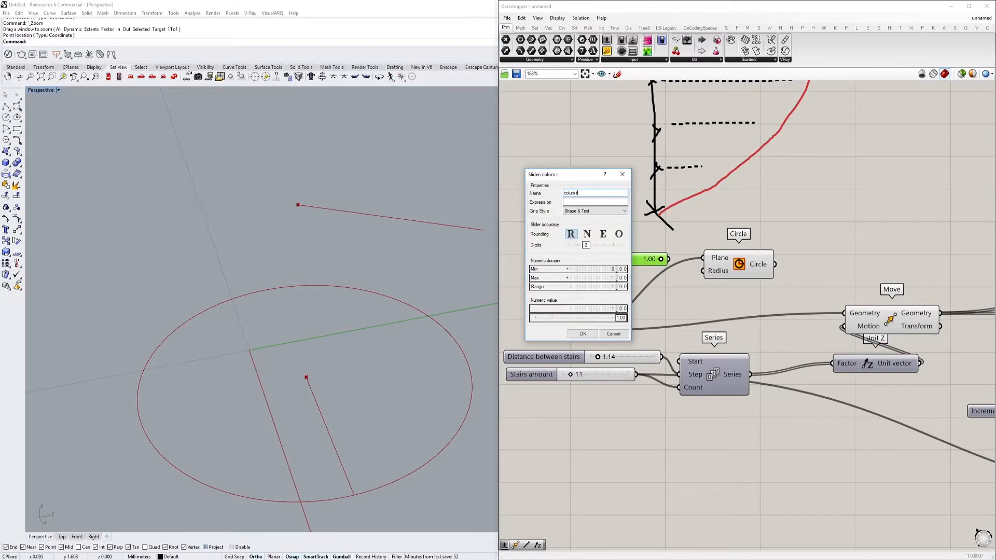
pyautogui.write('n')
pyautogui.click(583, 333)
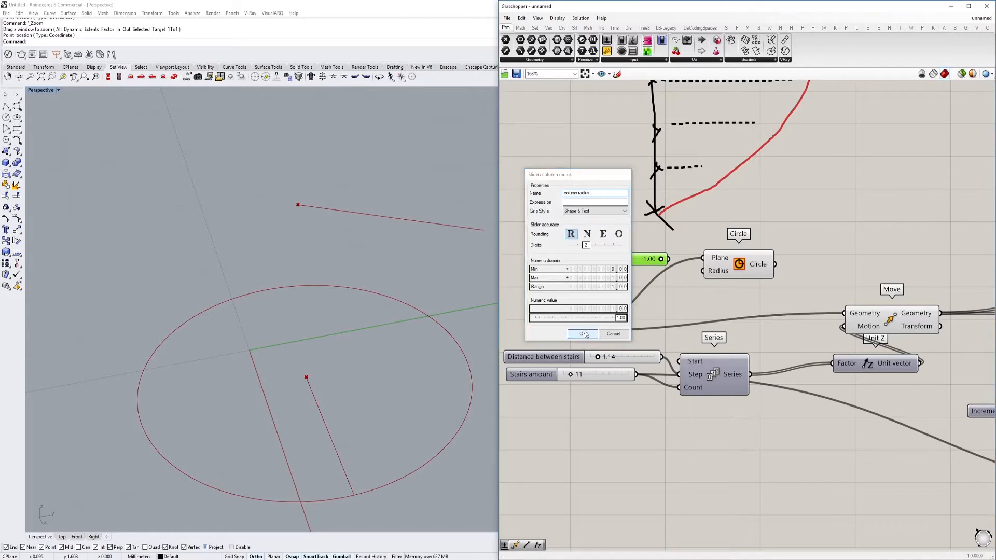
# Connect the "column radius" slider to the new Circle's Radius and move both components below the stair definition
pyautogui.moveTo(723, 279); pyautogui.dragTo(712, 272)
pyautogui.click(709, 274)
pyautogui.moveTo(780, 263); pyautogui.dragTo(642, 280, button='right')
pyautogui.doubleClick(709, 253)
pyautogui.moveTo(664, 259); pyautogui.dragTo(503, 296)
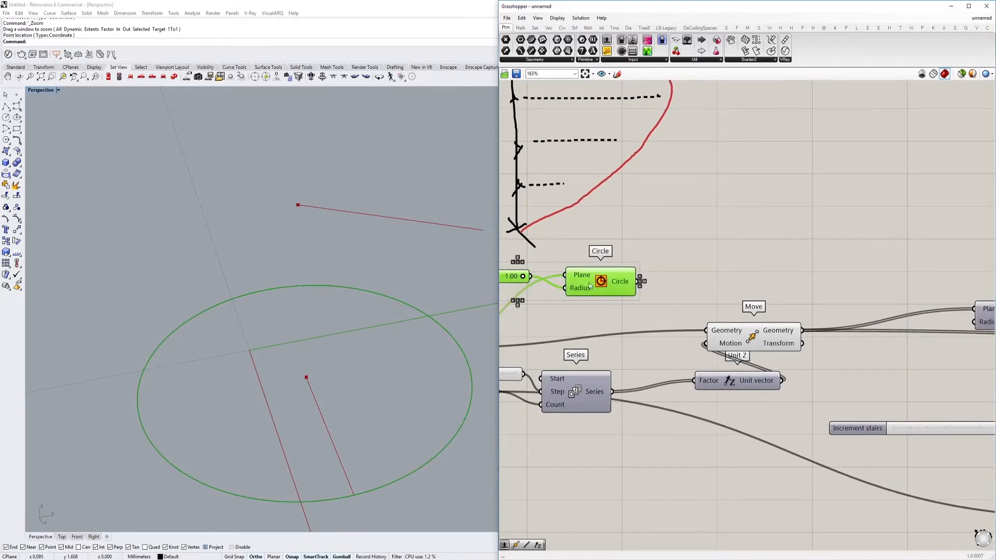
pyautogui.scroll(-6, 590, 287)
pyautogui.moveTo(590, 287); pyautogui.dragTo(614, 397)
pyautogui.scroll(5, 614, 397)
# Add an Extrude component and a Unit Z vector component beside the column Circle
pyautogui.click(659, 414)
pyautogui.doubleClick(659, 413)
pyautogui.write('extr')
pyautogui.click(683, 403)
pyautogui.moveTo(680, 413); pyautogui.dragTo(866, 401)
pyautogui.doubleClick(739, 444)
pyautogui.write('z')
pyautogui.click(726, 435)
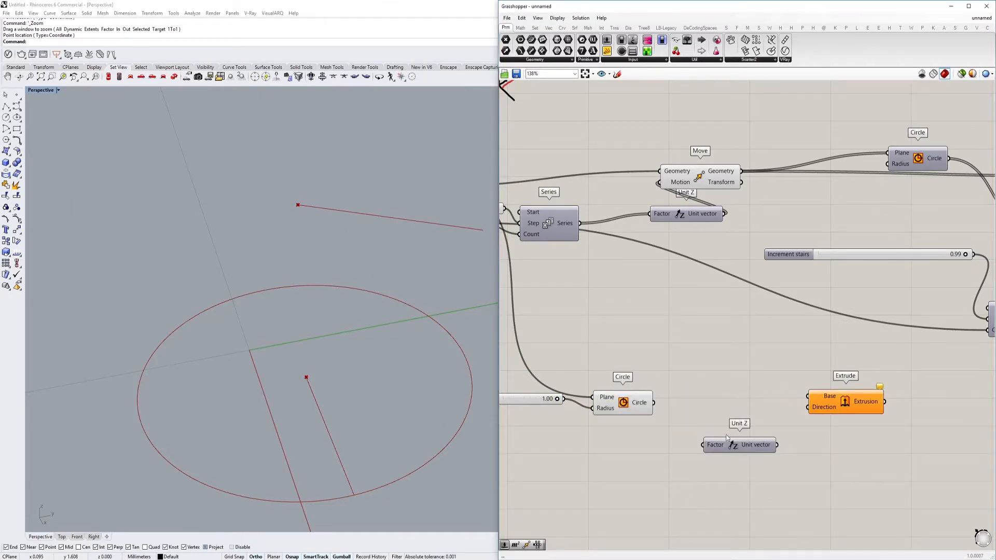
# Connect the column Circle to Unit Z's Factor and Extrude's Base, and the Unit Z vector to Extrude's Direction
pyautogui.moveTo(653, 403); pyautogui.dragTo(808, 407)
pyautogui.moveTo(766, 385); pyautogui.dragTo(805, 384, button='right')
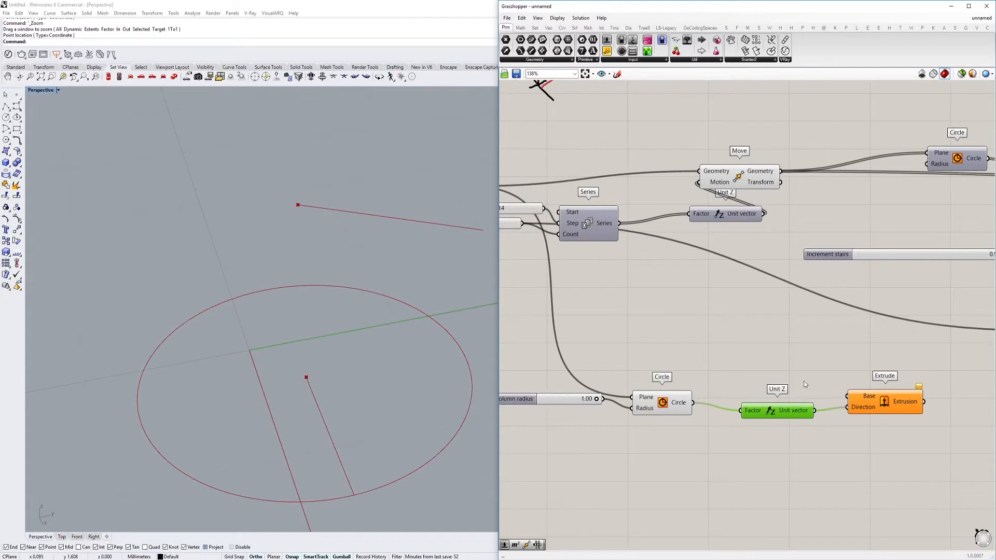
pyautogui.moveTo(832, 397); pyautogui.dragTo(847, 396)
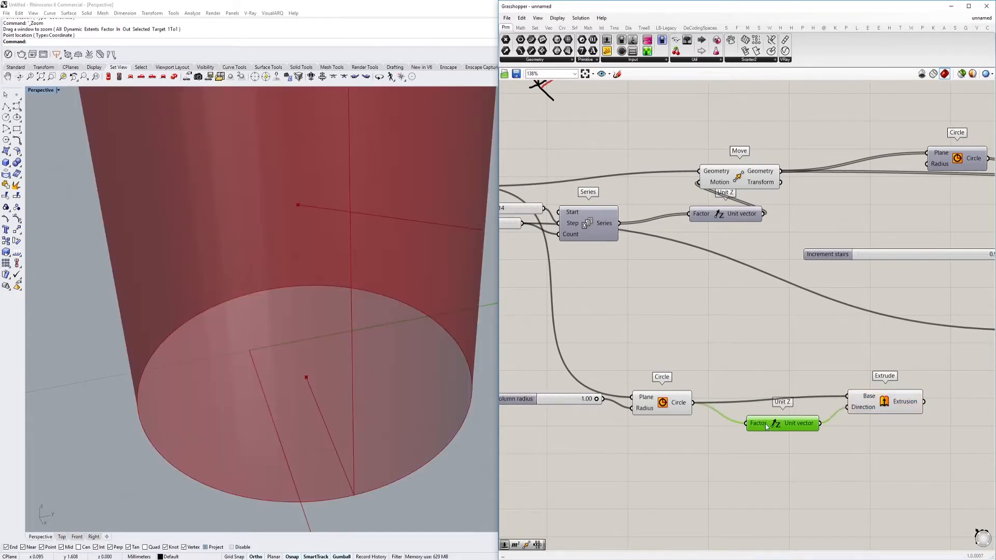
# Examine the list of values output by the Series that spaces the stairs vertically
pyautogui.scroll(-3, 702, 375)
pyautogui.scroll(3, 711, 351)
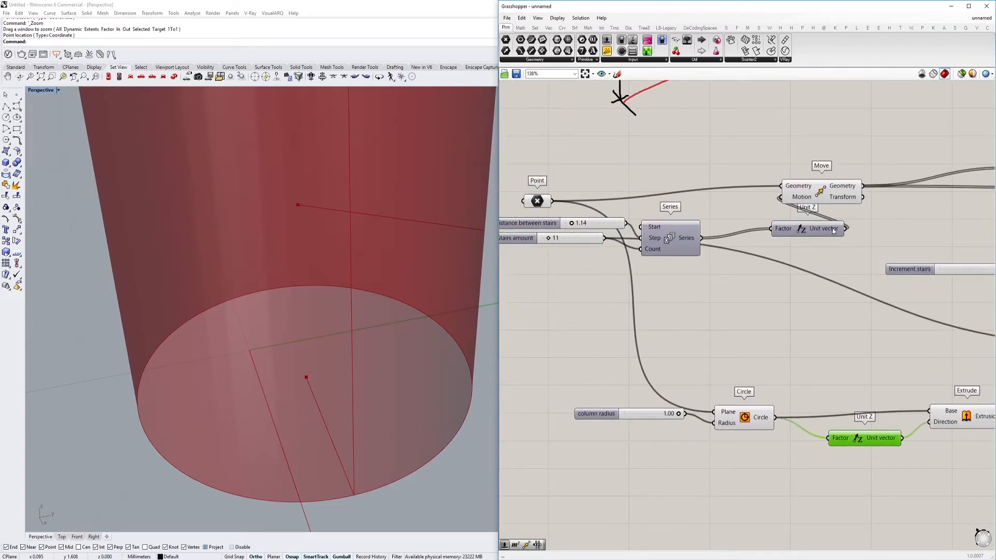
pyautogui.moveTo(834, 232)
pyautogui.moveTo(687, 240)
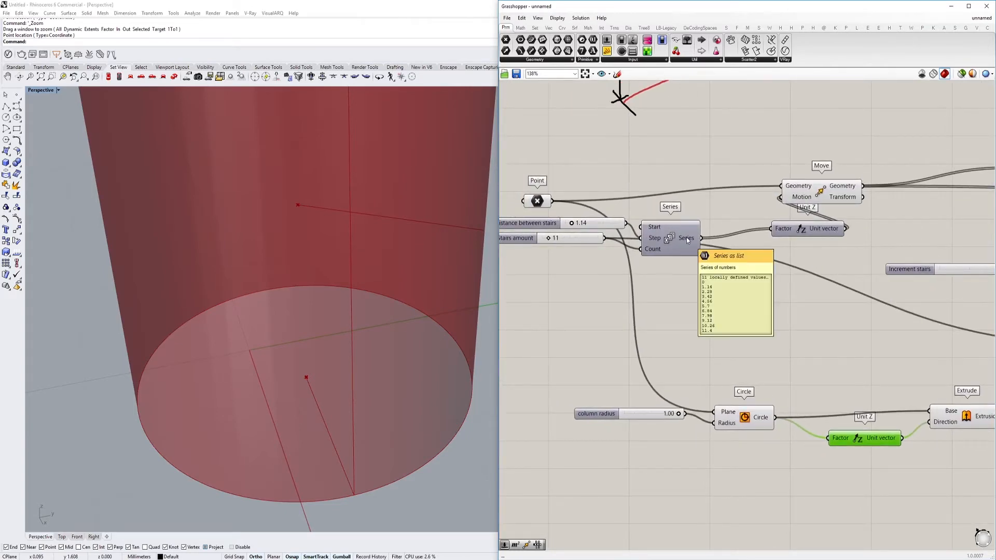
pyautogui.doubleClick(699, 316)
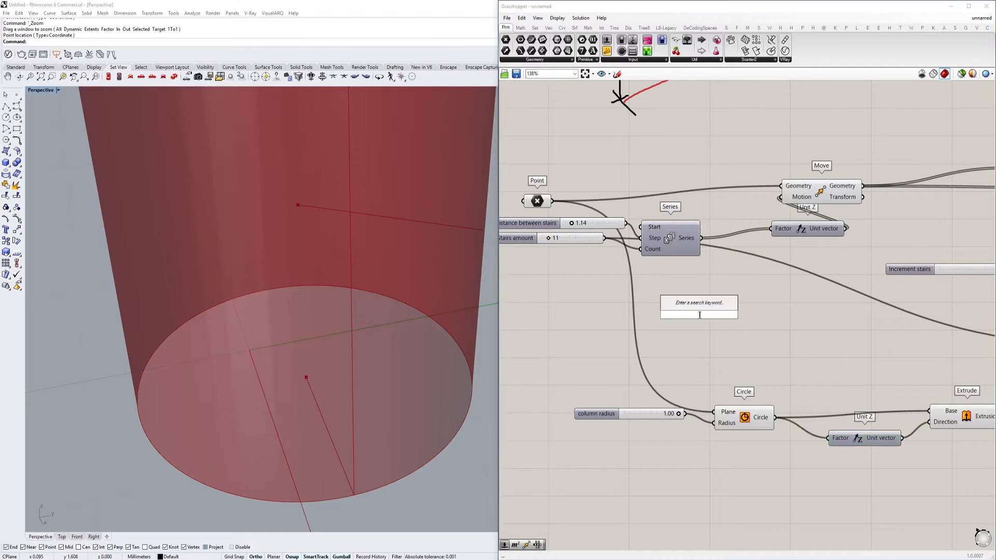
pyautogui.moveTo(693, 236)
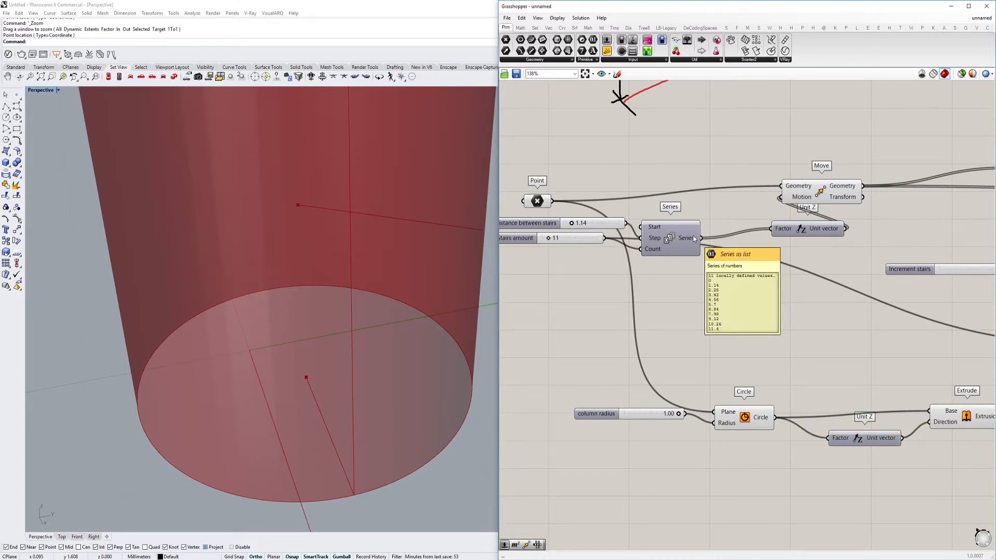
# Add a Multiplication component below the Series and connect "Distance between stairs" to A and "Stairs amount" to B
pyautogui.doubleClick(770, 330)
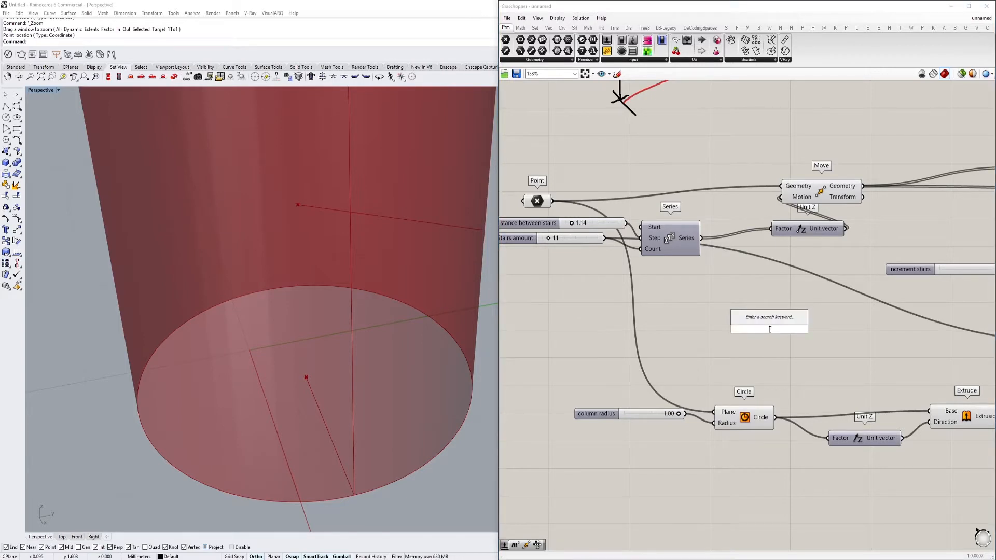
pyautogui.write('mu')
pyautogui.press('BackSpace')
pyautogui.press('BackSpace')
pyautogui.write('a')
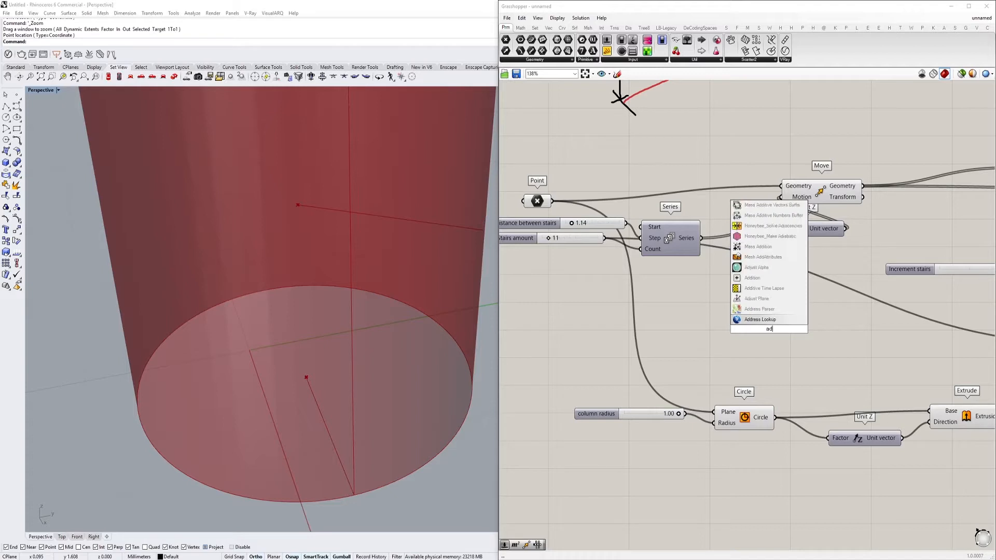
pyautogui.press('BackSpace')
pyautogui.write('mul')
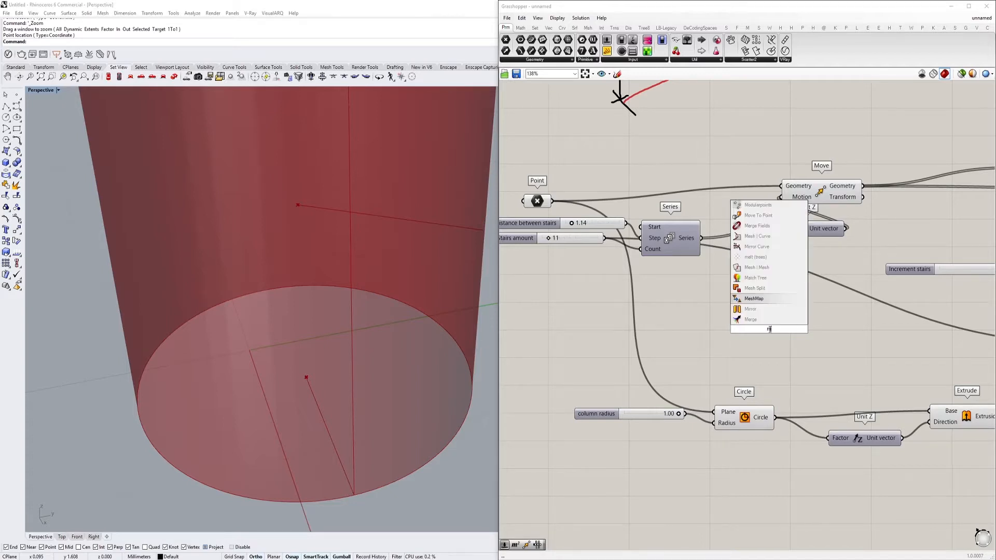
pyautogui.press('Down')
pyautogui.press('Return')
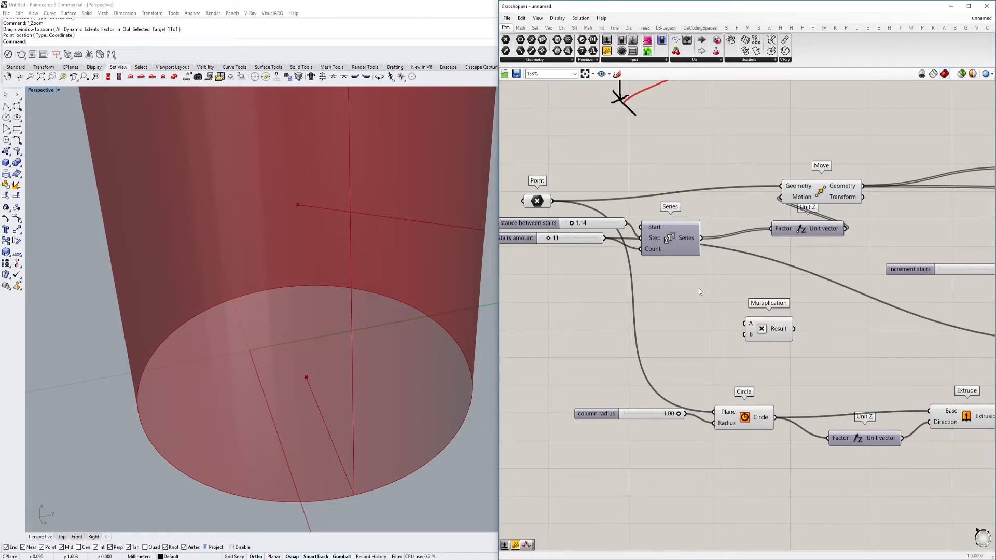
pyautogui.moveTo(699, 292); pyautogui.dragTo(703, 286, button='right')
pyautogui.moveTo(630, 218); pyautogui.dragTo(608, 233)
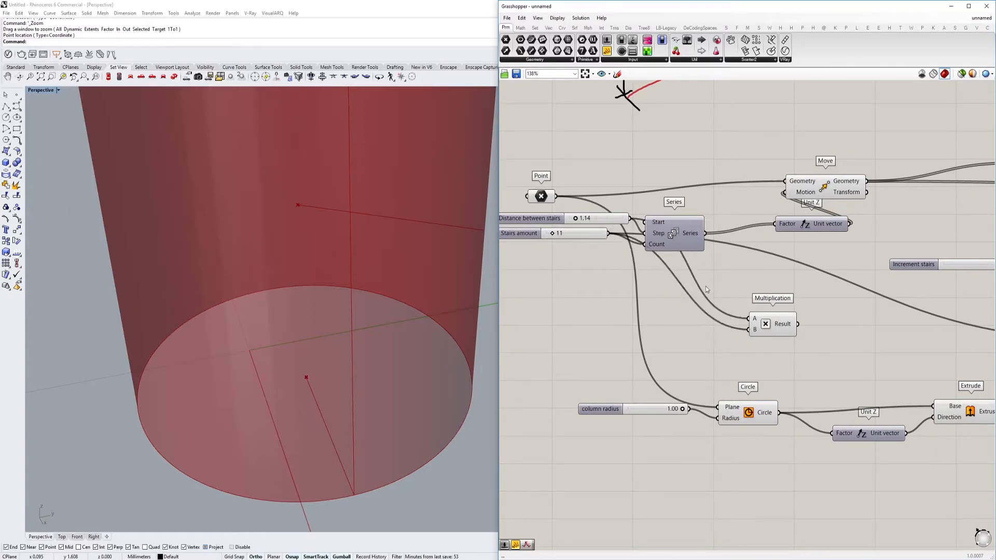
# Compare the Multiplication result with the last value of the Series list and review the B input's options
pyautogui.scroll(3, 745, 329)
pyautogui.moveTo(745, 332)
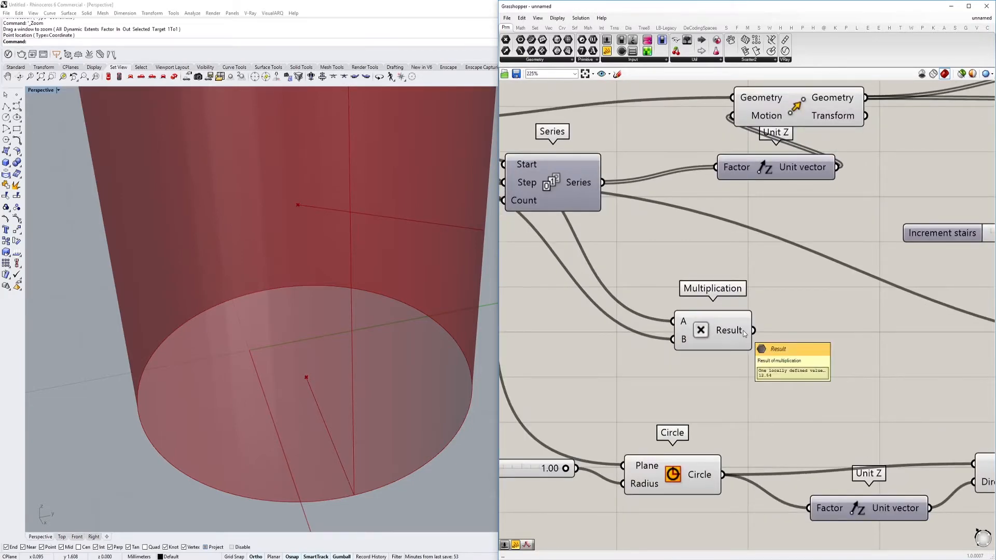
pyautogui.scroll(-1, 745, 333)
pyautogui.moveTo(617, 204)
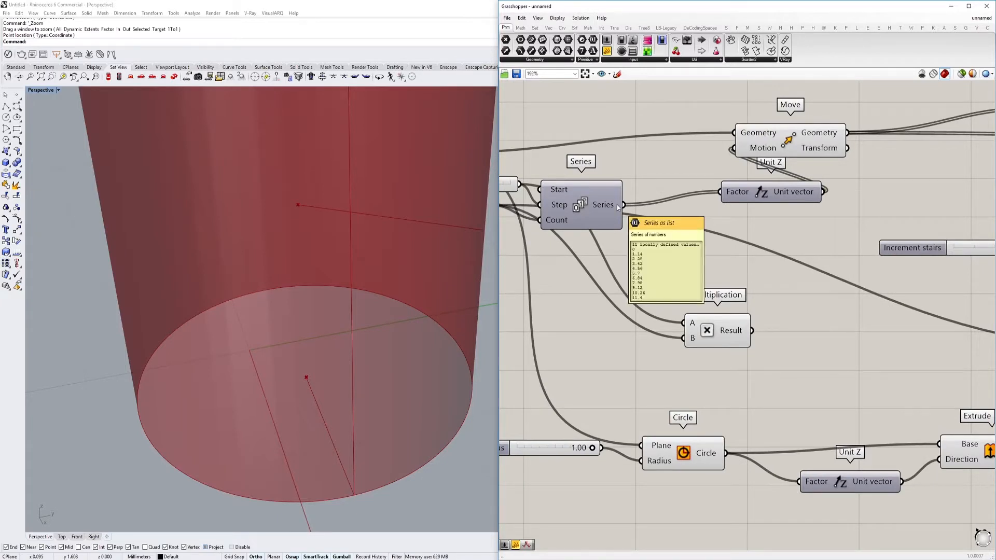
pyautogui.moveTo(618, 204); pyautogui.dragTo(736, 204, button='right')
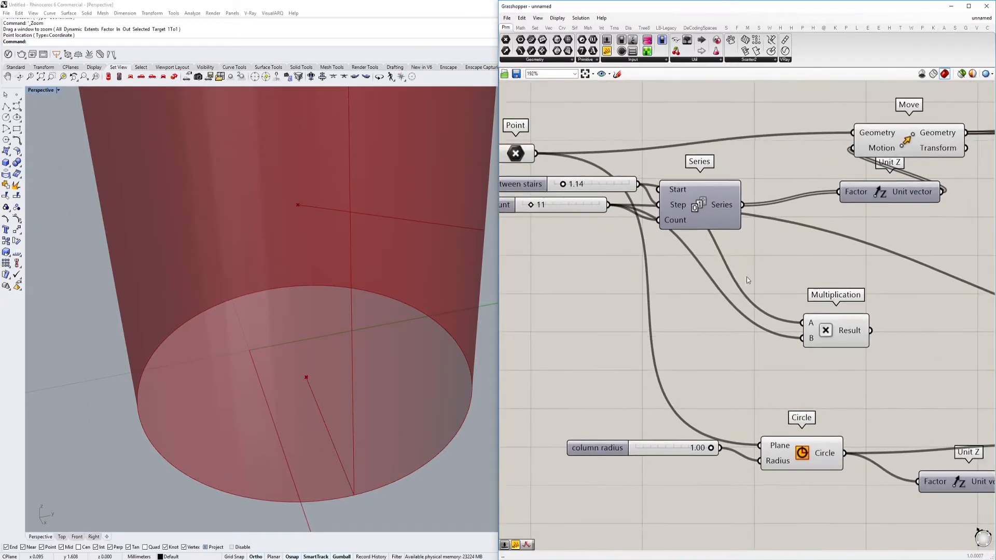
pyautogui.rightClick(813, 340)
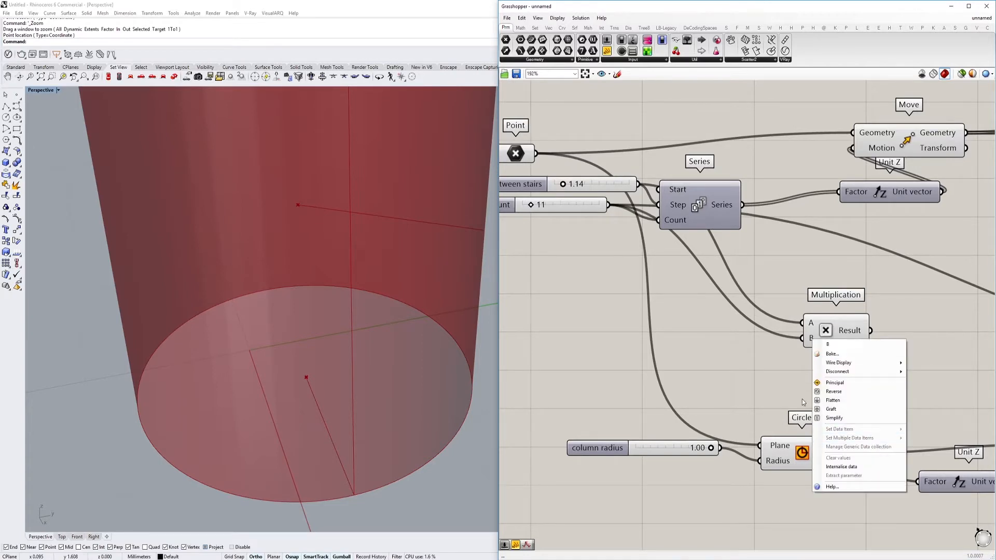
pyautogui.click(792, 353)
pyautogui.moveTo(792, 353); pyautogui.dragTo(777, 347, button='right')
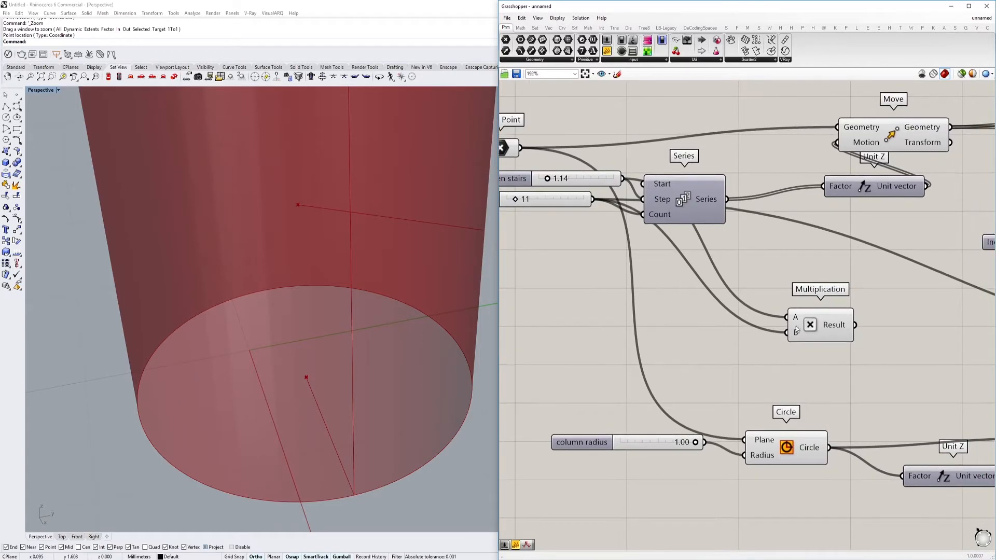
# Add an Expression component below the Multiplication component
pyautogui.doubleClick(752, 363)
pyautogui.moveTo(774, 378); pyautogui.dragTo(734, 357, button='right')
pyautogui.doubleClick(733, 356)
pyautogui.write('ext')
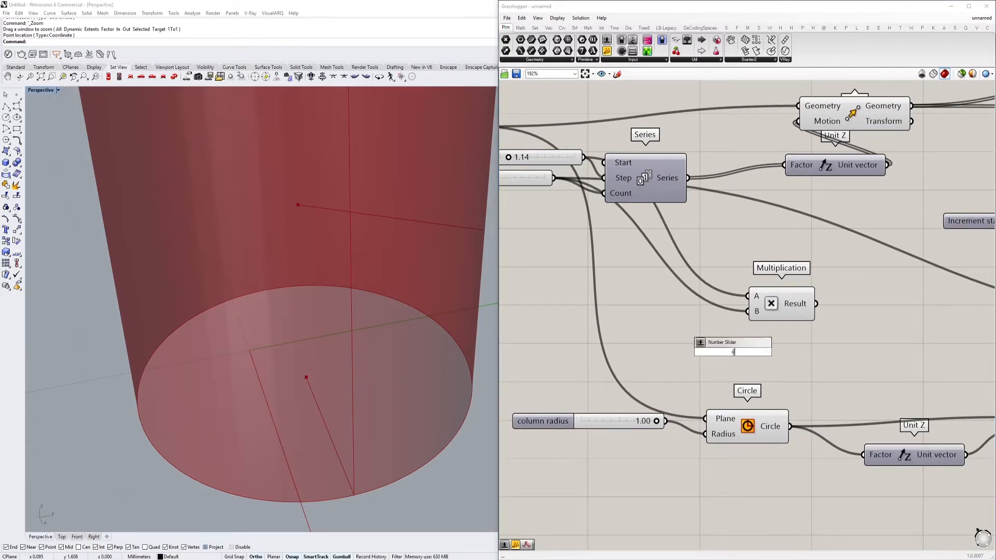
pyautogui.press('BackSpace')
pyautogui.write('pre')
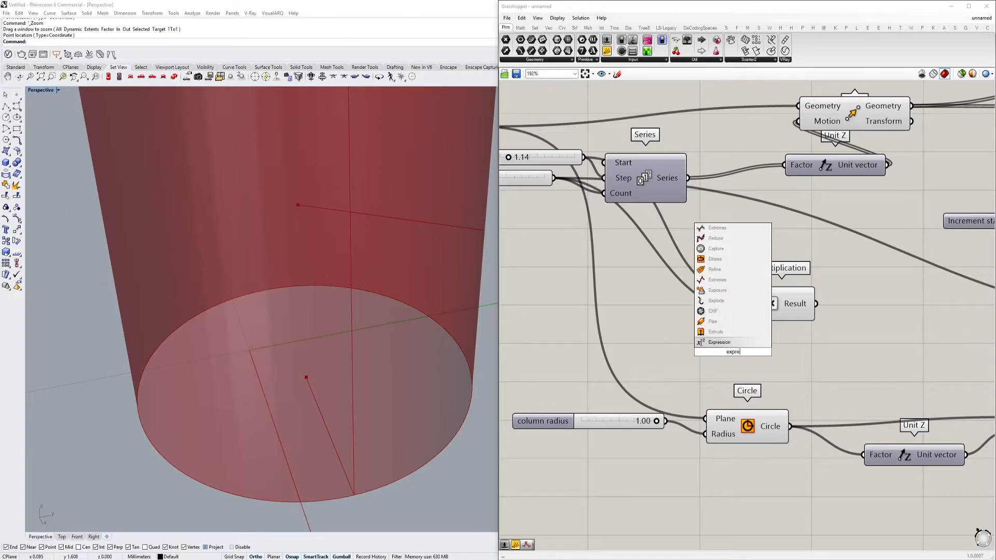
pyautogui.press('Return')
pyautogui.click(733, 353)
# Rename the Expression component's two inputs to x and y
pyautogui.scroll(5, 640, 314)
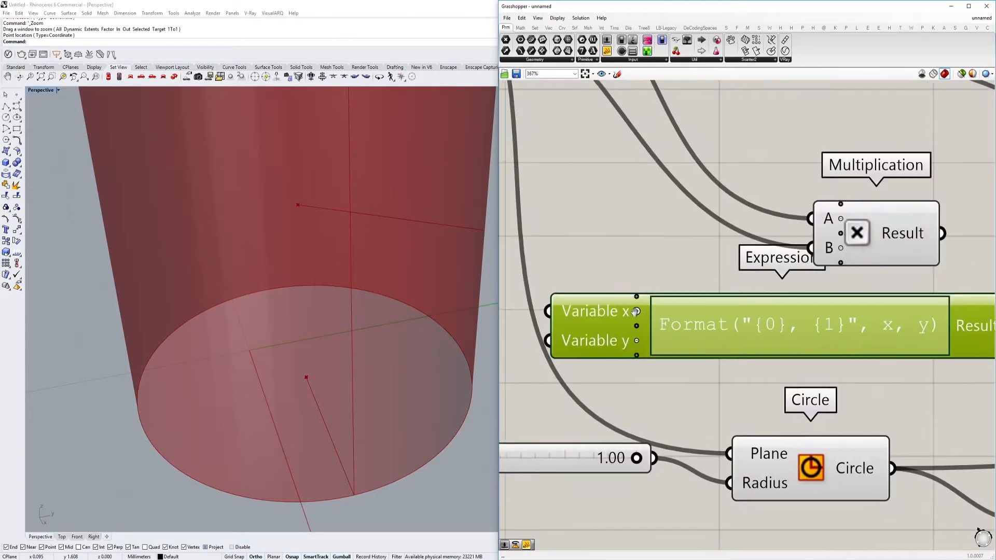
pyautogui.rightClick(625, 307)
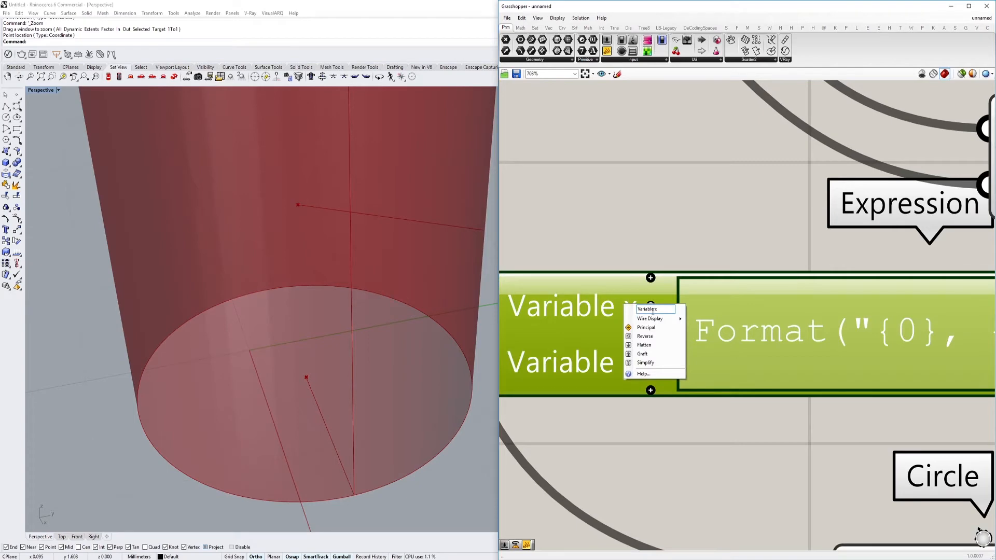
pyautogui.moveTo(652, 311); pyautogui.dragTo(599, 312)
pyautogui.press('BackSpace')
pyautogui.click(602, 252)
pyautogui.rightClick(601, 359)
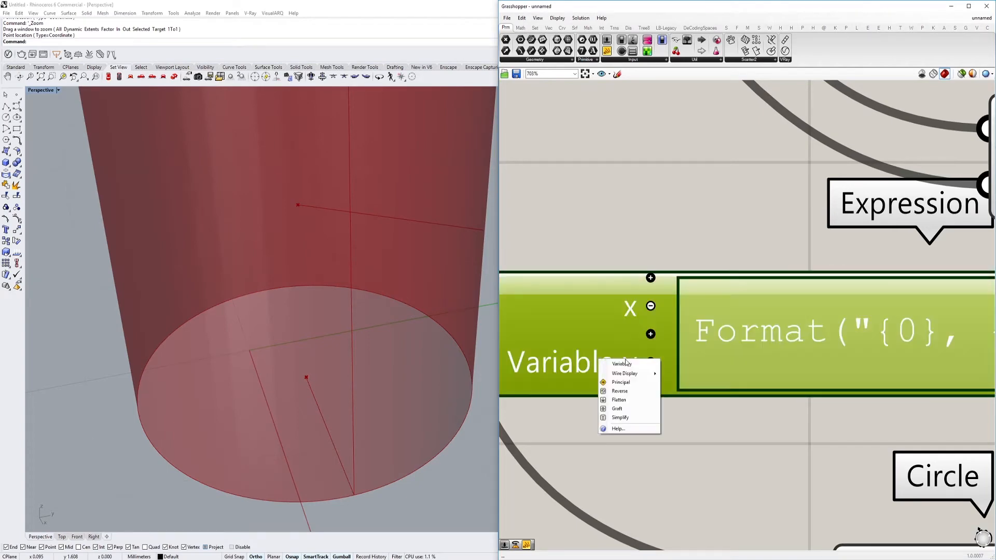
pyautogui.click(627, 216)
pyautogui.scroll(-6, 557, 270)
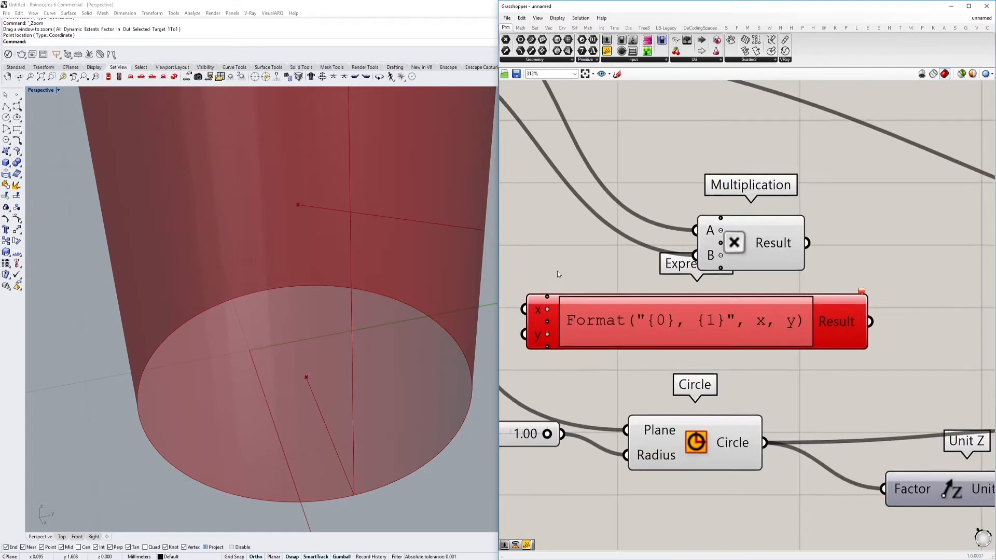
# Set the Expression component's formula to x * (y-1)
pyautogui.doubleClick(624, 300)
pyautogui.moveTo(647, 308); pyautogui.dragTo(385, 304)
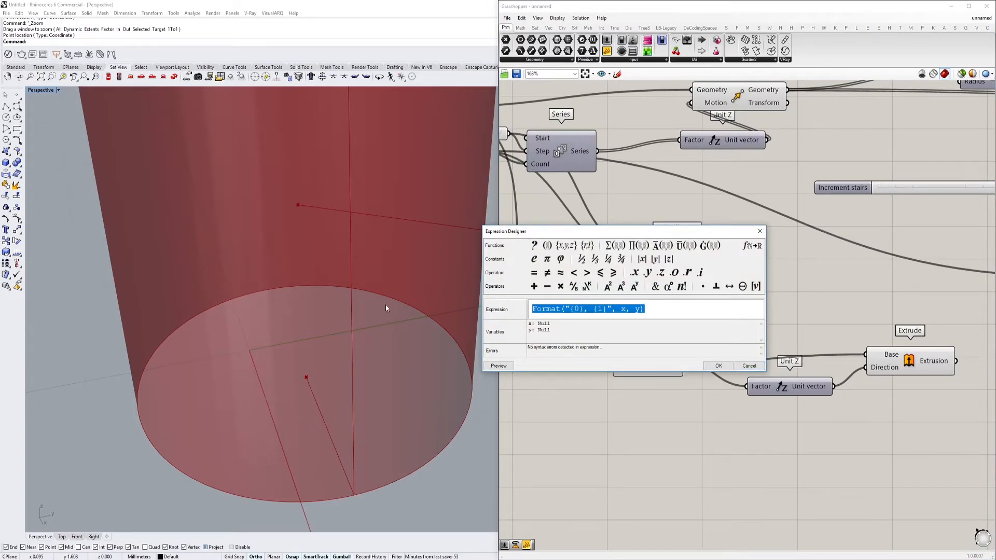
pyautogui.write('x')
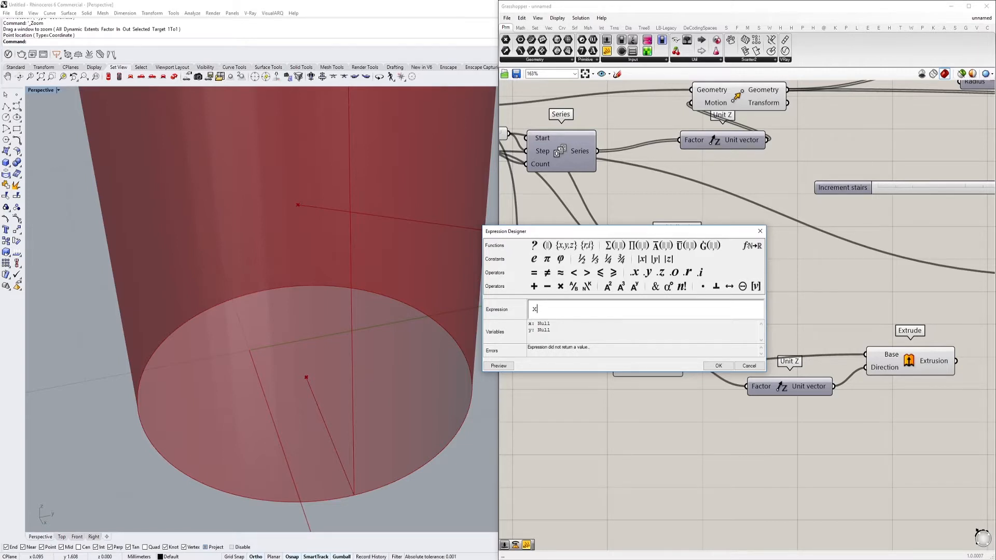
pyautogui.write('* y')
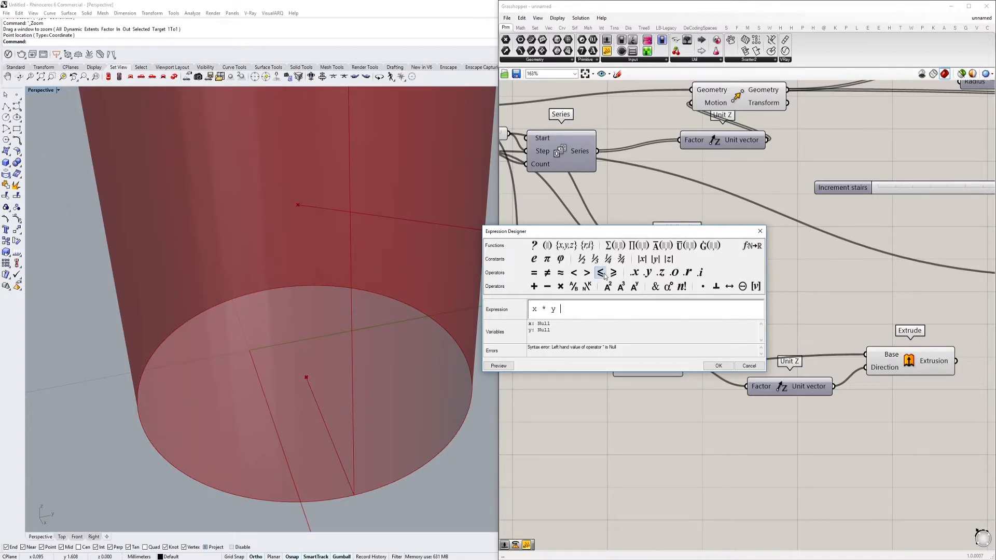
pyautogui.press('BackSpace')
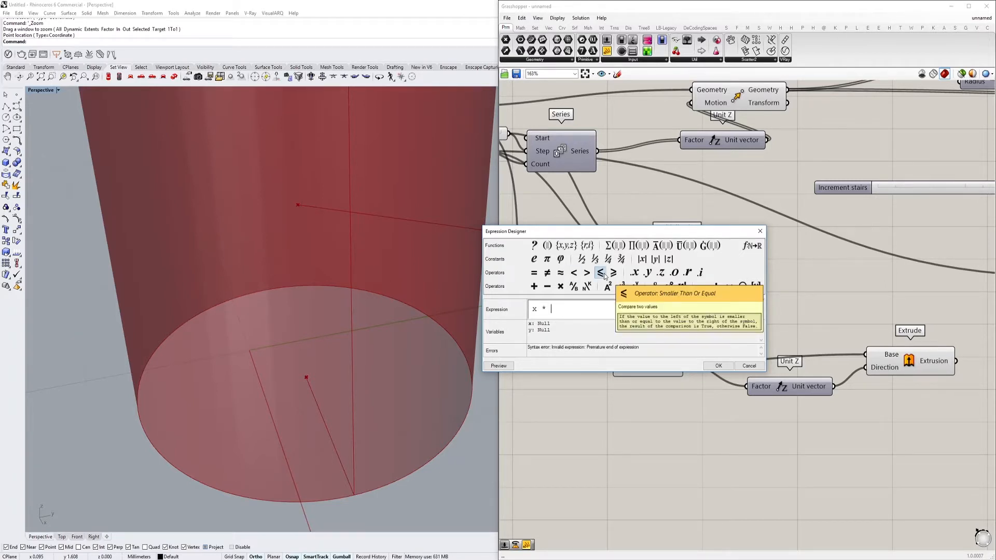
pyautogui.write('(')
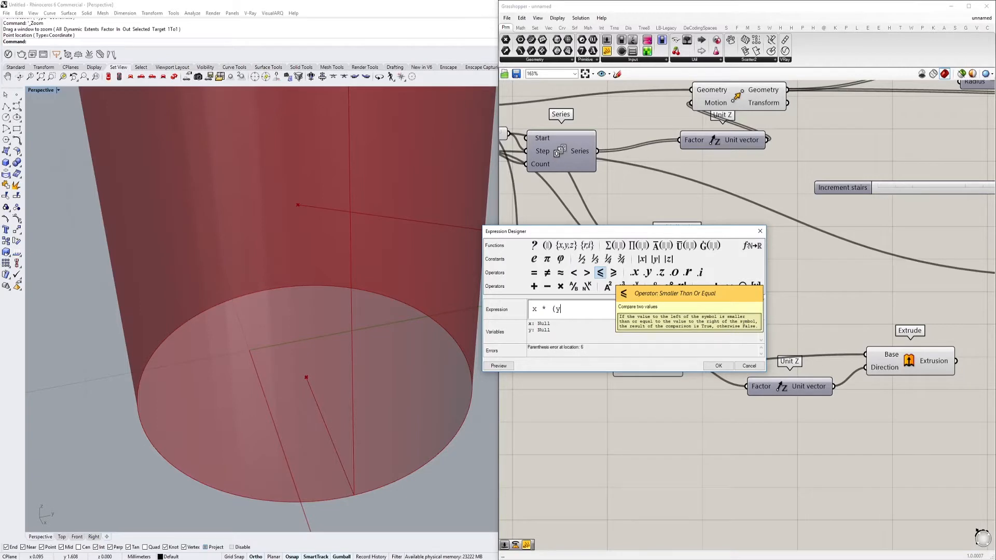
pyautogui.write('y-1)')
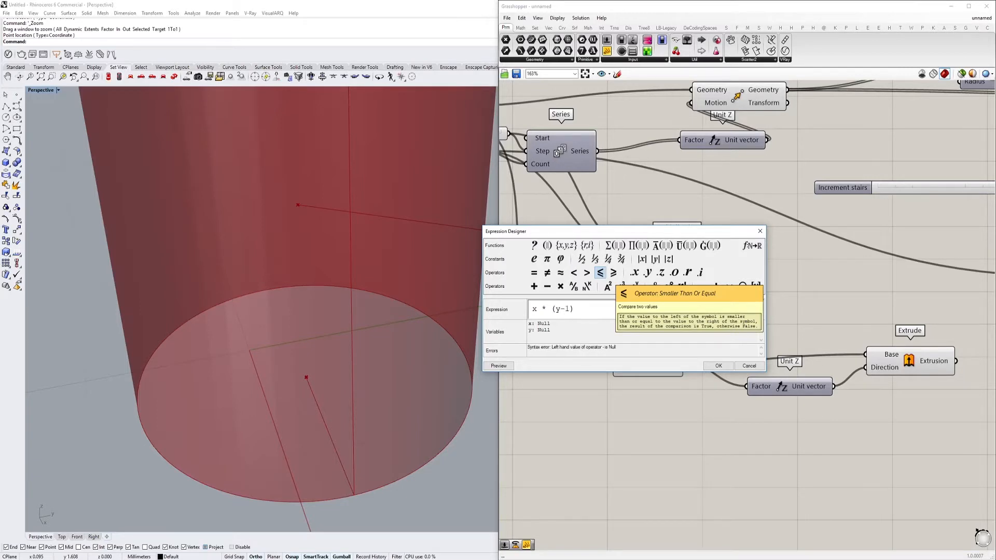
pyautogui.click(716, 364)
# Connect "Distance between stairs" to x and "Stairs amount" to y of the Expression, and move the Multiplication component clear of it
pyautogui.moveTo(725, 310)
pyautogui.mouseDown()
pyautogui.moveTo(637, 152)
pyautogui.moveTo(700, 298)
pyautogui.moveTo(726, 324)
pyautogui.mouseUp()
pyautogui.moveTo(821, 320); pyautogui.dragTo(763, 318, button='right')
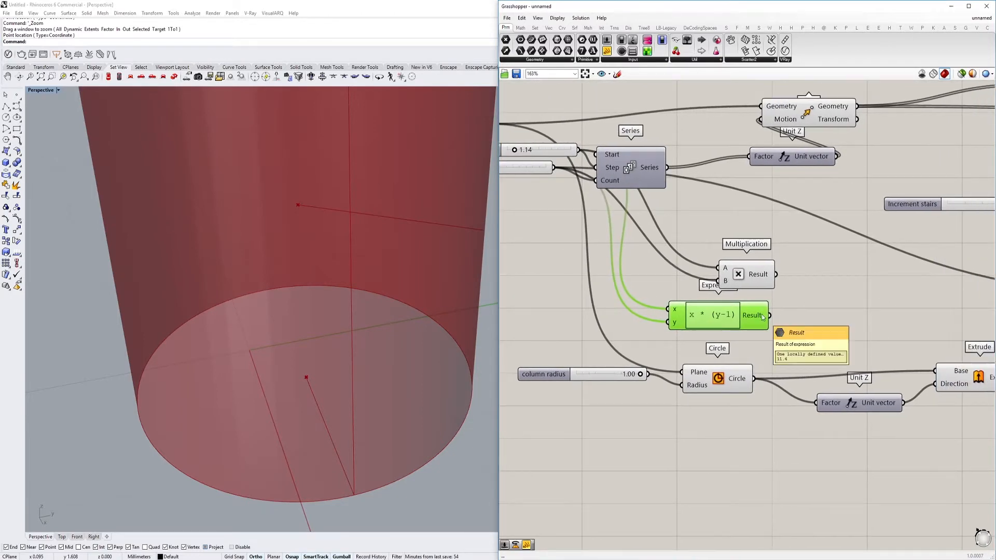
pyautogui.moveTo(787, 323); pyautogui.dragTo(802, 337, button='right')
pyautogui.moveTo(754, 294); pyautogui.dragTo(815, 288)
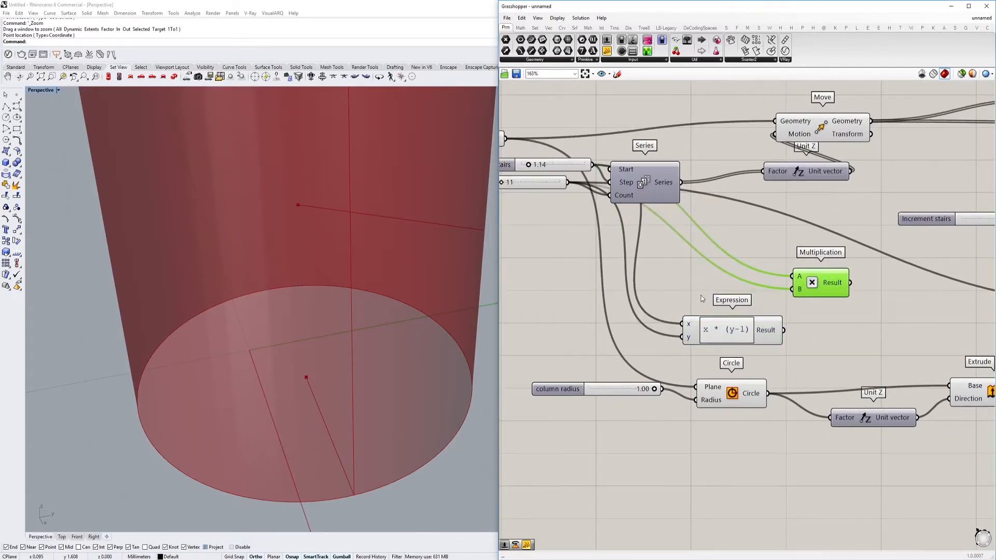
# Add a List Item component beside the Expression and connect the Series output to its List input
pyautogui.doubleClick(696, 289)
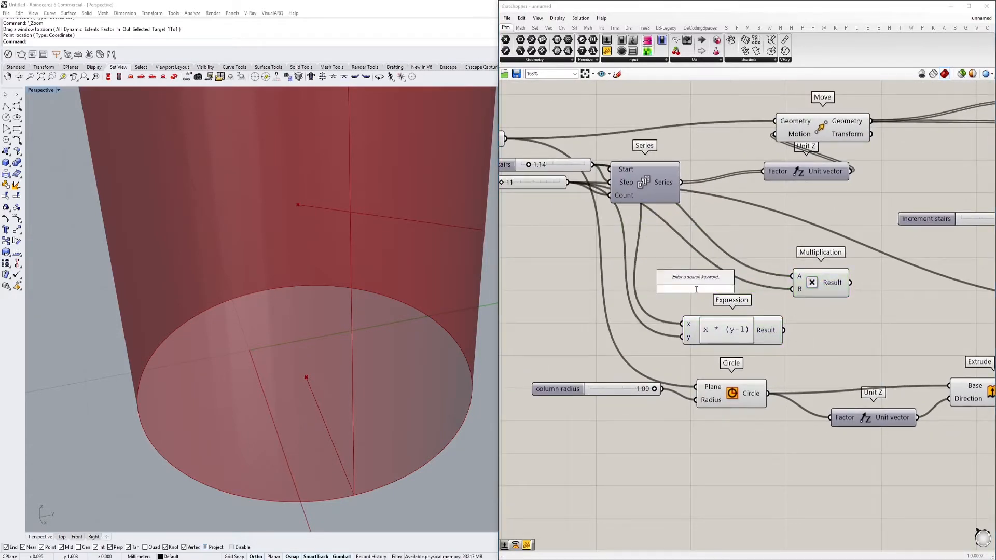
pyautogui.write('list item')
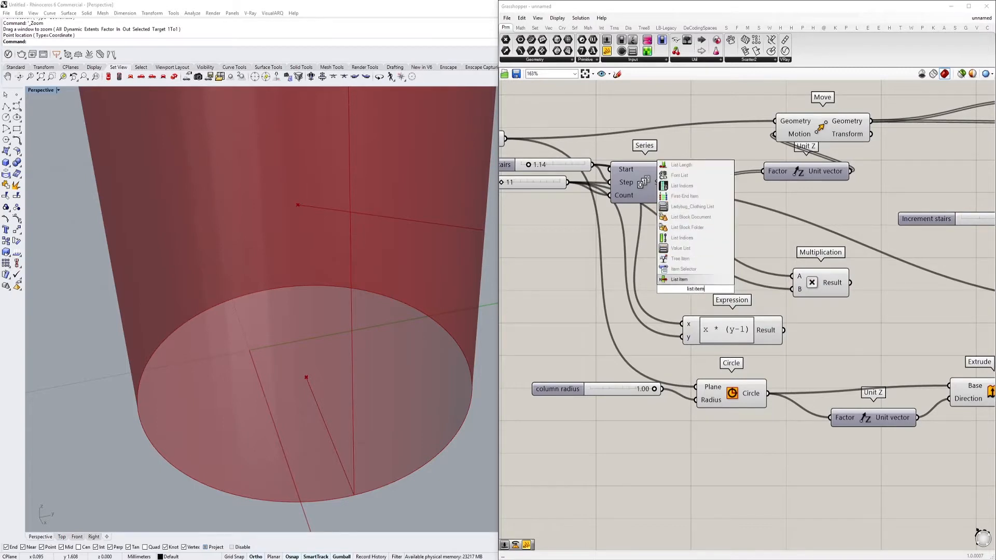
pyautogui.press('Return')
pyautogui.moveTo(682, 184); pyautogui.dragTo(846, 331)
pyautogui.moveTo(846, 331); pyautogui.dragTo(784, 310, button='right')
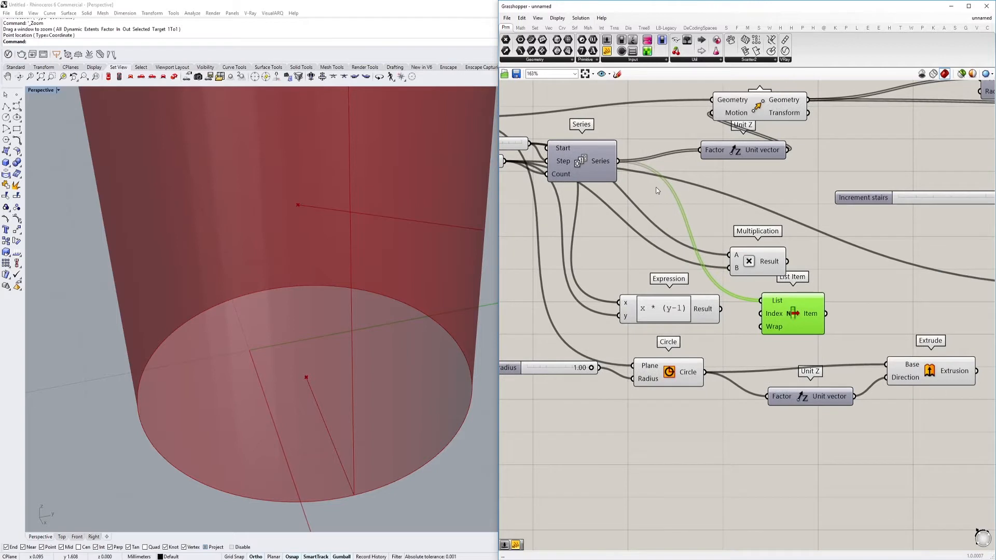
pyautogui.moveTo(617, 163); pyautogui.dragTo(615, 164, button='right')
# Add a panel containing -1 and connect it to the List Item's Index input
pyautogui.rightClick(773, 315)
pyautogui.click(742, 330)
pyautogui.scroll(2, 726, 332)
pyautogui.click(712, 355)
pyautogui.doubleClick(712, 355)
pyautogui.write('//')
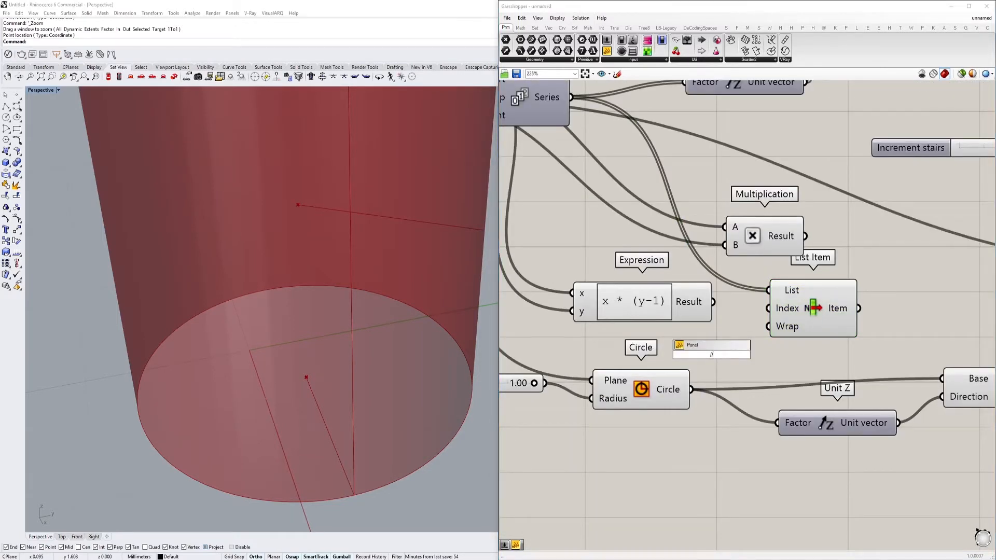
pyautogui.write('-1')
pyautogui.press('Return')
pyautogui.moveTo(761, 310); pyautogui.dragTo(783, 357)
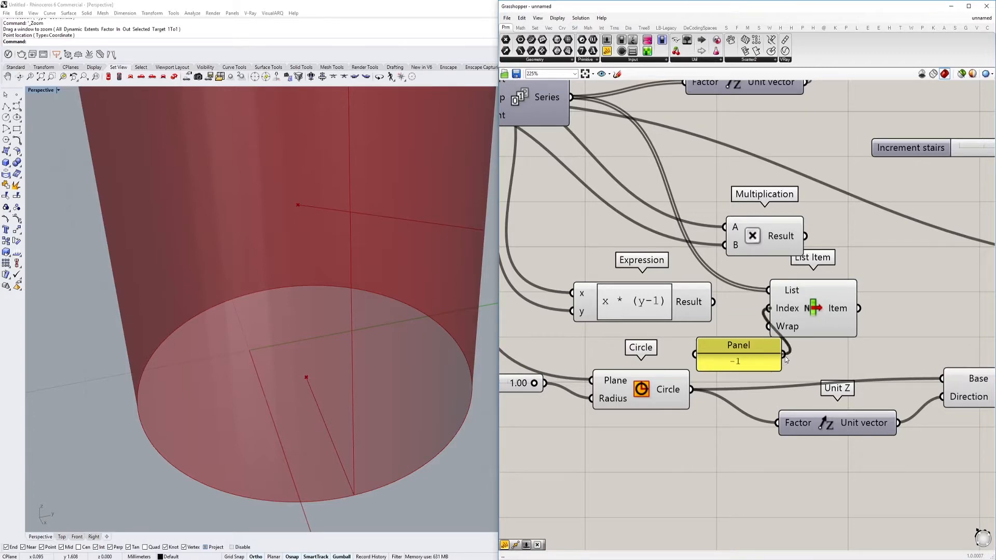
# Stack the Multiplication, Expression and List Item components above one another, with the -1 panel beside the List Item
pyautogui.scroll(-3, 840, 311)
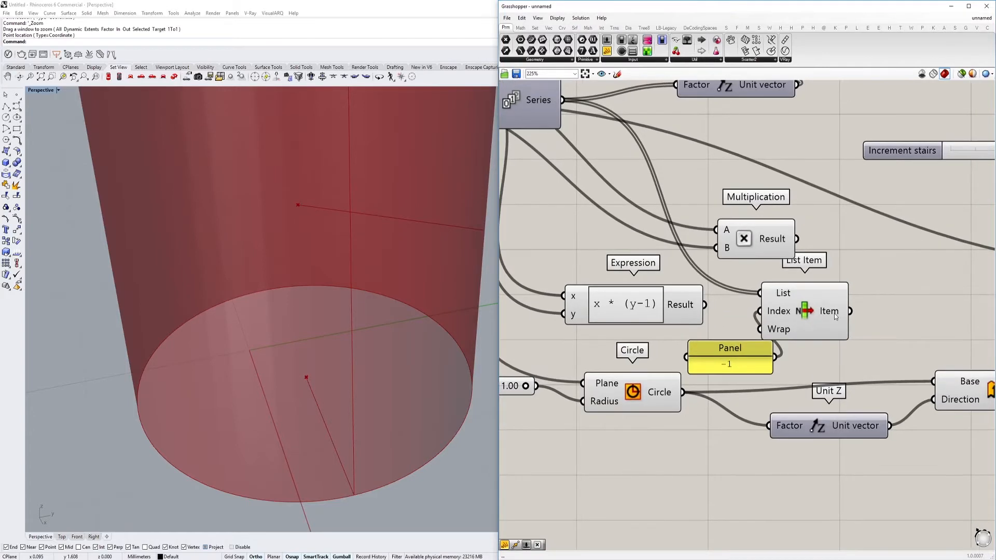
pyautogui.moveTo(723, 307); pyautogui.dragTo(860, 268)
pyautogui.moveTo(765, 342); pyautogui.dragTo(681, 356, button='right')
pyautogui.moveTo(681, 357); pyautogui.dragTo(624, 325)
pyautogui.moveTo(706, 262); pyautogui.dragTo(701, 228)
pyautogui.scroll(3, 809, 322)
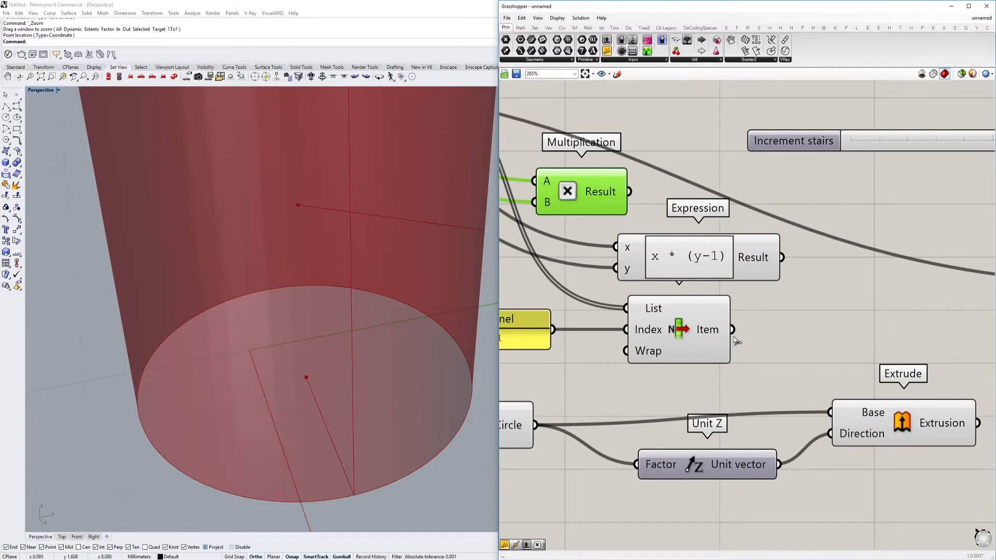
pyautogui.scroll(-3, 736, 340)
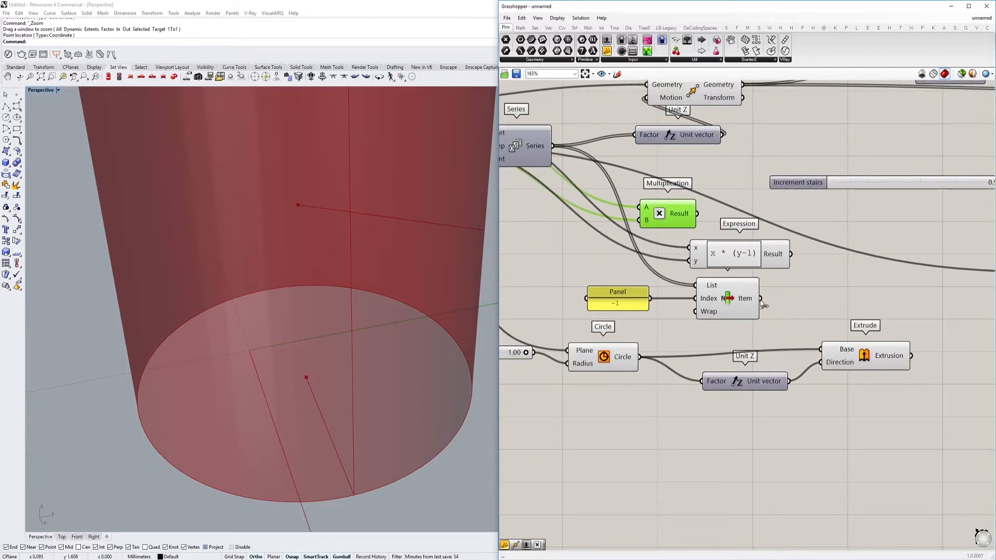
# Connect the List Item's output to the Factor input of the column's Unit Z and check the extruded column against the steps
pyautogui.moveTo(761, 299); pyautogui.dragTo(701, 381)
pyautogui.scroll(-5, 480, 332)
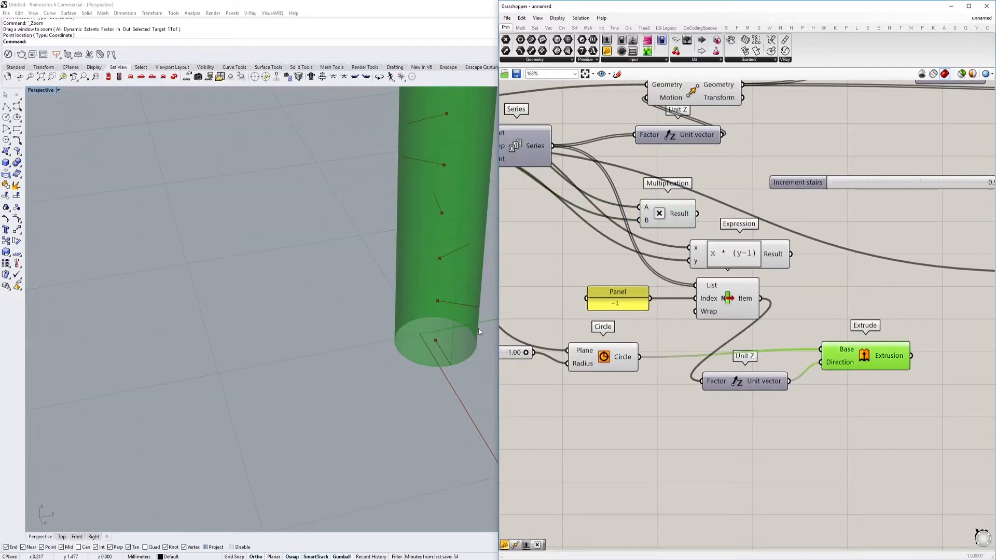
pyautogui.scroll(-8, 478, 329)
pyautogui.keyDown('shift'); pyautogui.moveTo(463, 310); pyautogui.dragTo(307, 384, button='right'); pyautogui.keyUp('shift')
pyautogui.scroll(8, 363, 287)
pyautogui.moveTo(363, 287); pyautogui.dragTo(351, 227, button='right')
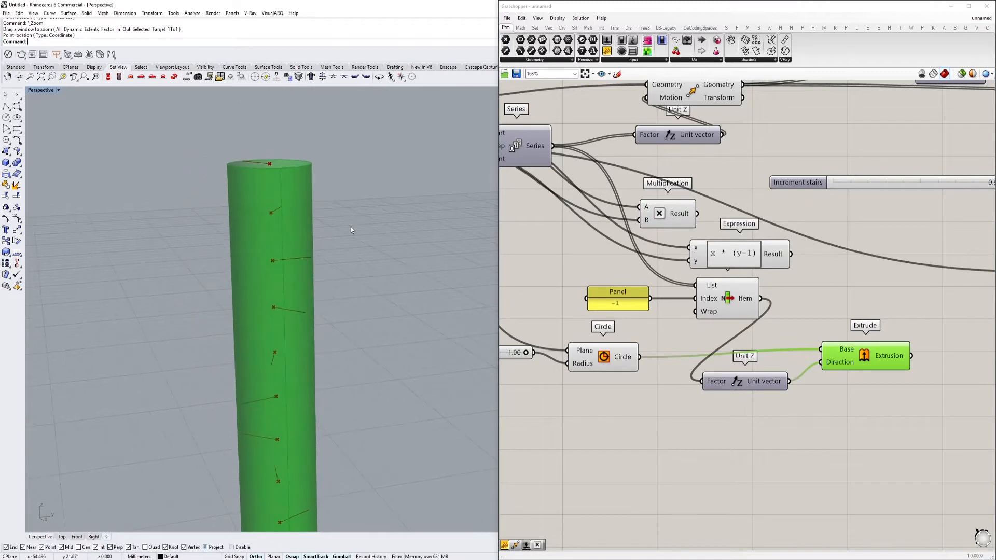
pyautogui.moveTo(780, 363); pyautogui.dragTo(741, 347, button='right')
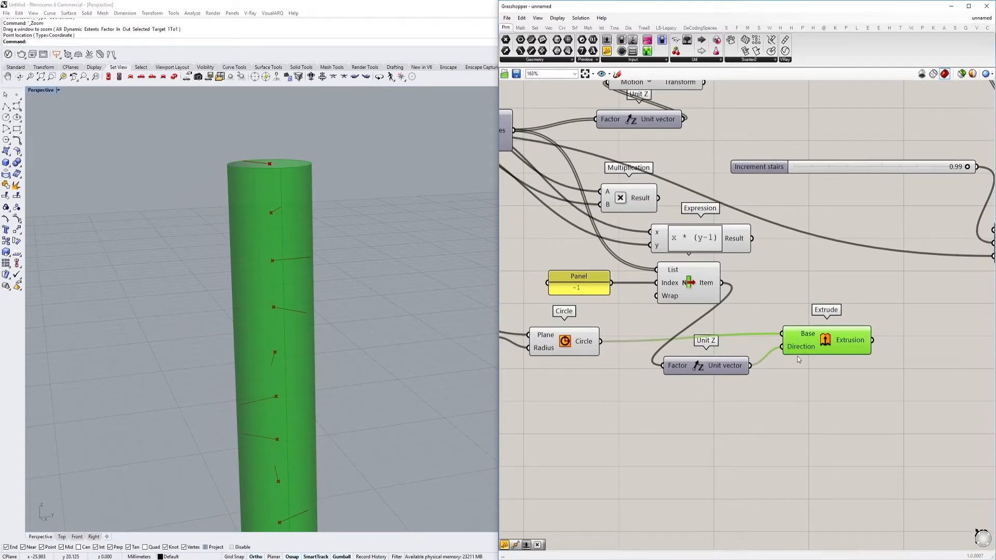
pyautogui.moveTo(803, 359); pyautogui.dragTo(789, 347, button='right')
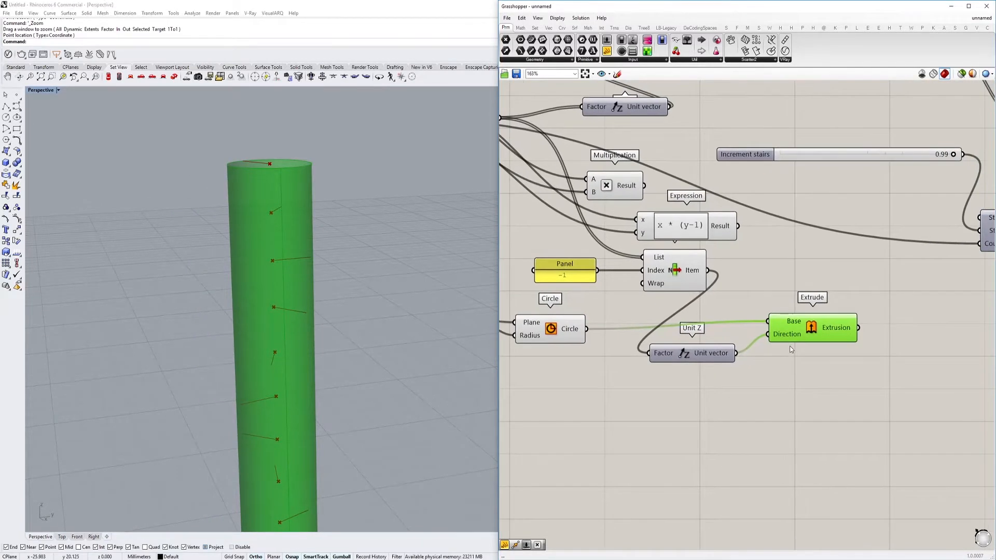
pyautogui.moveTo(378, 301); pyautogui.dragTo(433, 289, button='right')
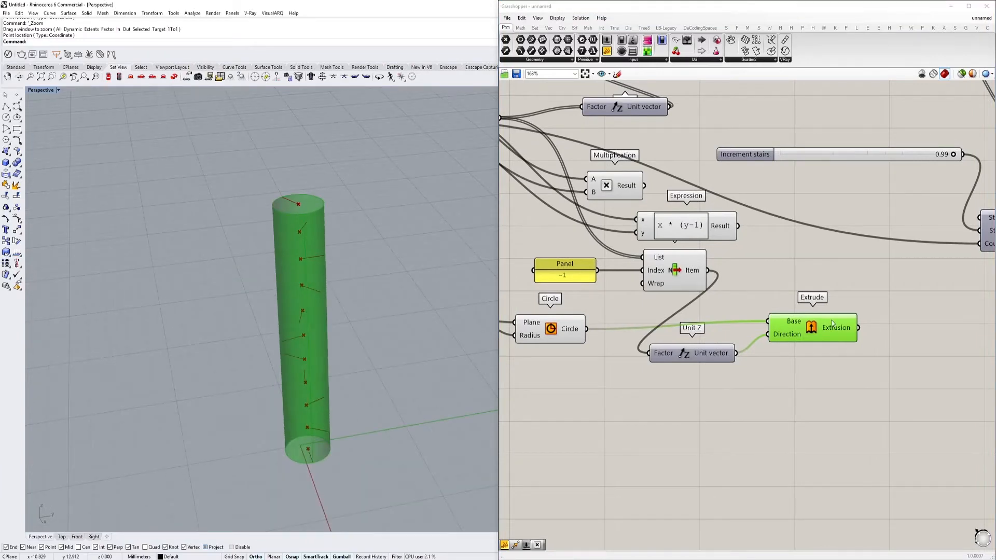
pyautogui.moveTo(832, 324); pyautogui.dragTo(778, 322, button='right')
# Set the "column radius" slider to 0.47 while viewing the top of the column
pyautogui.moveTo(330, 207); pyautogui.dragTo(319, 279, button='right')
pyautogui.scroll(6, 319, 279)
pyautogui.moveTo(650, 348); pyautogui.dragTo(715, 353, button='right')
pyautogui.moveTo(503, 206); pyautogui.dragTo(629, 276, button='right')
pyautogui.scroll(-1, 699, 290)
pyautogui.scroll(3, 780, 408)
pyautogui.scroll(2, 292, 292)
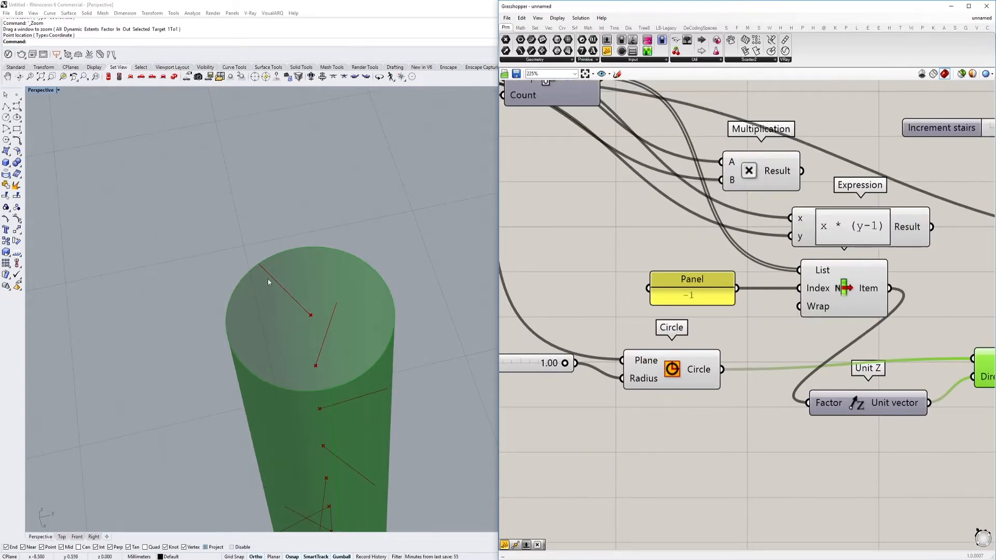
pyautogui.scroll(1, 568, 362)
pyautogui.moveTo(572, 368); pyautogui.dragTo(516, 368)
pyautogui.moveTo(363, 327); pyautogui.dragTo(270, 219, button='right')
# Examine the step lines from the Line component and the base circle feeding the column extrusion
pyautogui.scroll(-6, 732, 322)
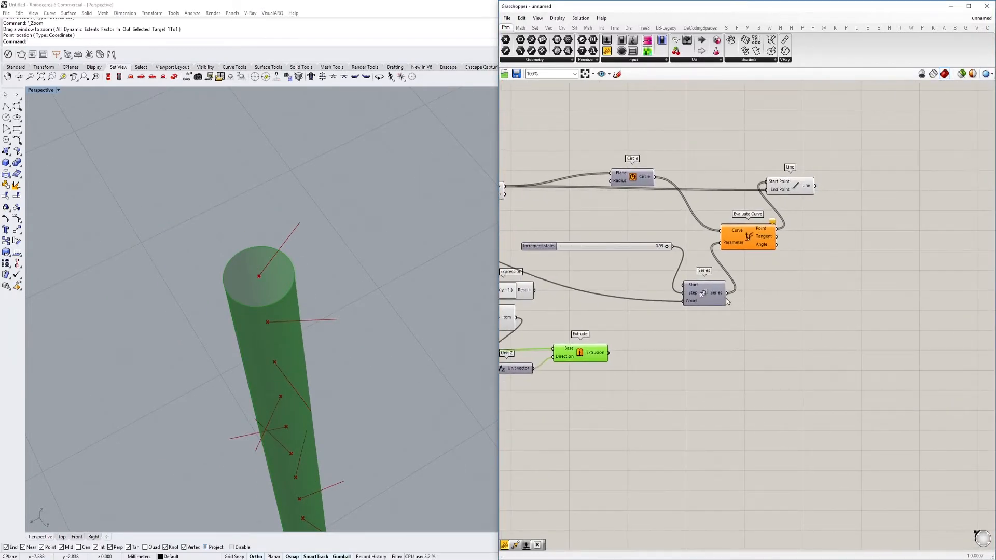
pyautogui.moveTo(807, 243); pyautogui.dragTo(770, 269, button='right')
pyautogui.moveTo(759, 214)
pyautogui.mouseDown()
pyautogui.moveTo(765, 231)
pyautogui.moveTo(766, 213)
pyautogui.mouseUp()
pyautogui.moveTo(705, 324); pyautogui.dragTo(767, 337, button='right')
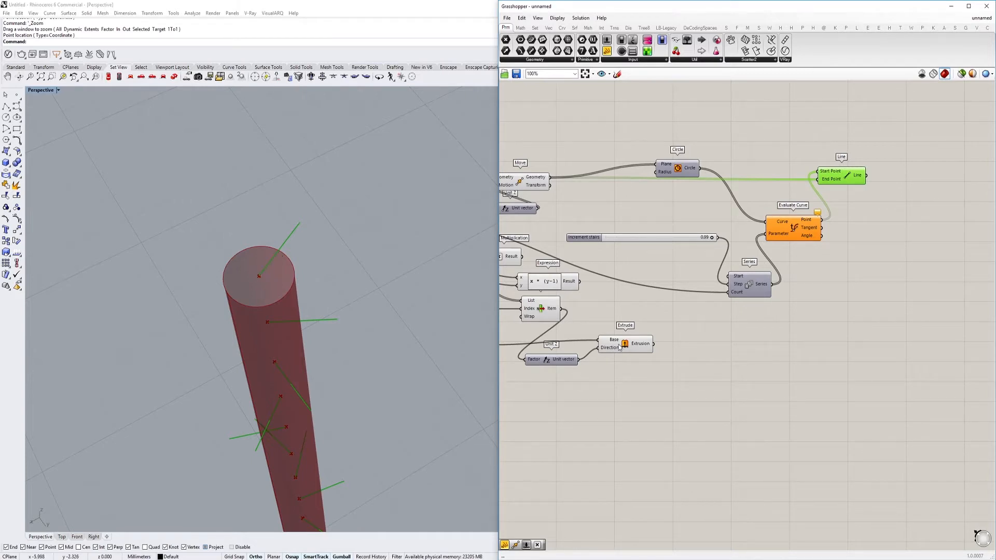
pyautogui.moveTo(619, 345); pyautogui.dragTo(869, 333, button='right')
pyautogui.scroll(2, 870, 334)
pyautogui.click(649, 334)
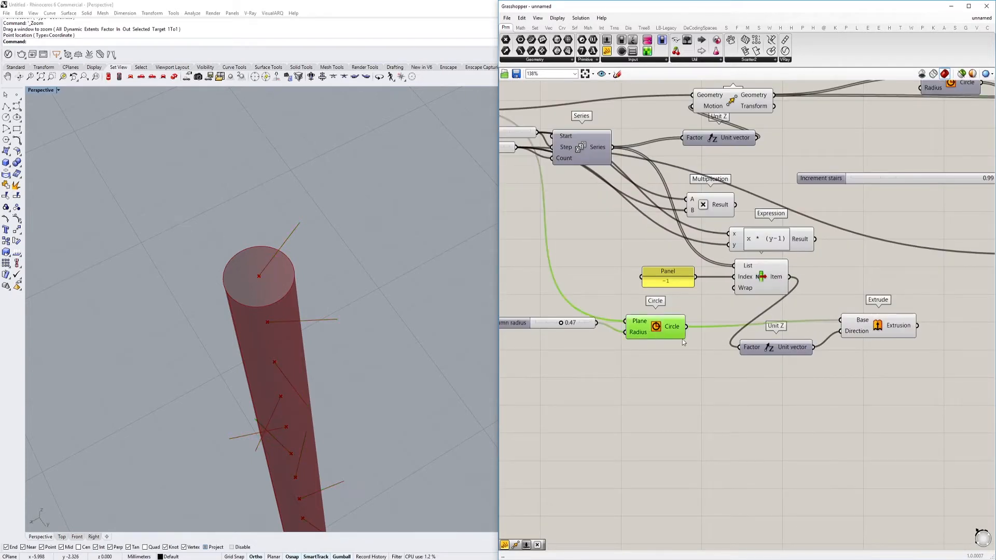
pyautogui.moveTo(809, 330); pyautogui.dragTo(567, 334, button='right')
pyautogui.doubleClick(793, 342)
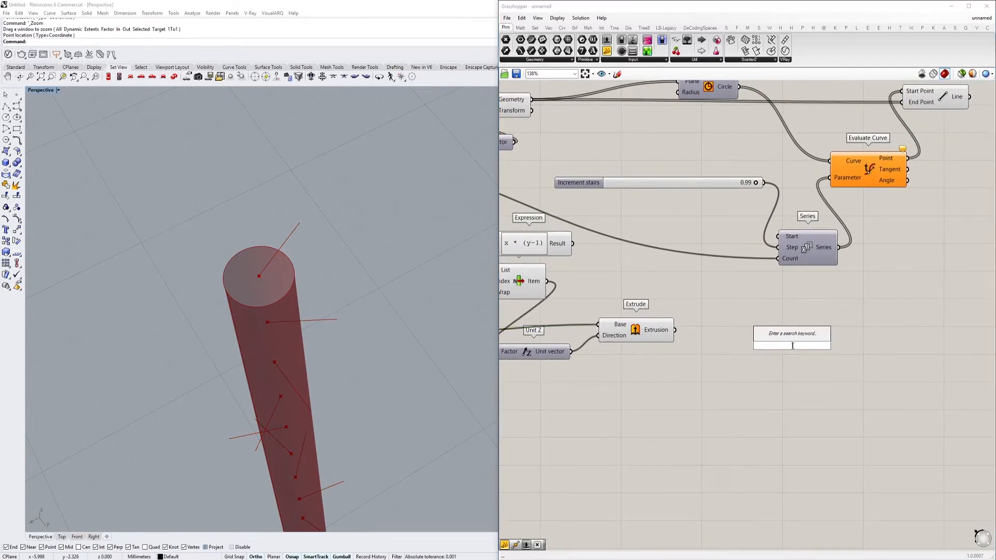
pyautogui.press('Escape')
pyautogui.moveTo(741, 166); pyautogui.dragTo(771, 229, button='right')
pyautogui.click(523, 178)
pyautogui.moveTo(535, 189); pyautogui.dragTo(592, 229, button='right')
pyautogui.doubleClick(596, 157)
pyautogui.press('Escape')
pyautogui.scroll(-5, 664, 187)
pyautogui.moveTo(664, 187); pyautogui.dragTo(580, 207, button='right')
pyautogui.click(797, 217)
pyautogui.scroll(5, 846, 176)
# Add a Vector parameter beside the Line component and connect the Line output to it
pyautogui.doubleClick(763, 190)
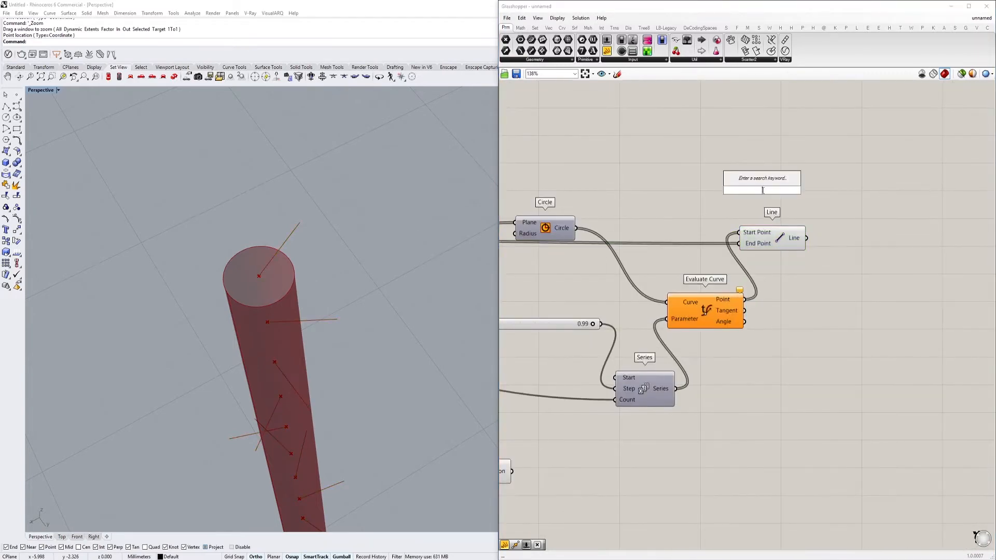
pyautogui.write('vec')
pyautogui.click(754, 181)
pyautogui.moveTo(806, 238); pyautogui.dragTo(854, 308)
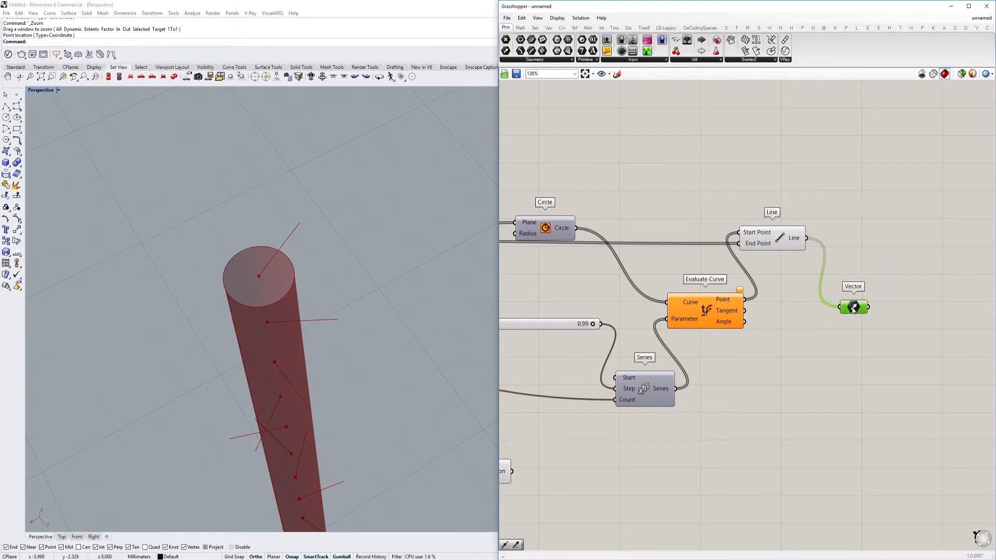
pyautogui.moveTo(853, 310)
pyautogui.click(775, 241)
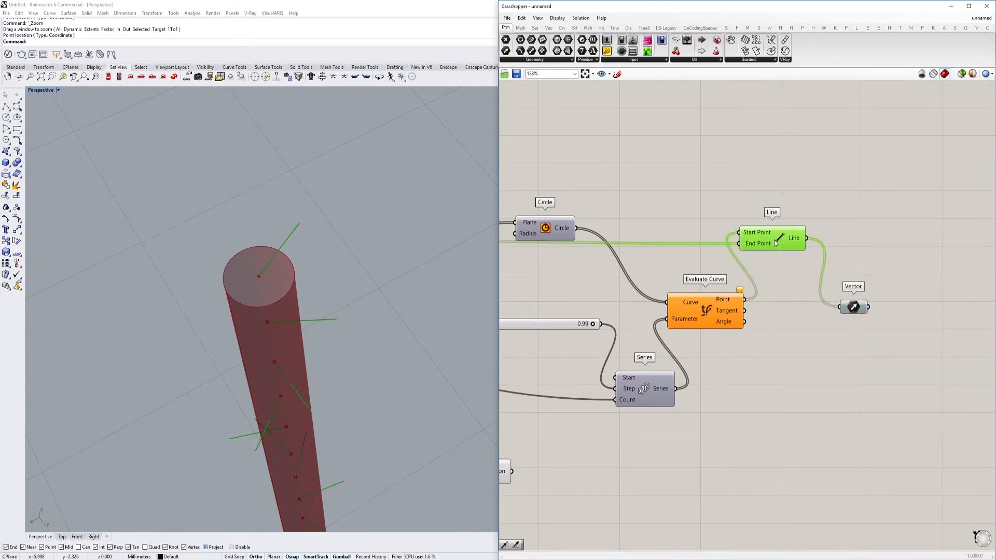
pyautogui.click(857, 308)
pyautogui.scroll(-3, 853, 311)
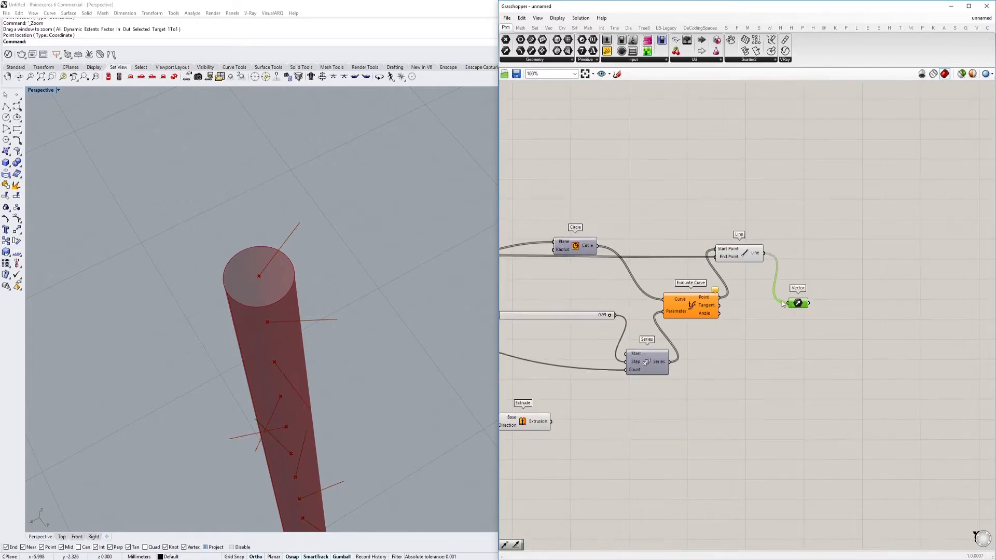
pyautogui.doubleClick(839, 353)
pyautogui.write('amp')
pyautogui.press('BackSpace')
pyautogui.press('BackSpace')
pyautogui.press('BackSpace')
pyautogui.press('Escape')
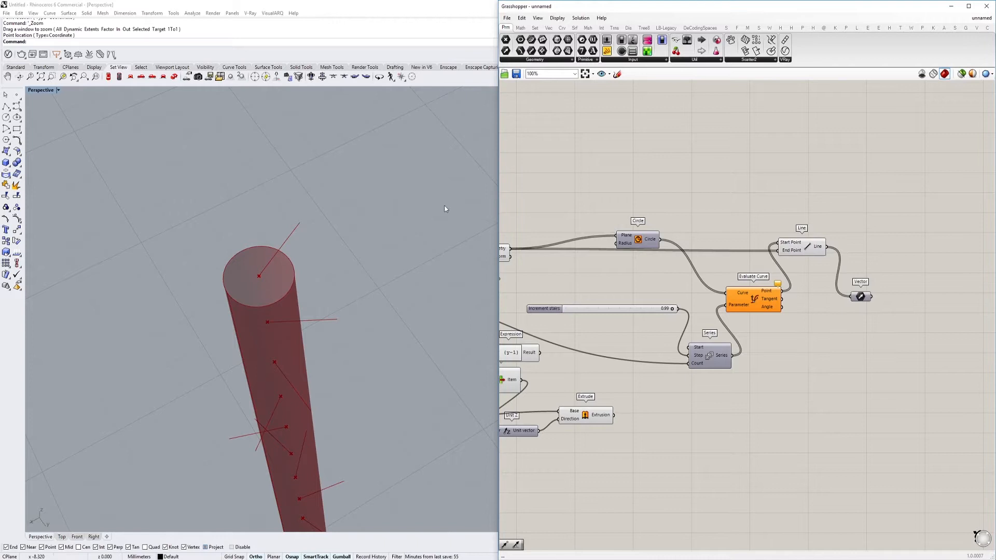
# Add an Amplitude component below the Vector parameter
pyautogui.moveTo(745, 283); pyautogui.dragTo(699, 277, button='right')
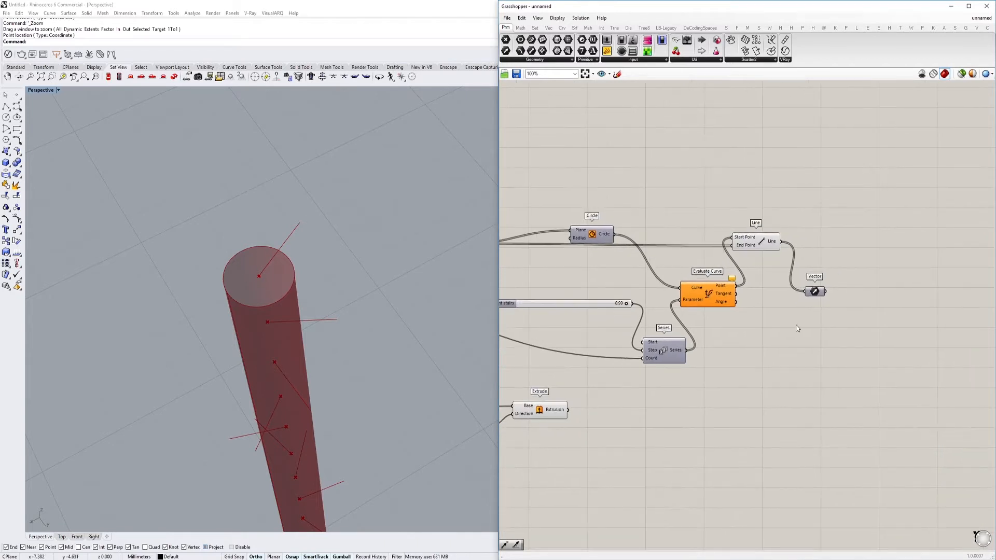
pyautogui.doubleClick(798, 325)
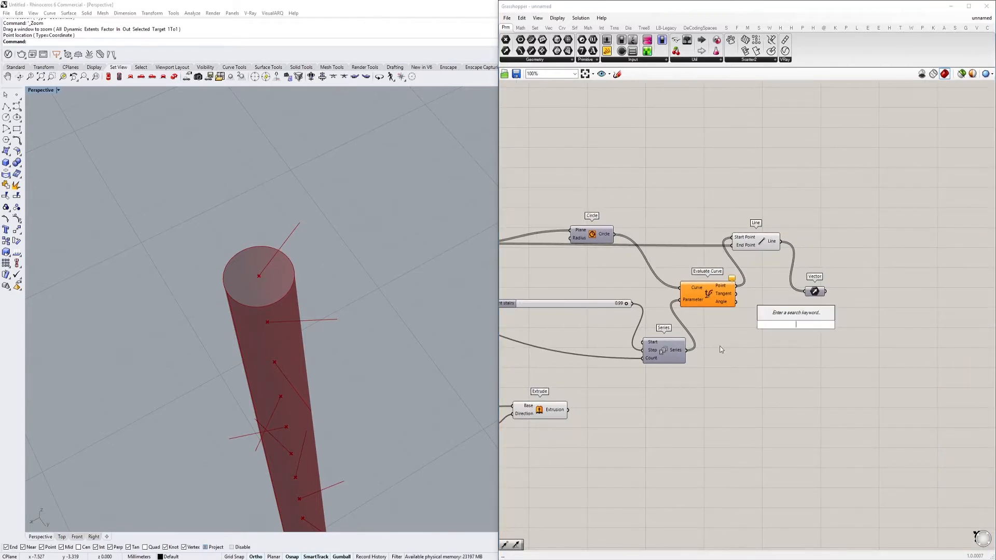
pyautogui.write('amp')
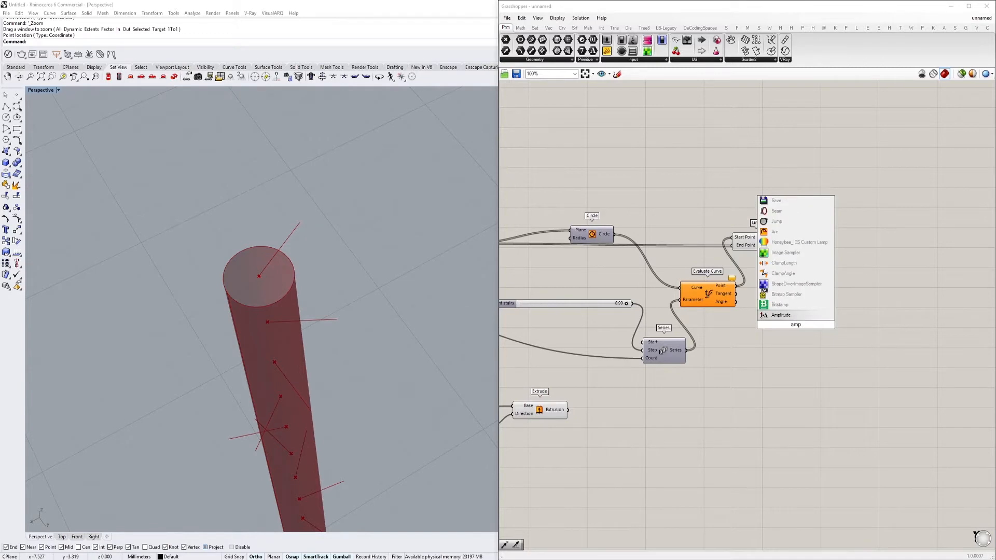
pyautogui.press('Return')
# Connect the Vector parameter to the Amplitude component's Vector input and "column radius" to its Amplitude input, placing the component below the Vector
pyautogui.moveTo(829, 293); pyautogui.dragTo(576, 380)
pyautogui.scroll(-3, 912, 327)
pyautogui.scroll(4, 877, 356)
pyautogui.scroll(-4, 872, 315)
pyautogui.scroll(4, 720, 274)
pyautogui.scroll(-2, 577, 279)
pyautogui.scroll(2, 576, 381)
pyautogui.moveTo(575, 380); pyautogui.dragTo(612, 369)
pyautogui.scroll(-2, 815, 353)
pyautogui.scroll(2, 597, 369)
pyautogui.moveTo(553, 369); pyautogui.dragTo(548, 377)
pyautogui.moveTo(883, 344); pyautogui.dragTo(631, 345, button='right')
pyautogui.moveTo(913, 283); pyautogui.dragTo(714, 315, button='right')
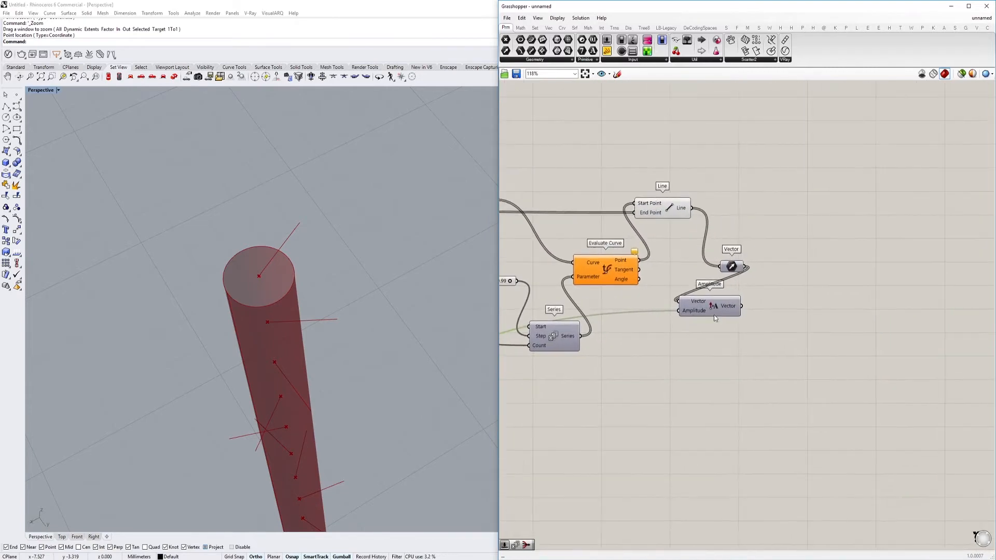
# Add a Move component below Amplitude and connect the Amplitude Vector output to its Motion input
pyautogui.doubleClick(764, 333)
pyautogui.write('mob')
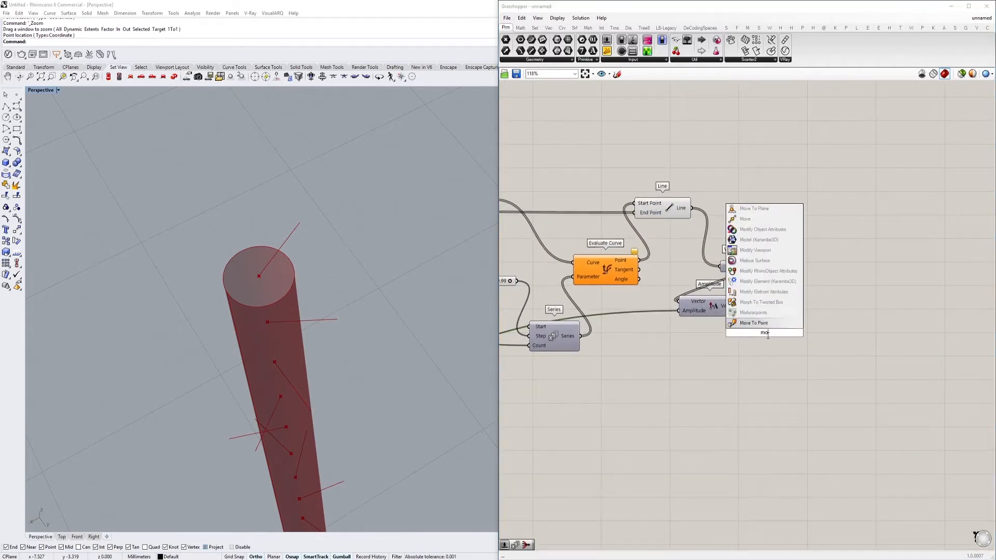
pyautogui.press('BackSpace')
pyautogui.press('BackSpace')
pyautogui.press('BackSpace')
pyautogui.write('move')
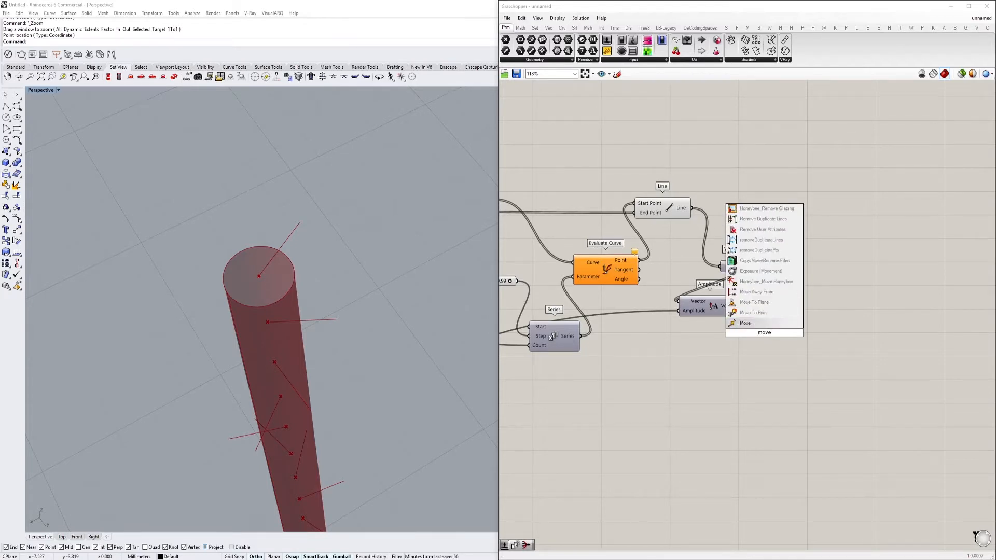
pyautogui.press('Return')
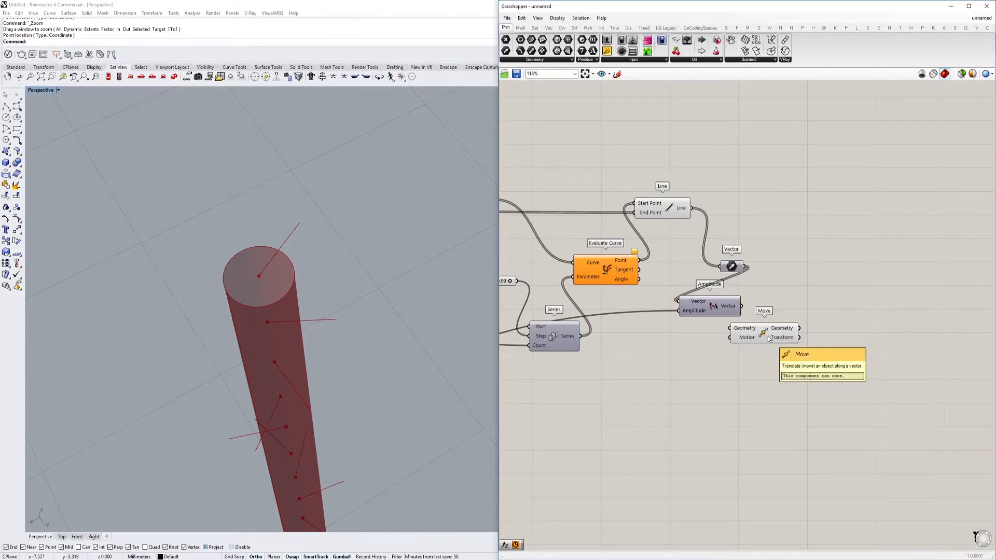
pyautogui.moveTo(741, 307); pyautogui.dragTo(734, 338)
# Connect the upstream Move's Geometry output to the new Move's Geometry input, and space the Move and Amplitude components apart
pyautogui.scroll(-5, 824, 332)
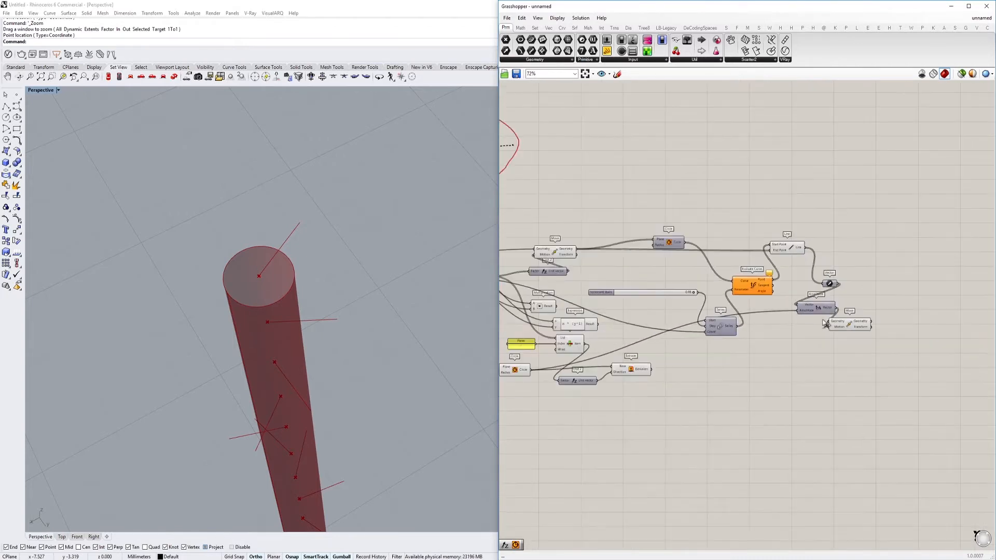
pyautogui.moveTo(794, 294); pyautogui.dragTo(765, 293, button='right')
pyautogui.scroll(5, 783, 314)
pyautogui.click(839, 327)
pyautogui.moveTo(294, 327)
pyautogui.mouseDown(button='right')
pyautogui.moveTo(263, 298)
pyautogui.moveTo(278, 301)
pyautogui.moveTo(283, 328)
pyautogui.mouseUp(button='right')
pyautogui.scroll(5, 856, 340)
pyautogui.moveTo(834, 330); pyautogui.dragTo(945, 335)
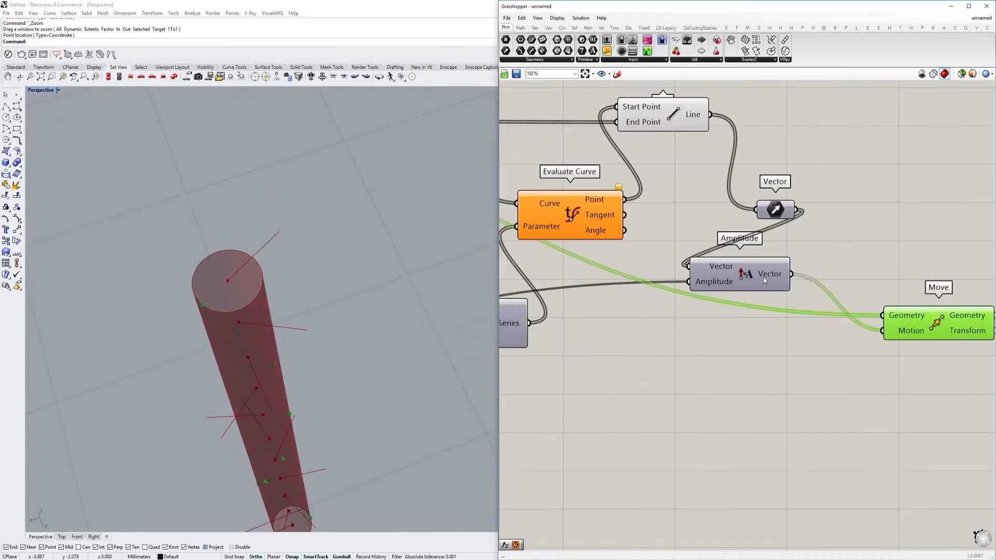
pyautogui.moveTo(768, 276); pyautogui.dragTo(760, 295, button='right')
pyautogui.moveTo(760, 296); pyautogui.dragTo(812, 306)
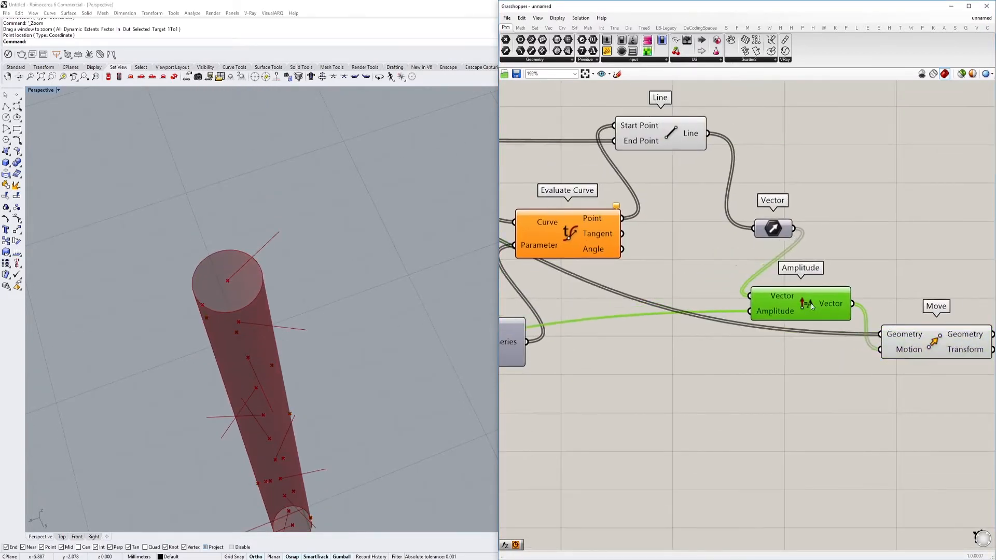
pyautogui.moveTo(726, 181); pyautogui.dragTo(718, 219, button='right')
pyautogui.doubleClick(760, 162)
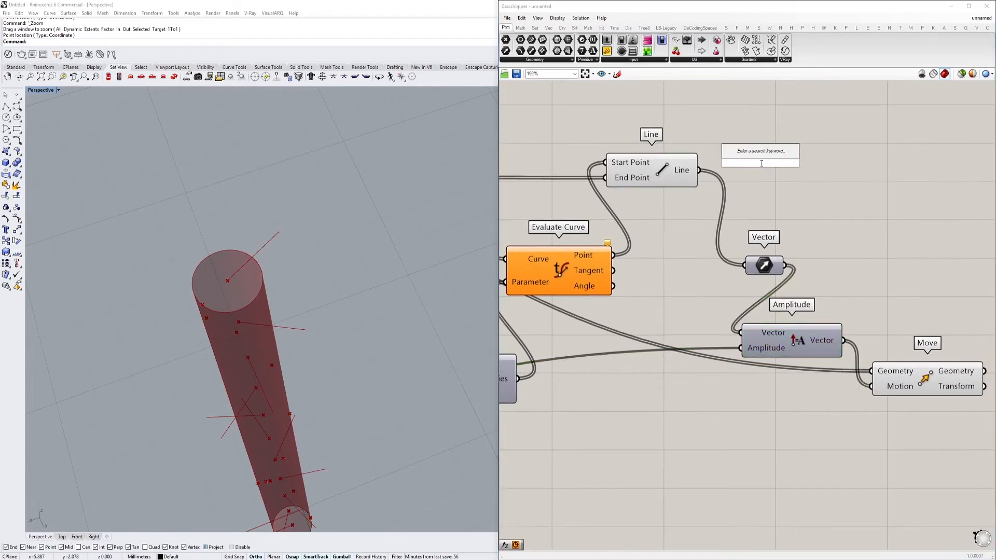
pyautogui.write('flip')
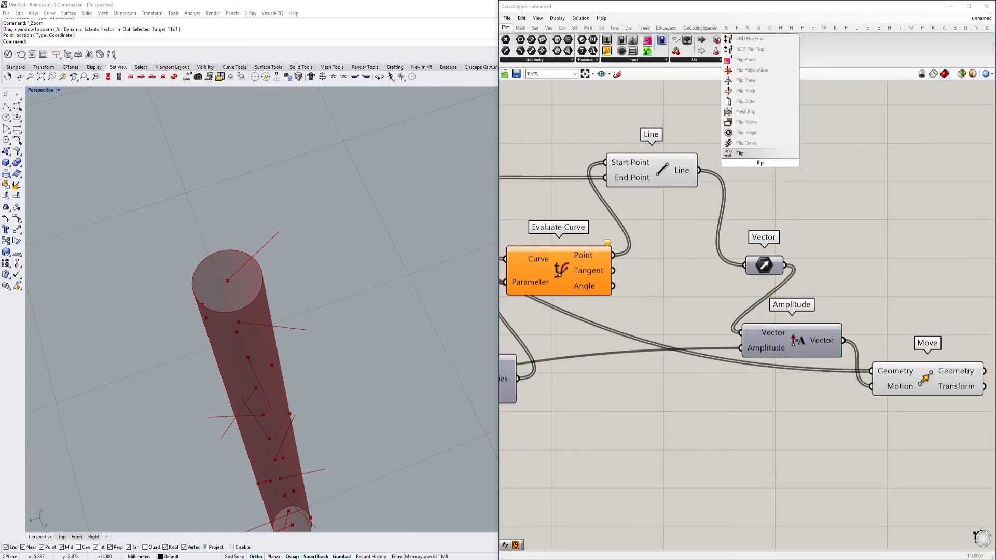
pyautogui.click(757, 154)
pyautogui.click(755, 167)
pyautogui.press('Delete')
# Add a Flip Curve component and route the Line output through it into the Vector parameter
pyautogui.doubleClick(755, 170)
pyautogui.write('flip')
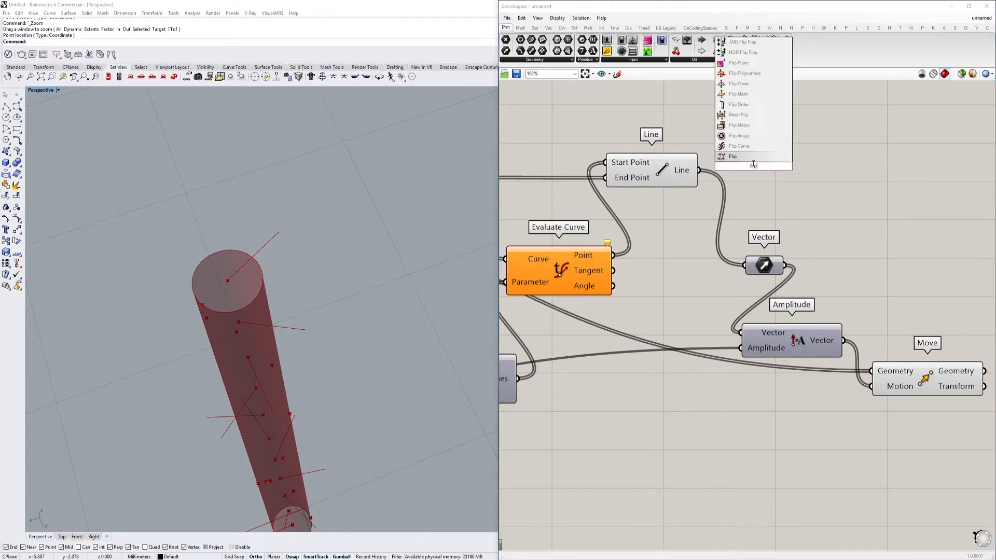
pyautogui.click(742, 146)
pyautogui.moveTo(700, 171); pyautogui.dragTo(712, 159)
pyautogui.moveTo(795, 158); pyautogui.dragTo(755, 265)
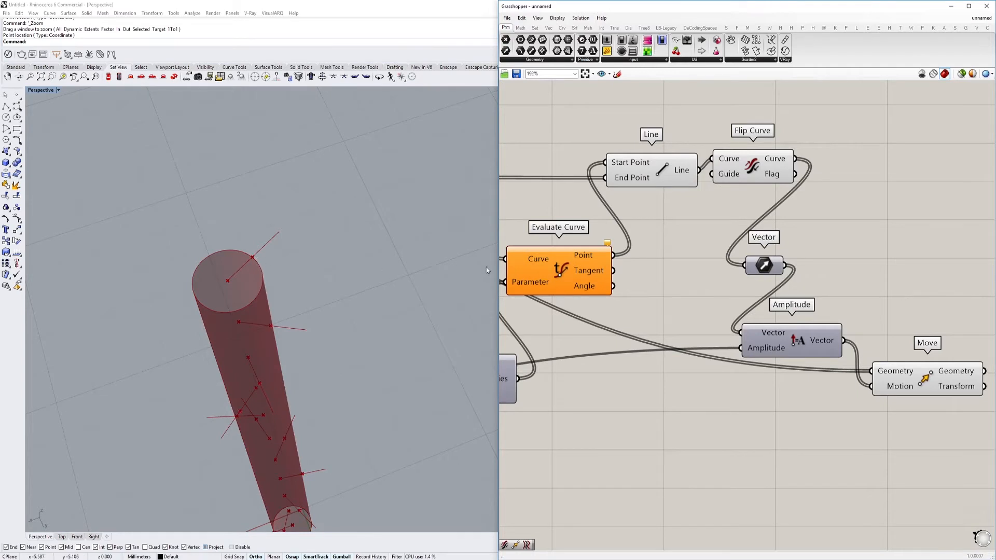
# Connect the Line output directly to the Amplitude component's Vector input, replacing the existing wire
pyautogui.moveTo(781, 251); pyautogui.dragTo(718, 236, button='right')
pyautogui.moveTo(697, 254)
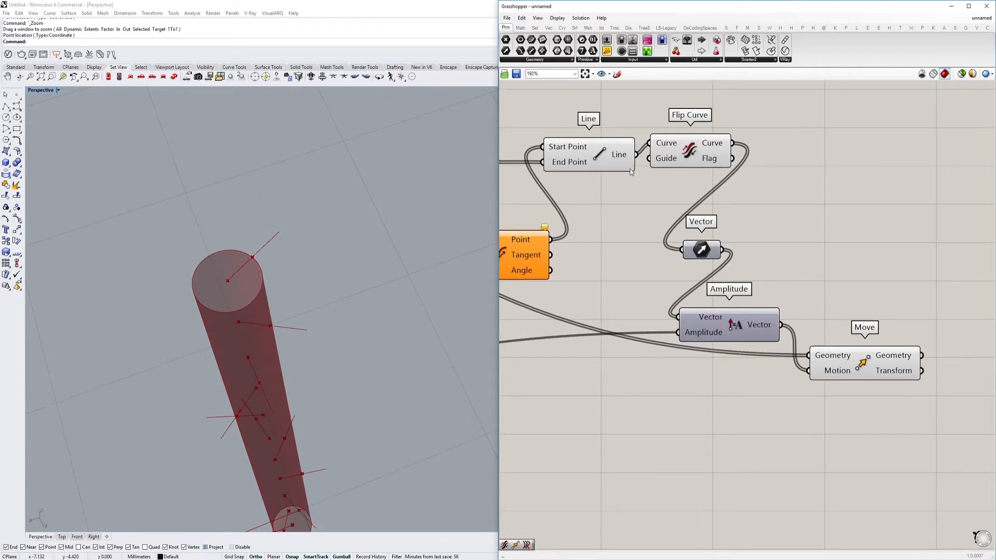
pyautogui.moveTo(695, 334)
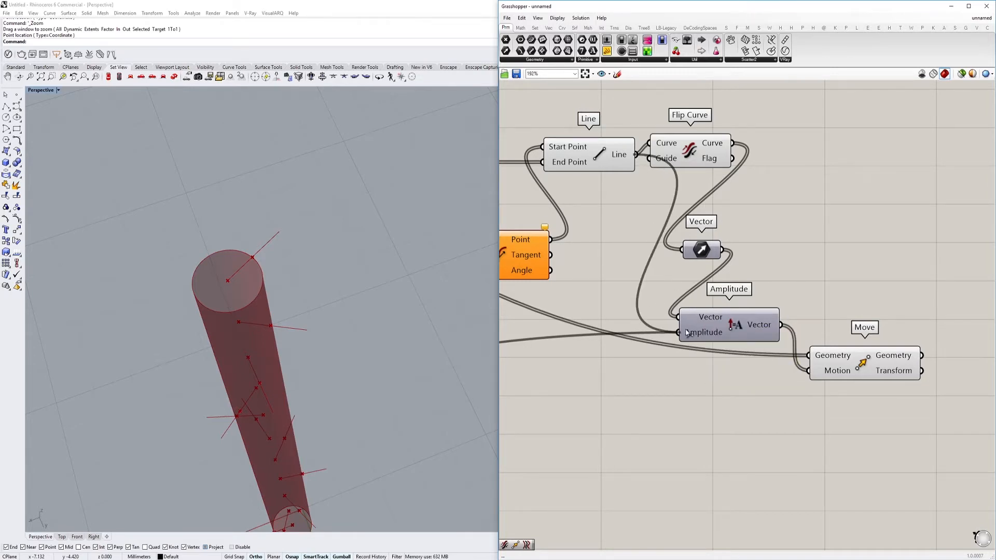
pyautogui.moveTo(682, 318); pyautogui.dragTo(635, 155)
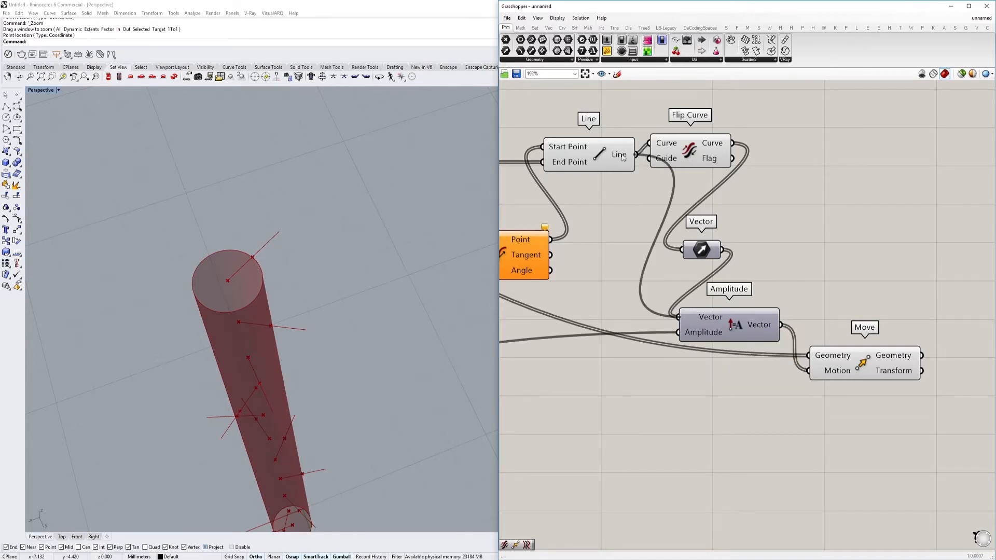
# Add a Negative component and route the column radius through it into the Amplitude input
pyautogui.moveTo(602, 384); pyautogui.dragTo(654, 359, button='right')
pyautogui.doubleClick(655, 360)
pyautogui.write('ne')
pyautogui.click(654, 353)
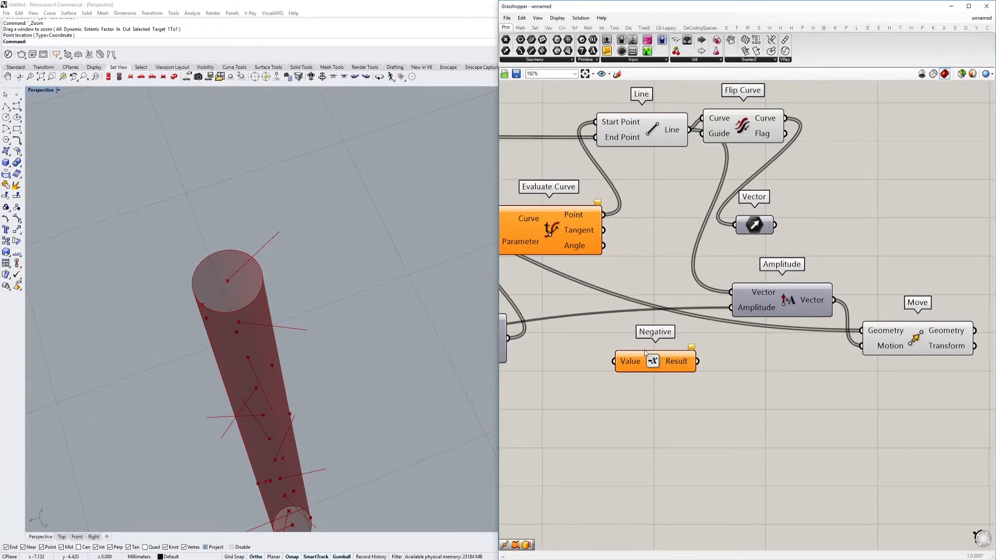
pyautogui.keyDown('ctrl'); pyautogui.keyDown('shift'); pyautogui.moveTo(730, 308); pyautogui.dragTo(615, 362); pyautogui.keyUp('shift'); pyautogui.keyUp('ctrl')
pyautogui.moveTo(697, 363); pyautogui.dragTo(732, 309)
# Delete the unused Flip Curve and Vector components
pyautogui.moveTo(807, 331); pyautogui.dragTo(738, 319, button='right')
pyautogui.click(840, 326)
pyautogui.click(692, 214)
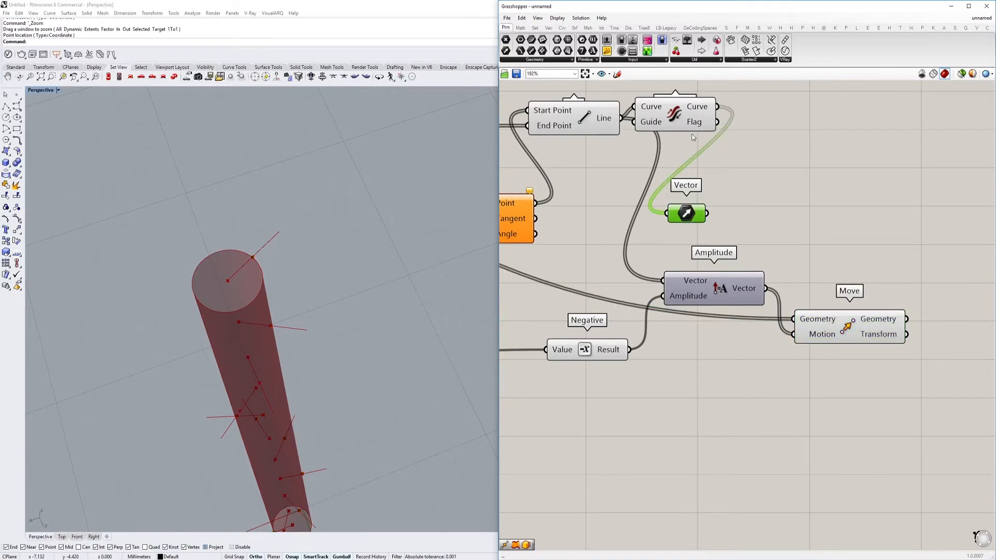
pyautogui.moveTo(676, 121); pyautogui.dragTo(711, 113)
pyautogui.press('Delete')
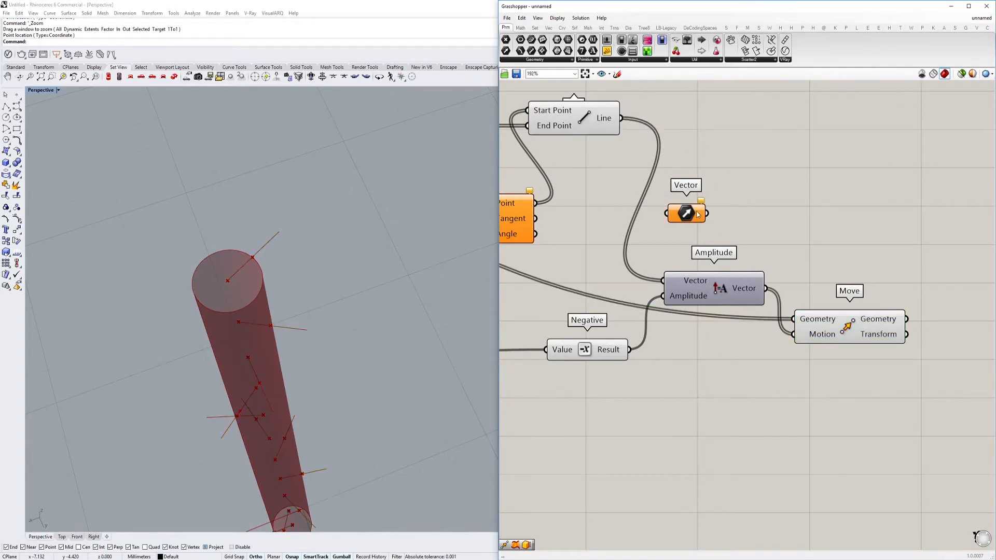
pyautogui.click(692, 214)
pyautogui.press('Delete')
# Move the Line component down closer to Evaluate Curve and turn off its preview
pyautogui.scroll(-2, 694, 219)
pyautogui.moveTo(696, 220); pyautogui.dragTo(645, 242, button='right')
pyautogui.click(761, 311)
pyautogui.moveTo(378, 344); pyautogui.dragTo(386, 312, button='right')
pyautogui.moveTo(569, 254); pyautogui.dragTo(629, 254, button='right')
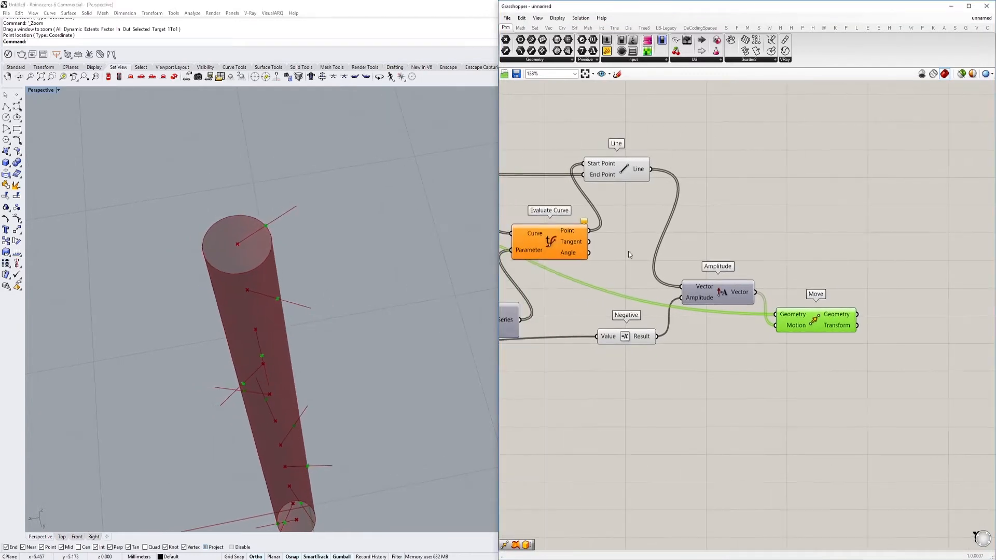
pyautogui.click(639, 175)
pyautogui.moveTo(639, 176); pyautogui.dragTo(684, 187, button='right')
pyautogui.moveTo(683, 186); pyautogui.dragTo(699, 220)
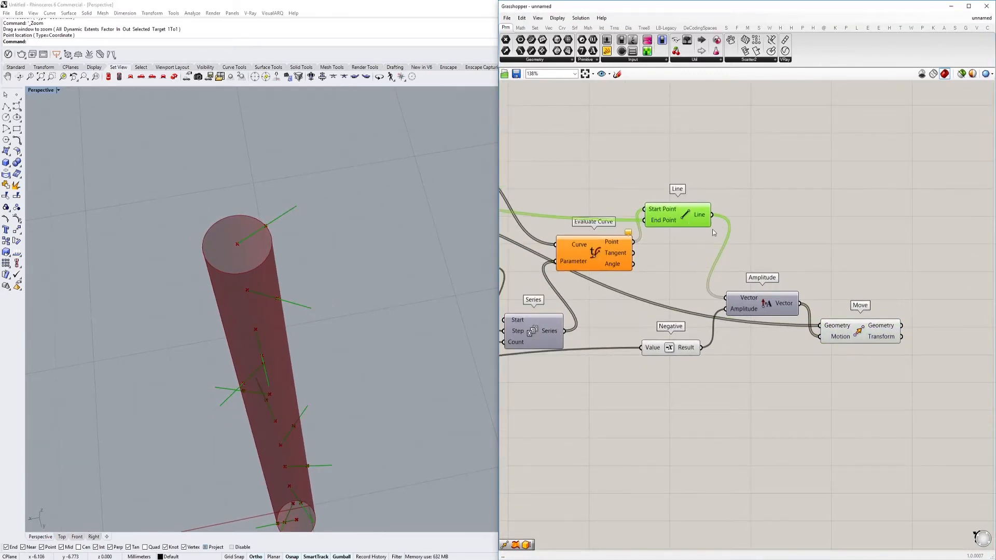
pyautogui.moveTo(733, 224); pyautogui.dragTo(665, 233, button='right')
pyautogui.hotkey('ctrl', 'q')
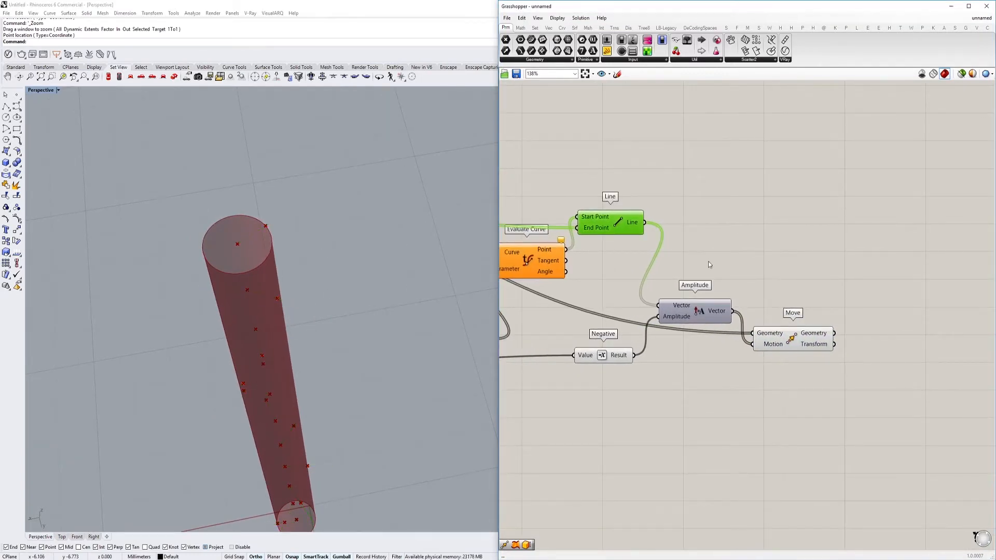
# Add a Line SDL component, connecting the Move Geometry output to Start and the Amplitude Vector output to Direction
pyautogui.moveTo(823, 320); pyautogui.dragTo(791, 317, button='right')
pyautogui.doubleClick(871, 328)
pyautogui.write('sdl')
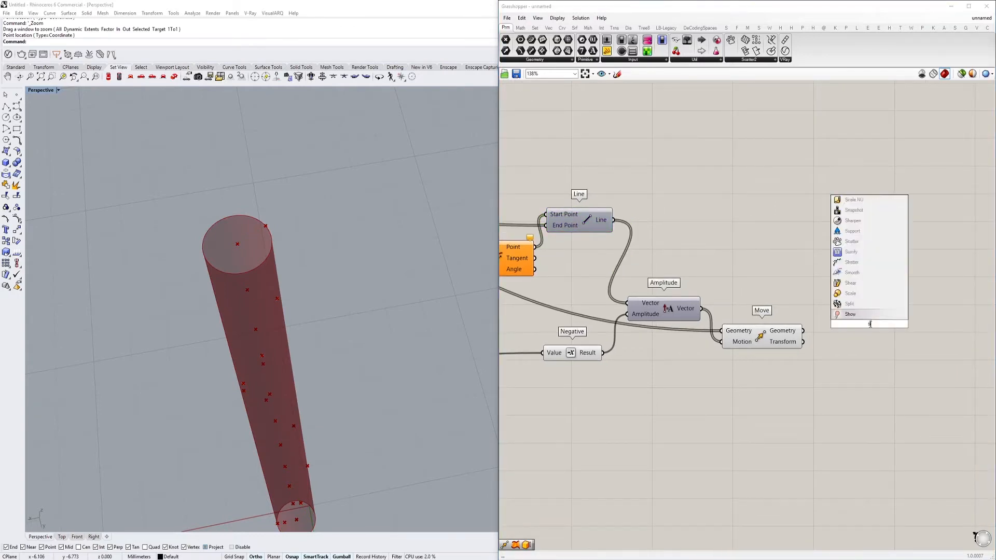
pyautogui.press('Return')
pyautogui.moveTo(803, 331); pyautogui.dragTo(858, 338)
pyautogui.moveTo(718, 315); pyautogui.dragTo(703, 310)
pyautogui.moveTo(827, 344); pyautogui.dragTo(732, 314, button='right')
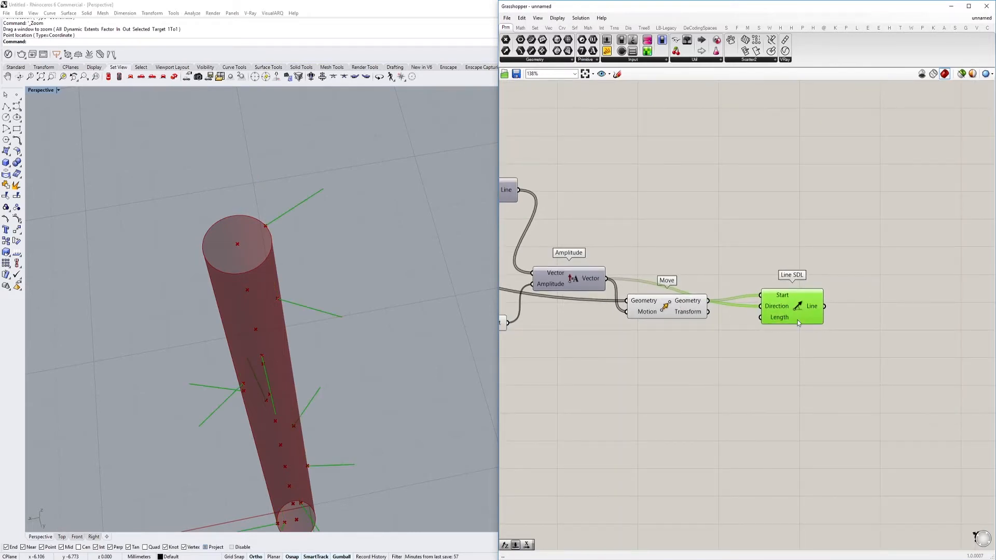
# Add a number slider of 2.00 below Line SDL and connect it to the Length input
pyautogui.moveTo(798, 322); pyautogui.dragTo(851, 336)
pyautogui.doubleClick(760, 356)
pyautogui.write('1')
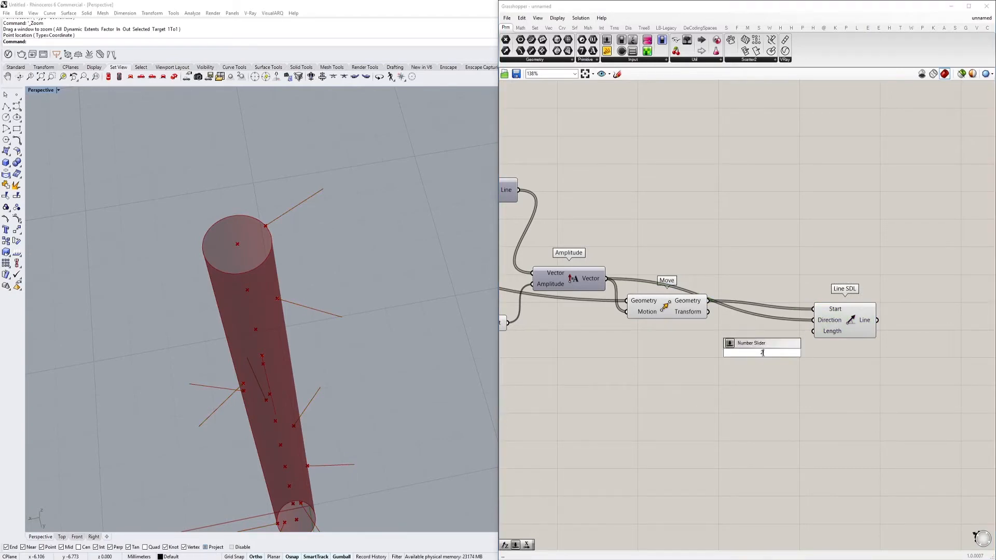
pyautogui.press('Return')
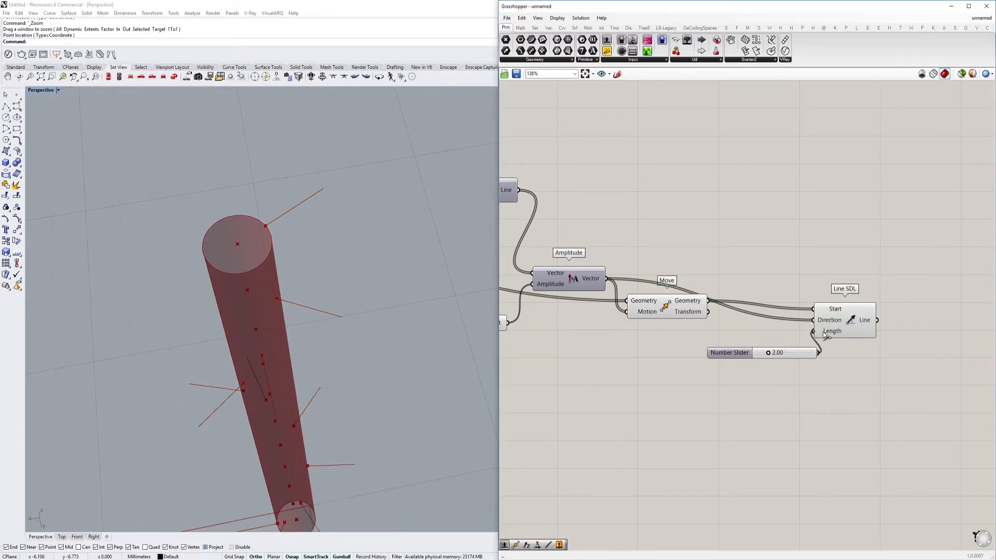
pyautogui.click(826, 335)
# Set the number slider feeding the Line SDL length to 1.06
pyautogui.scroll(-5, 809, 301)
pyautogui.scroll(5, 771, 259)
pyautogui.moveTo(771, 259); pyautogui.dragTo(869, 271, button='right')
pyautogui.scroll(-2, 869, 272)
pyautogui.moveTo(737, 260); pyautogui.dragTo(829, 264, button='right')
pyautogui.moveTo(602, 263); pyautogui.dragTo(666, 274, button='right')
pyautogui.moveTo(968, 280); pyautogui.dragTo(713, 271, button='right')
pyautogui.click(773, 254)
pyautogui.moveTo(773, 254); pyautogui.dragTo(862, 249, button='right')
pyautogui.moveTo(875, 249); pyautogui.dragTo(888, 252)
pyautogui.moveTo(867, 288); pyautogui.dragTo(710, 260, button='right')
pyautogui.scroll(1, 788, 282)
pyautogui.scroll(-2, 791, 277)
pyautogui.moveTo(927, 322); pyautogui.dragTo(797, 315, button='right')
pyautogui.scroll(2, 797, 315)
pyautogui.moveTo(784, 323); pyautogui.dragTo(778, 323)
pyautogui.scroll(-2, 777, 321)
pyautogui.scroll(2, 803, 327)
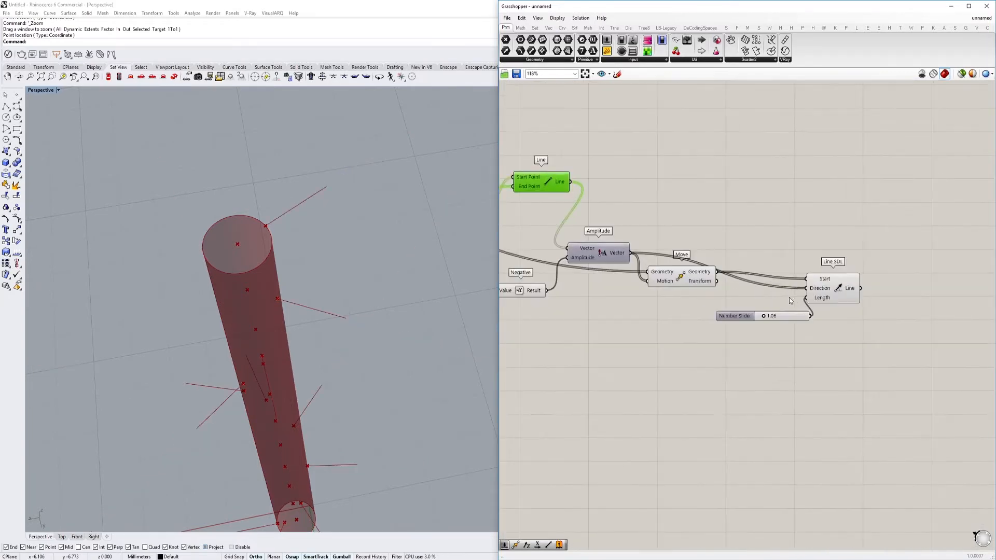
# Select the Line SDL component and examine its step lines around the column in the Rhino viewport
pyautogui.click(833, 279)
pyautogui.scroll(-5, 833, 279)
pyautogui.moveTo(670, 290); pyautogui.dragTo(776, 282, button='right')
pyautogui.scroll(3, 699, 271)
pyautogui.moveTo(700, 272); pyautogui.dragTo(558, 283, button='right')
pyautogui.scroll(-2, 752, 283)
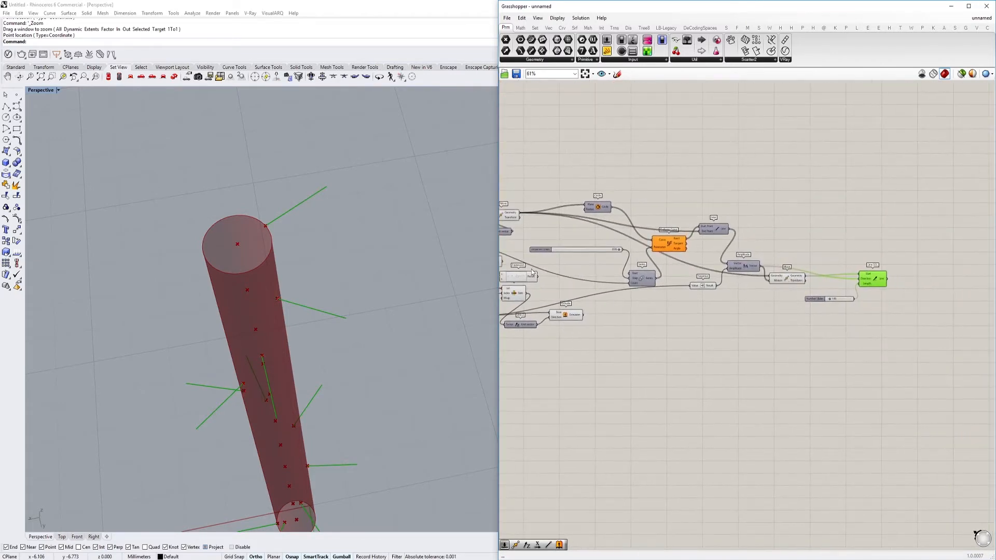
pyautogui.moveTo(348, 268)
pyautogui.mouseDown(button='right')
pyautogui.moveTo(283, 212)
pyautogui.moveTo(332, 248)
pyautogui.moveTo(336, 276)
pyautogui.mouseUp(button='right')
pyautogui.scroll(-5, 283, 212)
pyautogui.scroll(4, 282, 211)
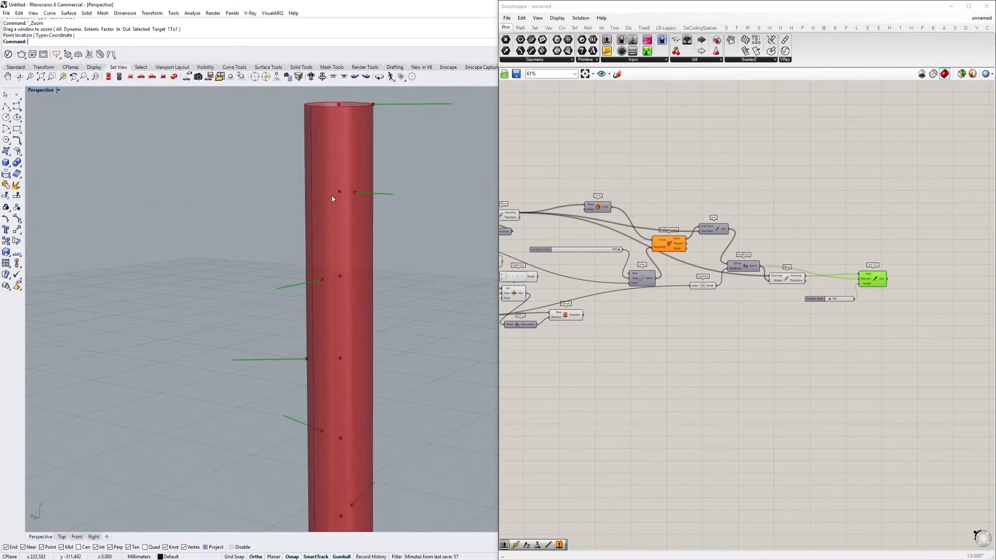
# Sketch a freehand stepped stair profile with depth lines on the empty canvas below the definition, checking it against the column
pyautogui.moveTo(615, 381); pyautogui.dragTo(585, 313, button='right')
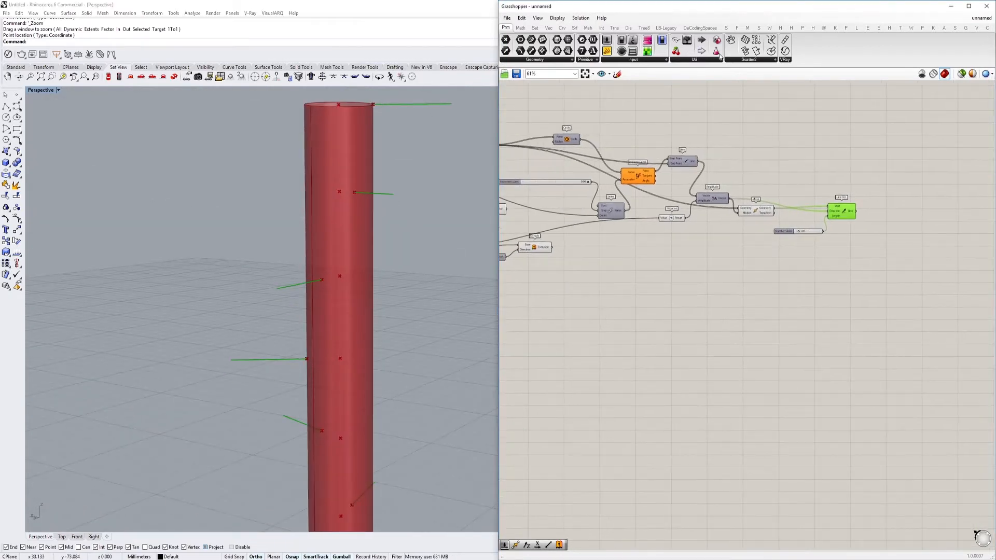
pyautogui.click(615, 75)
pyautogui.scroll(2, 597, 387)
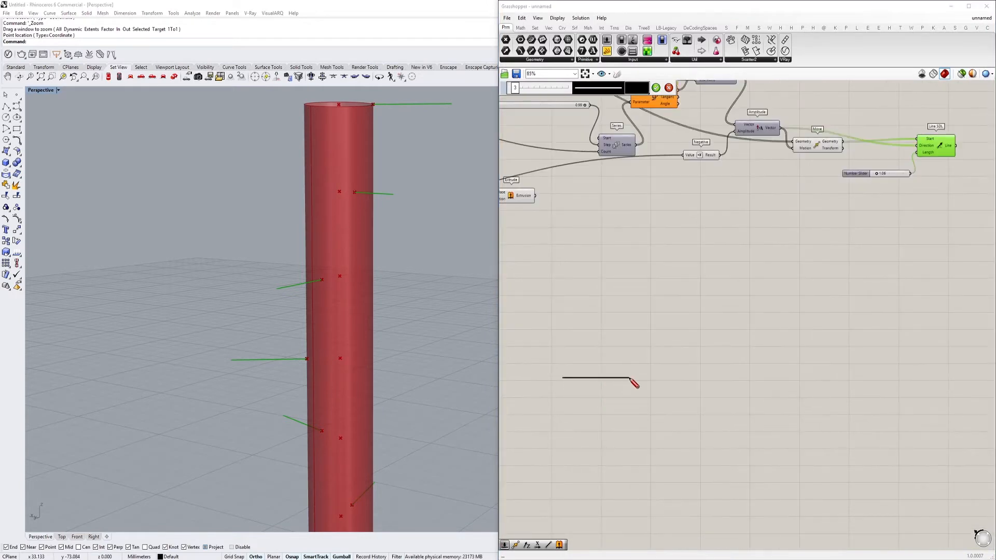
pyautogui.moveTo(713, 273); pyautogui.dragTo(711, 245)
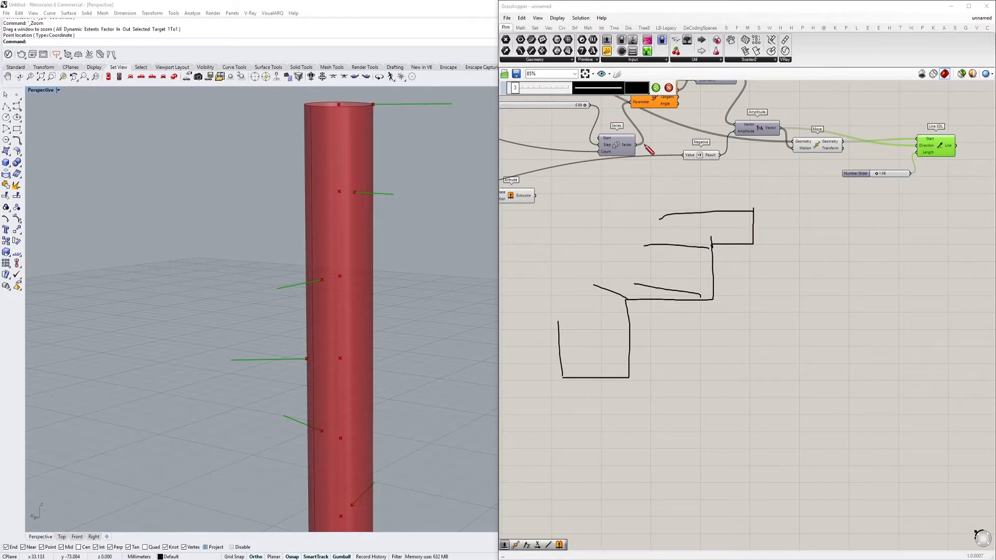
pyautogui.moveTo(405, 173); pyautogui.dragTo(342, 327, button='right')
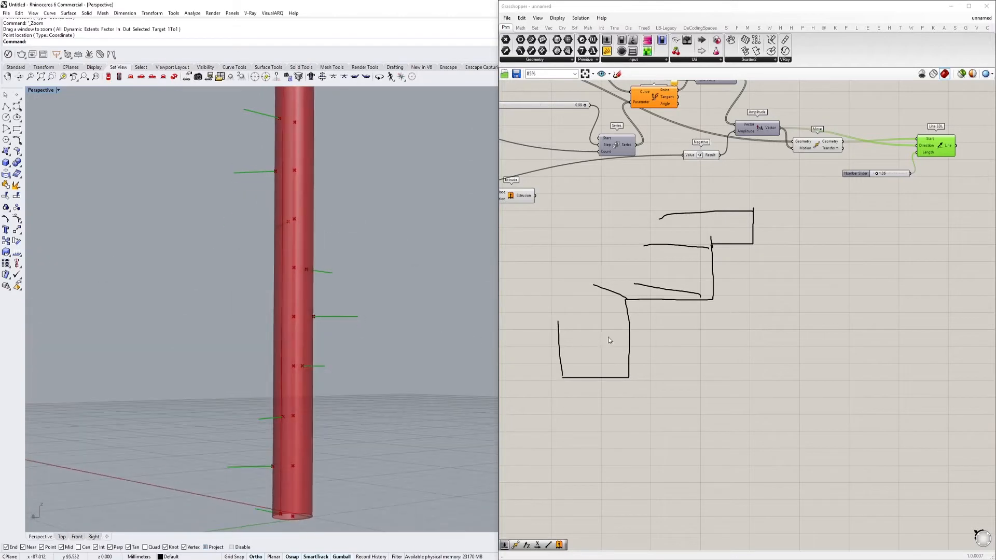
pyautogui.click(618, 74)
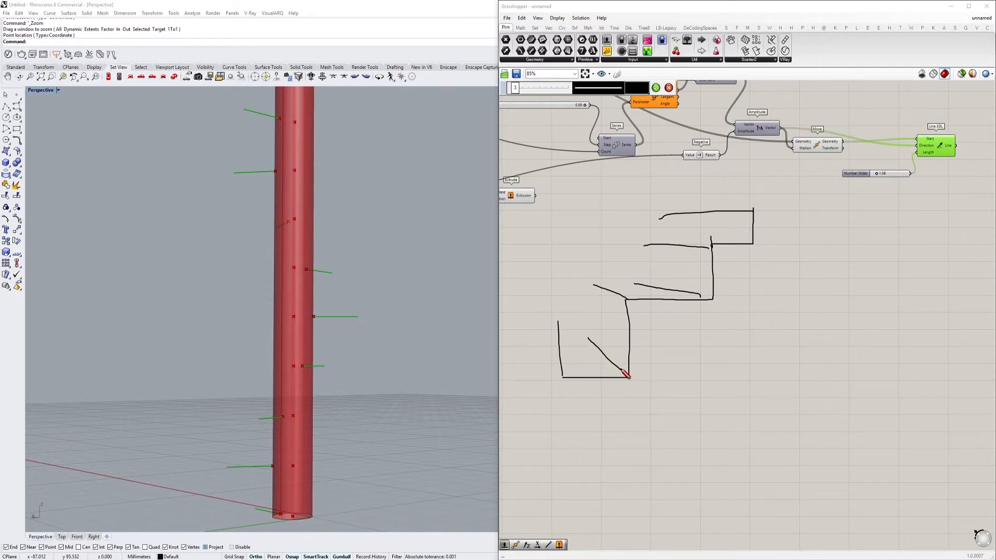
pyautogui.scroll(-3, 711, 257)
pyautogui.rightClick(666, 291)
# Add another Move component beside Line SDL, leaving space between the two
pyautogui.moveTo(782, 232); pyautogui.dragTo(673, 298, button='right')
pyautogui.scroll(5, 762, 246)
pyautogui.doubleClick(784, 248)
pyautogui.write('move')
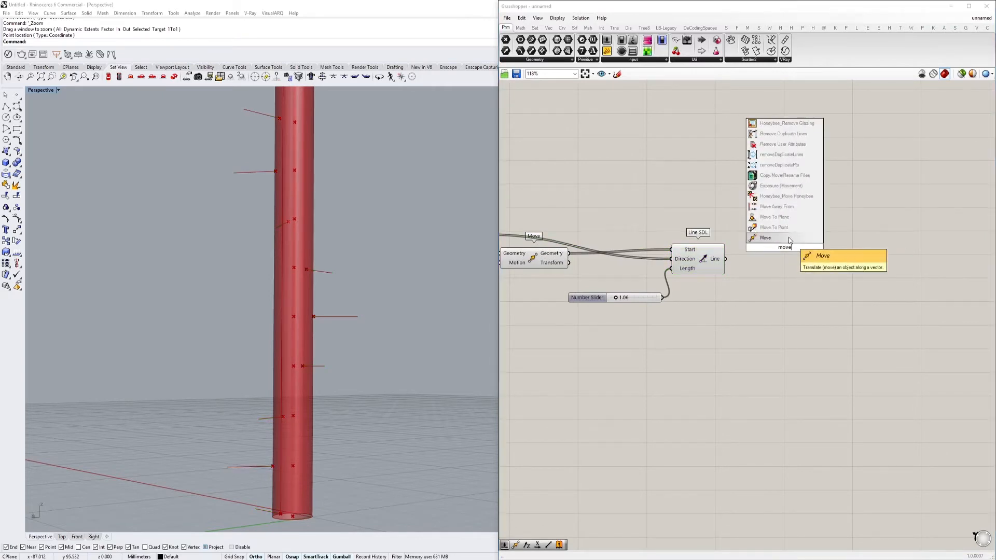
pyautogui.click(788, 238)
pyautogui.moveTo(782, 242); pyautogui.dragTo(819, 242)
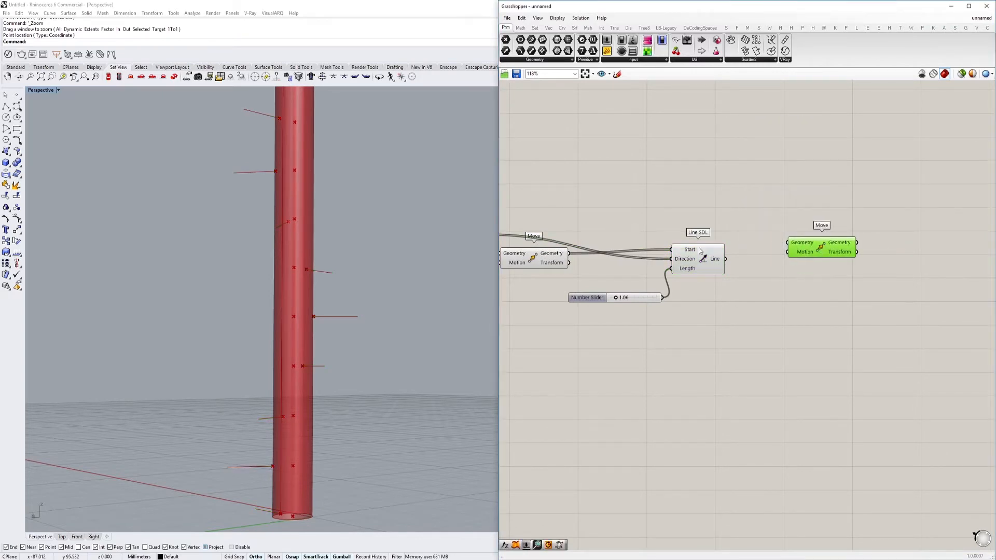
pyautogui.moveTo(819, 242); pyautogui.dragTo(869, 252, button='right')
# Add a Unit Z component below Line SDL and connect its Unit vector output to the new Move's Motion input
pyautogui.doubleClick(686, 195)
pyautogui.write('t')
pyautogui.press('BackSpace')
pyautogui.write('z')
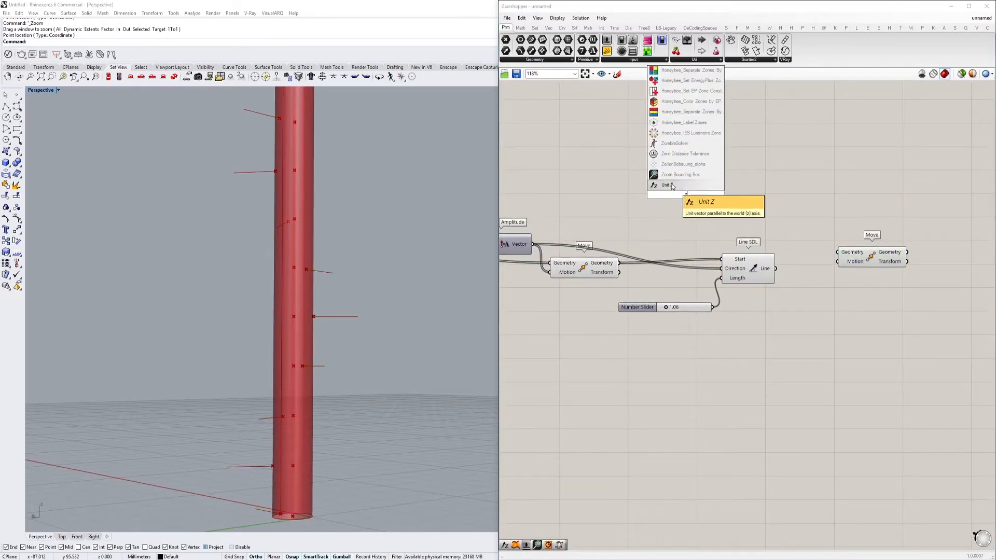
pyautogui.click(674, 185)
pyautogui.moveTo(689, 198); pyautogui.dragTo(776, 313)
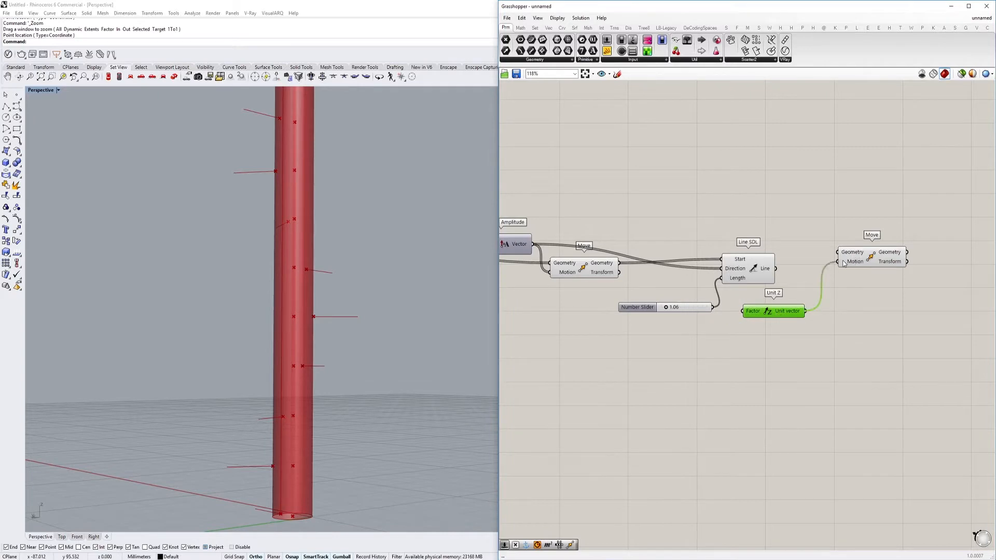
# Connect Line SDL's Line output to the new Move's Geometry and the Distance between stairs slider to Unit Z's Factor
pyautogui.scroll(-5, 767, 315)
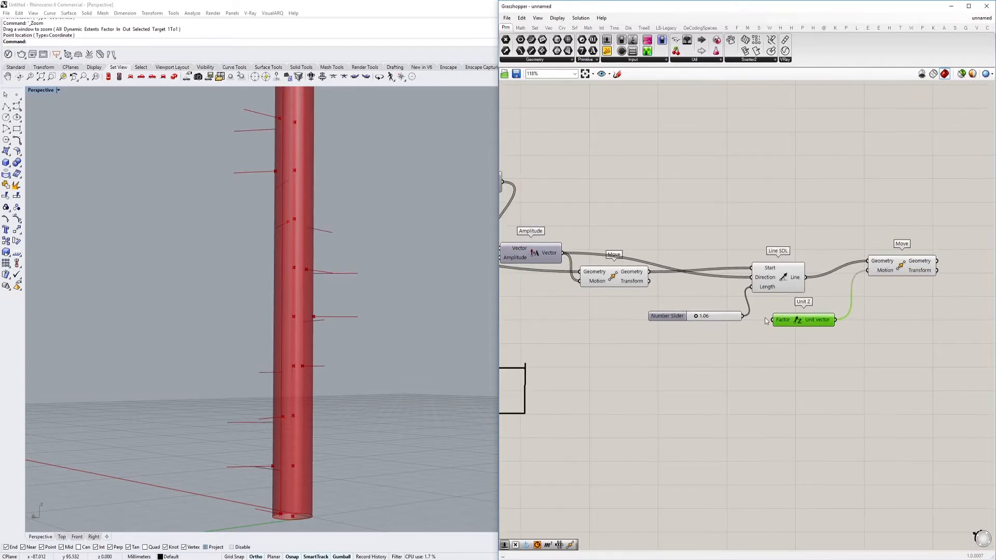
pyautogui.scroll(10, 766, 315)
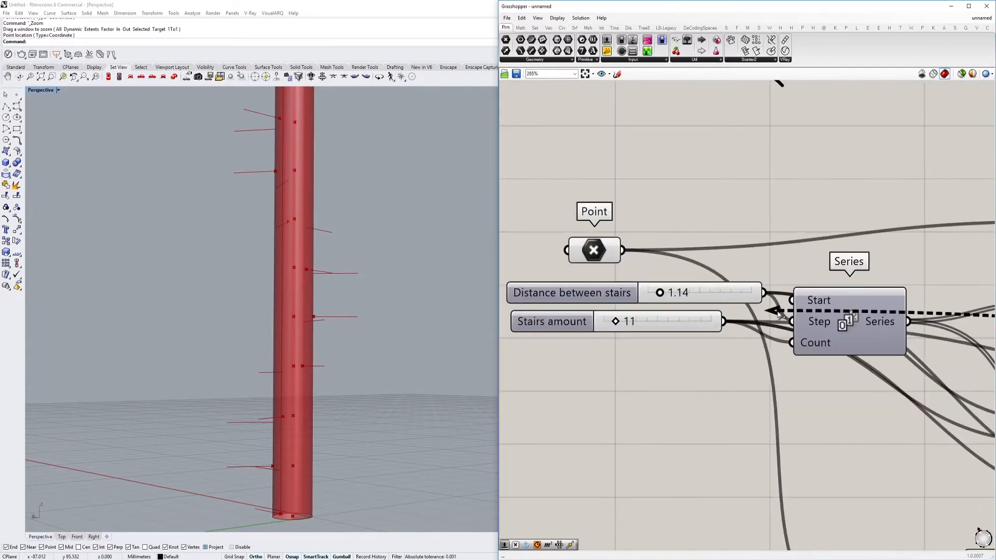
pyautogui.moveTo(369, 255); pyautogui.dragTo(356, 284, button='right')
pyautogui.scroll(-4, 343, 282)
# Reposition the Distance between stairs slider below the Stairs amount slider
pyautogui.moveTo(688, 300); pyautogui.dragTo(633, 291, button='right')
pyautogui.moveTo(650, 291); pyautogui.dragTo(653, 378)
pyautogui.scroll(-7, 768, 341)
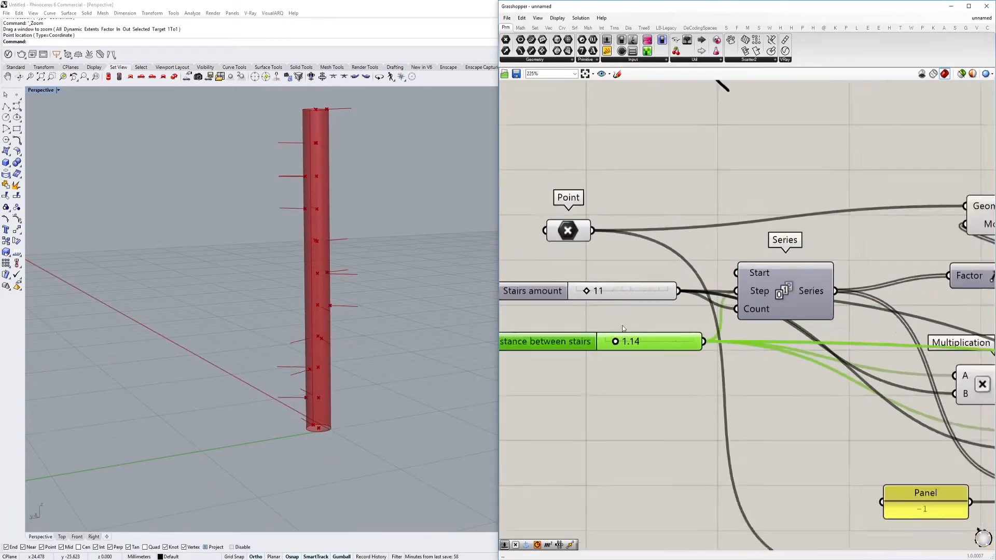
pyautogui.moveTo(767, 340); pyautogui.dragTo(726, 348, button='right')
pyautogui.moveTo(678, 324); pyautogui.dragTo(779, 315, button='right')
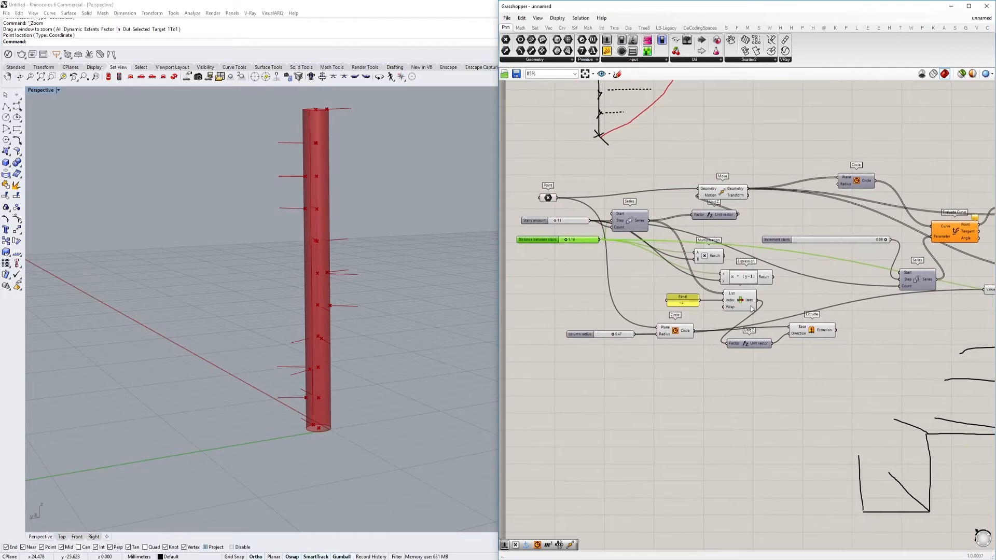
# Select the Series component to check its connections and set the Distance between stairs slider to 0.95
pyautogui.scroll(4, 648, 254)
pyautogui.click(644, 267)
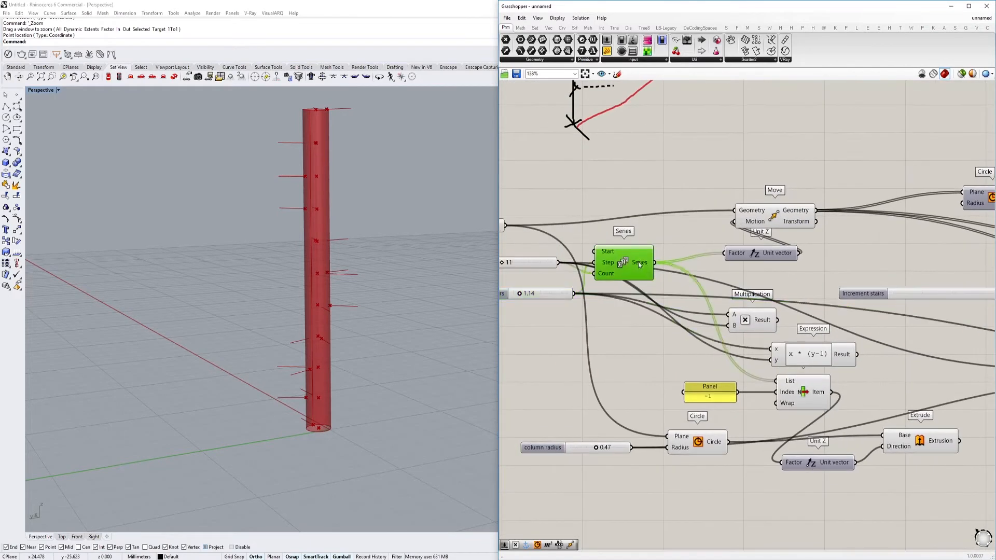
pyautogui.moveTo(643, 267); pyautogui.dragTo(655, 262)
pyautogui.moveTo(521, 294); pyautogui.dragTo(569, 284, button='right')
pyautogui.scroll(1, 569, 284)
pyautogui.scroll(5, 335, 375)
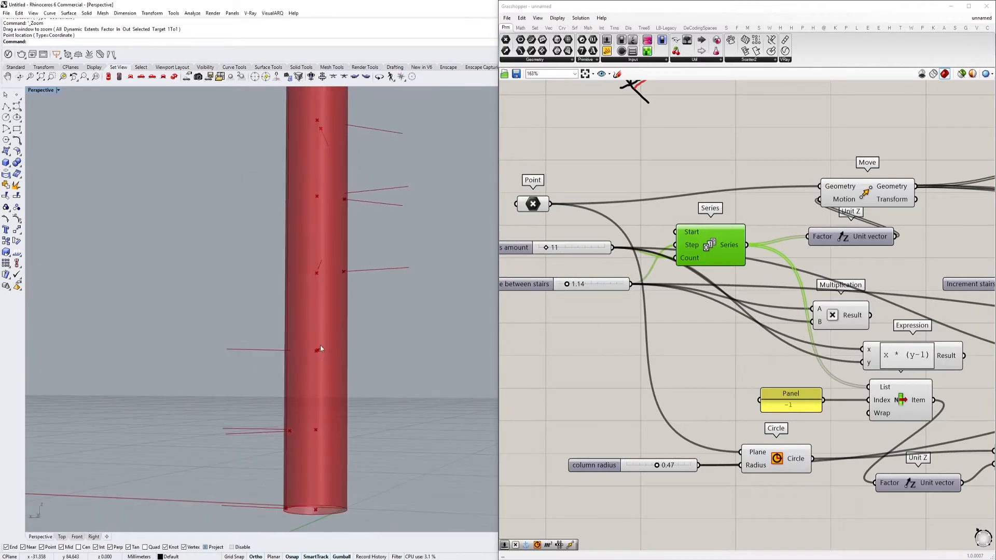
pyautogui.scroll(3, 565, 295)
pyautogui.moveTo(566, 285)
pyautogui.mouseDown()
pyautogui.moveTo(576, 284)
pyautogui.moveTo(563, 285)
pyautogui.mouseUp()
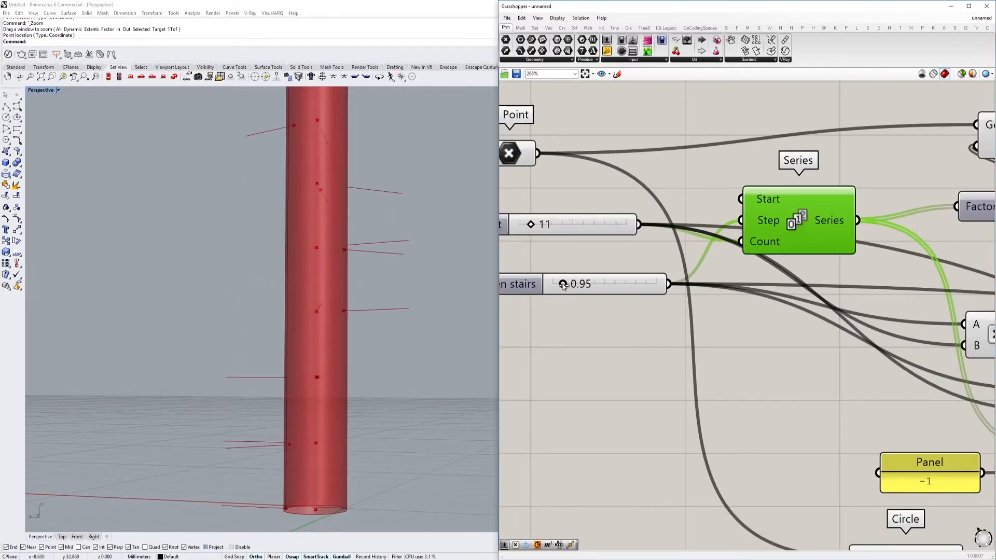
# Shift the Move component after Line SDL slightly upward and check its copied lines around the column
pyautogui.moveTo(399, 297); pyautogui.dragTo(356, 335, button='right')
pyautogui.scroll(-10, 602, 267)
pyautogui.moveTo(898, 270); pyautogui.dragTo(724, 294, button='right')
pyautogui.scroll(5, 724, 294)
pyautogui.moveTo(813, 328); pyautogui.dragTo(625, 267, button='right')
pyautogui.scroll(3, 785, 272)
pyautogui.click(781, 273)
pyautogui.moveTo(778, 272)
pyautogui.mouseDown(button='right')
pyautogui.moveTo(716, 271)
pyautogui.moveTo(780, 254)
pyautogui.mouseUp(button='right')
pyautogui.scroll(-2, 779, 255)
pyautogui.moveTo(386, 244); pyautogui.dragTo(363, 218, button='right')
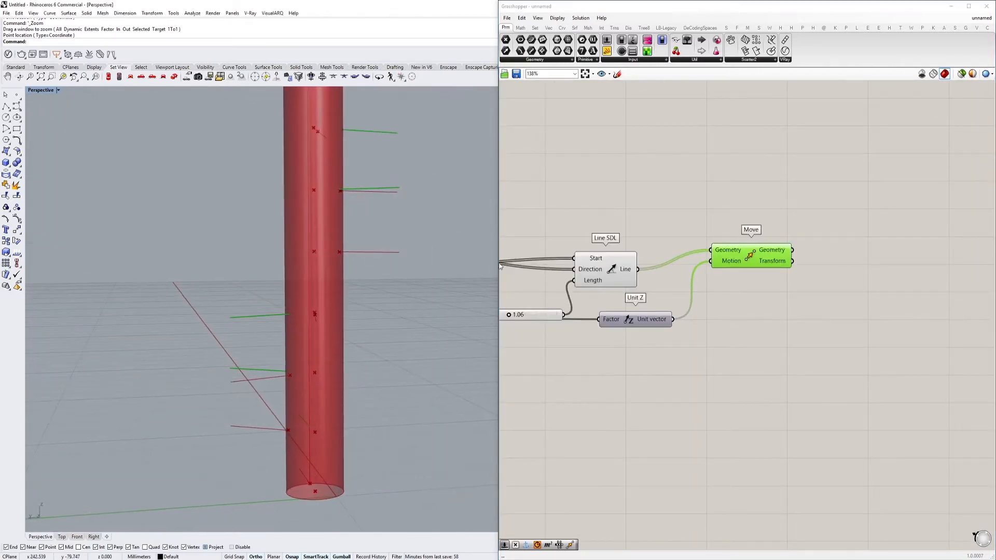
# Add a Ruled Surface component beside the Move component that copies the step lines
pyautogui.moveTo(856, 236); pyautogui.dragTo(773, 259, button='right')
pyautogui.click(772, 259)
pyautogui.doubleClick(773, 256)
pyautogui.write('ru')
pyautogui.click(772, 247)
pyautogui.moveTo(687, 253); pyautogui.dragTo(780, 256, button='right')
# Connect Line SDL's Line output to Ruled Surface's Curve A and the Move's Geometry output to Curve B
pyautogui.click(626, 296)
pyautogui.moveTo(658, 302); pyautogui.dragTo(641, 319, button='right')
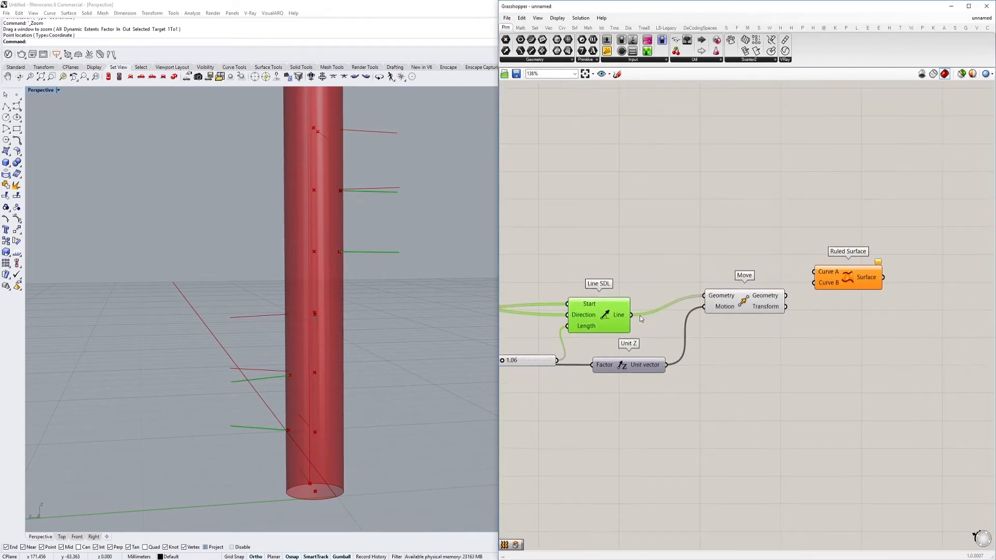
pyautogui.moveTo(670, 303); pyautogui.dragTo(821, 273)
pyautogui.moveTo(784, 306); pyautogui.dragTo(786, 296)
# Select the Ruled Surface component and examine its vertical surfaces around the column in the Rhino viewport
pyautogui.click(850, 279)
pyautogui.moveTo(393, 249); pyautogui.dragTo(418, 275, button='right')
pyautogui.scroll(5, 336, 265)
pyautogui.moveTo(336, 265); pyautogui.dragTo(280, 273, button='right')
pyautogui.scroll(-4, 345, 251)
pyautogui.scroll(4, 393, 247)
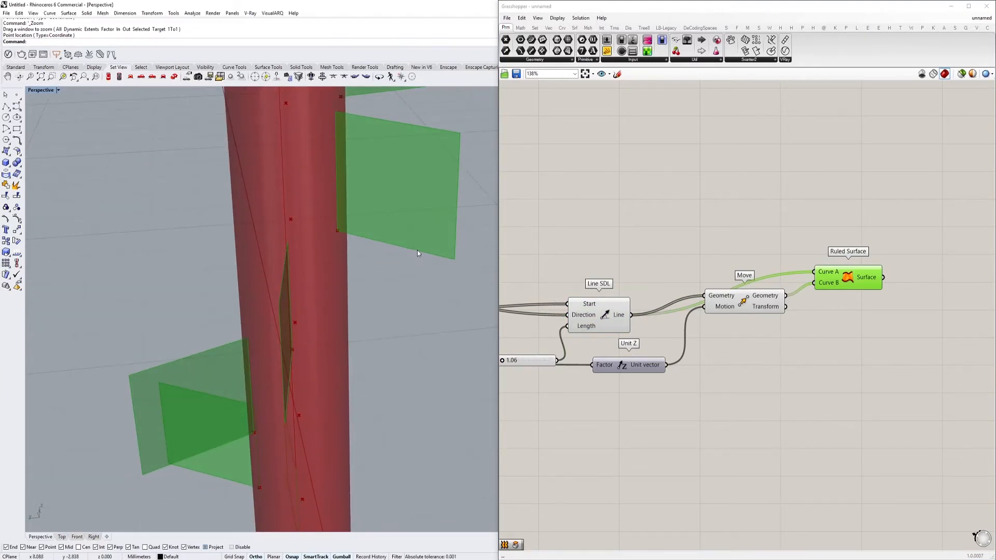
pyautogui.moveTo(785, 241); pyautogui.dragTo(631, 239, button='right')
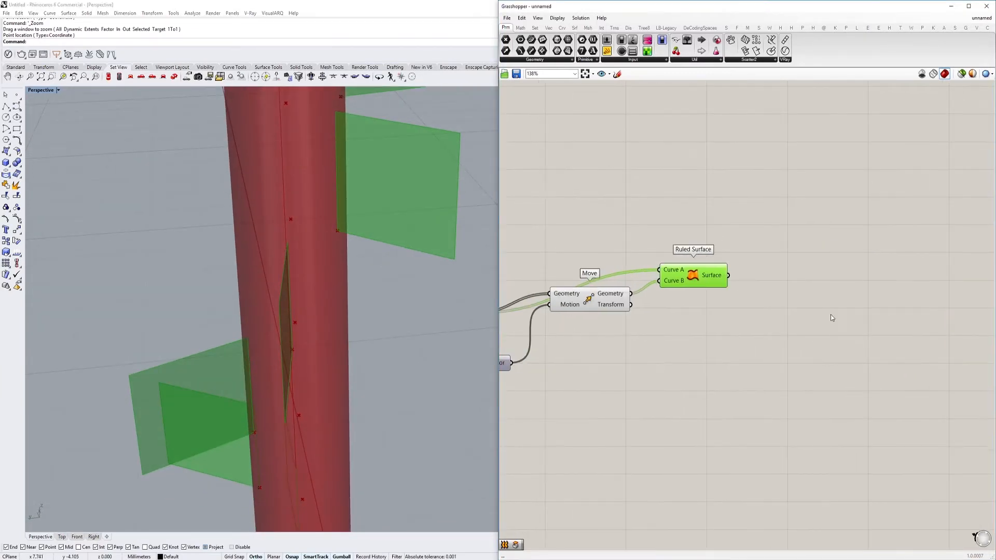
pyautogui.doubleClick(802, 328)
pyautogui.moveTo(369, 256); pyautogui.dragTo(337, 262, button='right')
pyautogui.moveTo(764, 300); pyautogui.dragTo(678, 294, button='right')
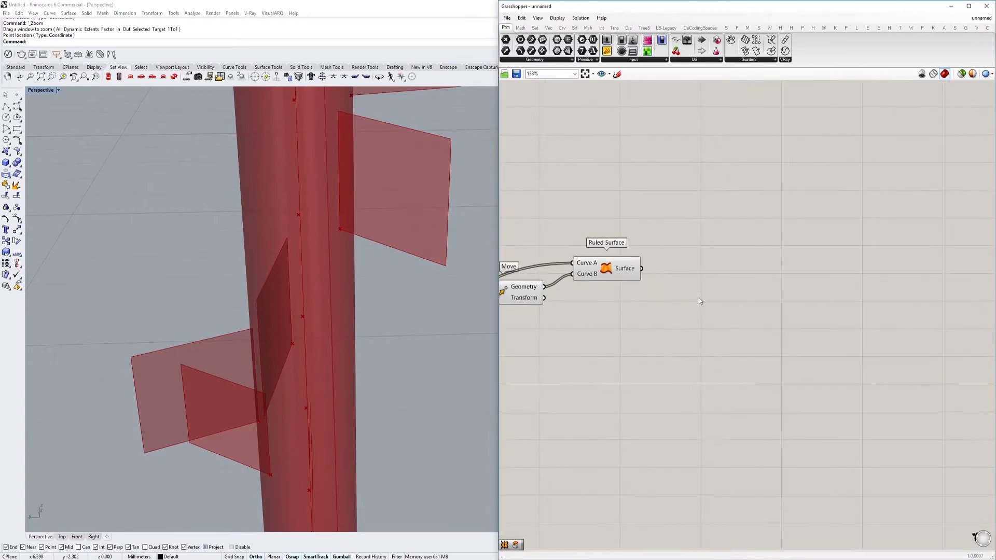
pyautogui.doubleClick(722, 301)
pyautogui.write('r')
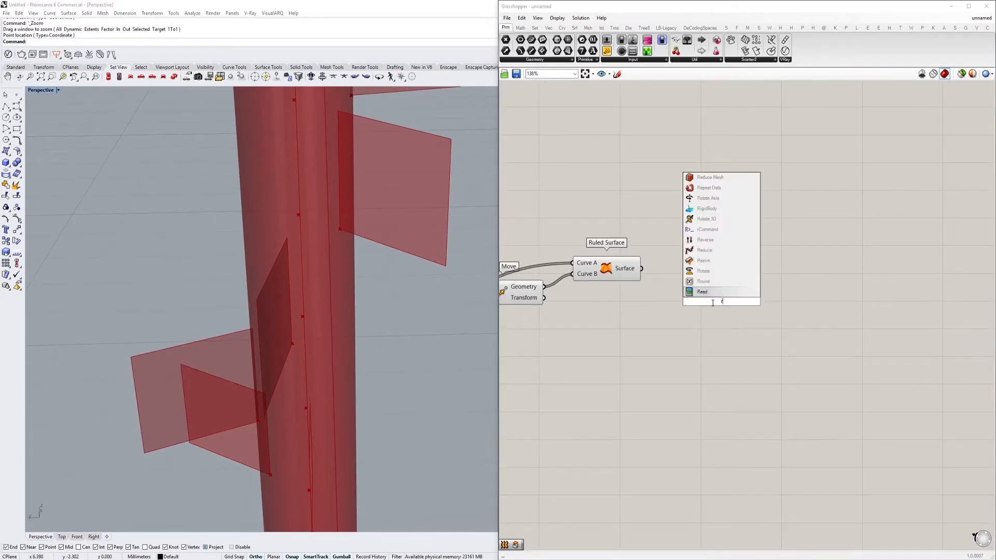
pyautogui.click(599, 285)
pyautogui.moveTo(598, 285); pyautogui.dragTo(721, 284, button='right')
# Check which lines Line SDL produces and add a Shift List component below Ruled Surface
pyautogui.click(640, 291)
pyautogui.moveTo(641, 290); pyautogui.dragTo(683, 276, button='right')
pyautogui.scroll(-2, 610, 271)
pyautogui.click(618, 278)
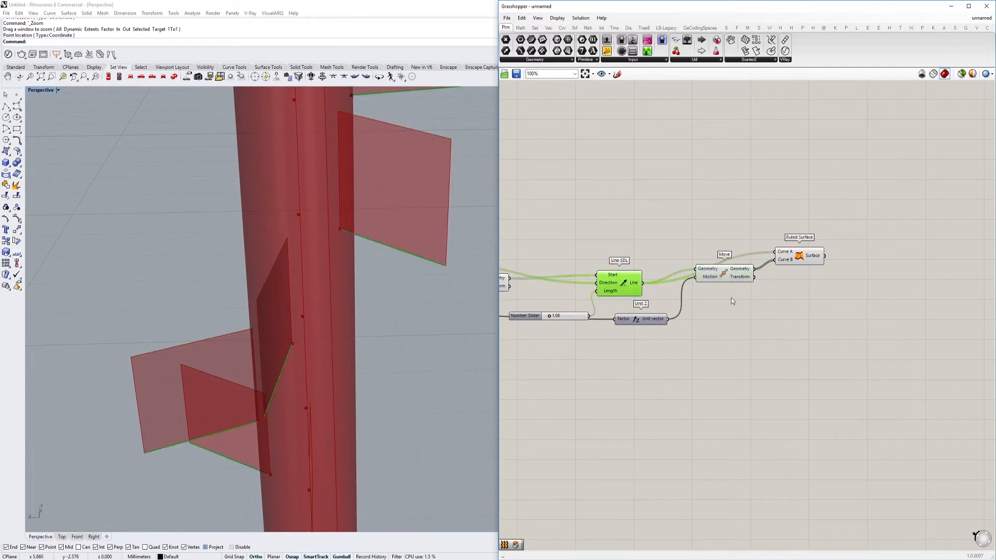
pyautogui.moveTo(795, 338); pyautogui.dragTo(722, 327, button='right')
pyautogui.doubleClick(723, 323)
pyautogui.write('shift')
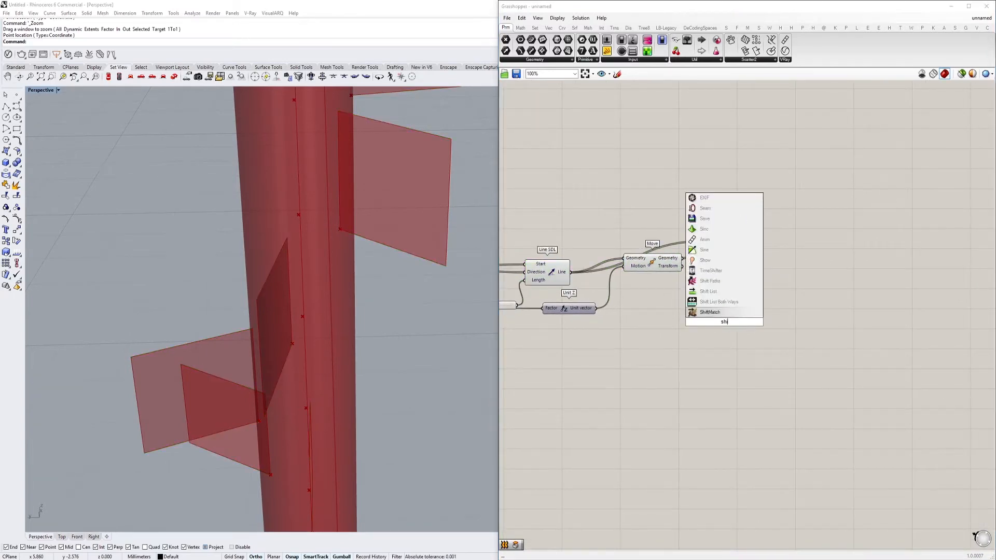
pyautogui.click(731, 314)
pyautogui.scroll(2, 734, 317)
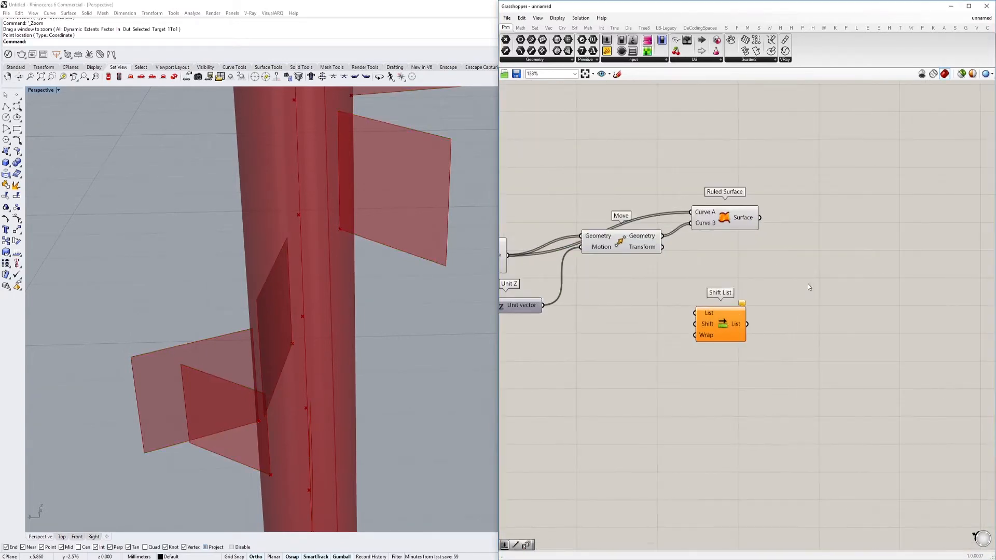
# Check Ruled Surface's curve inputs and reposition the Shift List component farther below it to leave space between them
pyautogui.click(734, 219)
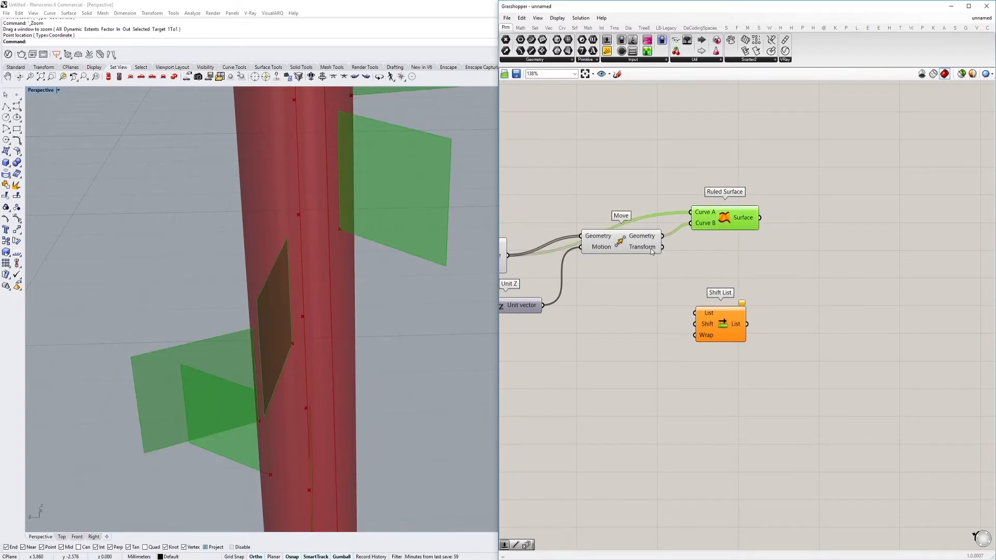
pyautogui.moveTo(729, 312); pyautogui.dragTo(762, 326)
pyautogui.moveTo(726, 310); pyautogui.dragTo(831, 302, button='right')
pyautogui.click(822, 270)
pyautogui.click(807, 217)
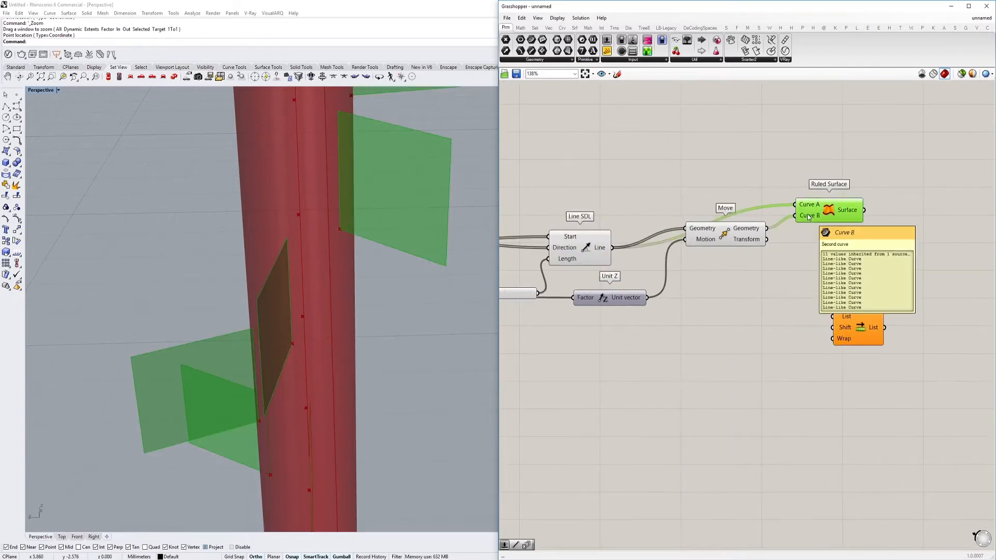
pyautogui.moveTo(843, 332); pyautogui.dragTo(801, 358)
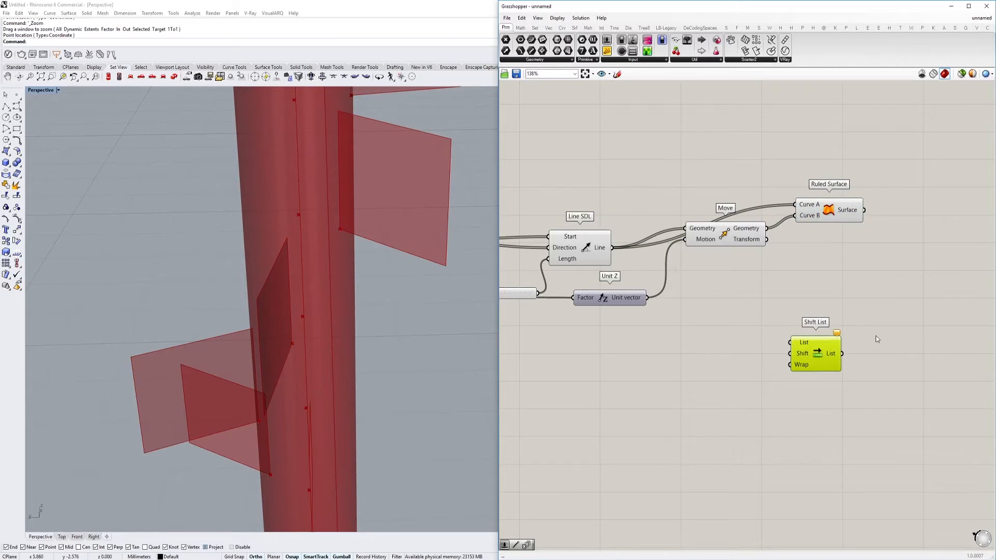
# Add a second Ruled Surface component between the first one and Shift List
pyautogui.doubleClick(770, 318)
pyautogui.write('ru')
pyautogui.click(776, 308)
pyautogui.moveTo(782, 323); pyautogui.dragTo(864, 288)
# Wire the Move's Geometry through Shift List into the second Ruled Surface's Curve B, and Line SDL's Line into its Curve A
pyautogui.moveTo(791, 342); pyautogui.dragTo(766, 228)
pyautogui.moveTo(818, 277); pyautogui.dragTo(615, 248)
pyautogui.moveTo(408, 282); pyautogui.dragTo(395, 262, button='right')
pyautogui.scroll(2, 791, 331)
# Add a number slider set to -1, connect it to Shift List's Shift input, and check the shifted lines
pyautogui.click(712, 363)
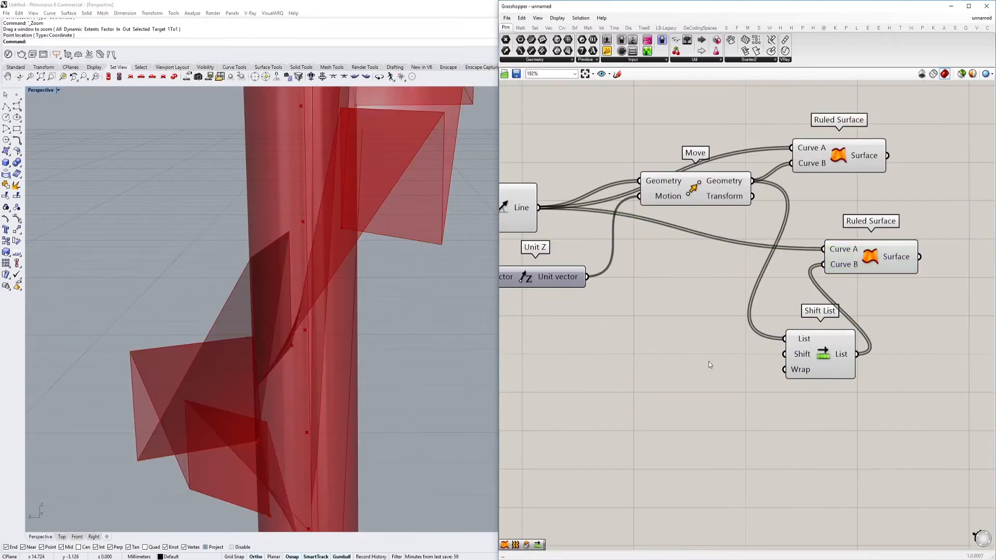
pyautogui.doubleClick(709, 361)
pyautogui.write('-1<')
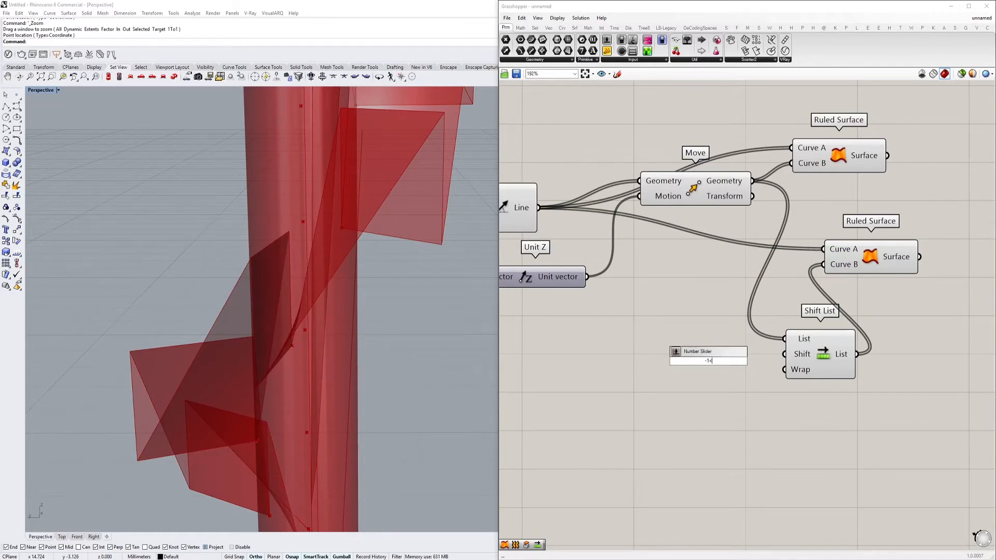
pyautogui.press('Return')
pyautogui.moveTo(775, 361)
pyautogui.mouseDown()
pyautogui.moveTo(752, 357)
pyautogui.moveTo(785, 354)
pyautogui.mouseUp()
pyautogui.click(821, 357)
pyautogui.scroll(-5, 405, 272)
pyautogui.moveTo(405, 273); pyautogui.dragTo(294, 331, button='right')
pyautogui.scroll(-2, 438, 276)
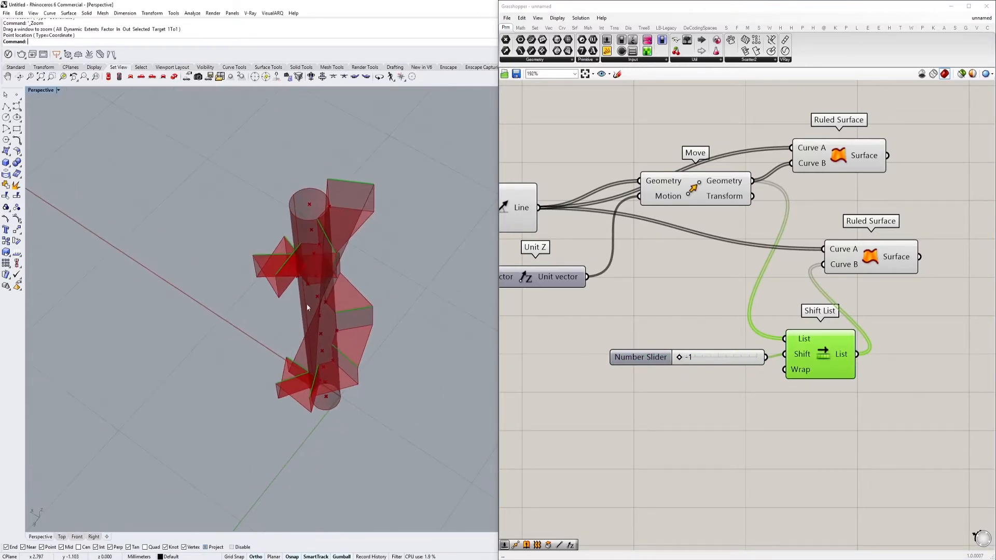
# Try changing the Boolean value of Shift List's Wrap input and undo the change
pyautogui.scroll(2, 793, 381)
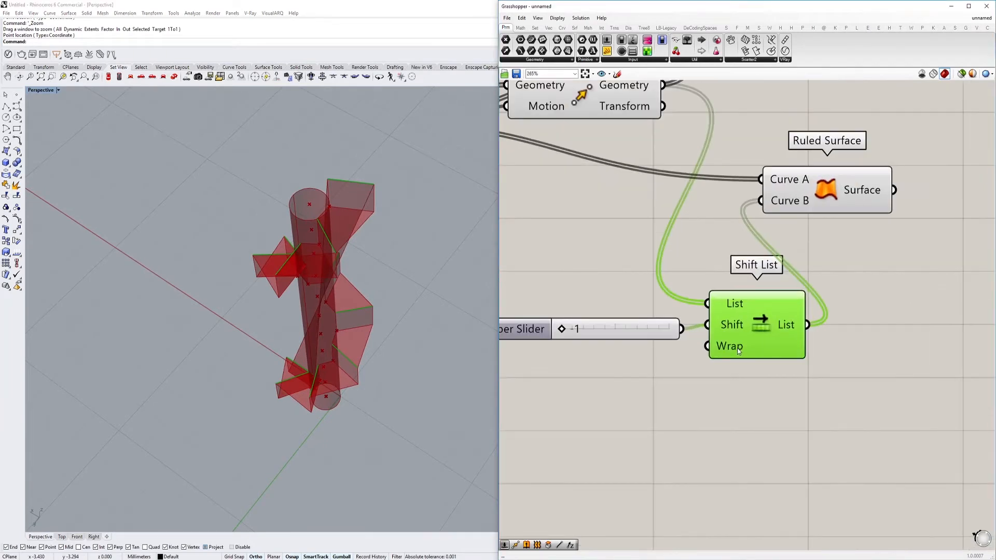
pyautogui.rightClick(739, 351)
pyautogui.moveTo(793, 427)
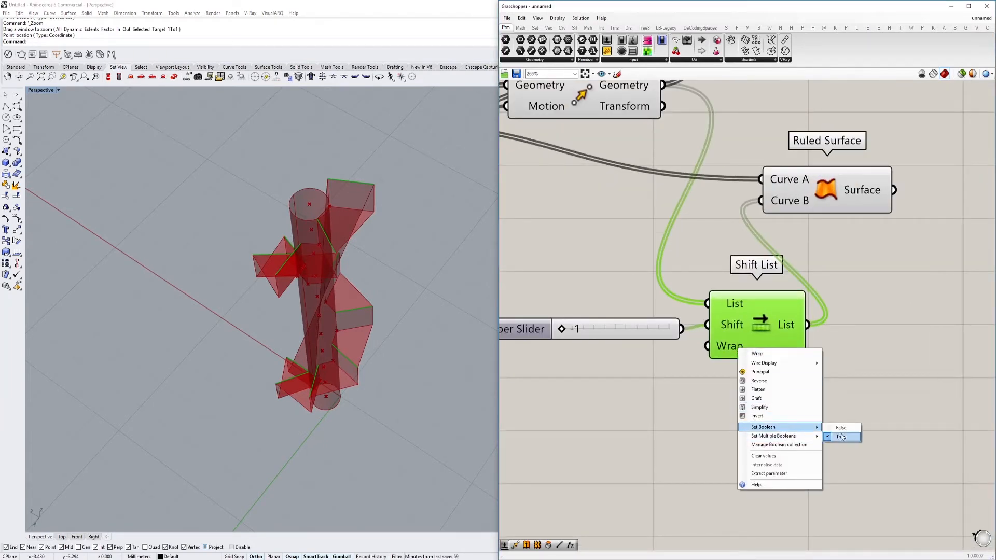
pyautogui.click(842, 436)
pyautogui.moveTo(397, 398); pyautogui.dragTo(390, 359, button='right')
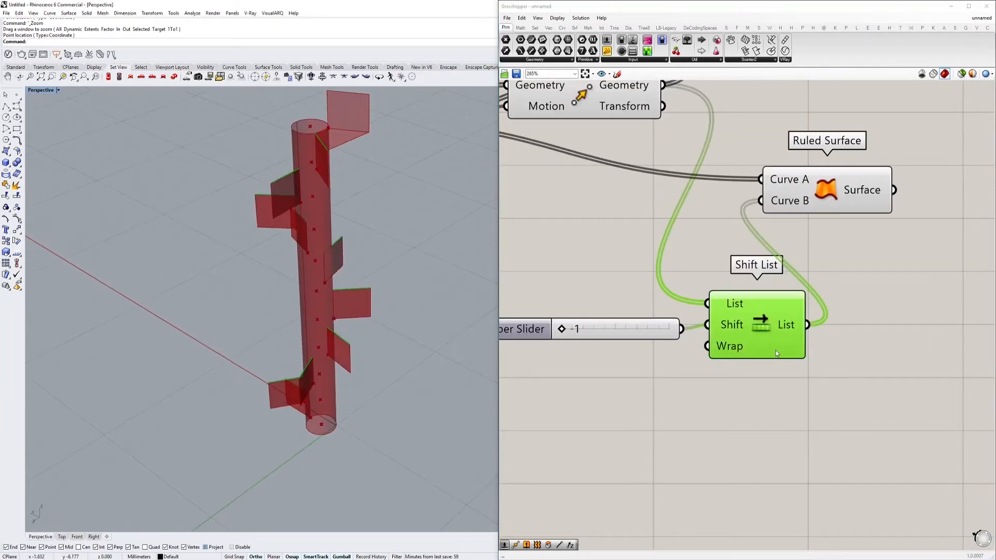
pyautogui.hotkey('ctrl', 'z')
pyautogui.moveTo(637, 293); pyautogui.dragTo(687, 300, button='right')
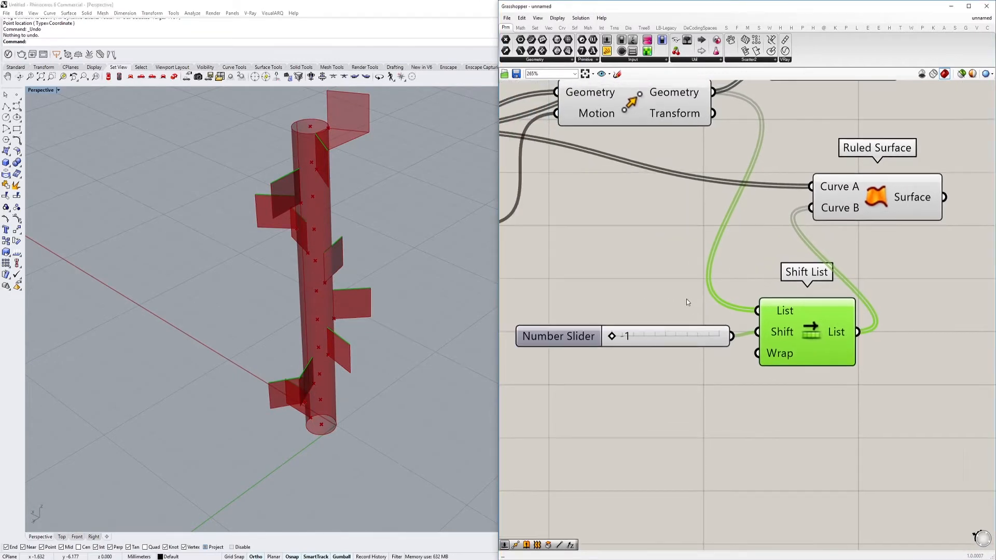
pyautogui.hotkey('ctrl', 'z')
# Nudge the Shift List component upward and set its shift slider to 1
pyautogui.moveTo(771, 290); pyautogui.dragTo(783, 338, button='right')
pyautogui.scroll(-2, 766, 353)
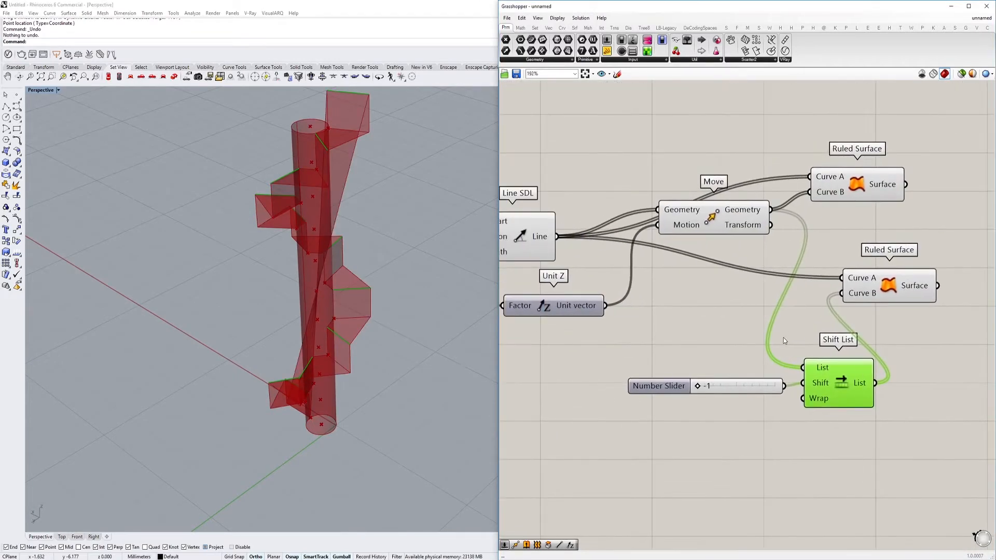
pyautogui.moveTo(826, 384); pyautogui.dragTo(833, 372)
pyautogui.moveTo(701, 389); pyautogui.dragTo(775, 386)
# Swap the sources so Line SDL's Line feeds Shift List and the Move's Geometry feeds the second Ruled Surface's Curve A
pyautogui.moveTo(809, 356); pyautogui.dragTo(558, 240)
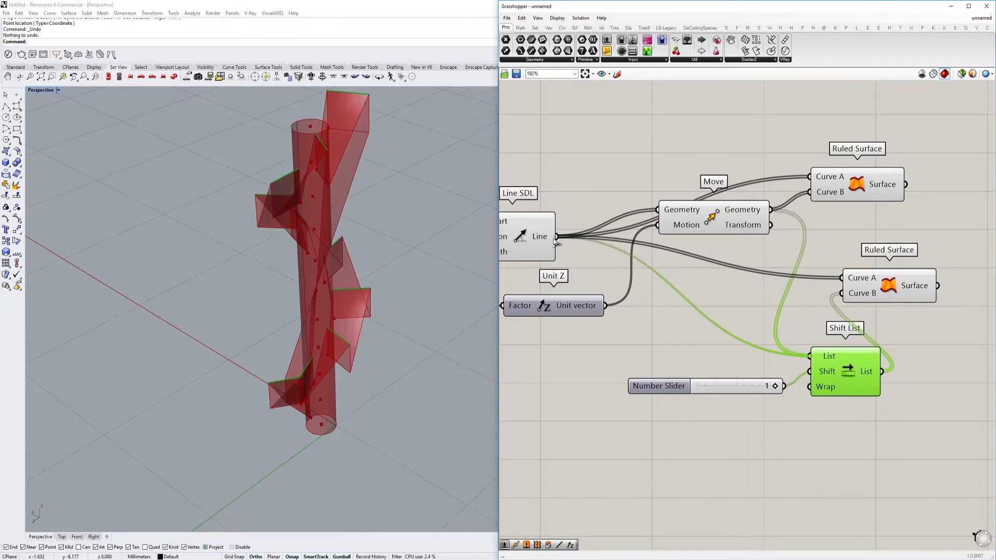
pyautogui.moveTo(771, 216); pyautogui.dragTo(853, 283)
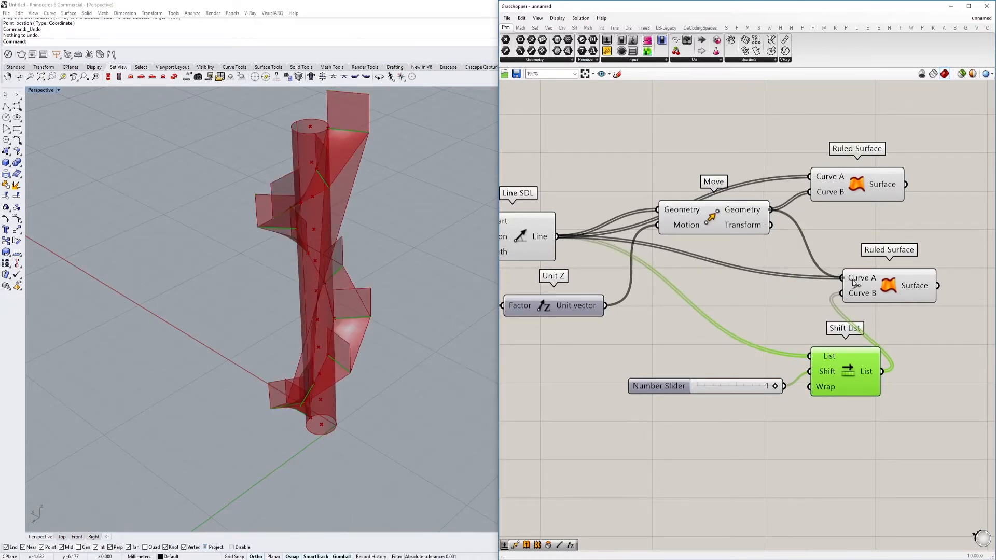
pyautogui.click(855, 284)
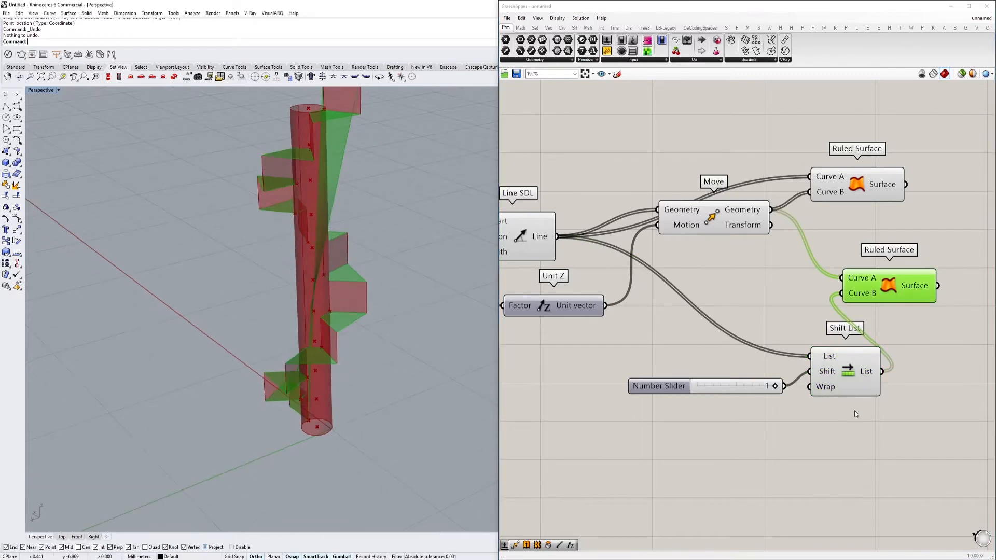
# Set Shift List's Wrap input to False
pyautogui.rightClick(836, 391)
pyautogui.moveTo(869, 469)
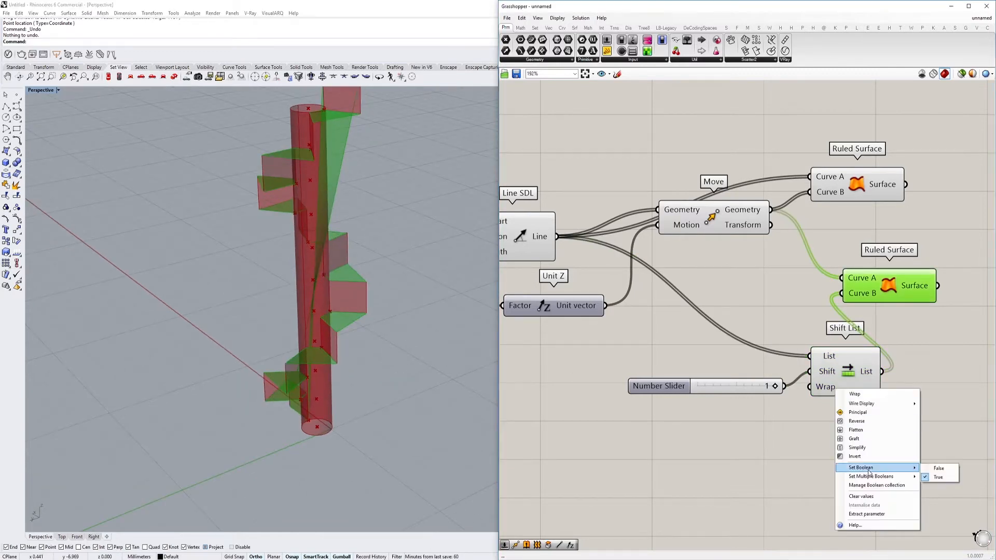
pyautogui.click(943, 472)
# Examine the horizontal tread surfaces and vertical risers around the column, and check the second Ruled Surface's Curve A input
pyautogui.moveTo(450, 245); pyautogui.dragTo(385, 284, button='right')
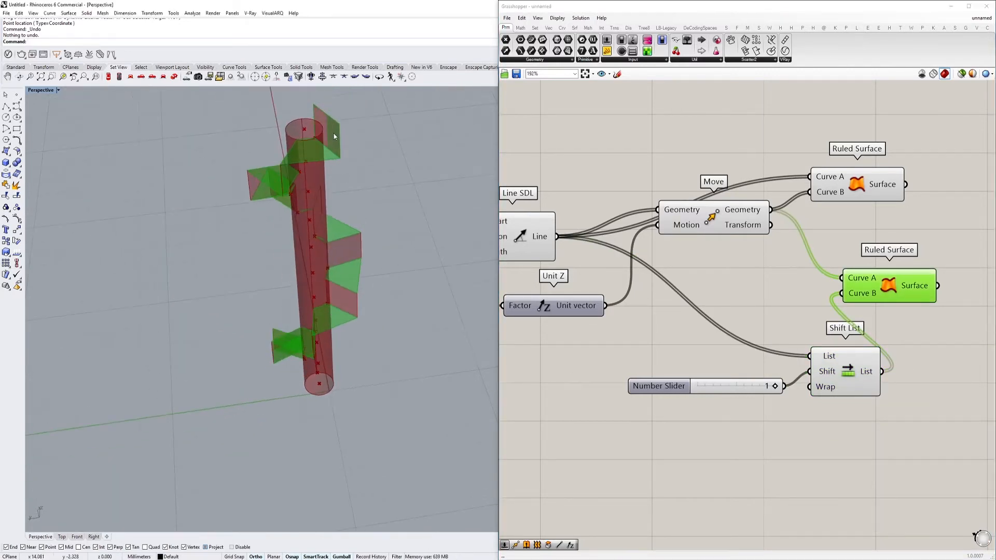
pyautogui.scroll(5, 334, 134)
pyautogui.moveTo(848, 388); pyautogui.dragTo(801, 379, button='right')
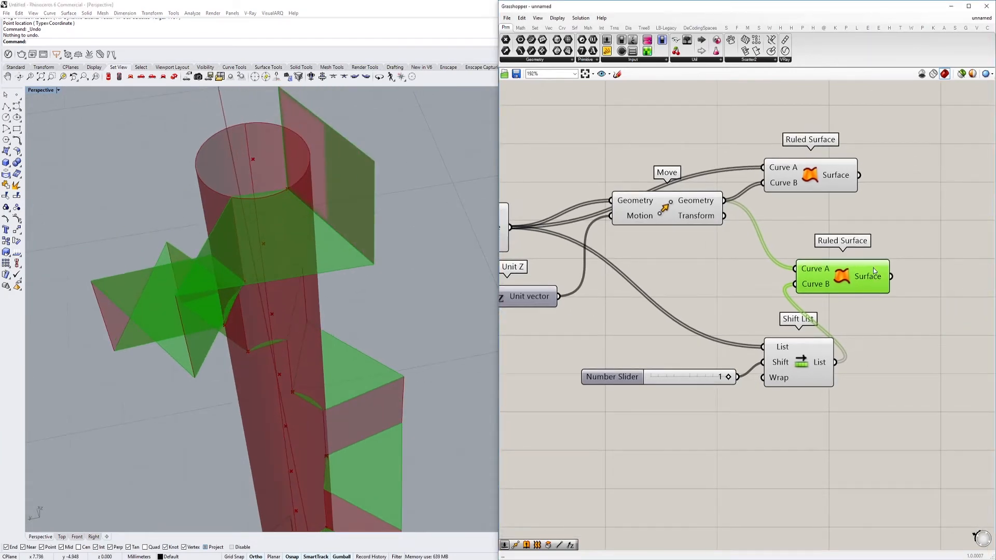
pyautogui.moveTo(840, 180)
pyautogui.moveTo(349, 291); pyautogui.dragTo(332, 223, button='right')
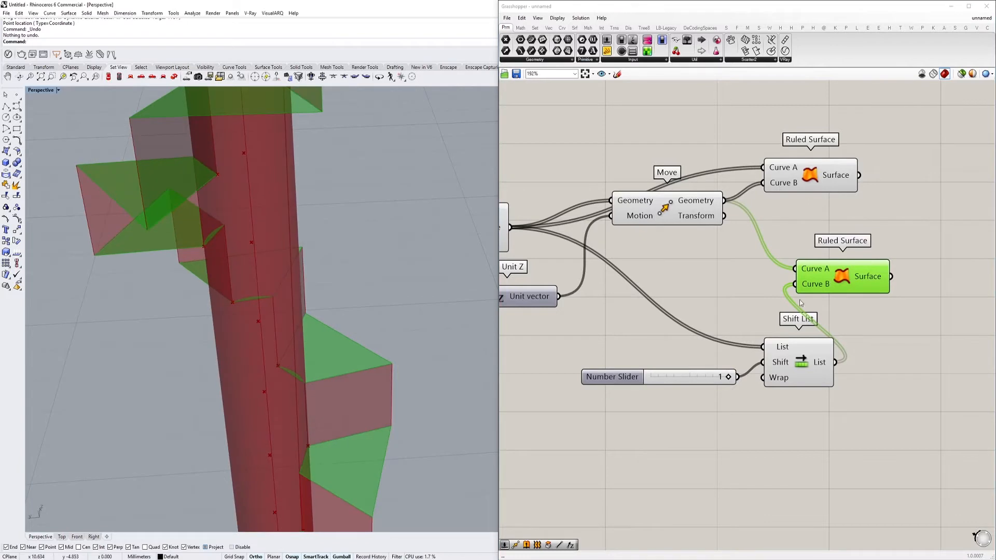
pyautogui.moveTo(589, 241); pyautogui.dragTo(455, 294, button='right')
pyautogui.scroll(-4, 397, 280)
pyautogui.moveTo(389, 272); pyautogui.dragTo(369, 261, button='right')
pyautogui.moveTo(676, 326); pyautogui.dragTo(724, 329)
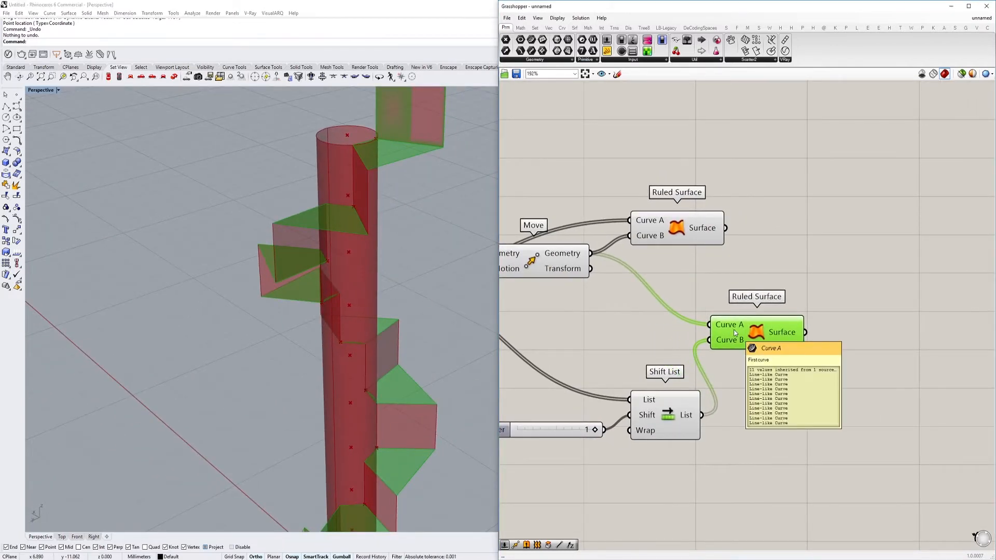
# Examine the top riser and the treads by highlighting the surfaces from each of the two Ruled Surface components
pyautogui.moveTo(400, 151); pyautogui.dragTo(347, 184, button='right')
pyautogui.scroll(5, 355, 174)
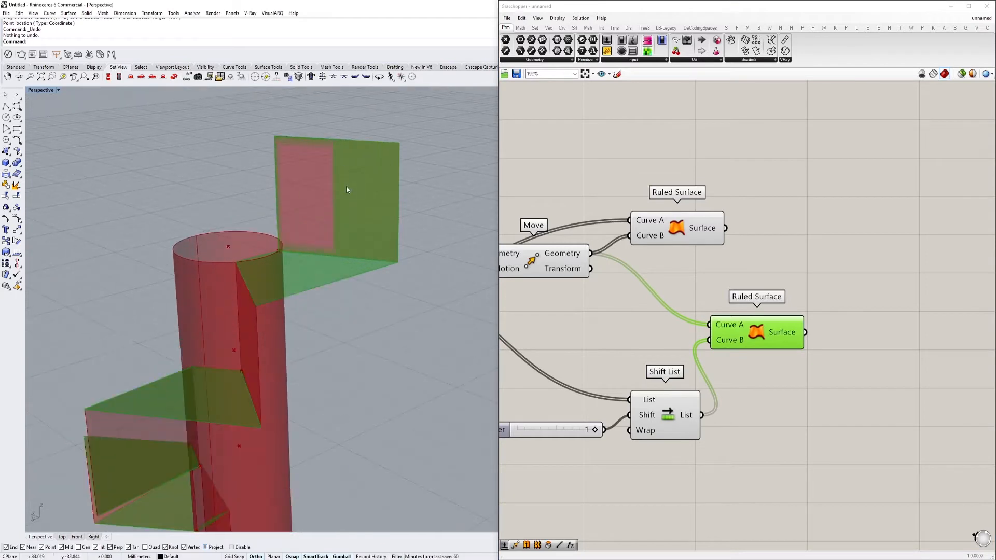
pyautogui.moveTo(684, 288); pyautogui.dragTo(672, 293, button='right')
pyautogui.moveTo(436, 255); pyautogui.dragTo(423, 271, button='right')
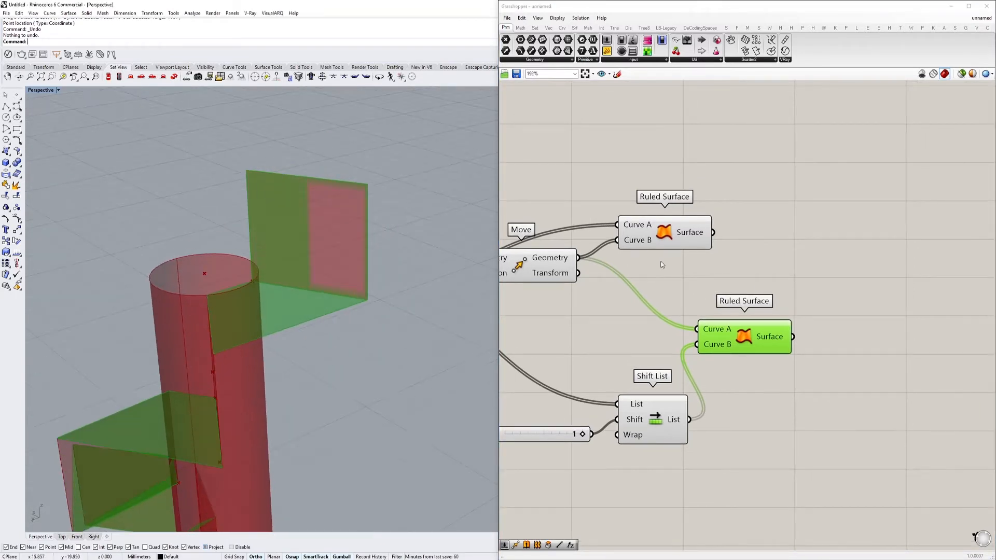
pyautogui.click(659, 236)
pyautogui.moveTo(318, 253); pyautogui.dragTo(327, 198, button='right')
pyautogui.moveTo(750, 338); pyautogui.dragTo(706, 351, button='right')
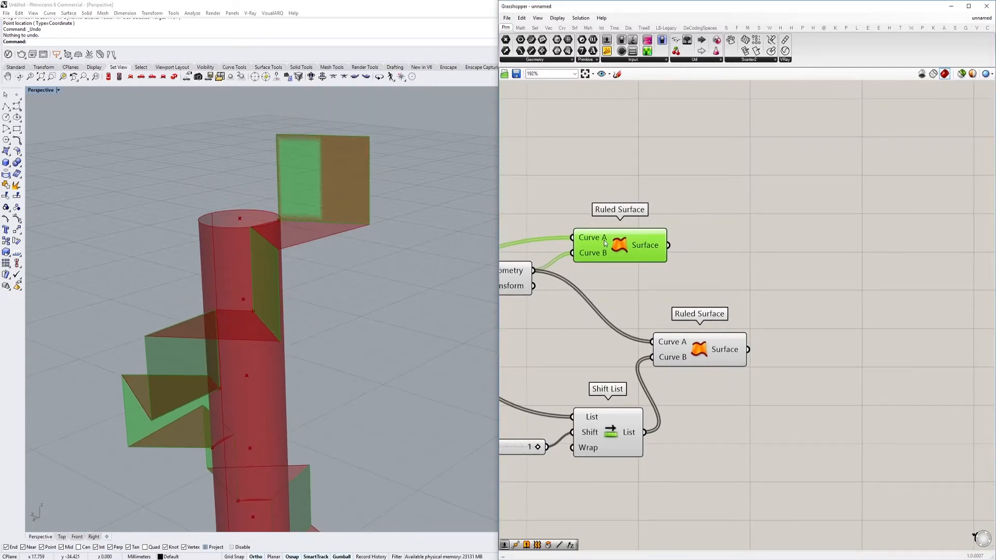
pyautogui.click(706, 351)
pyautogui.click(695, 277)
# Add a Cull Index component and connect the second Ruled Surface's Surface output to its List input
pyautogui.moveTo(740, 321); pyautogui.dragTo(699, 315, button='right')
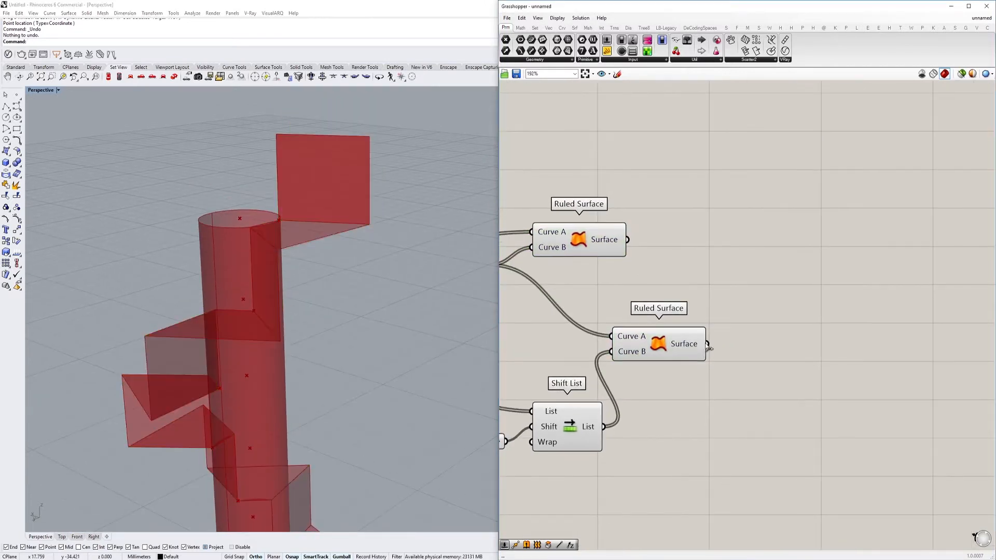
pyautogui.doubleClick(744, 337)
pyautogui.write('cul')
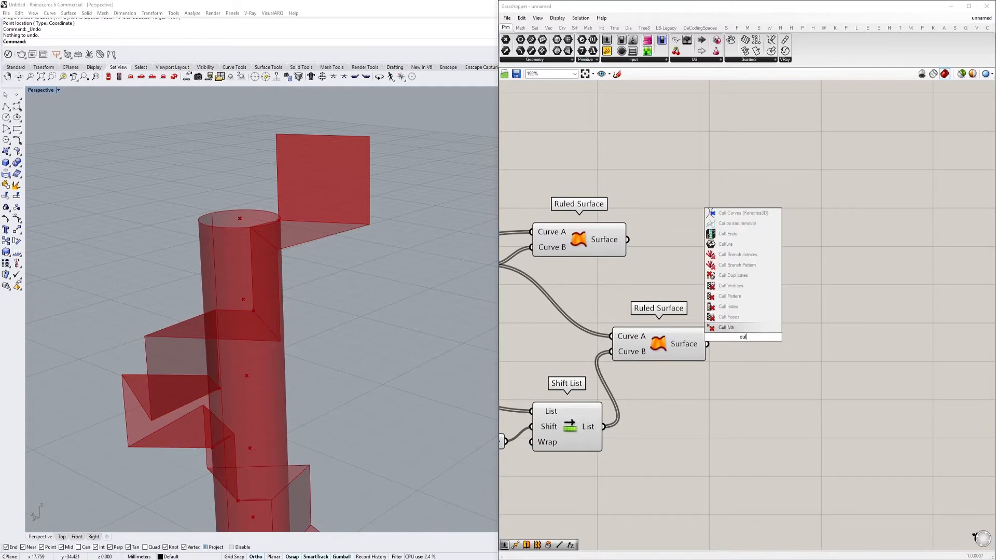
pyautogui.click(740, 307)
pyautogui.moveTo(746, 333); pyautogui.dragTo(810, 359)
# Create a number slider with the value -1 and connect it to Cull Index's Indices input
pyautogui.doubleClick(704, 389)
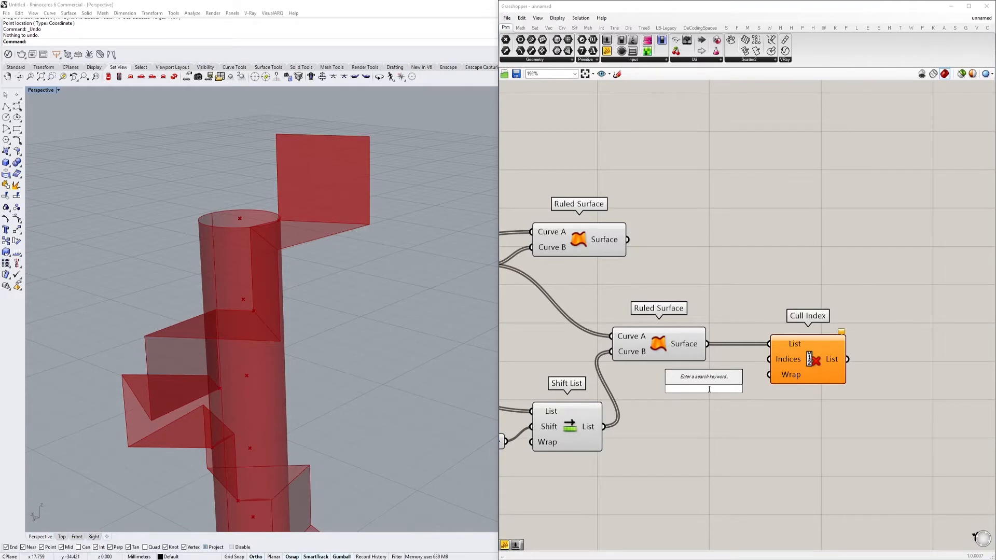
pyautogui.press('BackSpace')
pyautogui.write('-')
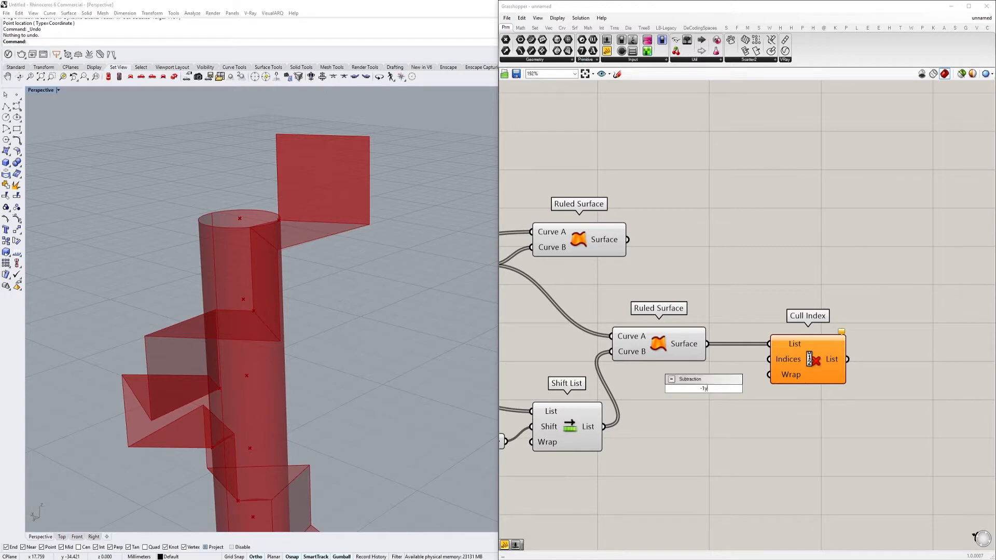
pyautogui.write('1')
pyautogui.press('Return')
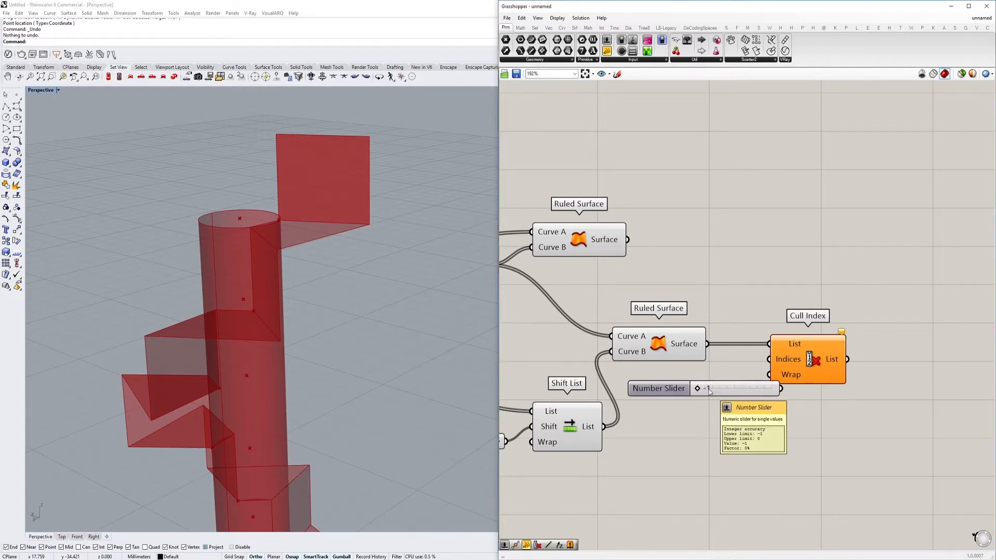
pyautogui.moveTo(770, 380); pyautogui.dragTo(769, 359)
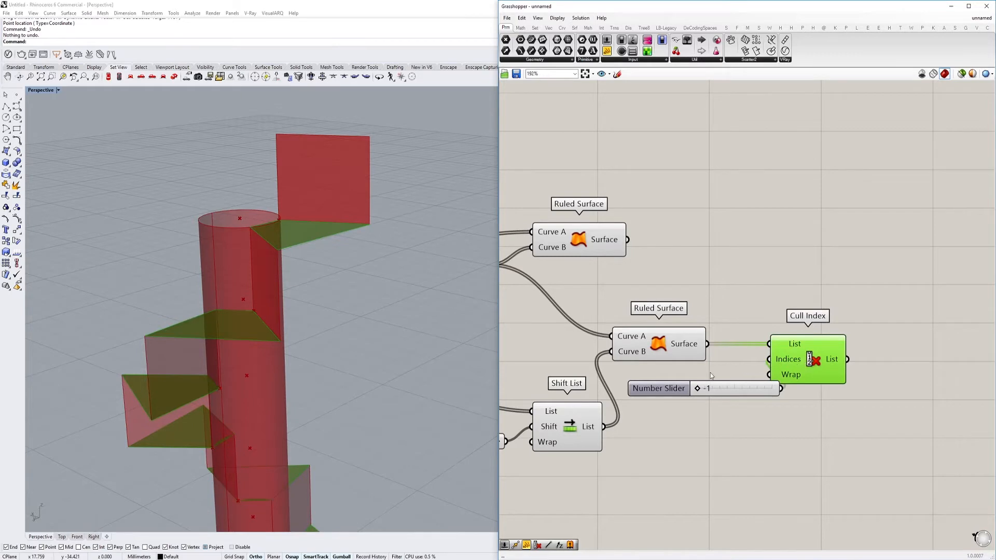
# Move Cull Index farther away from its slider and turn off the preview of the second Ruled Surface
pyautogui.click(667, 347)
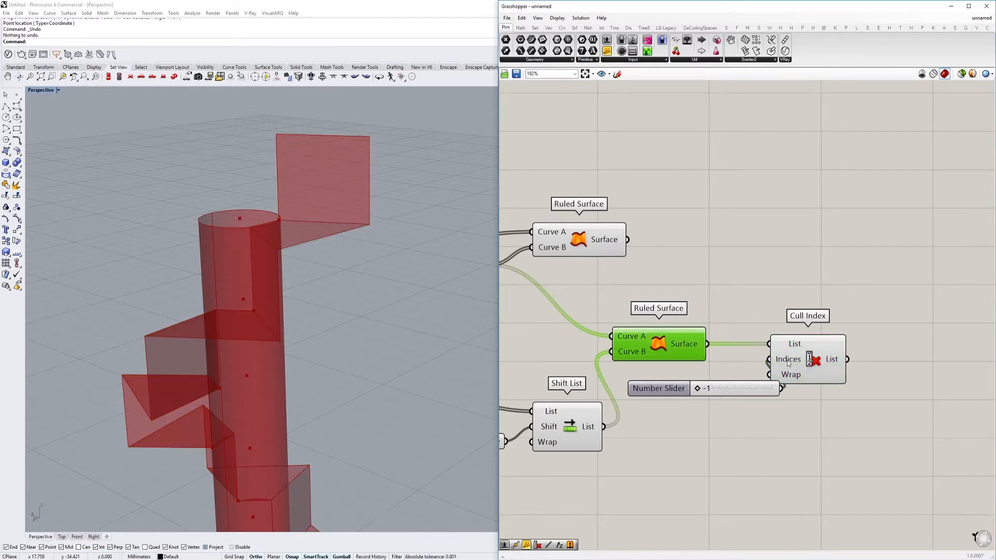
pyautogui.moveTo(796, 365); pyautogui.dragTo(827, 363)
pyautogui.moveTo(827, 363); pyautogui.dragTo(738, 352, button='right')
pyautogui.moveTo(583, 337); pyautogui.dragTo(687, 322, button='right')
pyautogui.click(696, 327)
pyautogui.hotkey('ctrl', 'q')
pyautogui.hotkey('ctrl', 'q')
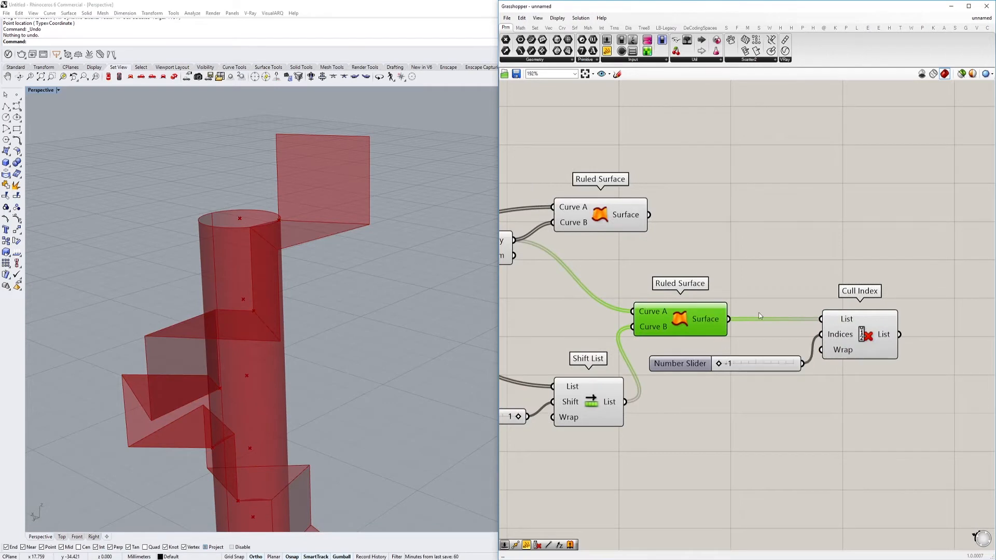
pyautogui.hotkey('ctrl', 'q')
pyautogui.scroll(-1, 772, 306)
pyautogui.moveTo(866, 329); pyautogui.dragTo(914, 328)
pyautogui.moveTo(913, 328); pyautogui.dragTo(829, 369, button='right')
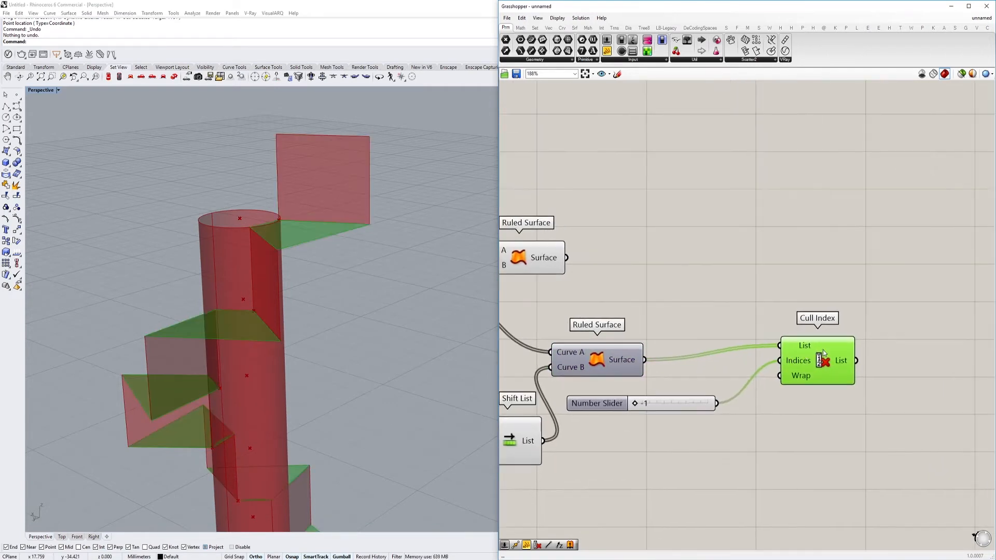
pyautogui.moveTo(723, 400); pyautogui.dragTo(746, 380, button='right')
# Duplicate Cull Index with its -1 index above the original and feed its List from the first Ruled Surface's Surface
pyautogui.click(582, 244)
pyautogui.moveTo(582, 244); pyautogui.dragTo(641, 251, button='right')
pyautogui.keyDown('alt'); pyautogui.moveTo(891, 351); pyautogui.dragTo(643, 250); pyautogui.keyUp('alt')
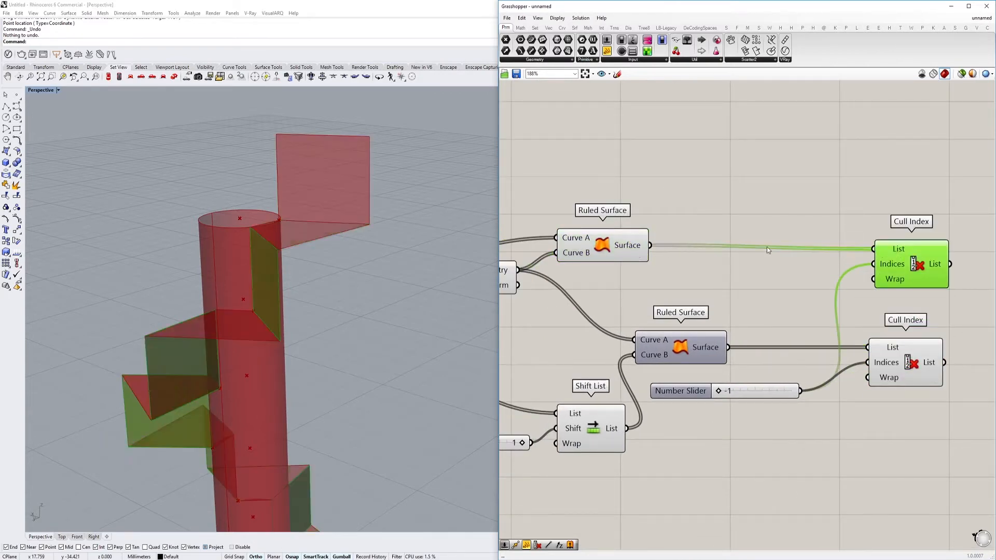
pyautogui.moveTo(891, 261); pyautogui.dragTo(845, 270, button='right')
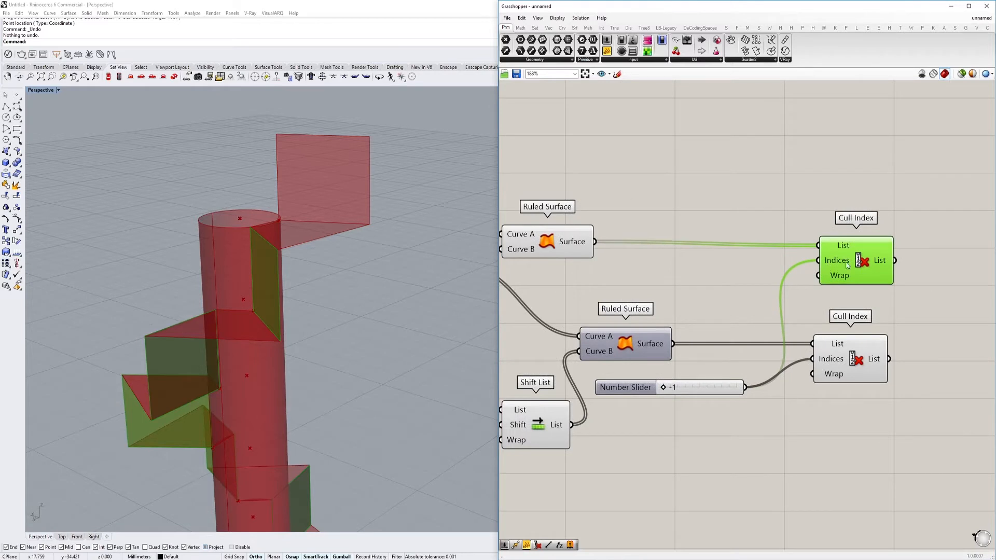
pyautogui.rightClick(843, 248)
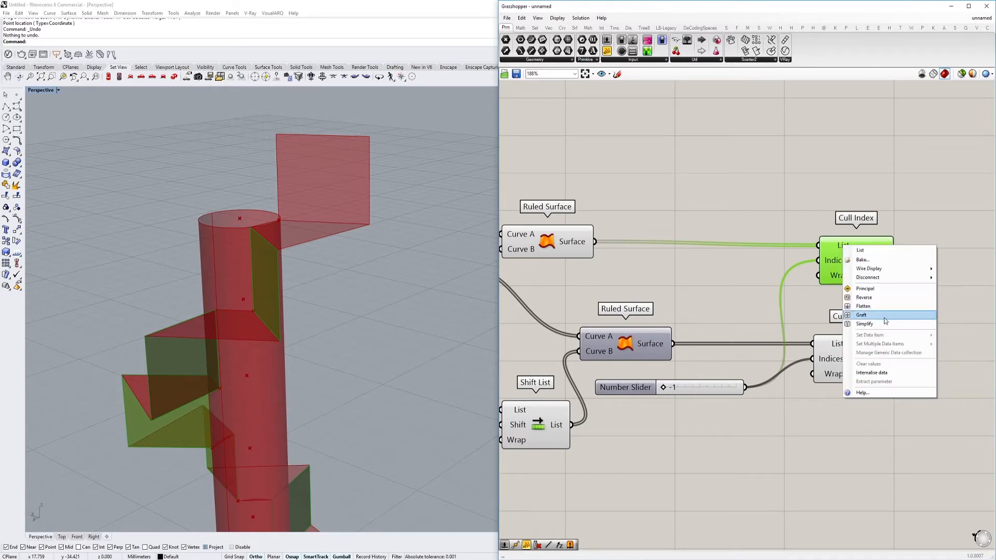
pyautogui.click(871, 300)
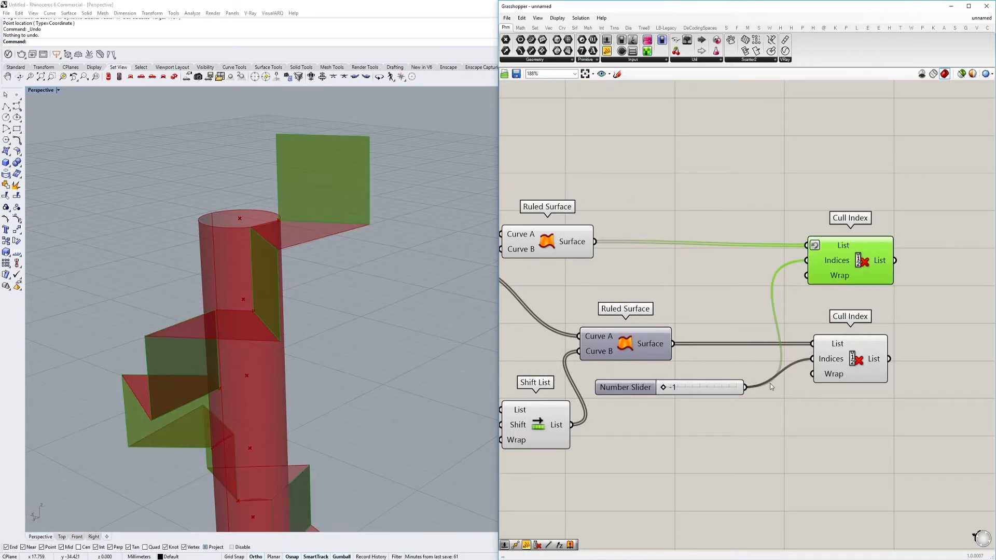
pyautogui.click(571, 237)
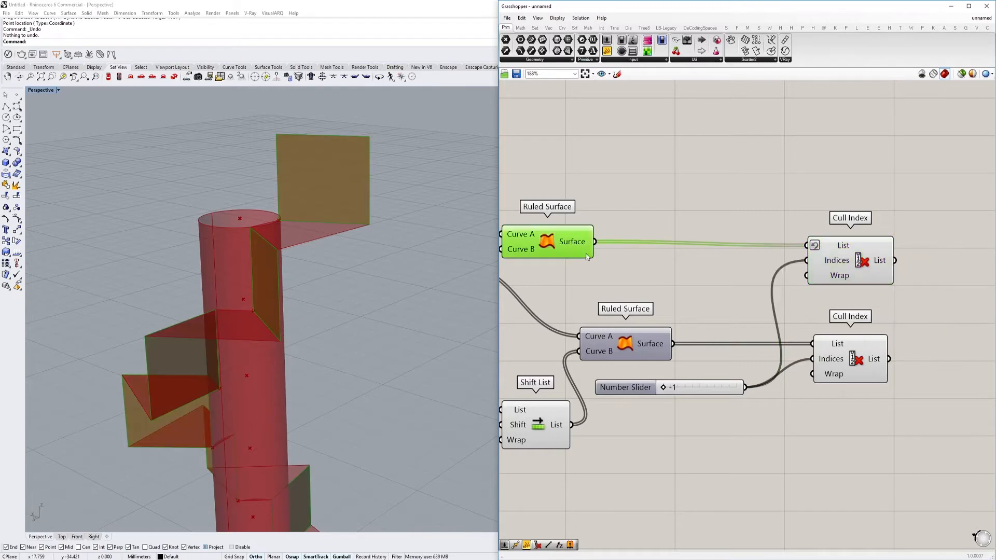
pyautogui.moveTo(935, 289); pyautogui.dragTo(892, 280, button='right')
pyautogui.moveTo(656, 266); pyautogui.dragTo(725, 255, button='right')
pyautogui.click(881, 251)
pyautogui.scroll(-5, 381, 409)
pyautogui.keyDown('shift'); pyautogui.moveTo(381, 410); pyautogui.dragTo(402, 153, button='right'); pyautogui.keyUp('shift')
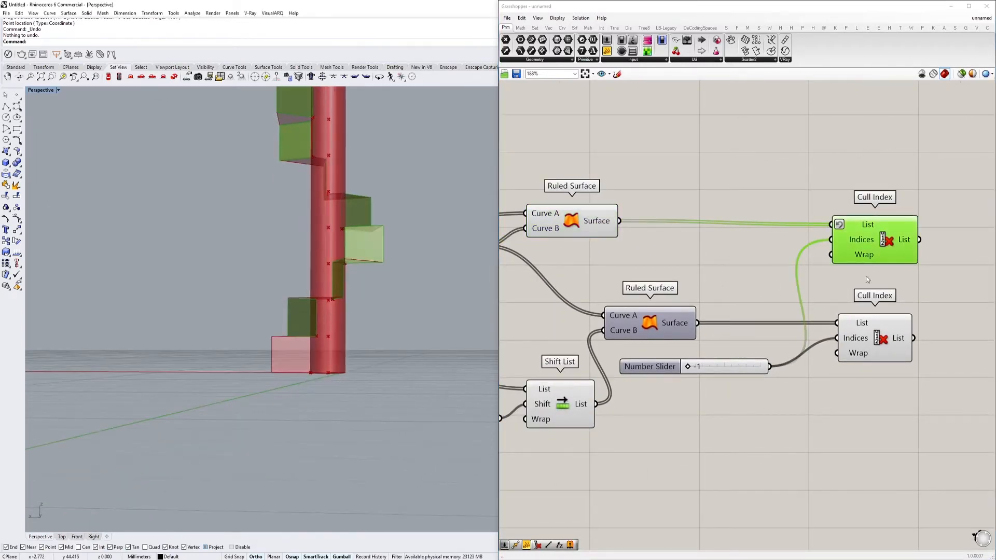
pyautogui.click(602, 223)
pyautogui.moveTo(839, 255); pyautogui.dragTo(840, 269, button='right')
pyautogui.rightClick(861, 243)
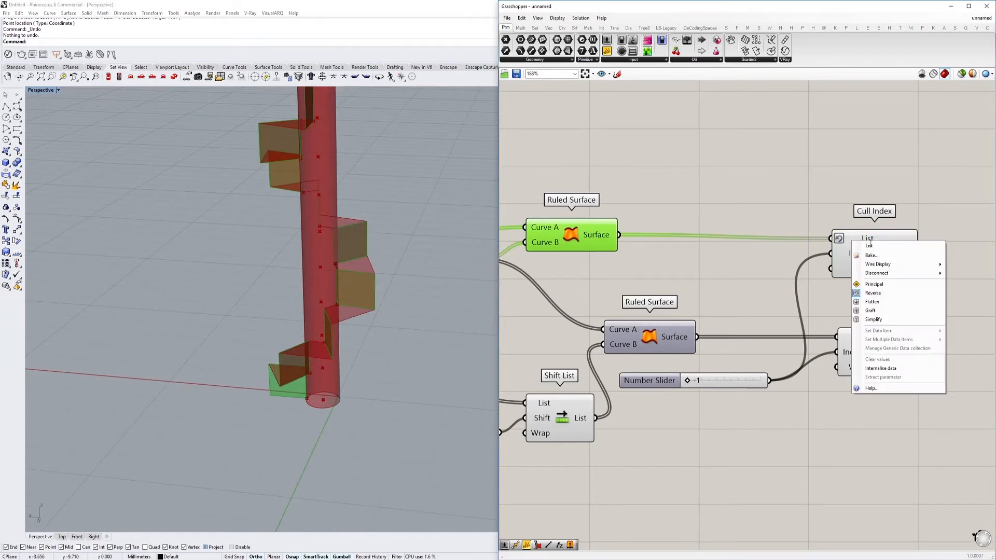
pyautogui.click(883, 295)
# Turn off the preview of the first Ruled Surface so only the culled risers are displayed
pyautogui.moveTo(431, 223); pyautogui.dragTo(443, 260, button='right')
pyautogui.click(864, 259)
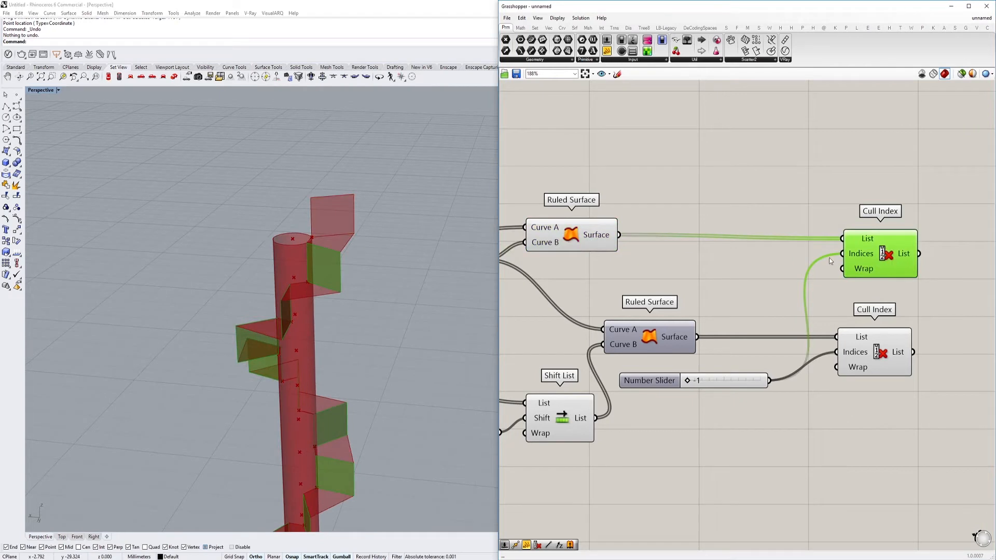
pyautogui.click(583, 238)
pyautogui.moveTo(779, 261)
pyautogui.mouseDown(button='right')
pyautogui.moveTo(766, 260)
pyautogui.moveTo(789, 259)
pyautogui.mouseUp(button='right')
pyautogui.click(864, 264)
# Examine the culled risers and treads around the column from several angles and distances
pyautogui.moveTo(361, 222); pyautogui.dragTo(290, 168, button='right')
pyautogui.scroll(4, 203, 163)
pyautogui.moveTo(203, 163); pyautogui.dragTo(210, 214, button='right')
pyautogui.scroll(8, 255, 251)
pyautogui.scroll(-9, 255, 251)
pyautogui.keyDown('shift'); pyautogui.moveTo(255, 251); pyautogui.dragTo(306, 222, button='right'); pyautogui.keyUp('shift')
pyautogui.scroll(-5, 304, 208)
pyautogui.scroll(-4, 641, 283)
# Set the Distance between stairs slider to 0.57 and increase the Stairs amount
pyautogui.moveTo(642, 282); pyautogui.dragTo(720, 268, button='right')
pyautogui.scroll(-4, 599, 228)
pyautogui.moveTo(586, 217); pyautogui.dragTo(803, 288, button='right')
pyautogui.scroll(-2, 627, 275)
pyautogui.moveTo(630, 276); pyautogui.dragTo(920, 288, button='right')
pyautogui.scroll(10, 716, 308)
pyautogui.moveTo(716, 307); pyautogui.dragTo(748, 324, button='right')
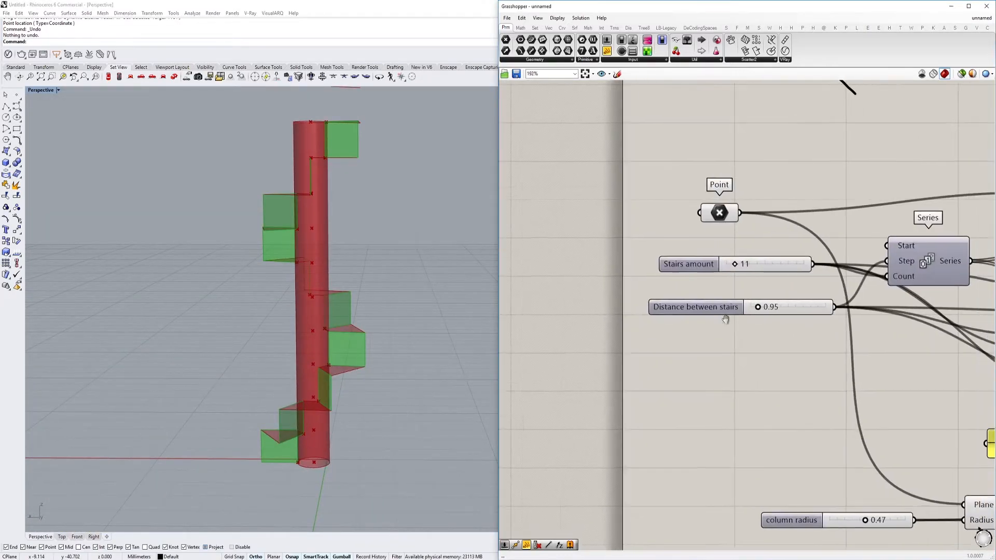
pyautogui.scroll(3, 748, 323)
pyautogui.moveTo(720, 295); pyautogui.dragTo(715, 297)
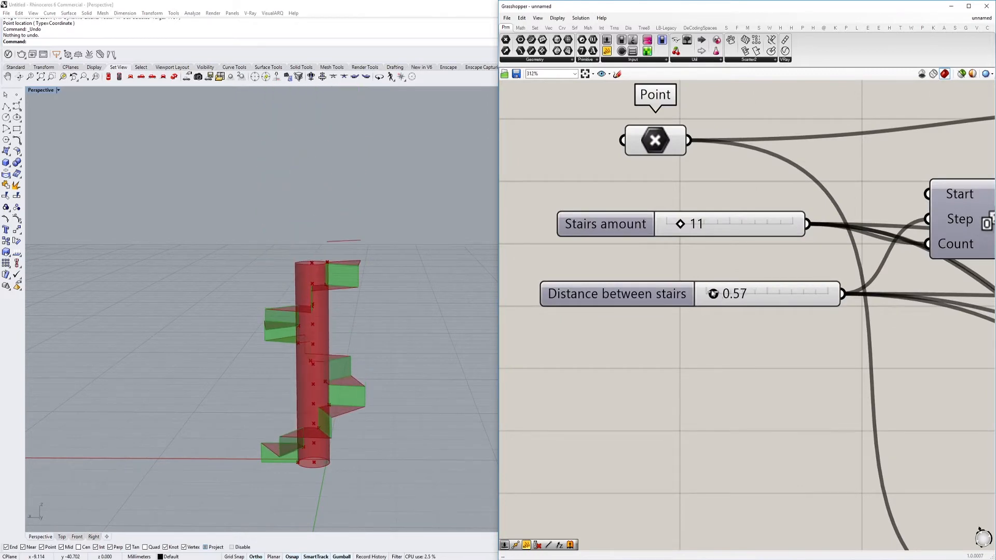
pyautogui.moveTo(680, 234)
pyautogui.mouseDown()
pyautogui.moveTo(717, 233)
pyautogui.moveTo(696, 232)
pyautogui.mouseUp()
pyautogui.scroll(-3, 718, 258)
# Increase the column radius slider feeding the Circle component's Radius input
pyautogui.moveTo(817, 462); pyautogui.dragTo(577, 353, button='right')
pyautogui.scroll(3, 577, 353)
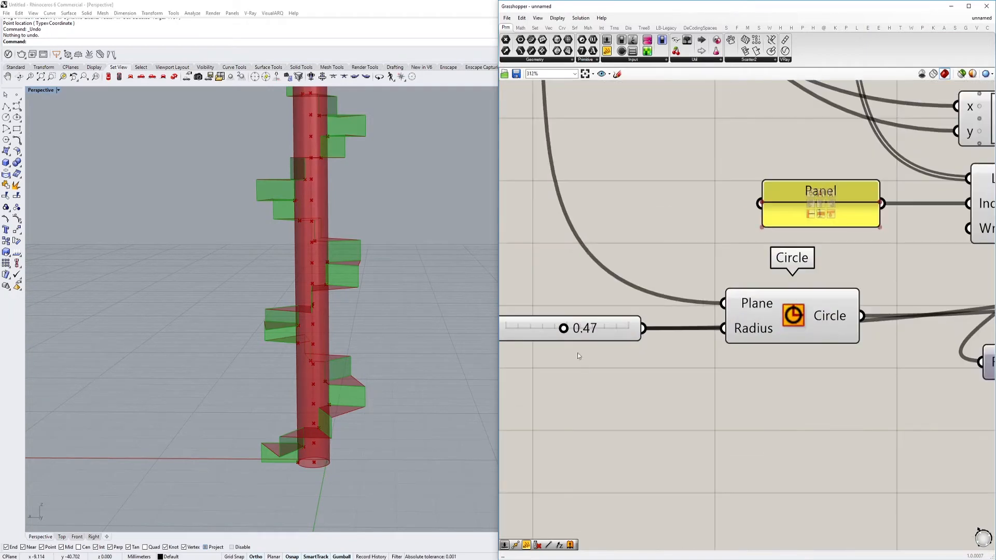
pyautogui.moveTo(569, 329); pyautogui.dragTo(613, 329)
pyautogui.scroll(-5, 614, 329)
pyautogui.scroll(2, 766, 303)
# Lower the slider feeding the Step input of the Series that drives Evaluate Curve, tightening the stairs' rotation
pyautogui.moveTo(766, 300); pyautogui.dragTo(717, 317, button='right')
pyautogui.moveTo(649, 356); pyautogui.dragTo(779, 388)
pyautogui.scroll(3, 736, 233)
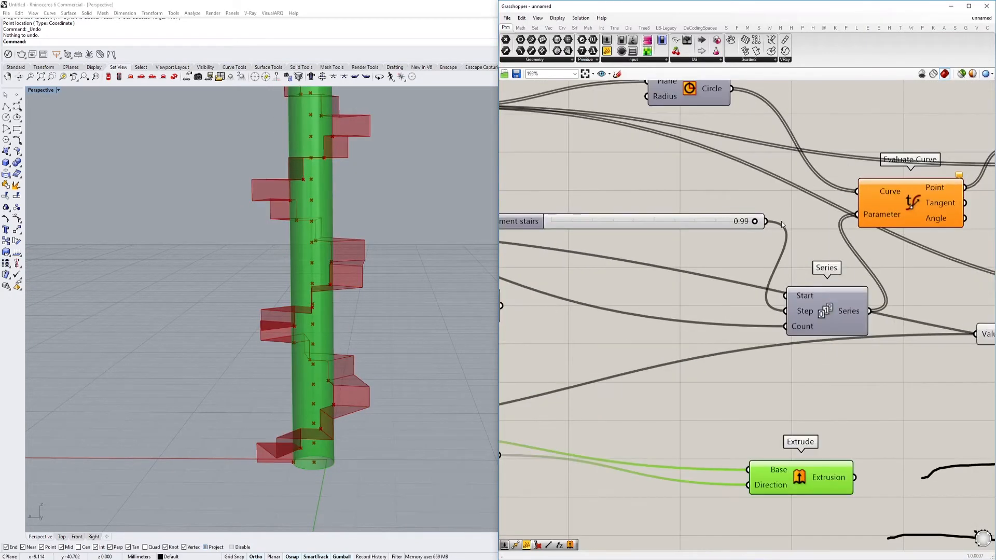
pyautogui.moveTo(757, 222); pyautogui.dragTo(691, 222)
pyautogui.scroll(-5, 402, 259)
pyautogui.moveTo(387, 249); pyautogui.dragTo(393, 314, button='right')
pyautogui.scroll(-5, 760, 288)
# Set the slider feeding Line SDL's Length to 2.39 and rename it Stair size
pyautogui.moveTo(897, 289); pyautogui.dragTo(804, 297, button='right')
pyautogui.scroll(3, 804, 298)
pyautogui.scroll(3, 805, 298)
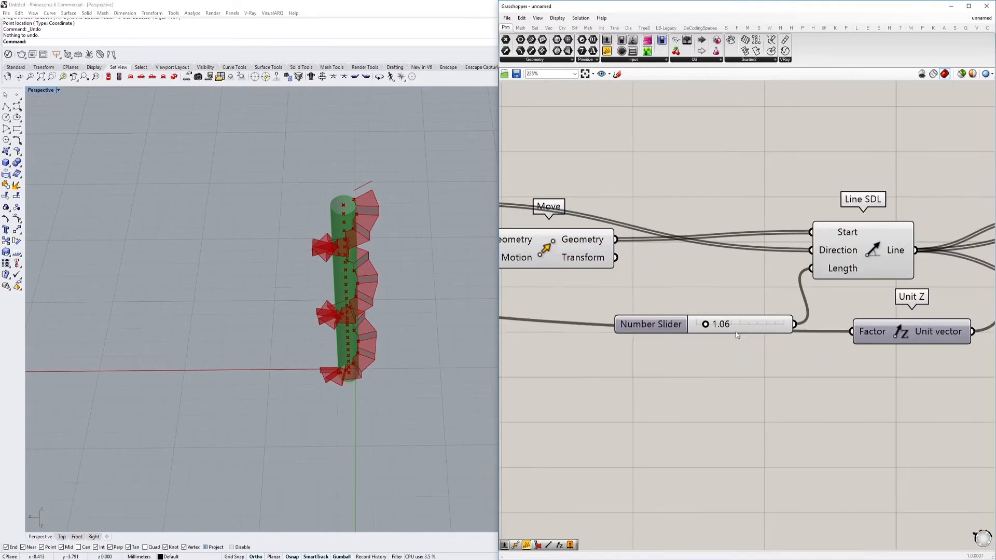
pyautogui.moveTo(706, 325); pyautogui.dragTo(718, 324)
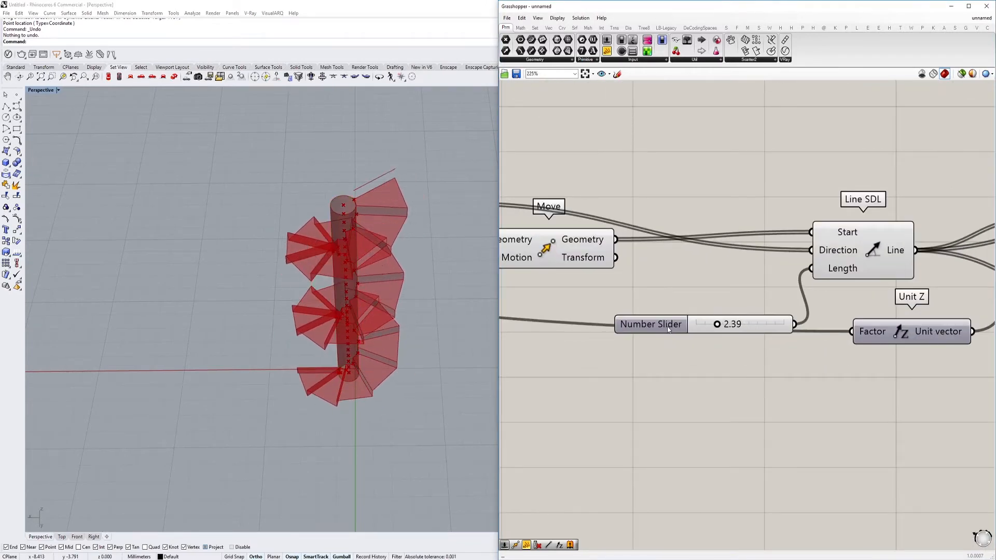
pyautogui.doubleClick(667, 326)
pyautogui.write('Stair size')
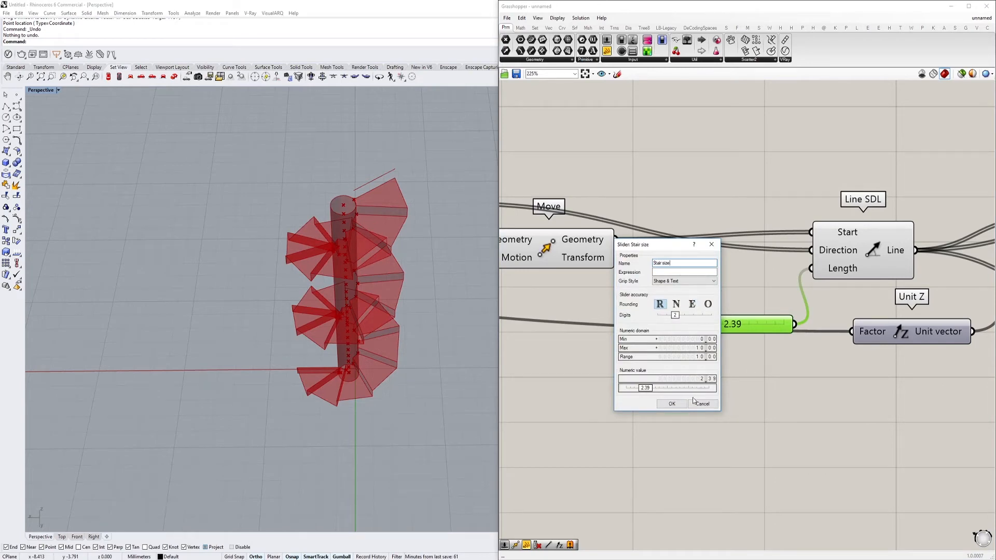
pyautogui.click(671, 403)
# Examine the spiral staircase's treads and risers up close, including the underside and the junction with the column
pyautogui.moveTo(337, 259); pyautogui.dragTo(295, 263, button='right')
pyautogui.moveTo(413, 164); pyautogui.dragTo(257, 280, button='right')
pyautogui.scroll(4, 257, 261)
pyautogui.scroll(4, 275, 280)
pyautogui.scroll(5, 258, 280)
pyautogui.moveTo(303, 229); pyautogui.dragTo(318, 322, button='right')
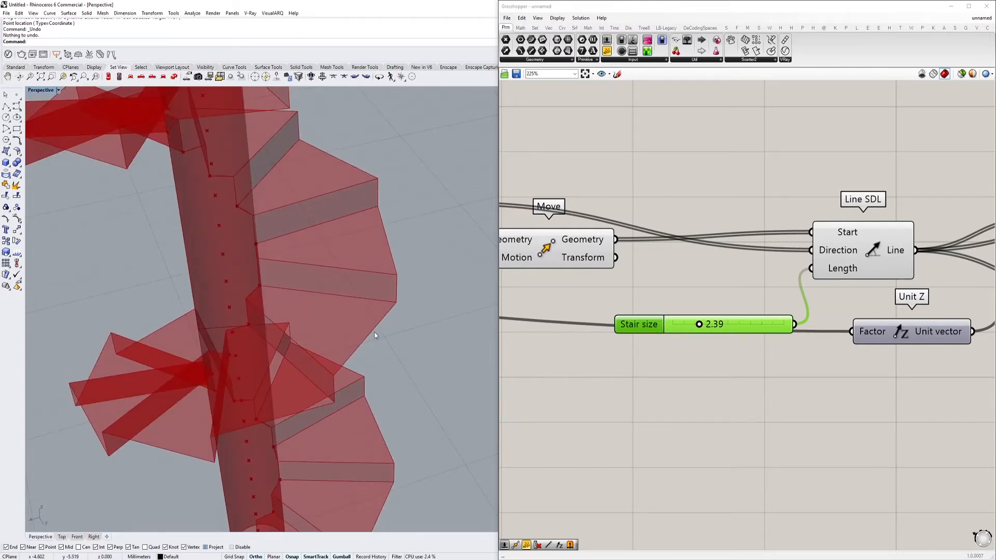
pyautogui.moveTo(383, 346); pyautogui.dragTo(364, 338, button='right')
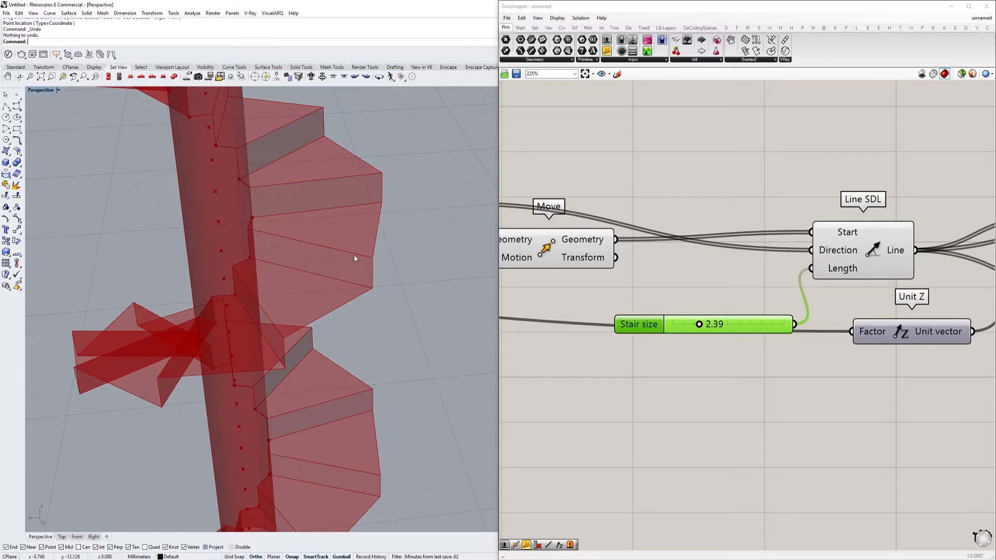
pyautogui.scroll(-3, 353, 303)
pyautogui.scroll(5, 318, 332)
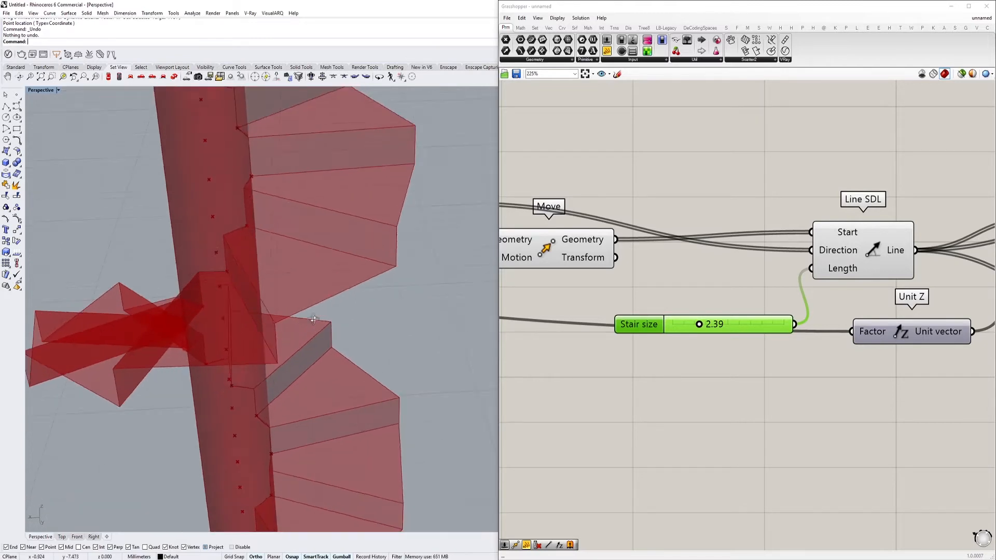
pyautogui.moveTo(317, 332); pyautogui.dragTo(316, 312, button='right')
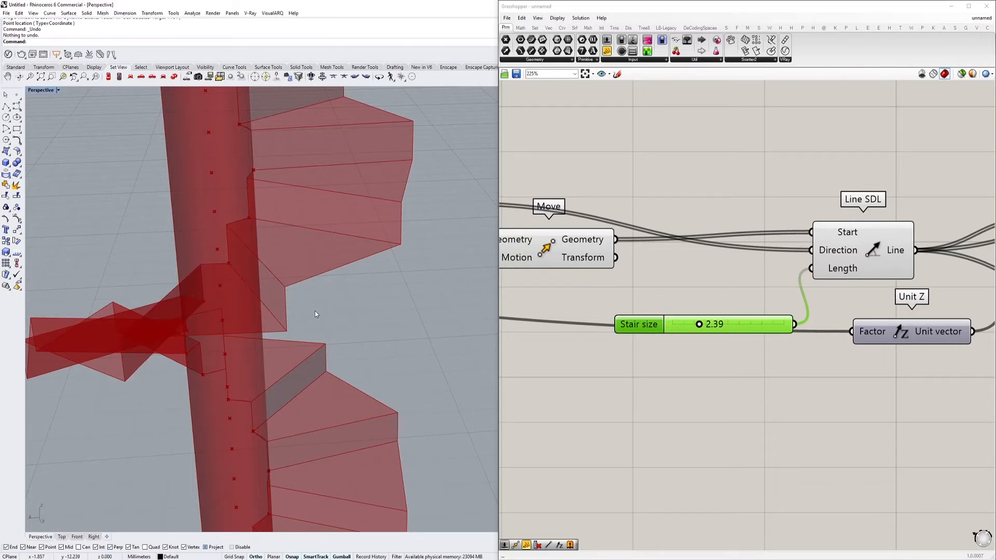
# Sketch a stepped stair profile on the empty canvas with a smooth curve passing through marked points beneath the steps
pyautogui.moveTo(708, 365); pyautogui.dragTo(623, 310, button='right')
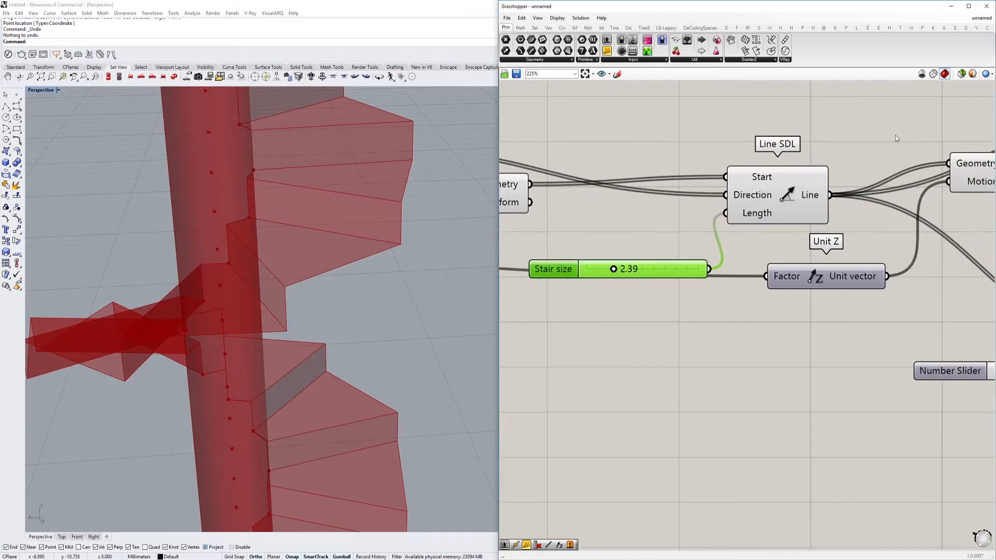
pyautogui.click(617, 74)
pyautogui.moveTo(599, 462); pyautogui.dragTo(604, 370, button='right')
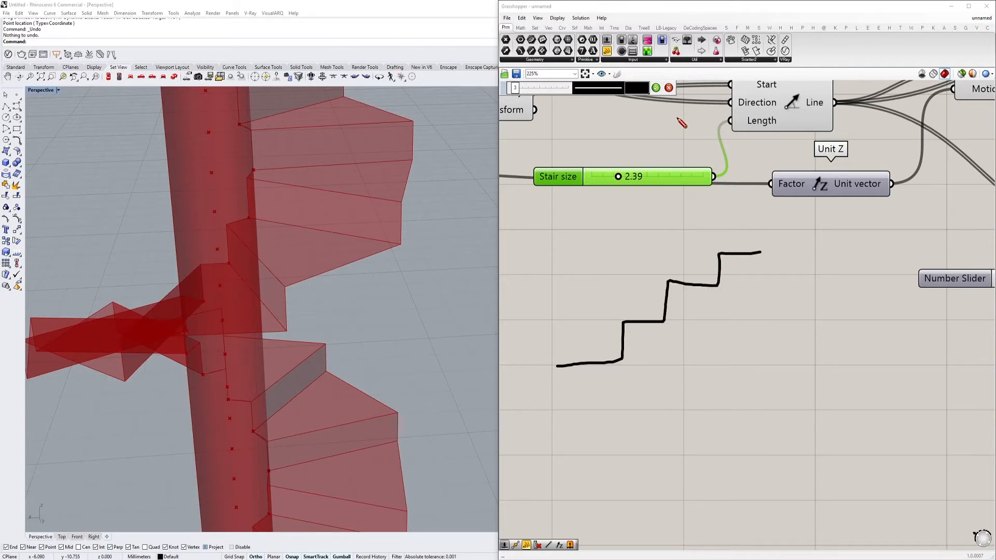
pyautogui.click(656, 88)
pyautogui.click(616, 74)
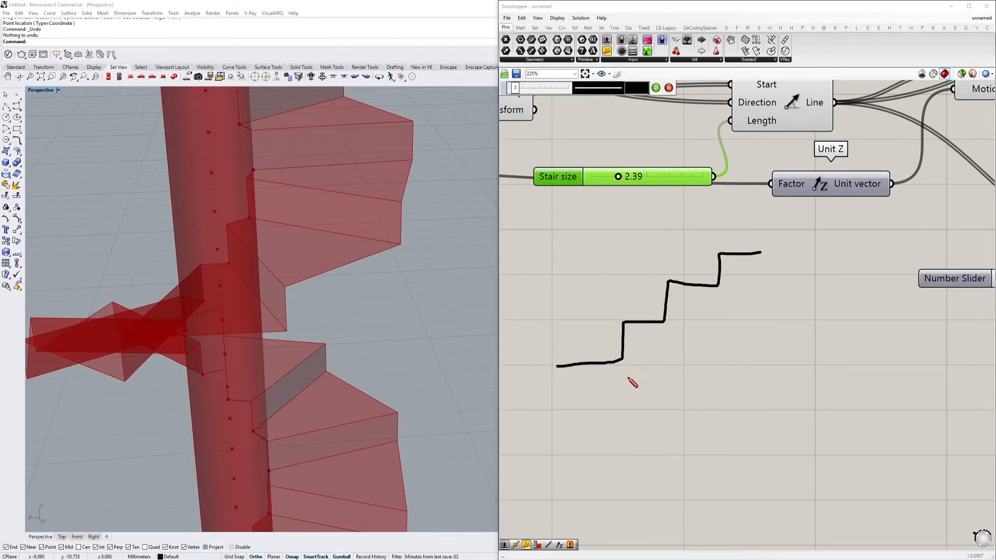
pyautogui.moveTo(685, 346); pyautogui.dragTo(703, 351)
pyautogui.moveTo(724, 308); pyautogui.dragTo(726, 323)
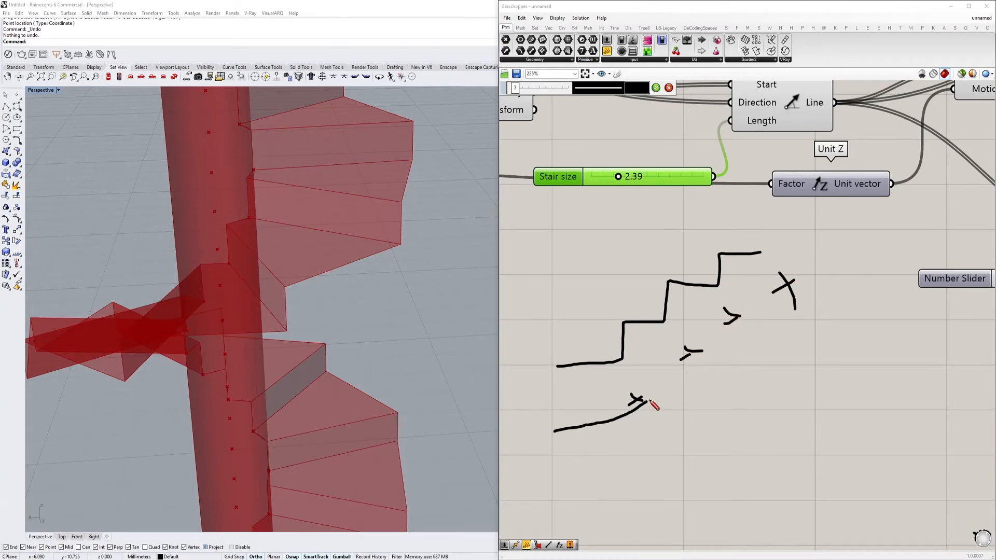
pyautogui.moveTo(814, 270); pyautogui.dragTo(927, 234)
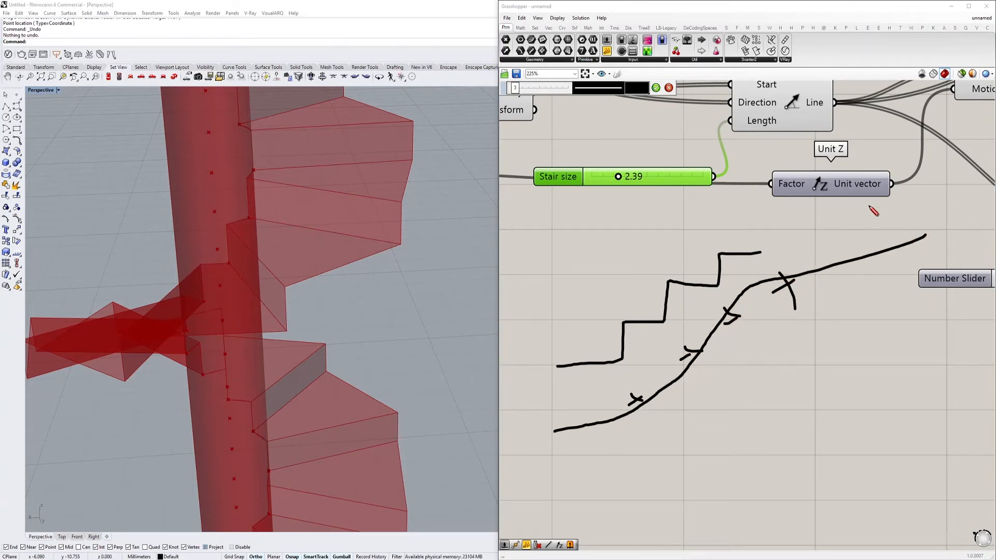
pyautogui.click(668, 88)
# Delete the stair profile sketch from the canvas
pyautogui.scroll(-2, 782, 275)
pyautogui.moveTo(835, 309)
pyautogui.mouseDown(button='right')
pyautogui.moveTo(760, 313)
pyautogui.moveTo(595, 351)
pyautogui.mouseUp(button='right')
pyautogui.scroll(-2, 595, 353)
pyautogui.moveTo(539, 349)
pyautogui.mouseDown()
pyautogui.moveTo(515, 328)
pyautogui.moveTo(504, 299)
pyautogui.mouseUp()
pyautogui.press('Delete')
# Examine the components leading into Line SDL and the Move component that supplies its start points
pyautogui.moveTo(906, 252); pyautogui.dragTo(660, 292, button='right')
pyautogui.scroll(2, 704, 300)
pyautogui.moveTo(928, 311); pyautogui.dragTo(779, 311, button='right')
pyautogui.scroll(-5, 656, 309)
pyautogui.scroll(2, 625, 274)
pyautogui.scroll(3, 620, 274)
pyautogui.moveTo(587, 270); pyautogui.dragTo(768, 300, button='right')
pyautogui.moveTo(638, 267); pyautogui.dragTo(688, 271, button='right')
pyautogui.click(591, 244)
pyautogui.moveTo(586, 244); pyautogui.dragTo(716, 253, button='right')
pyautogui.click(592, 264)
pyautogui.click(696, 262)
pyautogui.moveTo(598, 274); pyautogui.dragTo(730, 283, button='right')
pyautogui.scroll(-1, 675, 298)
pyautogui.click(549, 292)
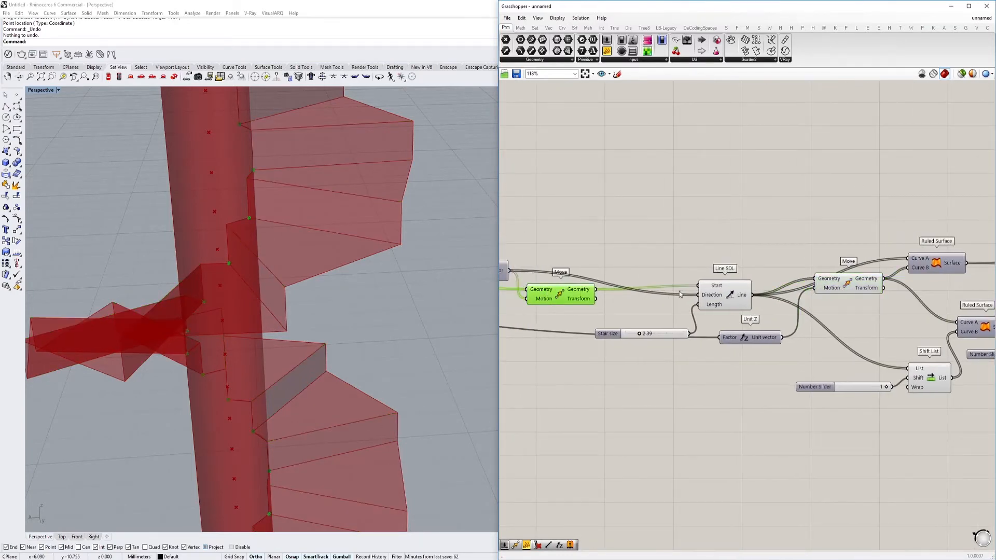
# Add a Move component above Line SDL, feeding its Geometry from the earlier Move and its Motion from the Line output
pyautogui.moveTo(671, 293); pyautogui.dragTo(634, 312, button='right')
pyautogui.doubleClick(707, 226)
pyautogui.write('move')
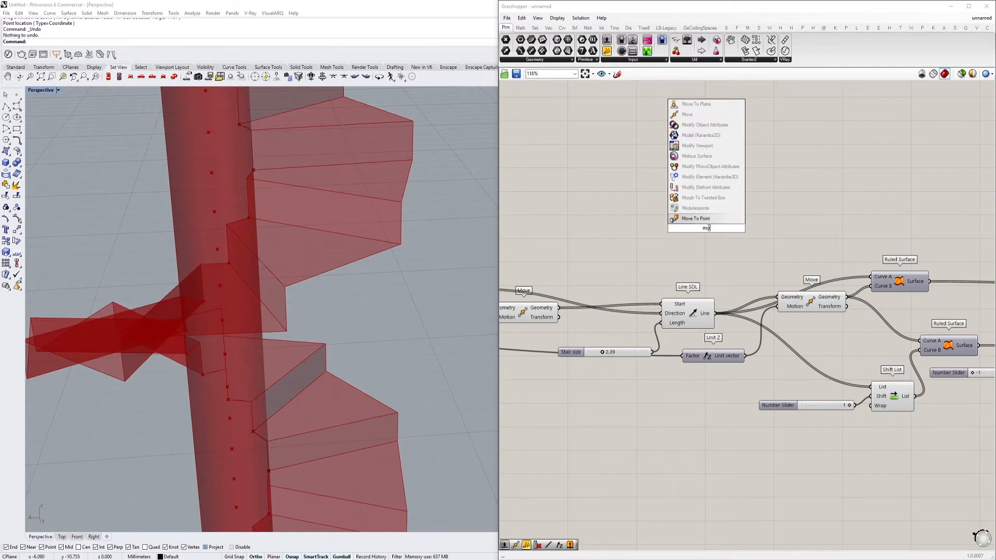
pyautogui.click(709, 218)
pyautogui.moveTo(716, 313); pyautogui.dragTo(559, 309)
pyautogui.moveTo(673, 228); pyautogui.dragTo(601, 258, button='right')
pyautogui.moveTo(607, 258); pyautogui.dragTo(657, 257)
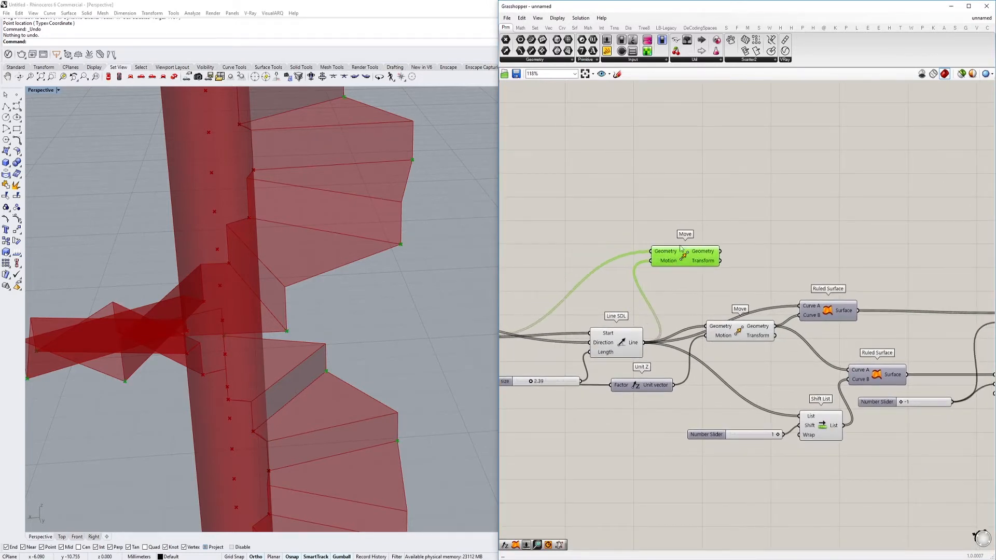
# Add an End Points component and feed its Curve input with the Geometry from the Move of the stair lines
pyautogui.doubleClick(765, 177)
pyautogui.write('6nd')
pyautogui.click(761, 167)
pyautogui.moveTo(659, 294); pyautogui.dragTo(726, 282, button='right')
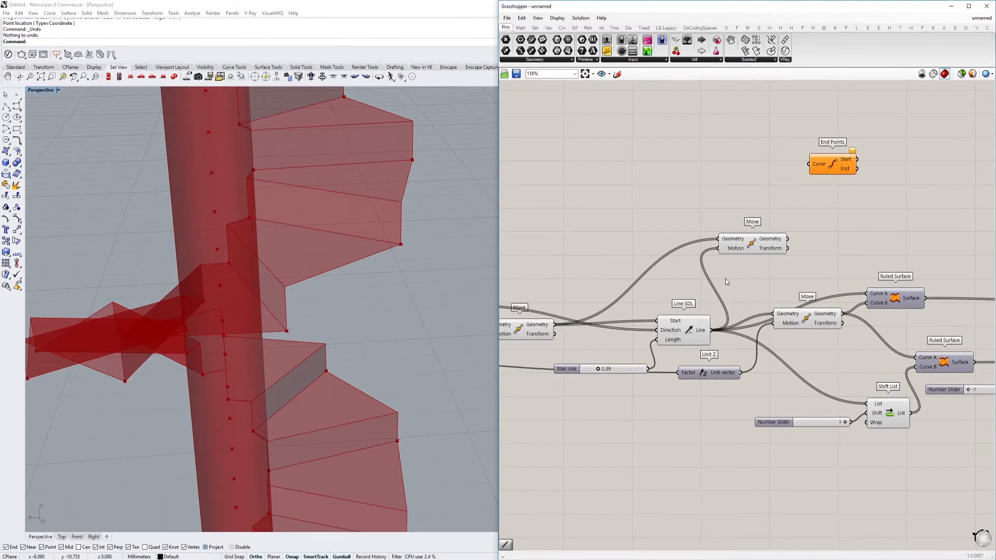
pyautogui.click(821, 318)
pyautogui.moveTo(880, 315); pyautogui.dragTo(812, 323, button='right')
pyautogui.moveTo(775, 322); pyautogui.dragTo(741, 172)
pyautogui.click(766, 173)
pyautogui.moveTo(774, 178)
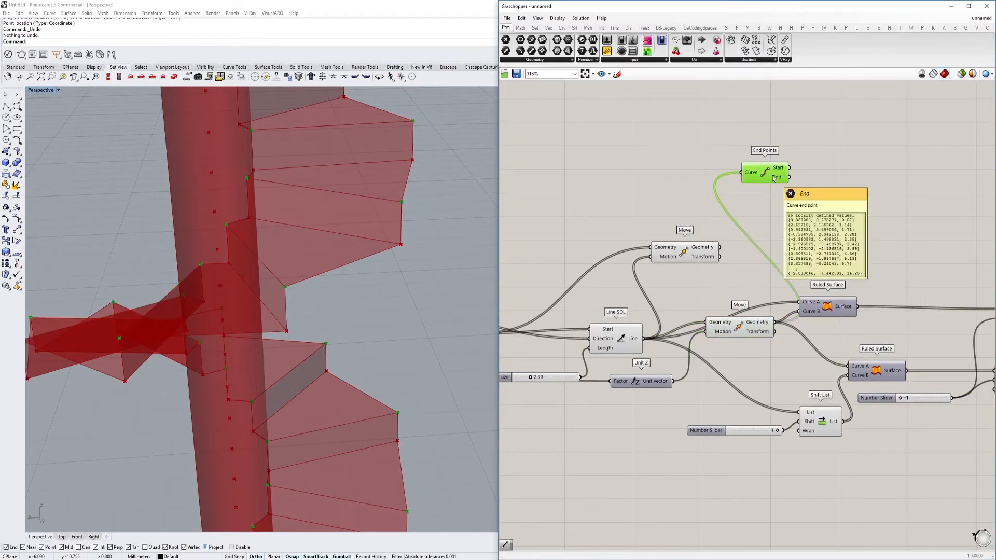
# Compare the End Points outputs with the new Move's points and delete the End Points component
pyautogui.scroll(2, 707, 250)
pyautogui.click(697, 254)
pyautogui.moveTo(696, 254)
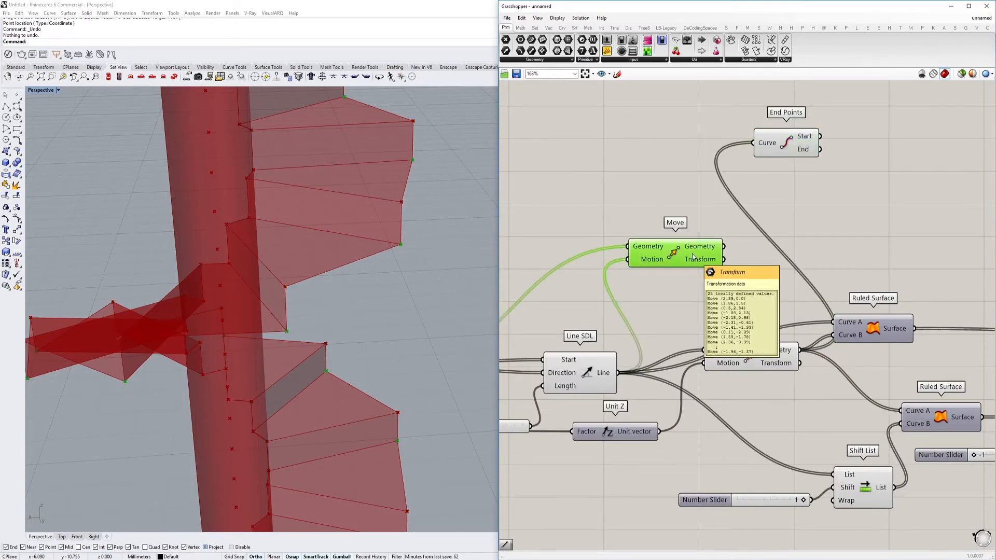
pyautogui.click(776, 148)
pyautogui.moveTo(689, 261); pyautogui.dragTo(659, 257, button='right')
pyautogui.press('Delete')
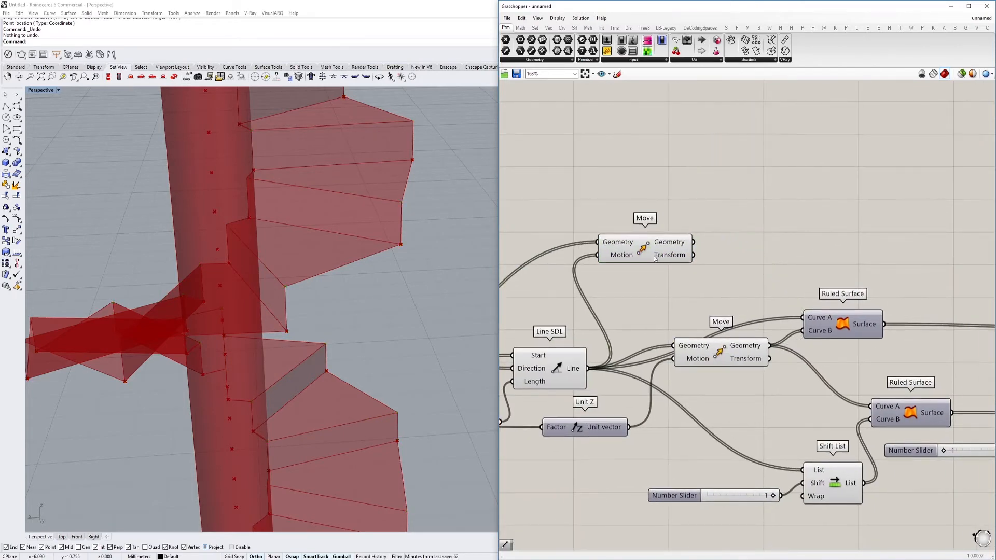
# Relocate the new Move component to the empty canvas area below the Cull Index components
pyautogui.click(652, 260)
pyautogui.scroll(-5, 652, 259)
pyautogui.scroll(5, 835, 375)
pyautogui.moveTo(653, 260); pyautogui.dragTo(844, 376)
pyautogui.moveTo(844, 375); pyautogui.dragTo(706, 371, button='right')
pyautogui.scroll(3, 707, 372)
pyautogui.moveTo(707, 372); pyautogui.dragTo(805, 415)
pyautogui.scroll(-4, 806, 415)
pyautogui.moveTo(806, 415); pyautogui.dragTo(738, 384, button='right')
pyautogui.scroll(4, 764, 378)
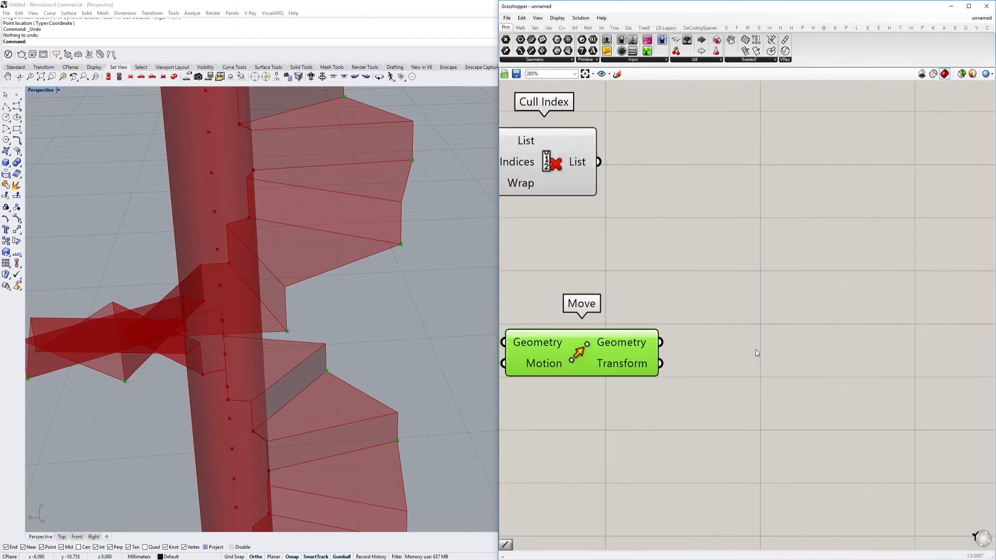
# Add a second Move fed by the relocated Move's Geometry, and place a Unit Z component beneath it
pyautogui.doubleClick(709, 329)
pyautogui.write('move')
pyautogui.press('Return')
pyautogui.moveTo(691, 336); pyautogui.dragTo(804, 372)
pyautogui.doubleClick(675, 409)
pyautogui.write('z')
pyautogui.click(670, 399)
pyautogui.moveTo(602, 431); pyautogui.dragTo(699, 394, button='right')
# Add a number slider ranging from -1 to 1.00 as the Unit Z Factor, and connect the vector to the second Move's Motion
pyautogui.doubleClick(616, 405)
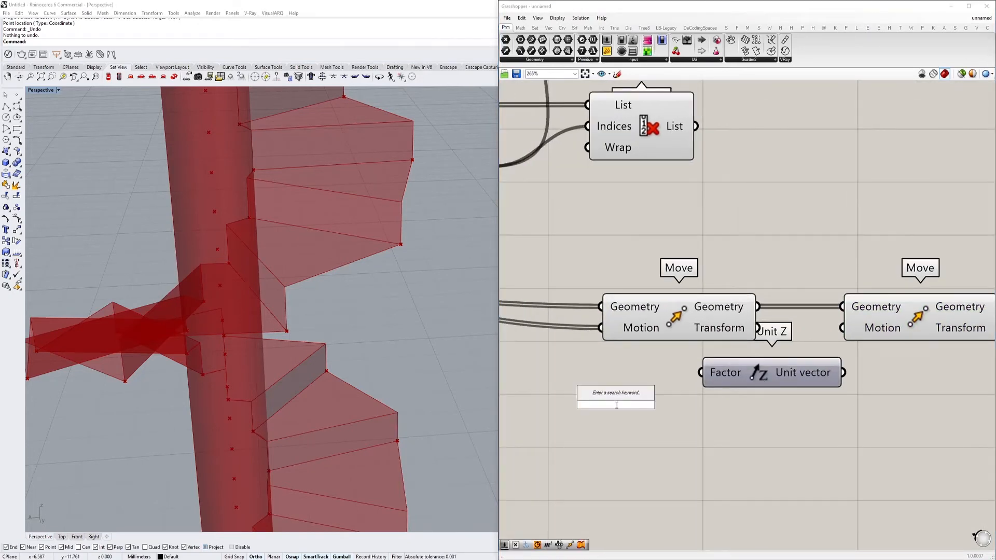
pyautogui.write('1')
pyautogui.press('BackSpace')
pyautogui.write('-1<1')
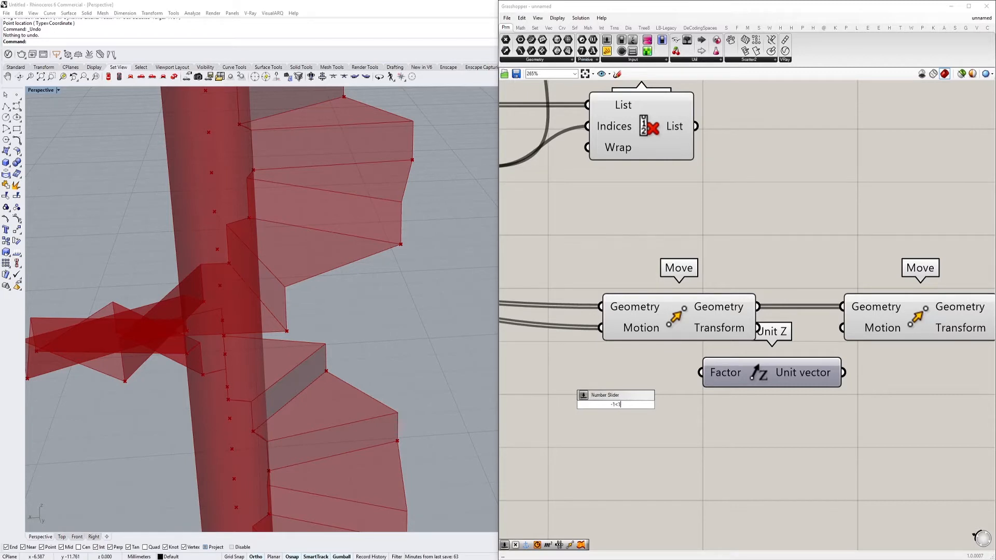
pyautogui.write('.00')
pyautogui.press('Return')
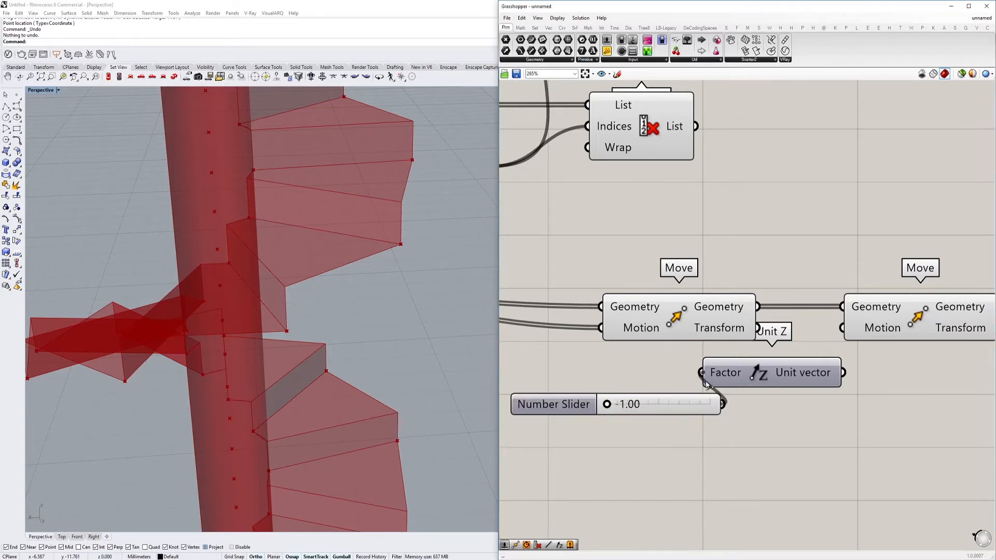
pyautogui.click(858, 337)
pyautogui.scroll(-1, 830, 333)
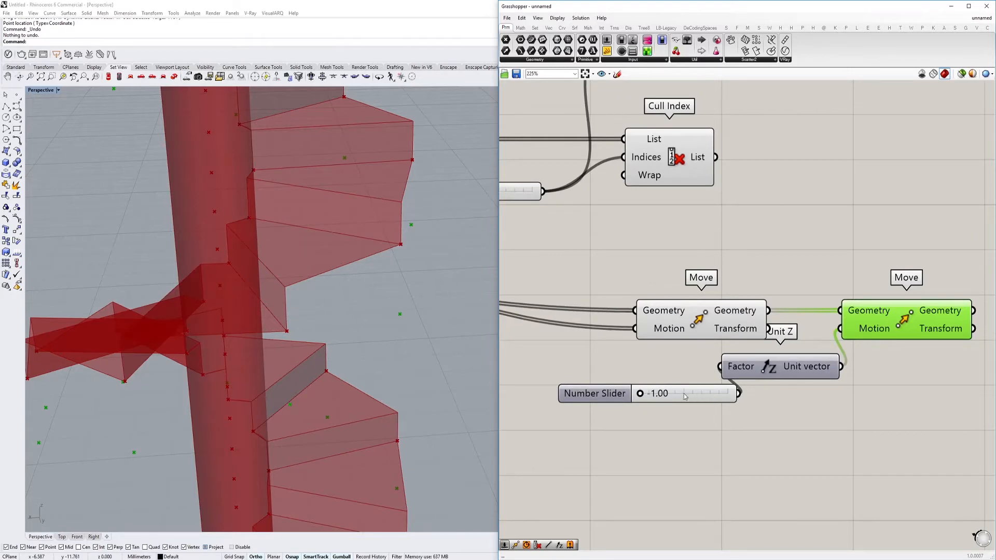
# Set the slider feeding the new Unit Z Factor to -0.37
pyautogui.moveTo(668, 393); pyautogui.dragTo(667, 394)
pyautogui.moveTo(353, 374); pyautogui.dragTo(322, 332, button='right')
pyautogui.moveTo(913, 327); pyautogui.dragTo(793, 328, button='right')
pyautogui.scroll(-4, 830, 329)
pyautogui.moveTo(877, 325); pyautogui.dragTo(768, 333, button='right')
pyautogui.click(768, 333)
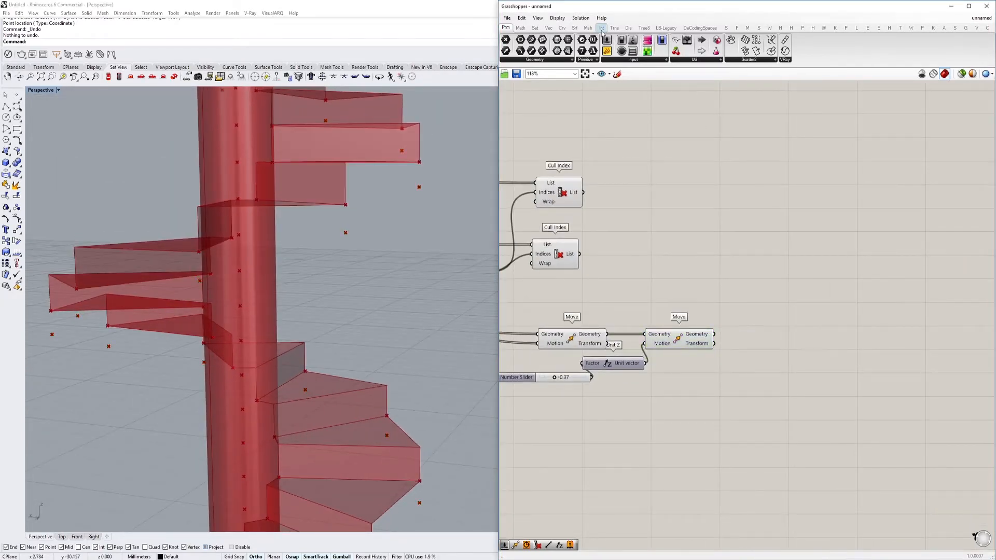
# Look through the available curve analysis and primitive components
pyautogui.click(562, 28)
pyautogui.click(549, 60)
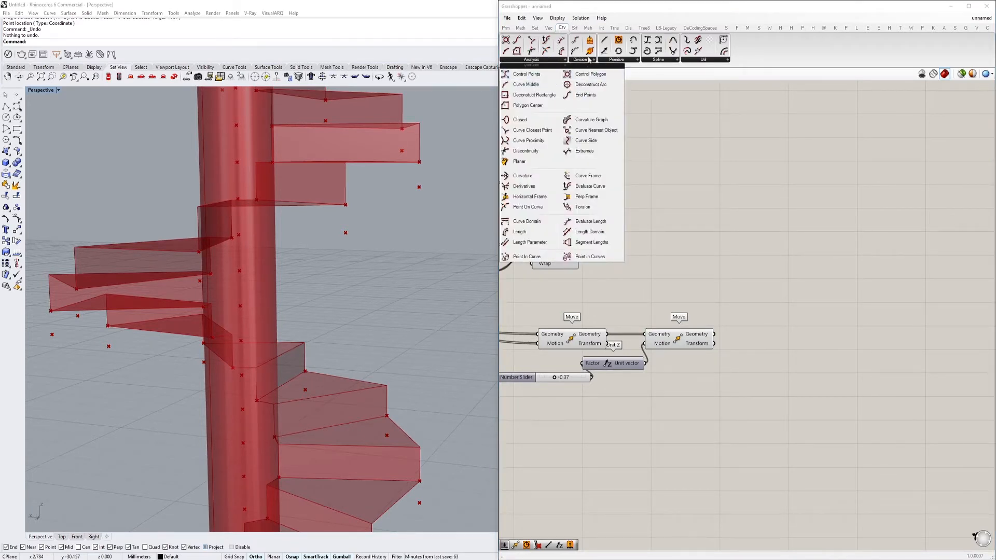
pyautogui.click(616, 60)
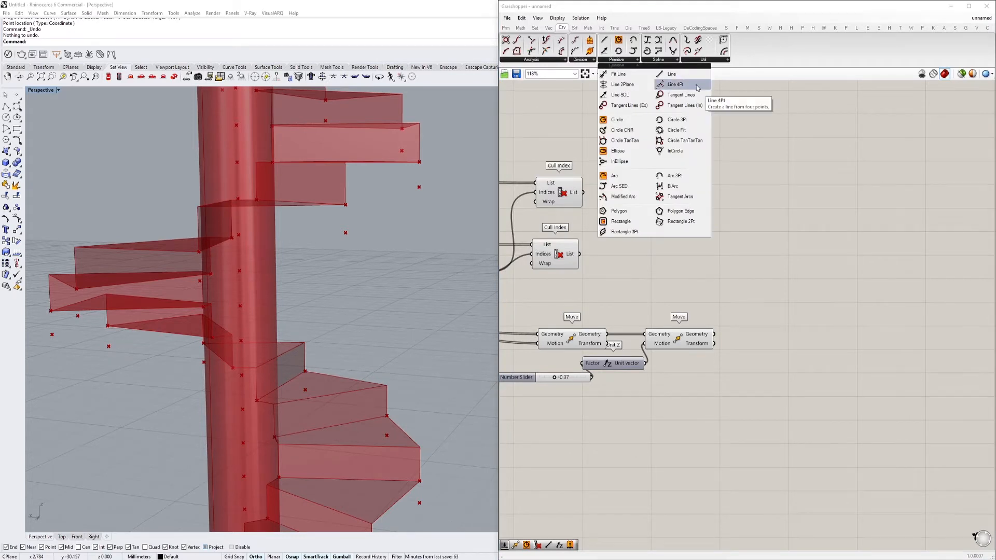
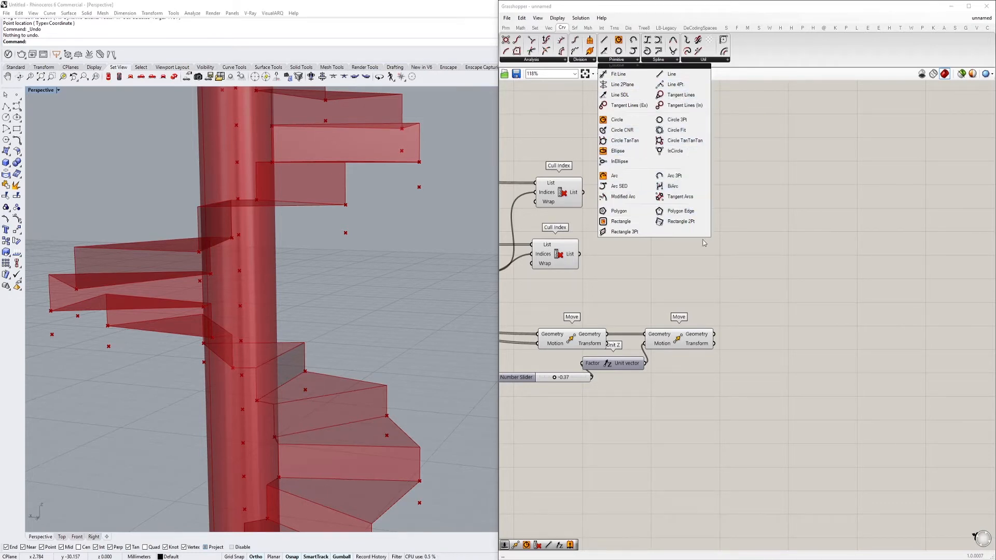
# Add a PolyLine component in the empty canvas area above the second Move
pyautogui.doubleClick(737, 258)
pyautogui.write('polyline')
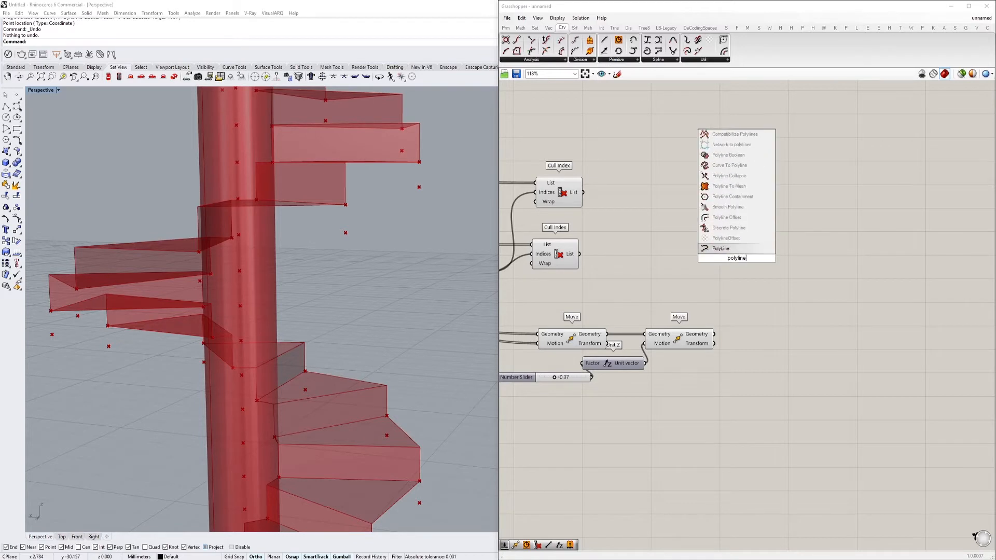
pyautogui.press('Return')
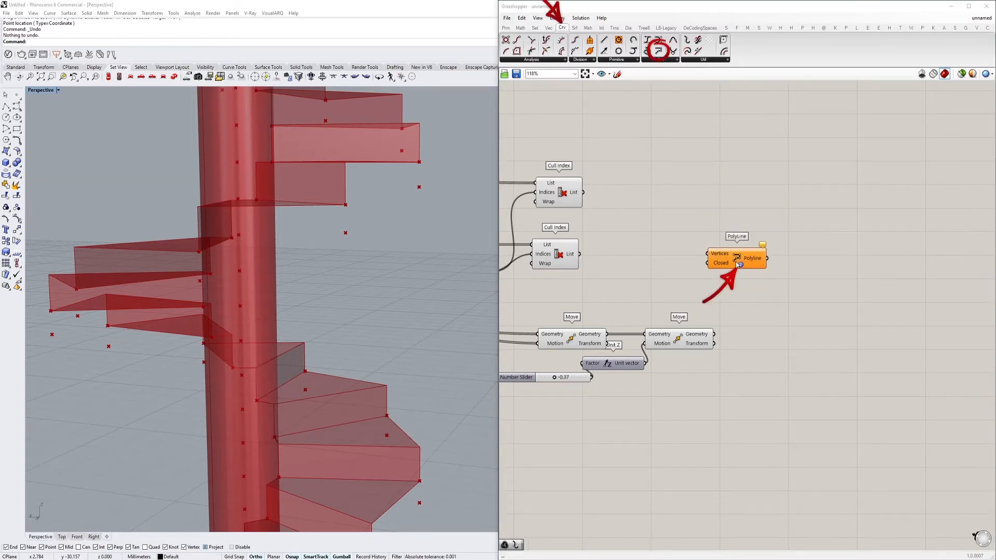
# Add an Interpolate (t) component and connect the second Move's Geometry to its Vertices
pyautogui.click(656, 60)
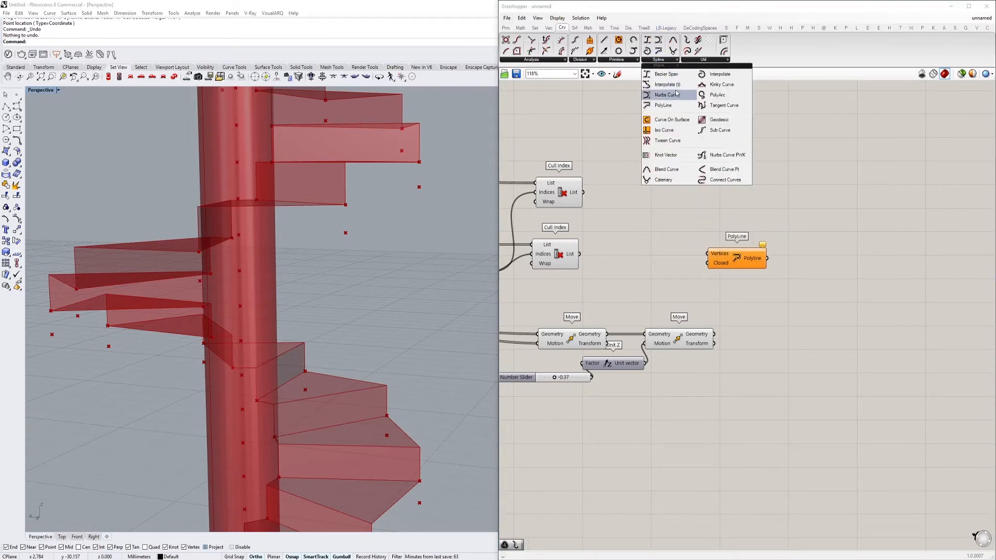
pyautogui.moveTo(666, 85); pyautogui.dragTo(775, 389)
pyautogui.scroll(3, 737, 352)
pyautogui.moveTo(655, 333); pyautogui.dragTo(665, 371)
pyautogui.moveTo(707, 361); pyautogui.dragTo(734, 389)
pyautogui.moveTo(782, 402); pyautogui.dragTo(802, 350)
pyautogui.scroll(10, 442, 218)
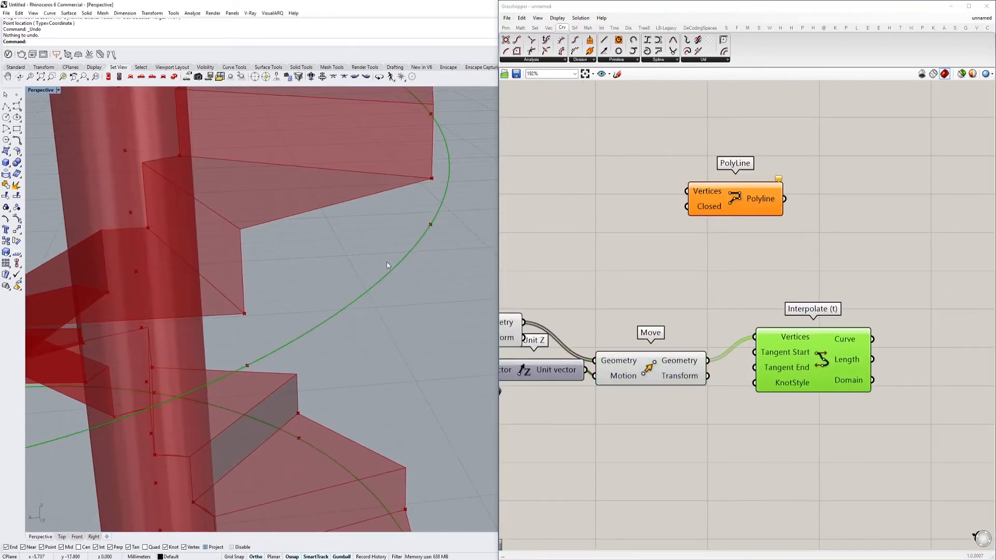
# Add a Nurbs Curve component above Interpolate (t) and connect the second Move's Geometry to its Vertices
pyautogui.click(679, 255)
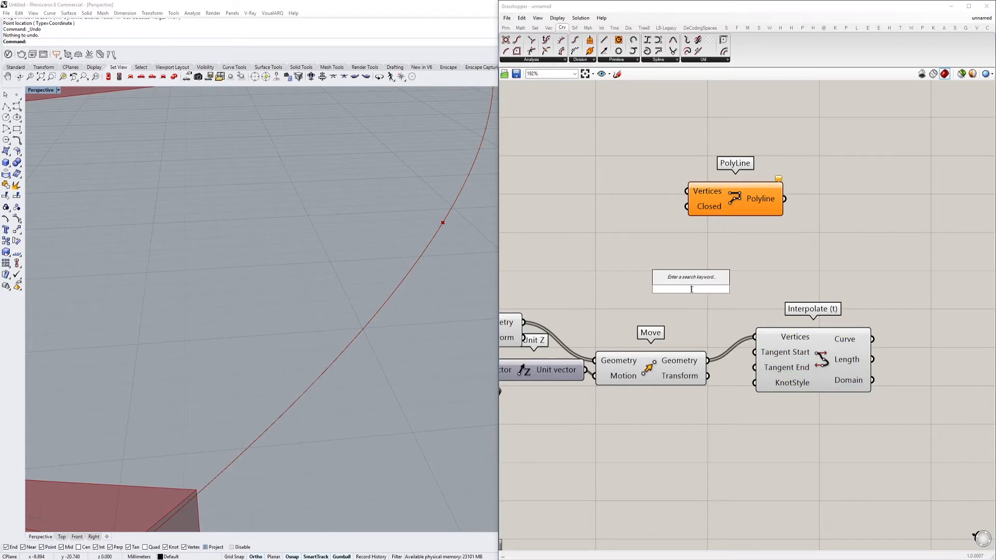
pyautogui.click(746, 223)
pyautogui.moveTo(733, 222); pyautogui.dragTo(817, 266)
pyautogui.moveTo(756, 259); pyautogui.dragTo(708, 360)
pyautogui.scroll(-5, 356, 225)
pyautogui.scroll(-8, 357, 228)
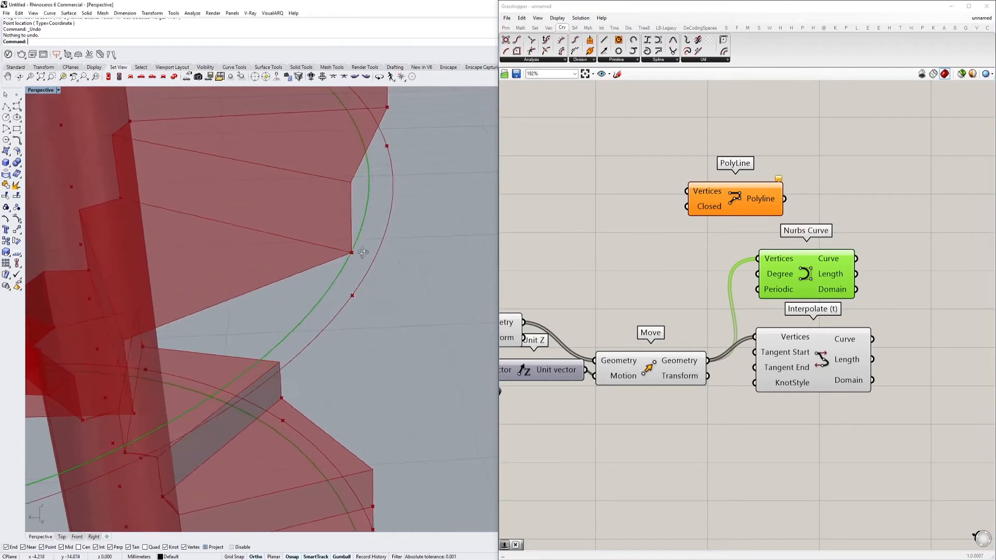
pyautogui.scroll(5, 333, 262)
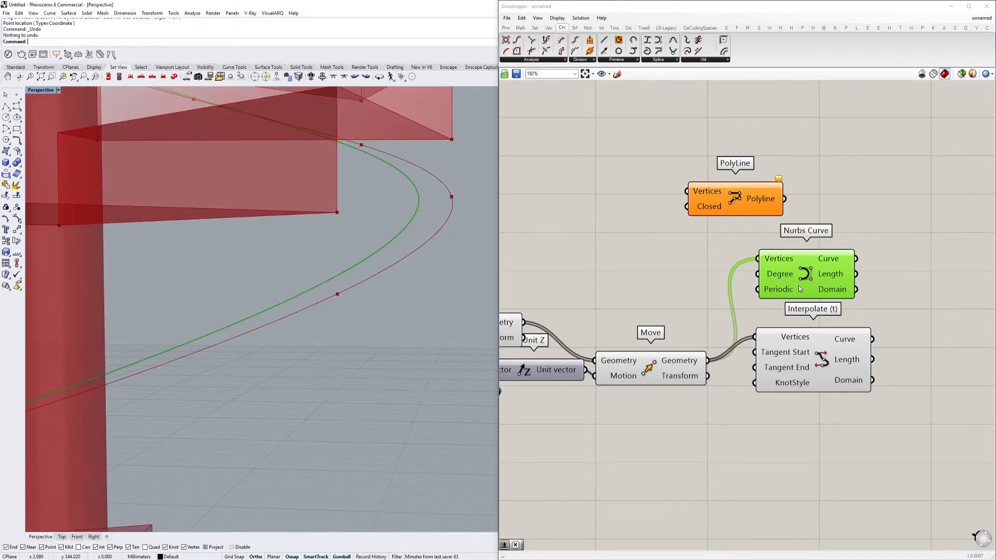
# Compare the Nurbs Curve result with the Interpolate (t) curve and delete the Nurbs Curve component
pyautogui.moveTo(798, 289); pyautogui.dragTo(776, 287)
pyautogui.click(797, 356)
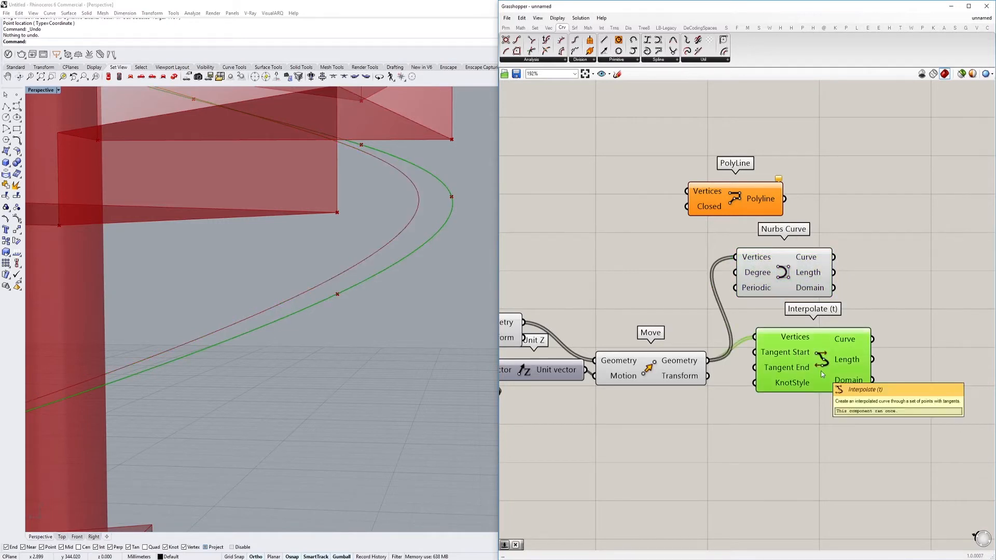
pyautogui.click(785, 259)
pyautogui.press('Delete')
# Replace Interpolate (t) with an Interpolate component, connecting the second Move's Geometry to its Vertices
pyautogui.doubleClick(785, 260)
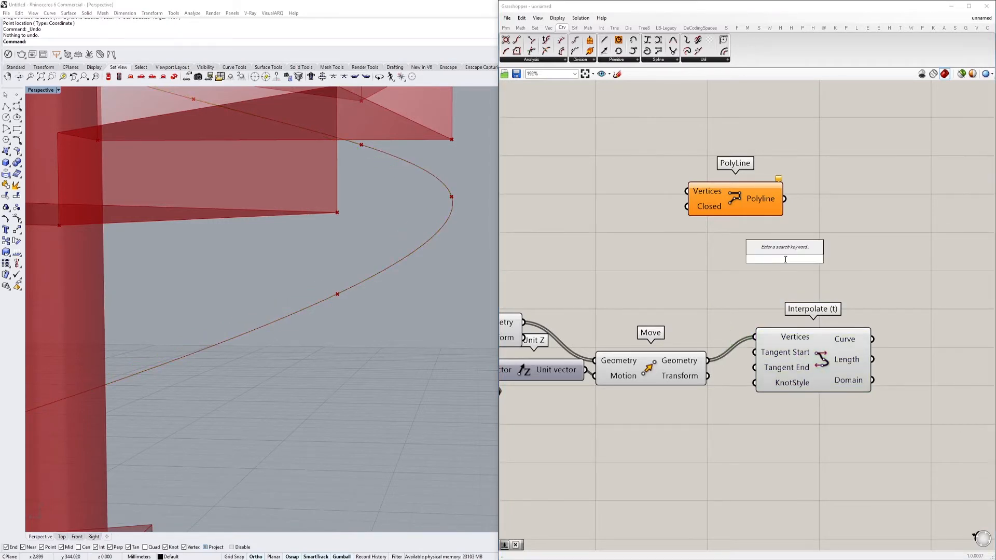
pyautogui.write('interpolta')
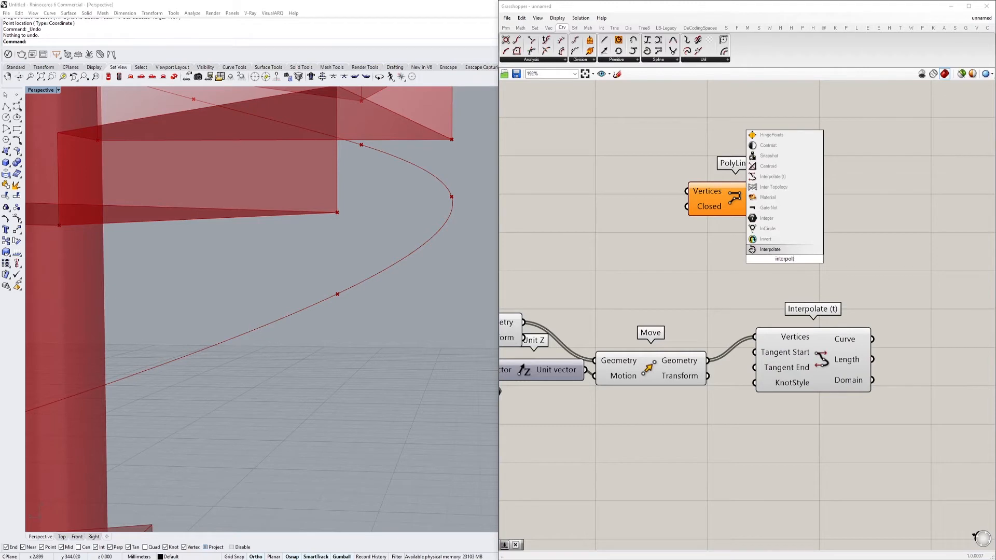
pyautogui.click(794, 250)
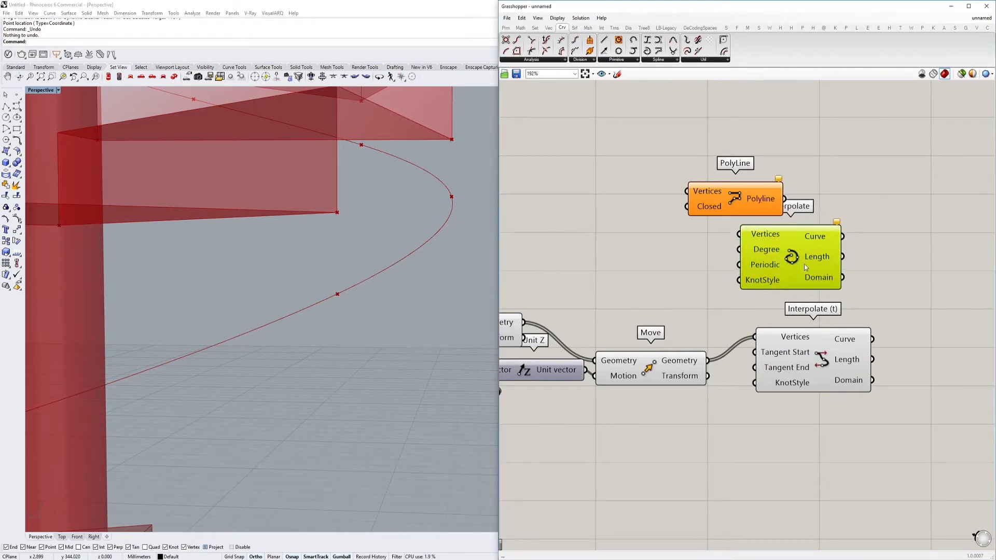
pyautogui.moveTo(821, 350); pyautogui.dragTo(829, 400)
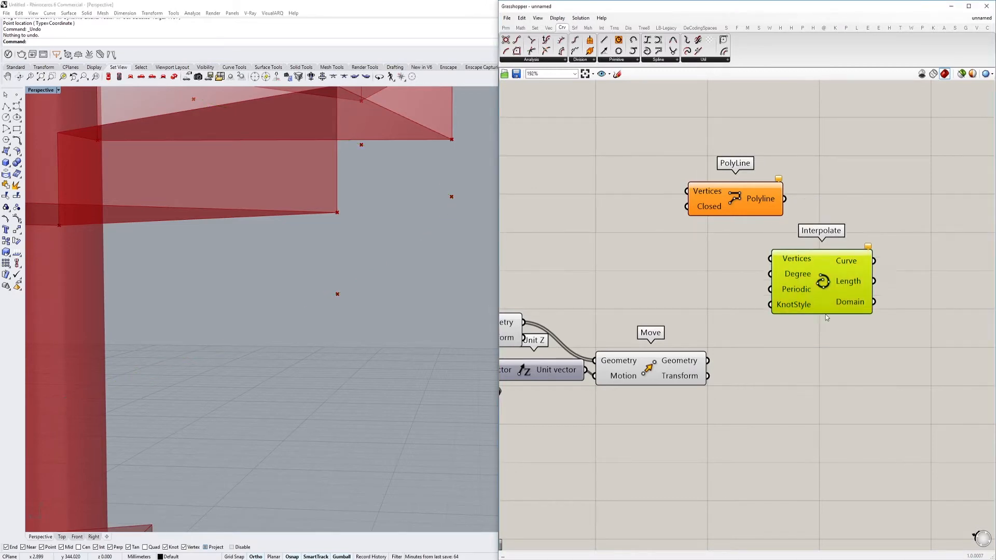
pyautogui.moveTo(826, 315); pyautogui.dragTo(827, 361)
pyautogui.moveTo(707, 361); pyautogui.dragTo(835, 371)
# Examine how the interpolated curve follows the outer stair points in the Perspective and Top views
pyautogui.moveTo(343, 233); pyautogui.dragTo(365, 157, button='right')
pyautogui.scroll(4, 376, 235)
pyautogui.scroll(4, 427, 252)
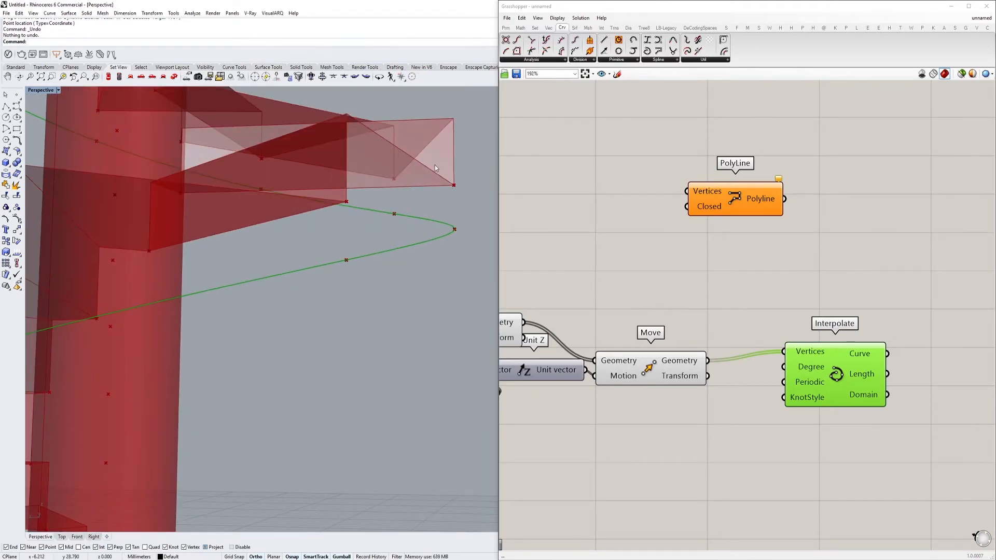
pyautogui.moveTo(459, 186); pyautogui.dragTo(211, 111, button='right')
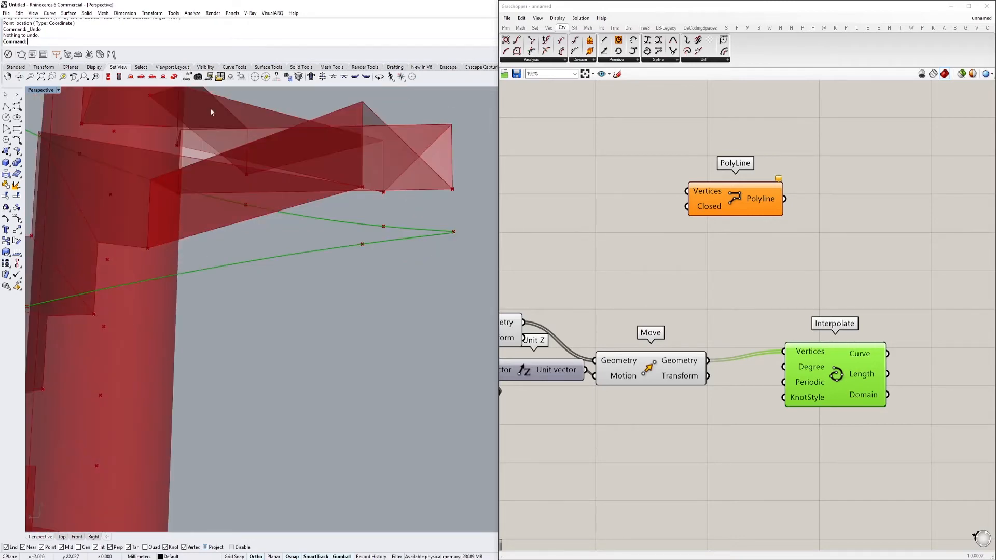
pyautogui.doubleClick(42, 90)
pyautogui.doubleClick(35, 94)
pyautogui.scroll(10, 491, 303)
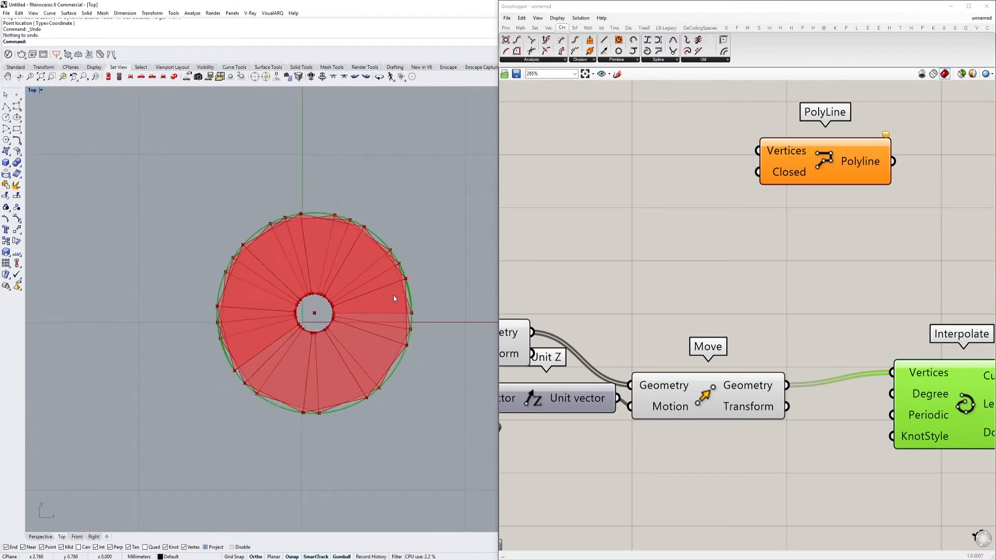
pyautogui.scroll(-5, 246, 151)
pyautogui.scroll(5, 278, 171)
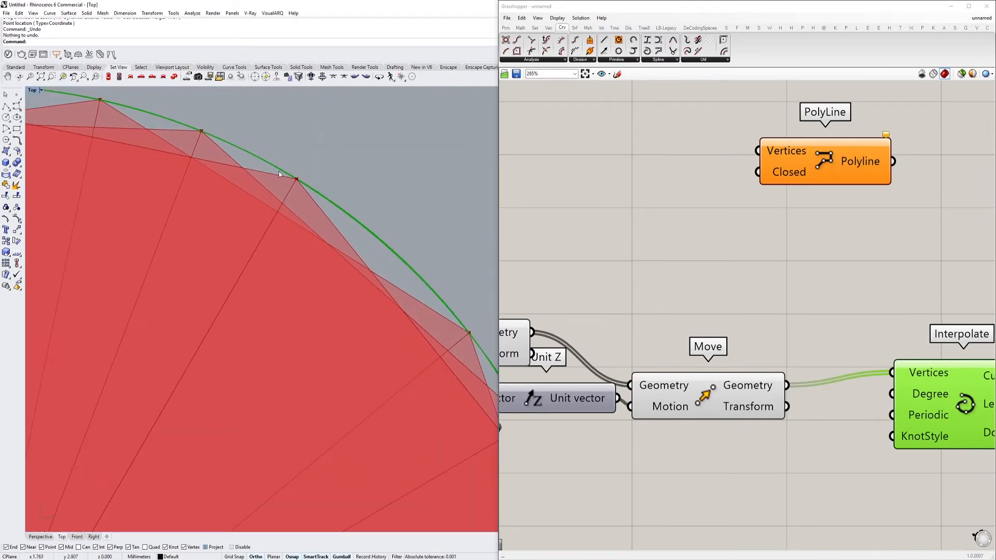
# Return to the Perspective view and examine the gaps between the outer tread edges and the interpolated curve
pyautogui.doubleClick(29, 92)
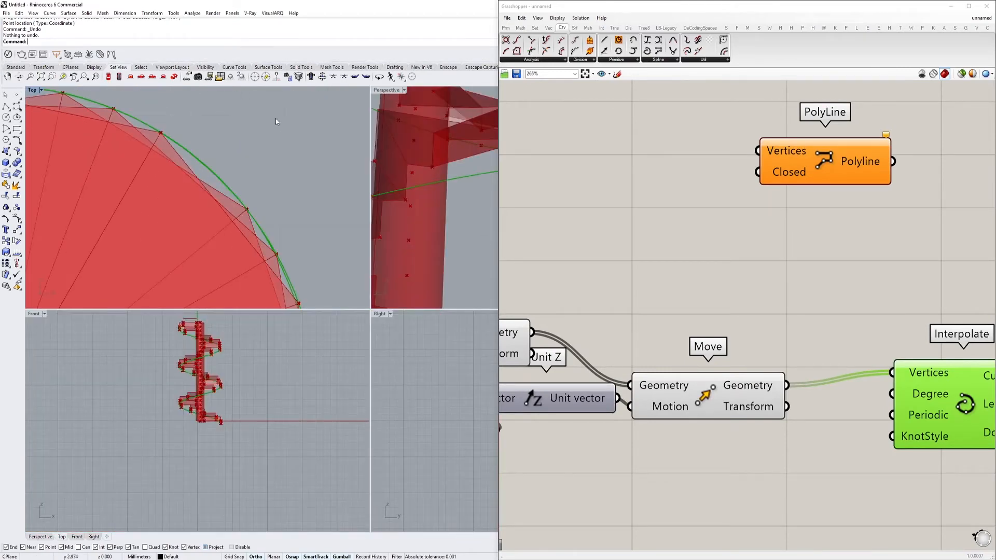
pyautogui.doubleClick(387, 90)
pyautogui.scroll(-3, 327, 267)
pyautogui.scroll(5, 326, 267)
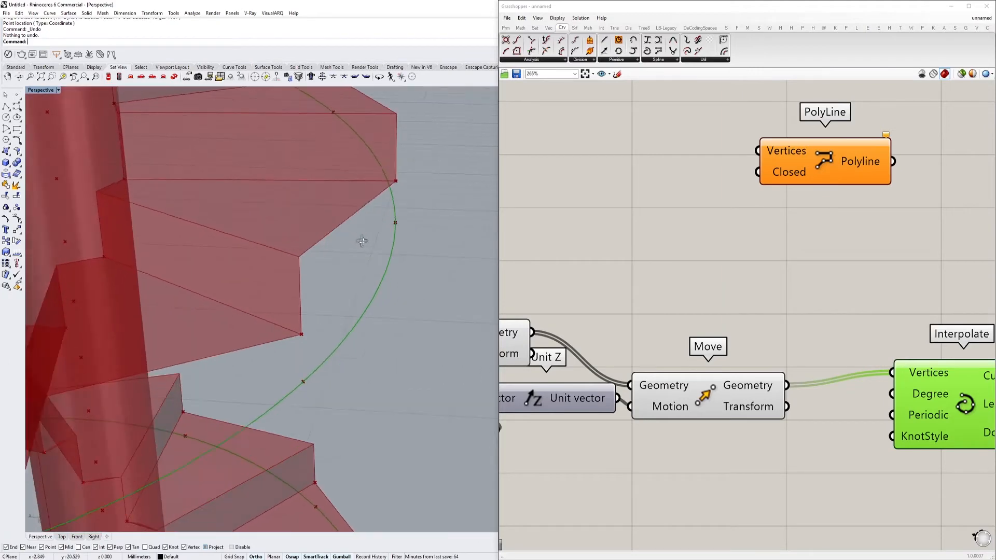
pyautogui.scroll(2, 327, 267)
pyautogui.moveTo(322, 270); pyautogui.dragTo(231, 286, button='right')
pyautogui.moveTo(258, 320); pyautogui.dragTo(306, 317, button='right')
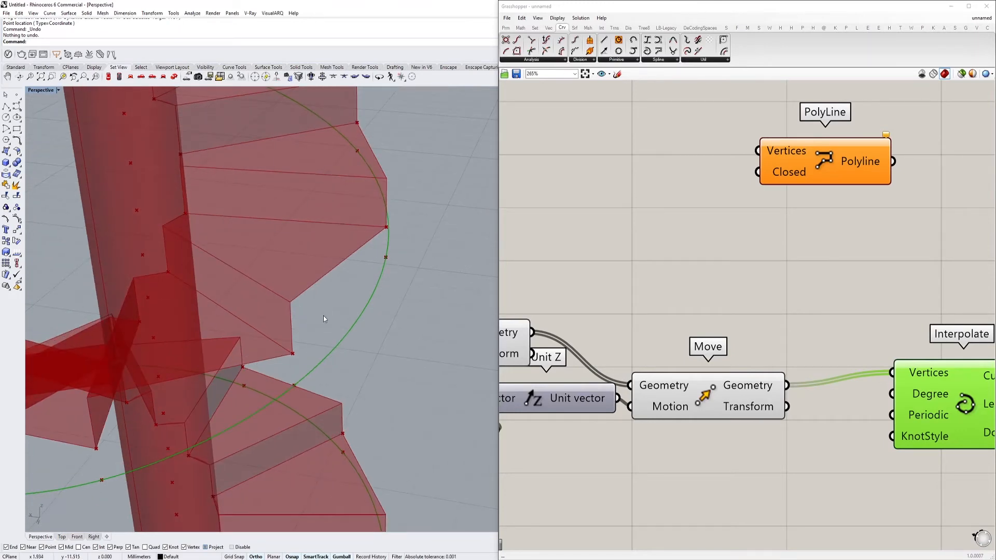
pyautogui.moveTo(323, 313); pyautogui.dragTo(326, 345, button='right')
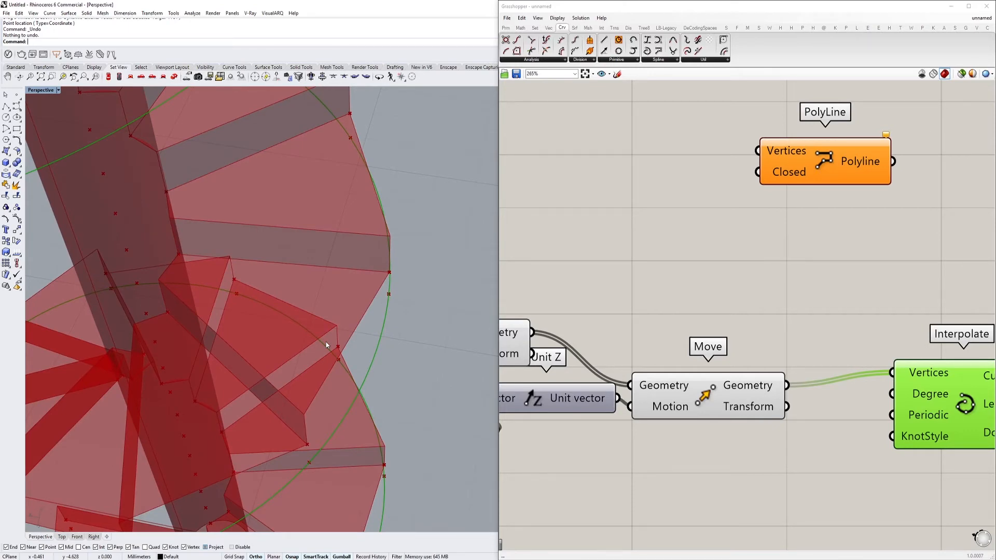
pyautogui.moveTo(693, 296); pyautogui.dragTo(678, 284, button='right')
pyautogui.scroll(-4, 677, 283)
pyautogui.moveTo(814, 333); pyautogui.dragTo(686, 282, button='right')
pyautogui.scroll(3, 696, 310)
pyautogui.scroll(-2, 708, 296)
pyautogui.moveTo(348, 368); pyautogui.dragTo(299, 335, button='right')
pyautogui.moveTo(367, 318); pyautogui.dragTo(289, 291, button='right')
pyautogui.moveTo(318, 362); pyautogui.dragTo(335, 345, button='right')
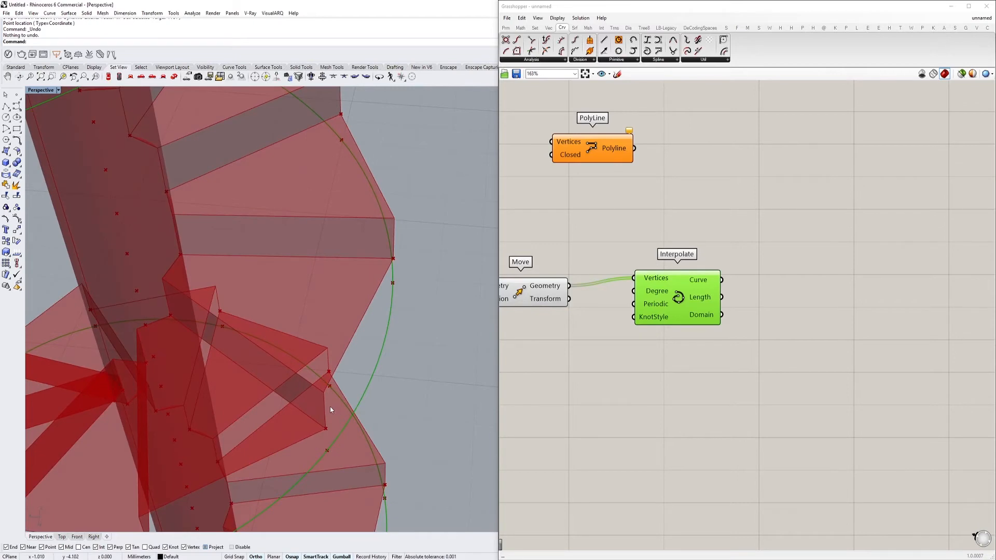
pyautogui.moveTo(374, 273); pyautogui.dragTo(320, 222, button='right')
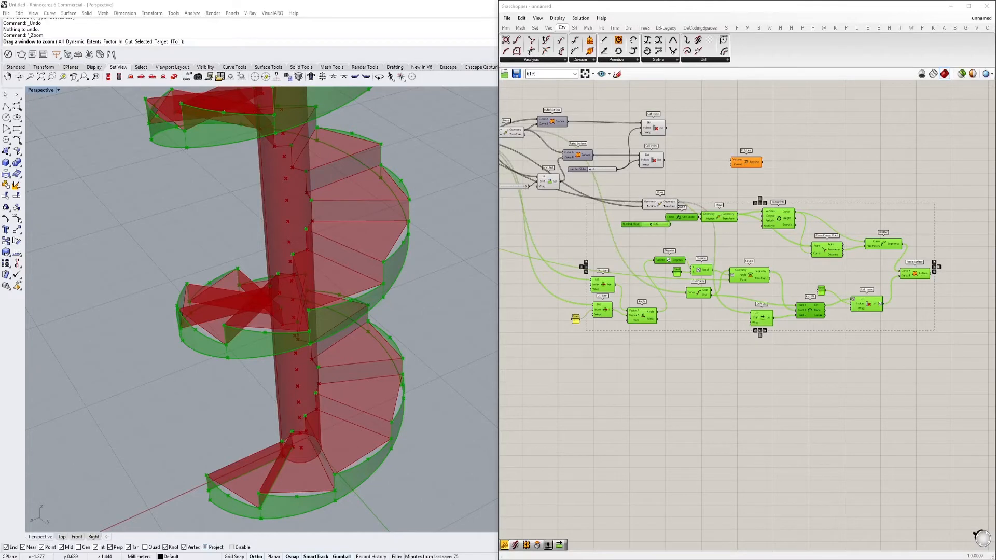
# Delete the selected chain of underside curve and surface components that follows the first relocated Move
pyautogui.moveTo(413, 281); pyautogui.dragTo(378, 291, button='right')
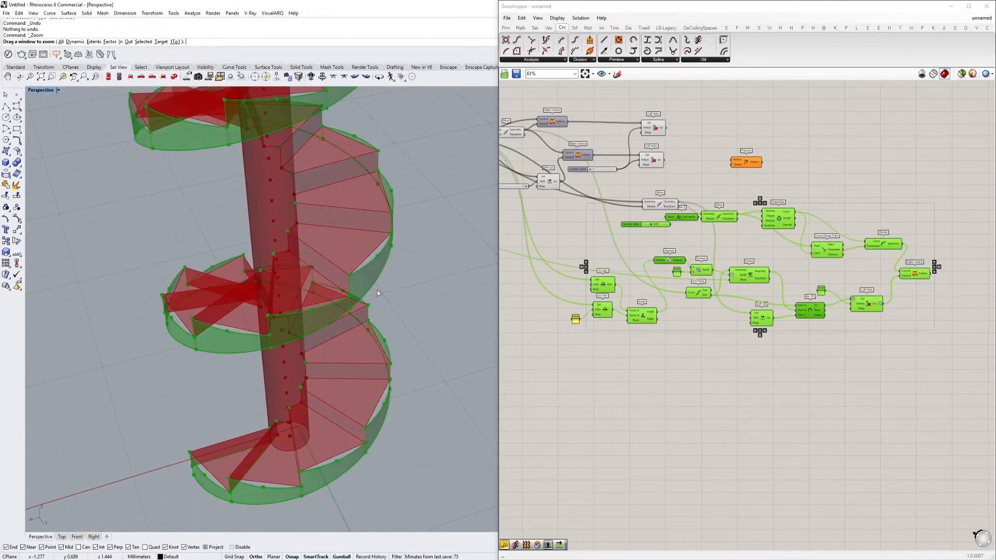
pyautogui.scroll(4, 700, 237)
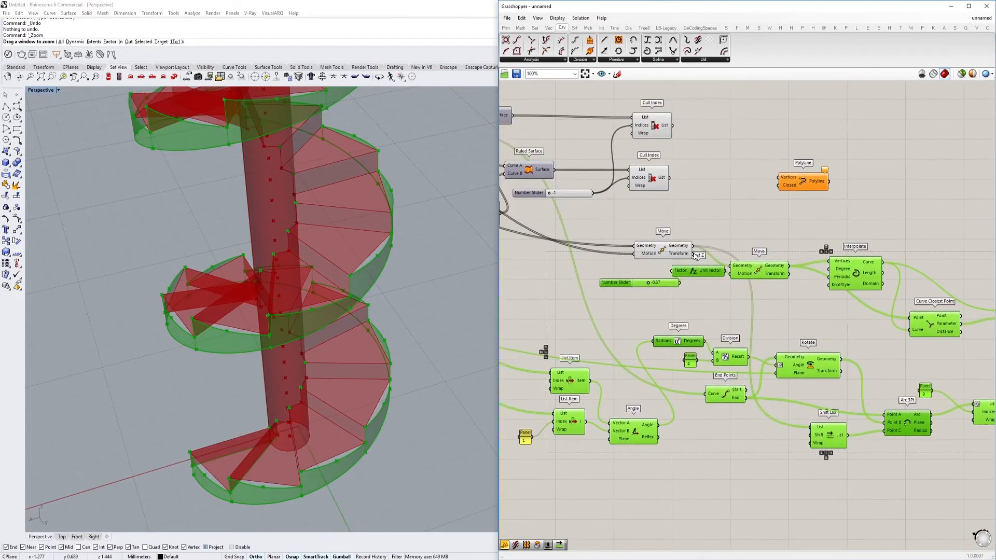
pyautogui.press('Delete')
pyautogui.hotkey('ctrl', 'z')
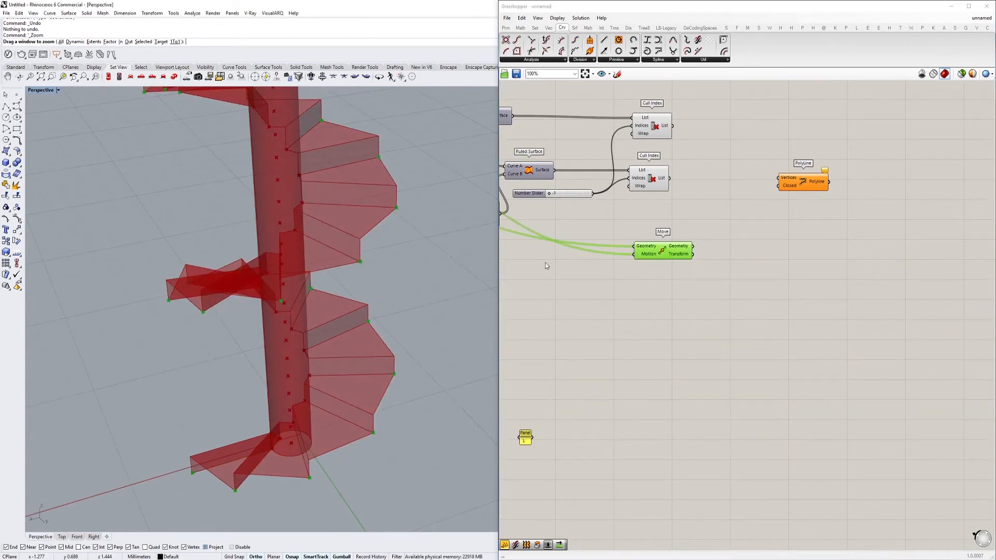
# Examine the treads around the central column and the lines output by the Move that feeds the Ruled Surfaces
pyautogui.moveTo(611, 264); pyautogui.dragTo(680, 285, button='right')
pyautogui.scroll(5, 293, 279)
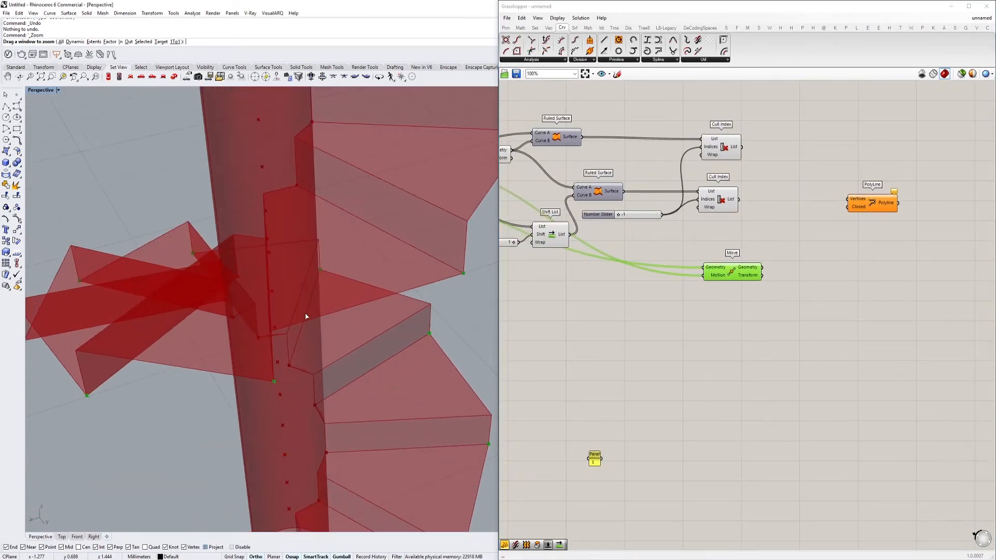
pyautogui.scroll(-2, 291, 280)
pyautogui.rightClick(289, 280)
pyautogui.moveTo(289, 280); pyautogui.dragTo(274, 311, button='right')
pyautogui.scroll(-3, 270, 310)
pyautogui.moveTo(680, 279); pyautogui.dragTo(754, 294, button='right')
pyautogui.scroll(-1, 753, 294)
pyautogui.click(600, 192)
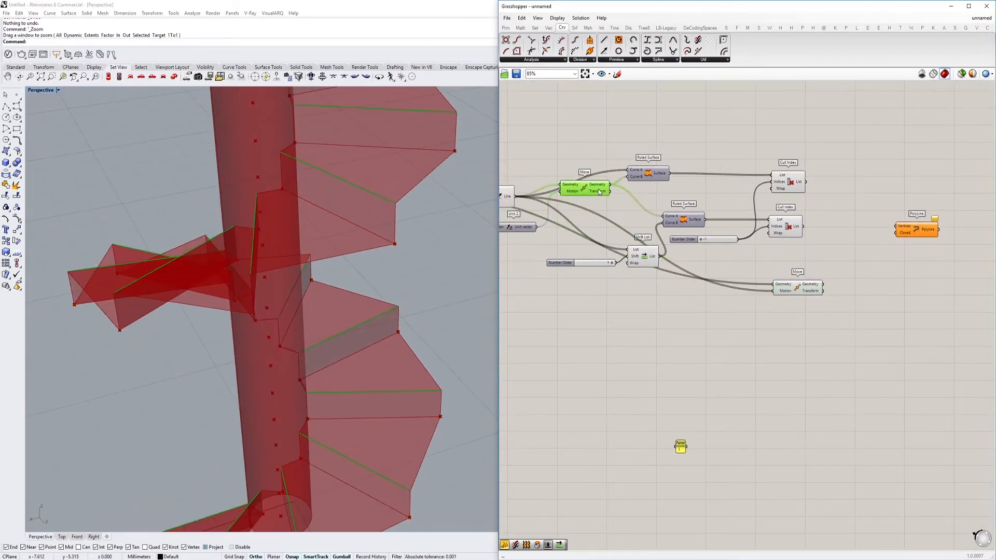
pyautogui.moveTo(326, 258); pyautogui.dragTo(358, 271, button='right')
# Add an End Points component and connect the Geometry of the Move feeding the Ruled Surfaces to its Curve input
pyautogui.doubleClick(748, 329)
pyautogui.write('end')
pyautogui.click(733, 322)
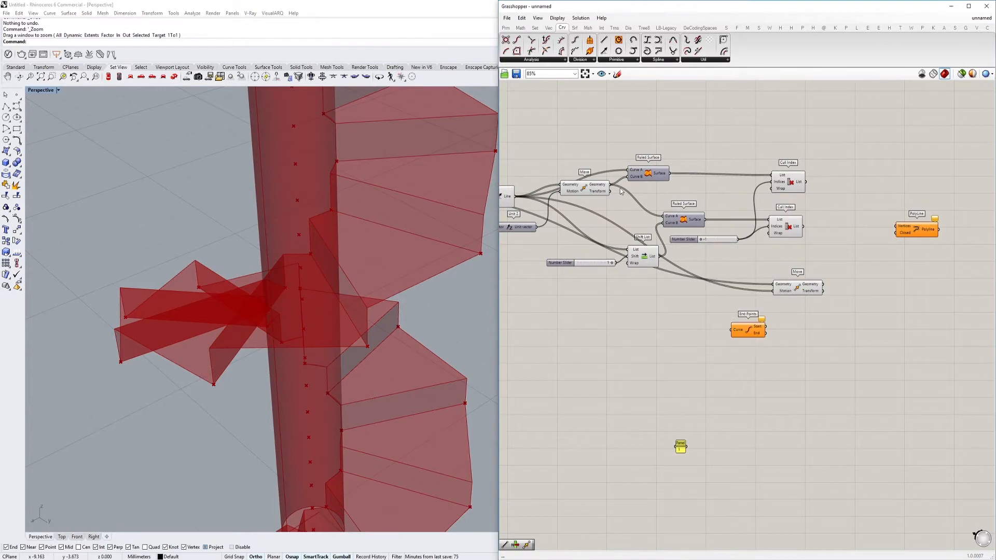
pyautogui.moveTo(633, 227); pyautogui.dragTo(731, 330)
pyautogui.click(745, 329)
# Examine the End Points outputs and the Line SDL lines along the lowest treads
pyautogui.moveTo(441, 312); pyautogui.dragTo(421, 315, button='right')
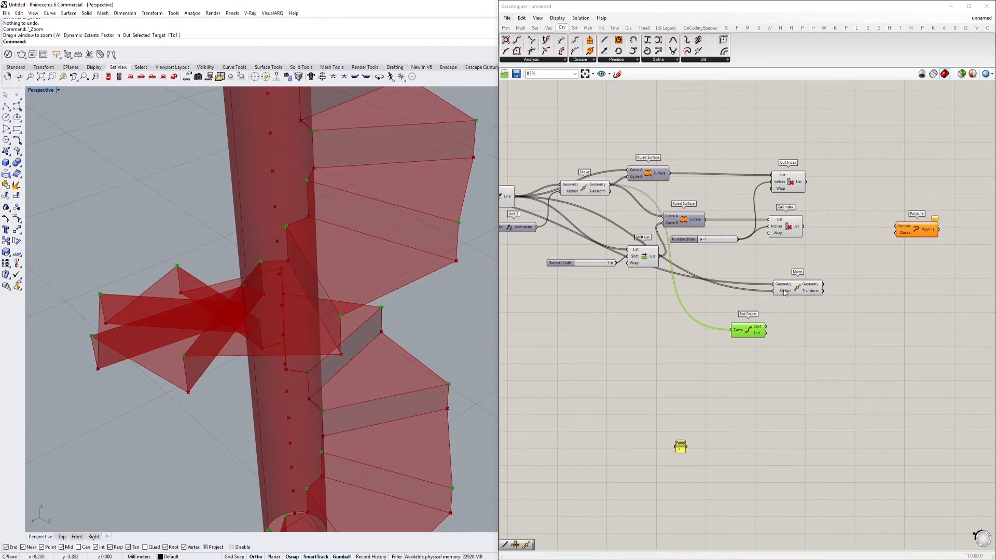
pyautogui.moveTo(798, 318); pyautogui.dragTo(710, 309, button='right')
pyautogui.scroll(3, 711, 311)
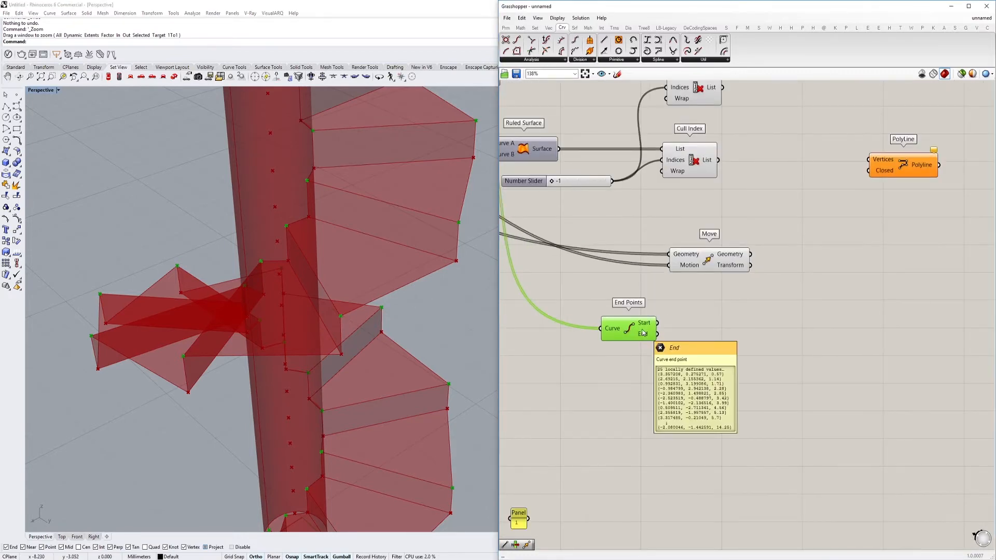
pyautogui.scroll(-4, 675, 307)
pyautogui.moveTo(673, 307); pyautogui.dragTo(785, 311, button='right')
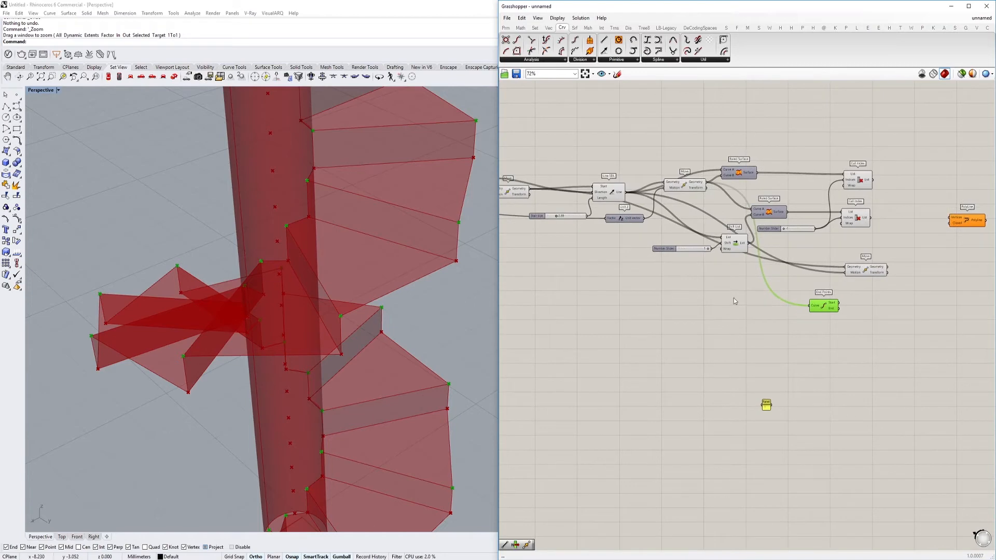
pyautogui.click(624, 189)
pyautogui.moveTo(349, 295); pyautogui.dragTo(350, 253, button='right')
pyautogui.scroll(5, 280, 371)
pyautogui.moveTo(280, 369); pyautogui.dragTo(284, 368, button='right')
pyautogui.moveTo(342, 350); pyautogui.dragTo(353, 368, button='right')
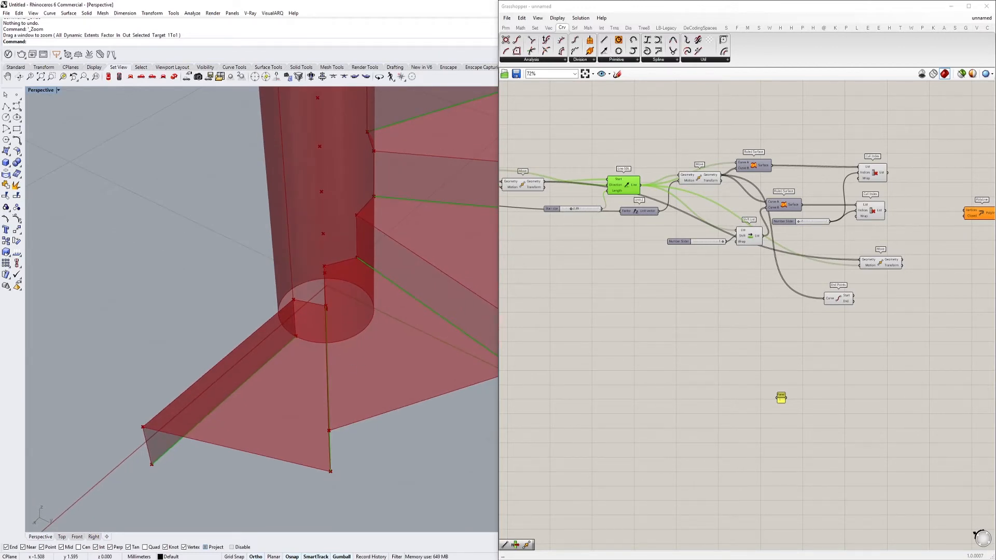
# Add the Angle component with Vector A, Vector B and Plane inputs, placing it between End Points and the Panel
pyautogui.doubleClick(659, 289)
pyautogui.write('angle')
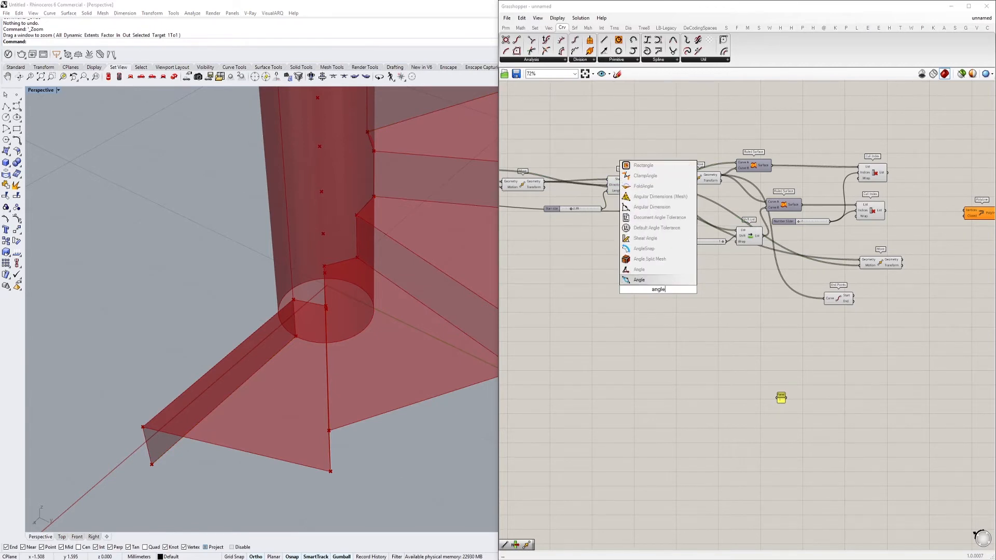
pyautogui.click(639, 269)
pyautogui.scroll(3, 689, 284)
pyautogui.scroll(1, 688, 284)
pyautogui.moveTo(689, 285); pyautogui.dragTo(582, 236, button='right')
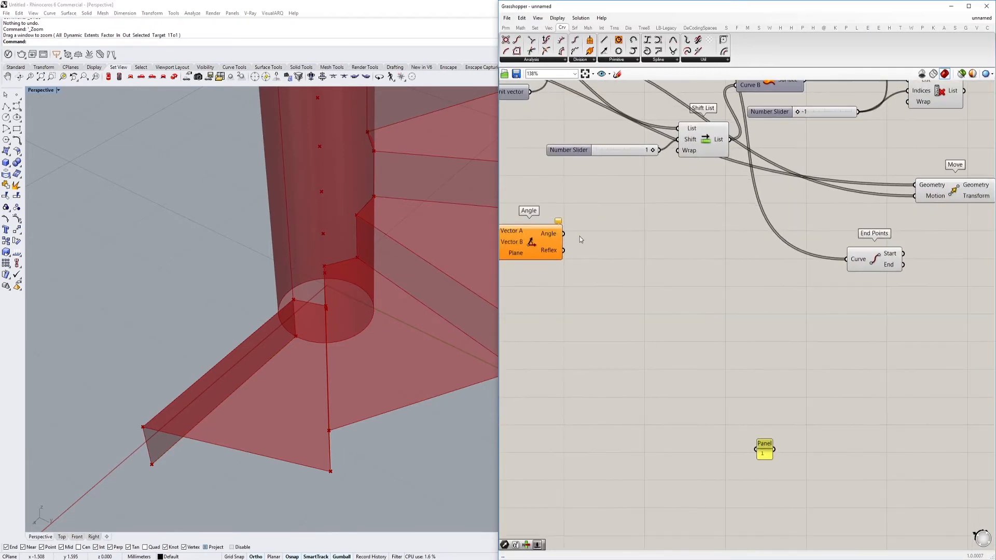
pyautogui.moveTo(541, 240); pyautogui.dragTo(712, 335)
pyautogui.scroll(-2, 711, 334)
pyautogui.moveTo(712, 335); pyautogui.dragTo(749, 368, button='right')
# Add a List Item component before the Angle component
pyautogui.click(569, 158)
pyautogui.moveTo(615, 294); pyautogui.dragTo(608, 308, button='right')
pyautogui.doubleClick(590, 369)
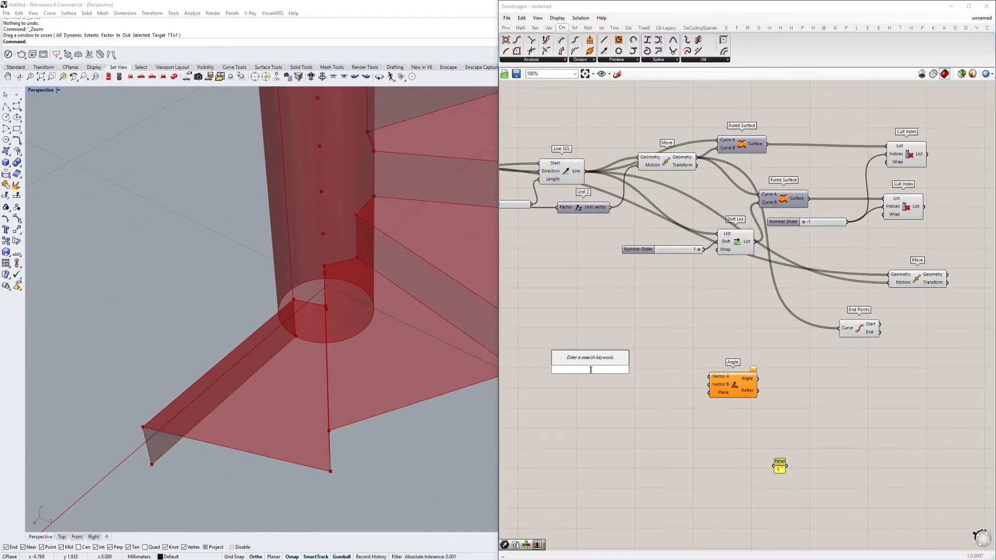
pyautogui.write('list item')
pyautogui.press('Return')
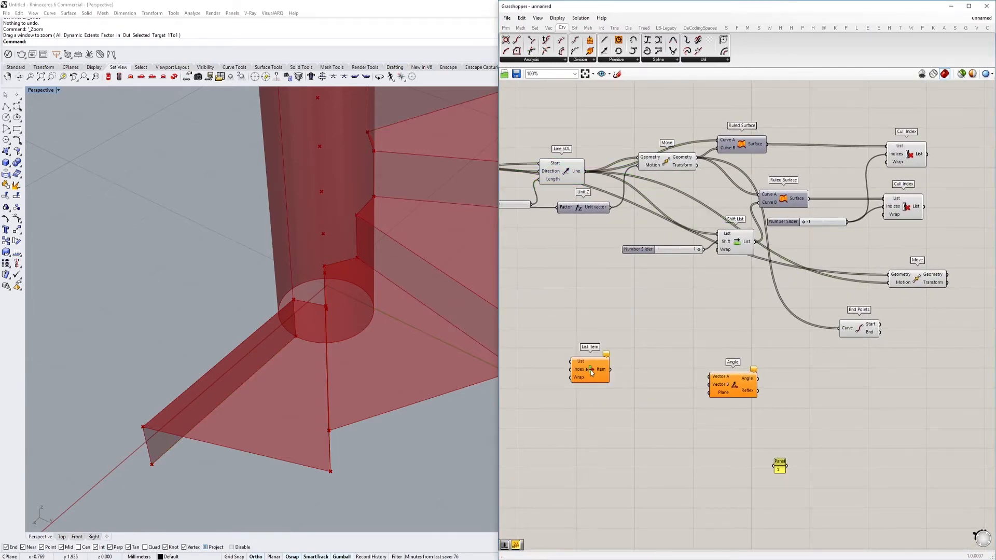
pyautogui.moveTo(592, 372); pyautogui.dragTo(619, 367)
# Add a Panel containing 0 beside the List Item and duplicate the List Item for a second index
pyautogui.click(545, 344)
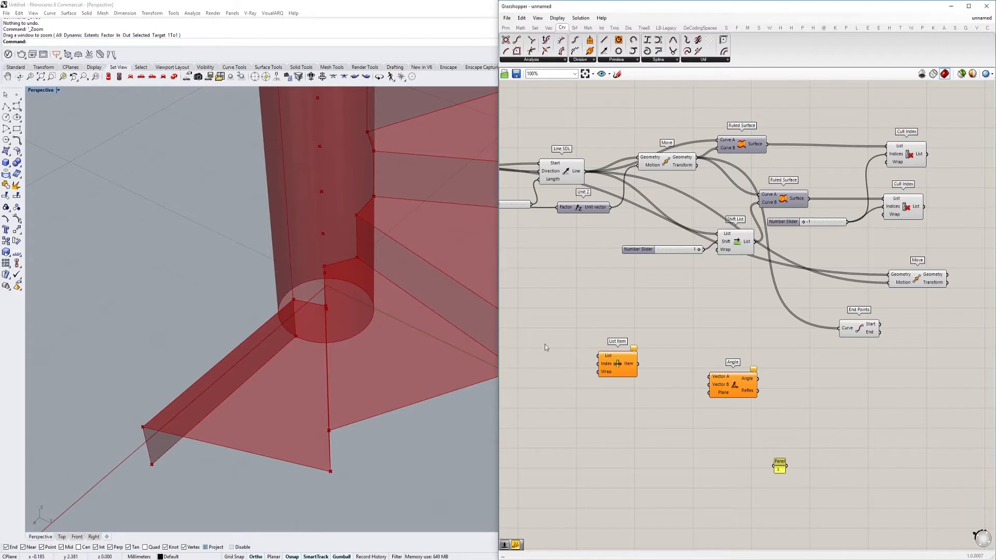
pyautogui.doubleClick(545, 344)
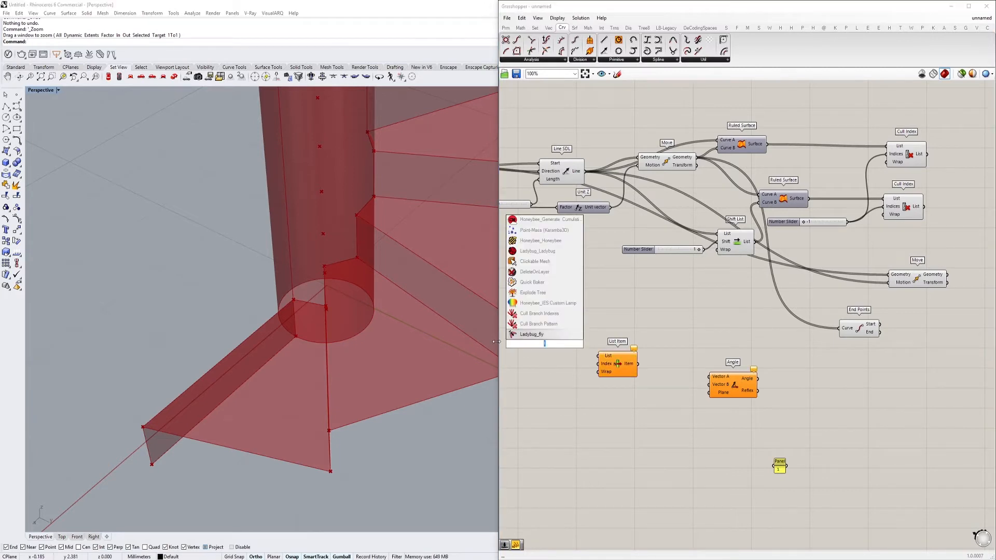
pyautogui.write('panel')
pyautogui.press('Return')
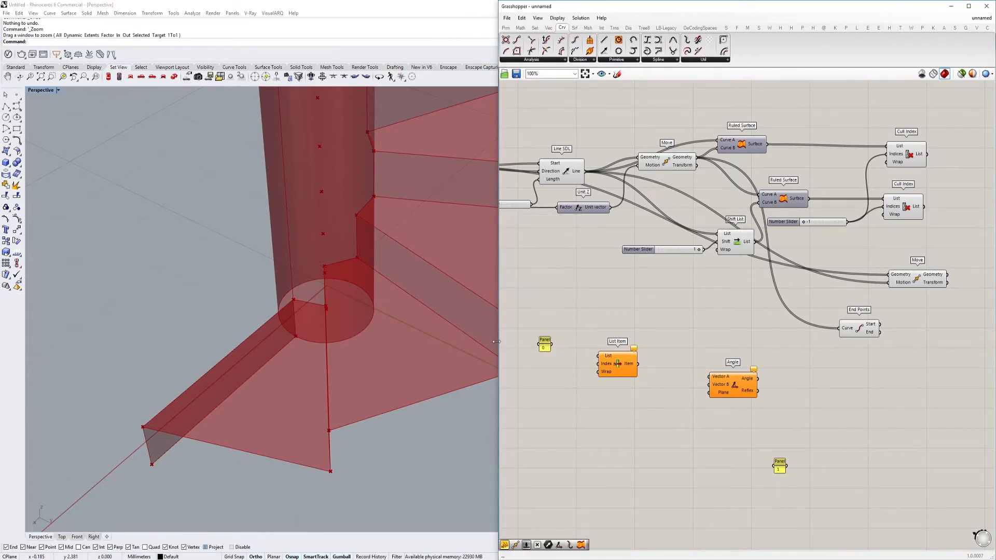
pyautogui.moveTo(590, 362); pyautogui.dragTo(642, 408)
pyautogui.moveTo(786, 466); pyautogui.dragTo(634, 338)
# Feed the Line SDL lines into both List Items at indices 0 and 1, and connect their items to Vector A and Vector B of Angle
pyautogui.scroll(3, 640, 436)
pyautogui.scroll(-3, 661, 385)
pyautogui.scroll(1, 666, 406)
pyautogui.moveTo(673, 382); pyautogui.dragTo(732, 354)
pyautogui.moveTo(649, 328); pyautogui.dragTo(733, 345)
pyautogui.moveTo(404, 356); pyautogui.dragTo(319, 257, button='right')
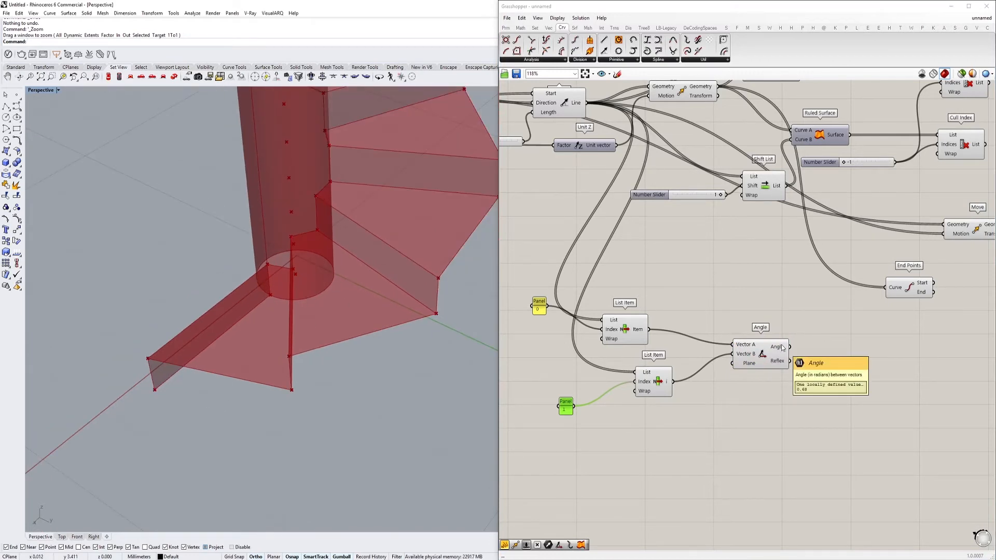
# Add a Degrees component, feed the Angle output into Radians, and read the angle in degrees
pyautogui.moveTo(783, 348); pyautogui.dragTo(734, 391, button='right')
pyautogui.doubleClick(761, 391)
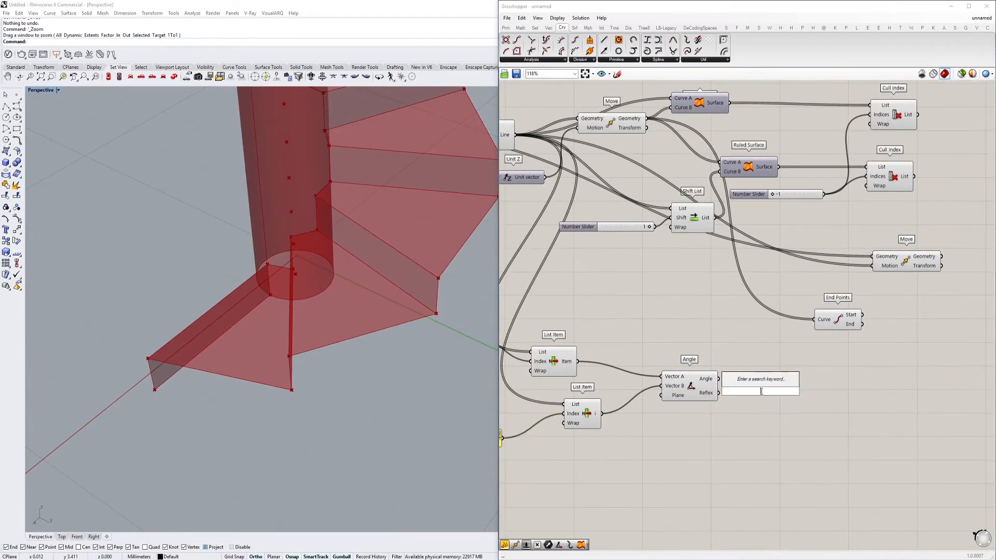
pyautogui.scroll(3, 761, 391)
pyautogui.write('degre')
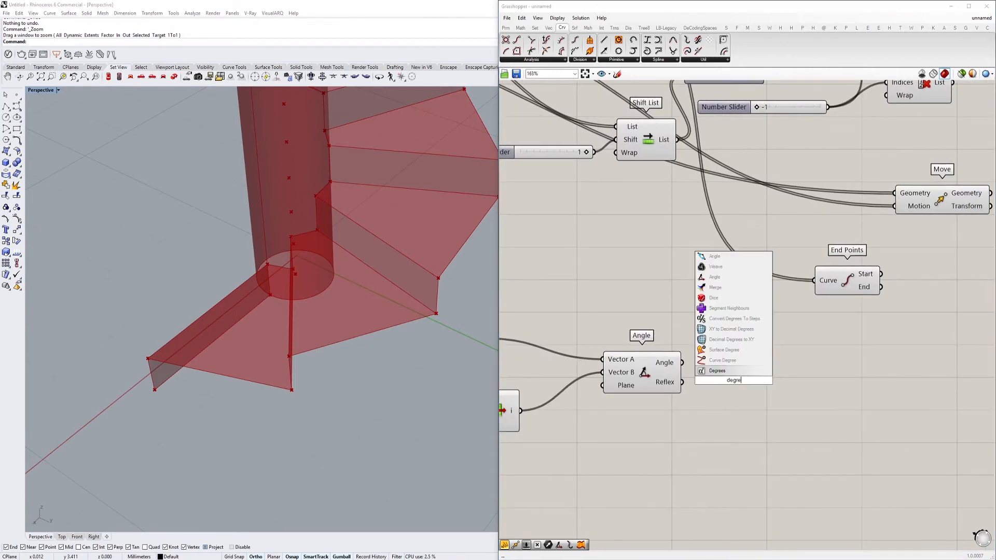
pyautogui.press('Return')
pyautogui.moveTo(701, 381); pyautogui.dragTo(725, 367)
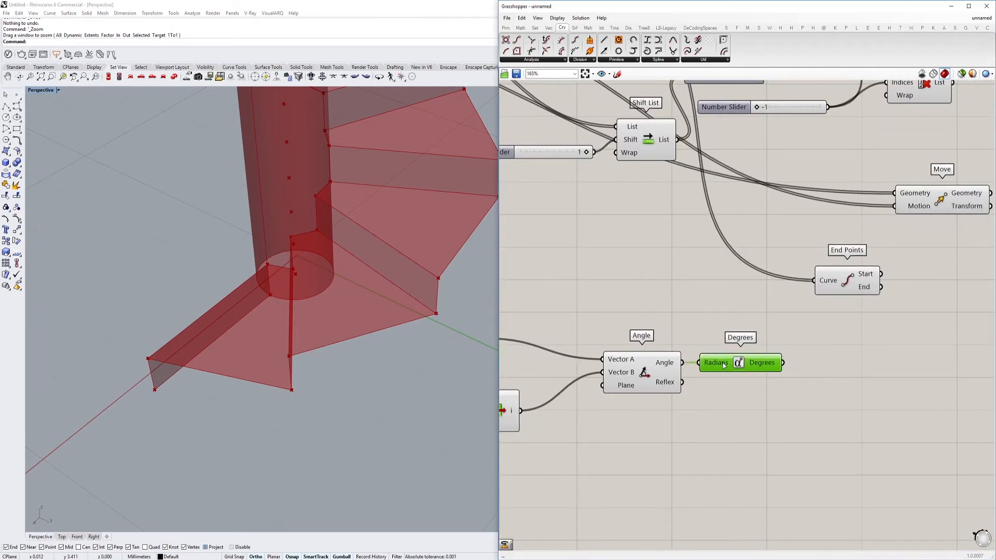
pyautogui.moveTo(775, 367)
# Examine the lowest treads and the points output by End Points
pyautogui.moveTo(869, 345); pyautogui.dragTo(756, 356, button='right')
pyautogui.scroll(-2, 739, 303)
pyautogui.moveTo(415, 296); pyautogui.dragTo(350, 340, button='right')
pyautogui.scroll(-5, 348, 337)
pyautogui.scroll(5, 334, 335)
pyautogui.scroll(2, 279, 408)
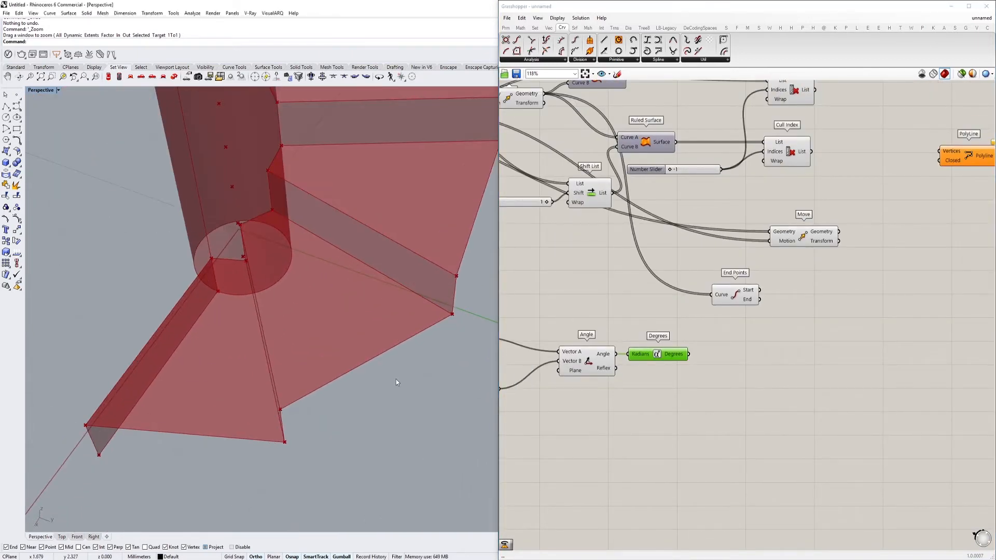
pyautogui.click(747, 303)
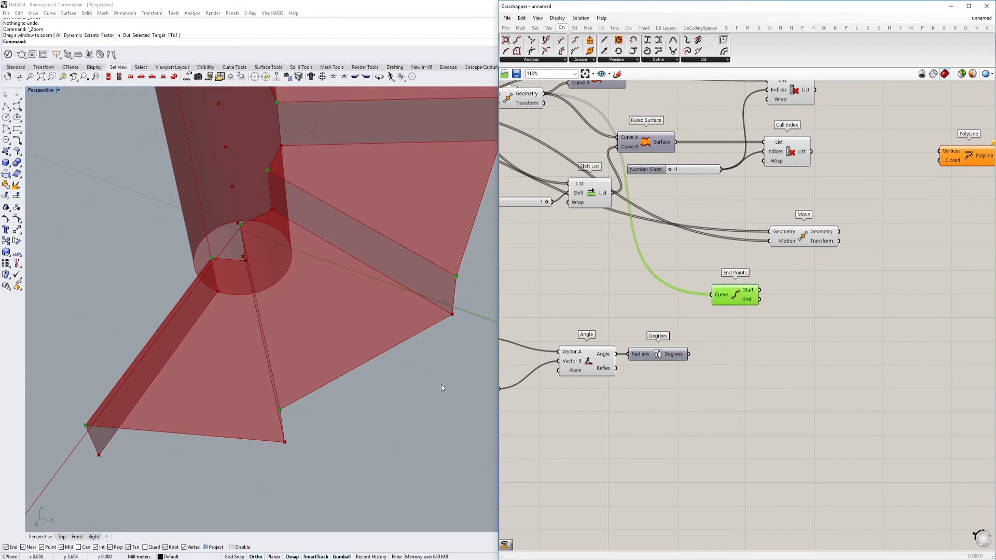
pyautogui.moveTo(790, 301); pyautogui.dragTo(752, 301, button='right')
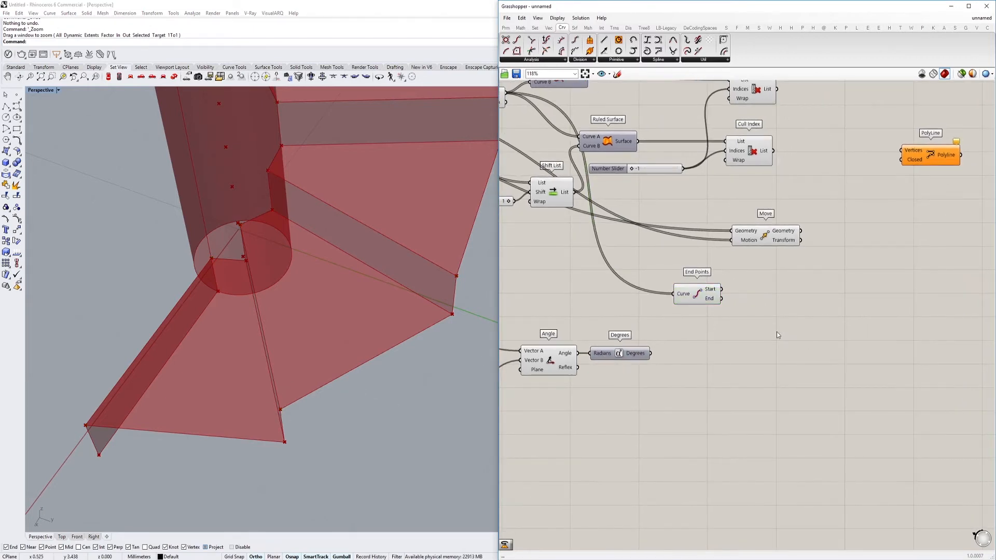
# Add a Rotate component next to End Points
pyautogui.doubleClick(777, 332)
pyautogui.write('a')
pyautogui.press('BackSpace')
pyautogui.write('rota')
pyautogui.press('Return')
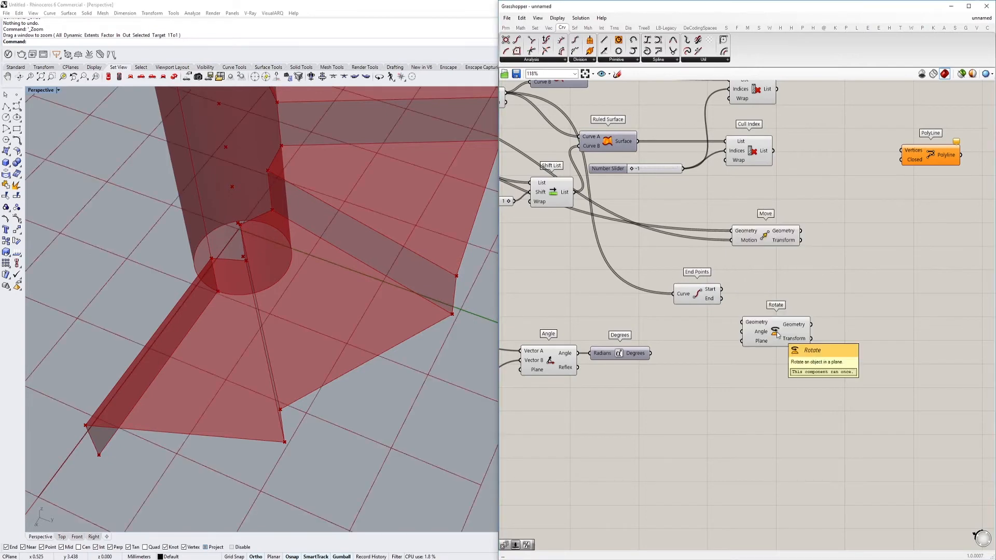
# Connect the End output of End Points to the Geometry input of Rotate
pyautogui.moveTo(722, 289); pyautogui.dragTo(743, 322)
pyautogui.click(770, 331)
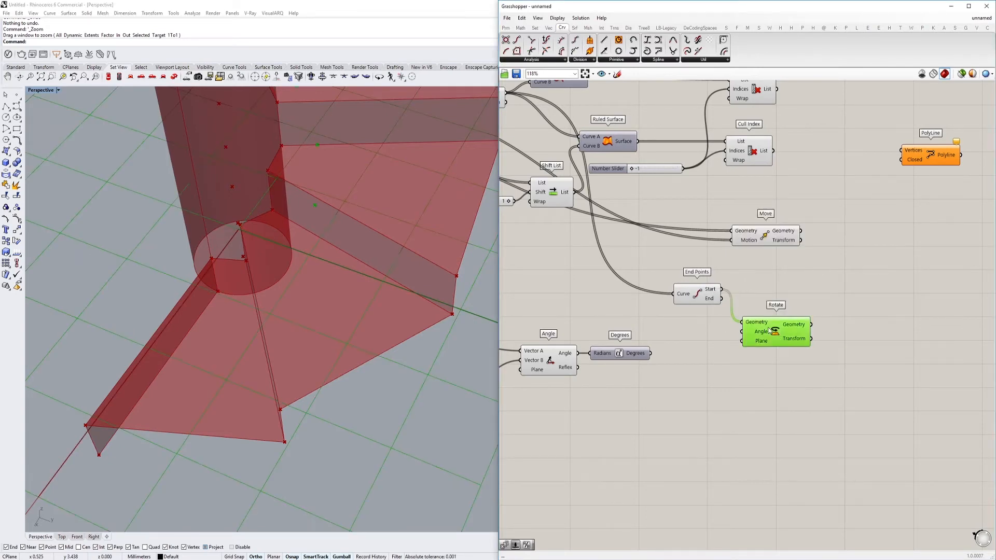
pyautogui.moveTo(365, 318); pyautogui.dragTo(398, 319, button='right')
pyautogui.moveTo(722, 299); pyautogui.dragTo(746, 327)
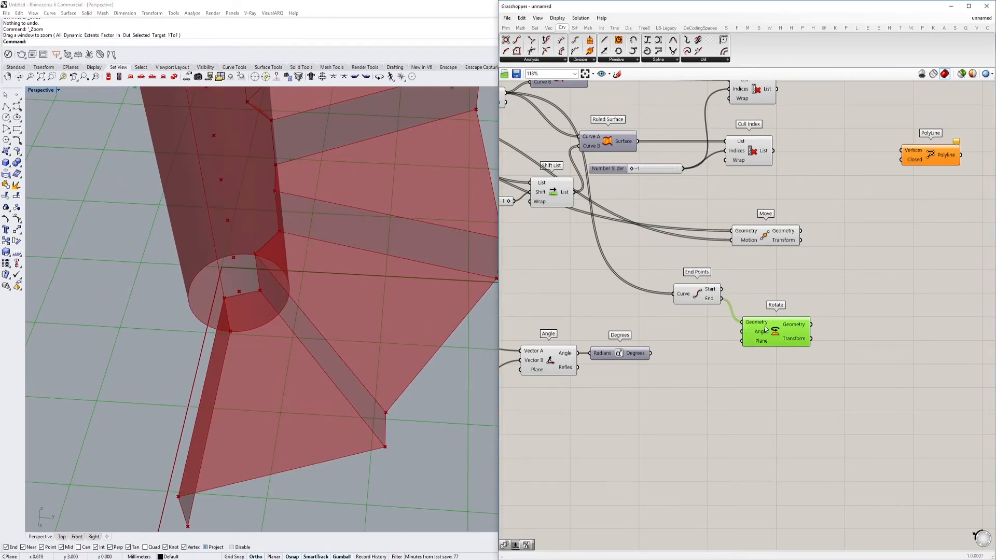
pyautogui.scroll(-10, 333, 307)
pyautogui.scroll(9, 342, 307)
pyautogui.moveTo(352, 309); pyautogui.dragTo(332, 288, button='right')
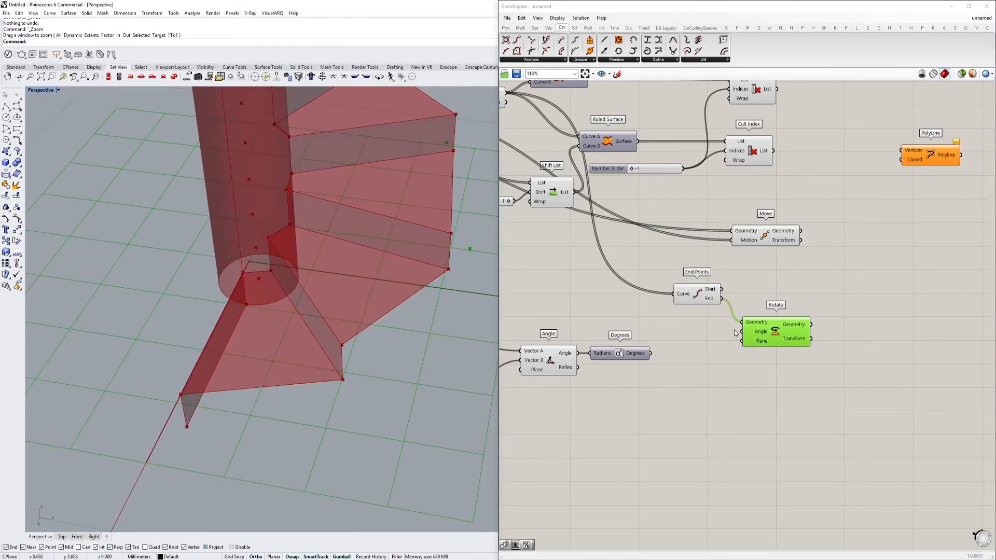
# Connect the Angle output to Rotate's Angle input and remove the Degrees component
pyautogui.moveTo(742, 332); pyautogui.dragTo(648, 371)
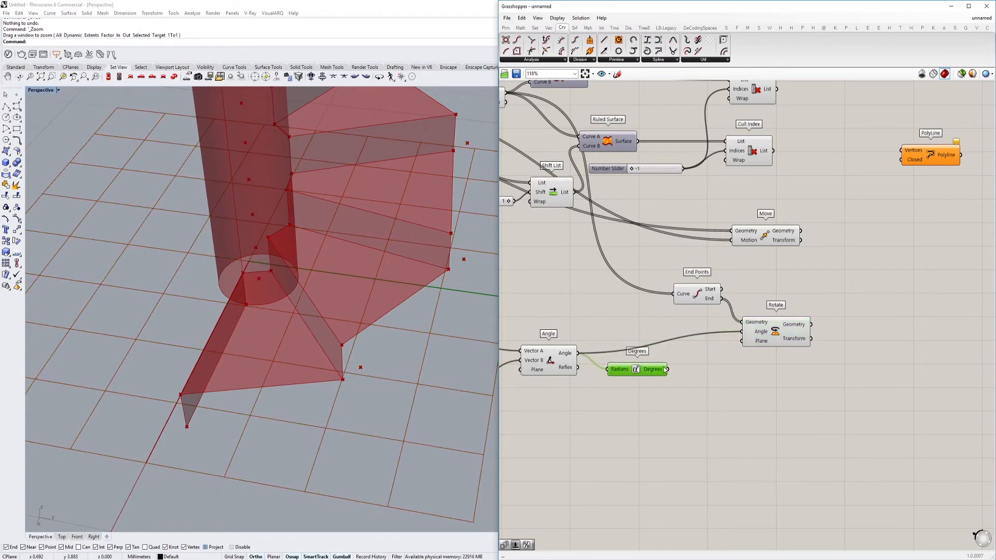
pyautogui.moveTo(753, 335)
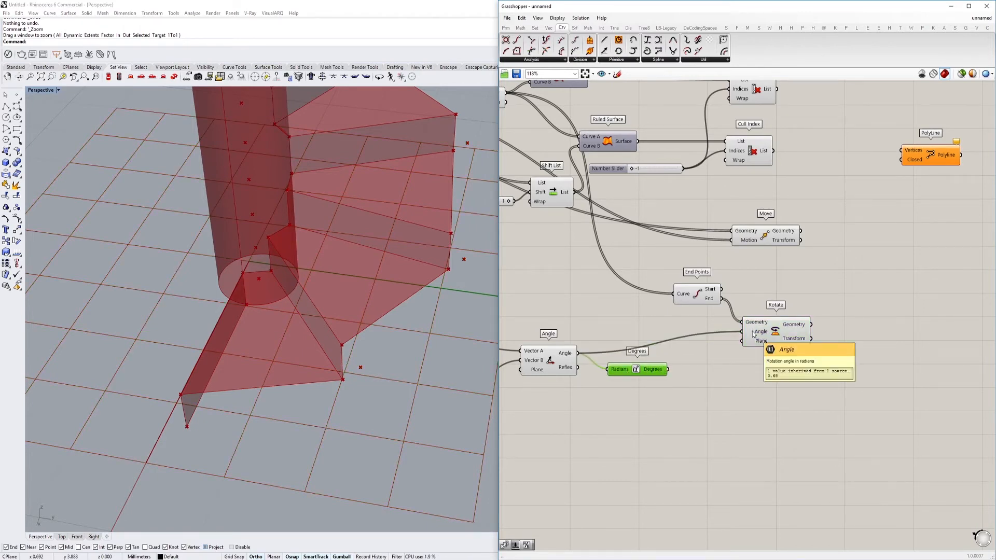
pyautogui.moveTo(660, 374); pyautogui.dragTo(657, 380)
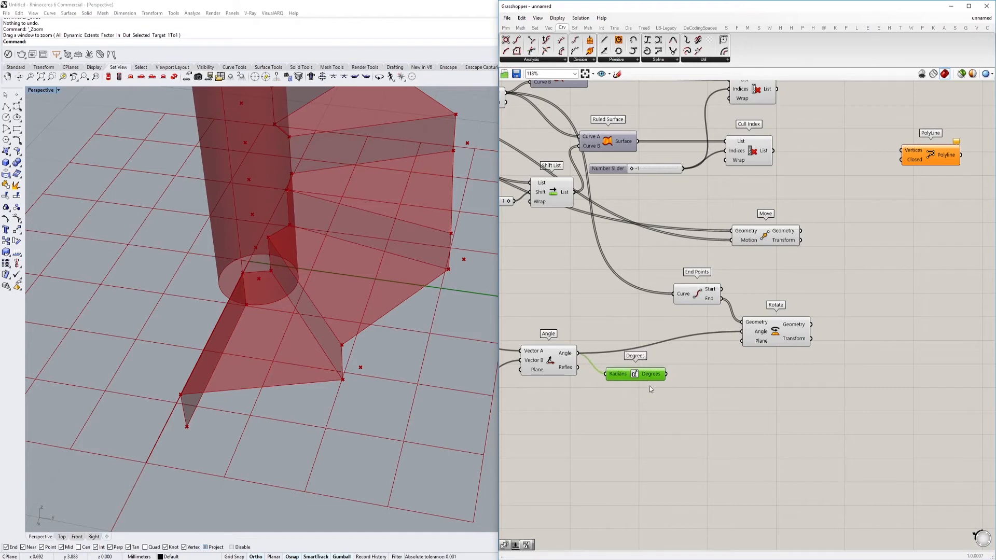
# Connect the base parameter at the start of the definition to Rotate's Plane input
pyautogui.scroll(-12, 799, 348)
pyautogui.moveTo(743, 341); pyautogui.dragTo(615, 293)
pyautogui.scroll(9, 632, 315)
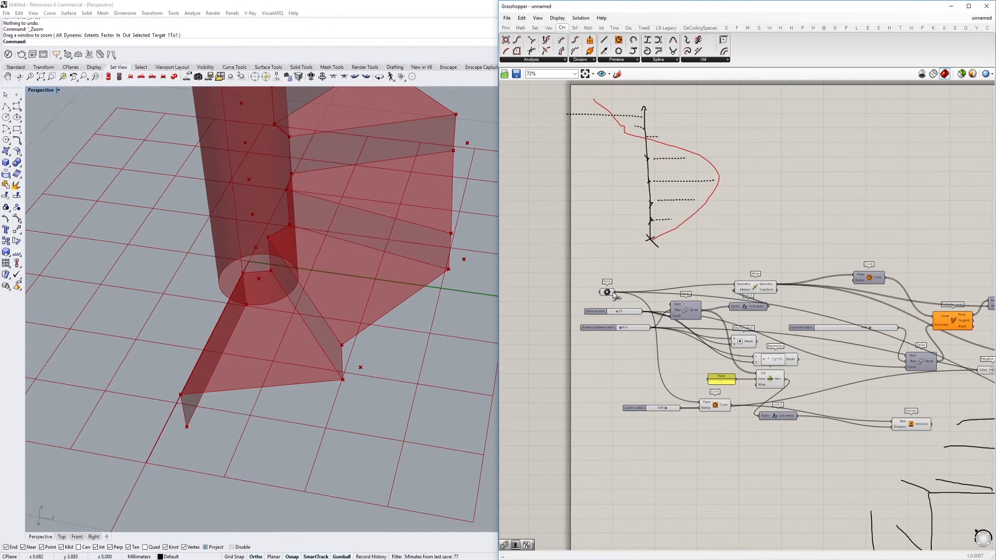
pyautogui.scroll(-8, 745, 330)
pyautogui.scroll(11, 847, 334)
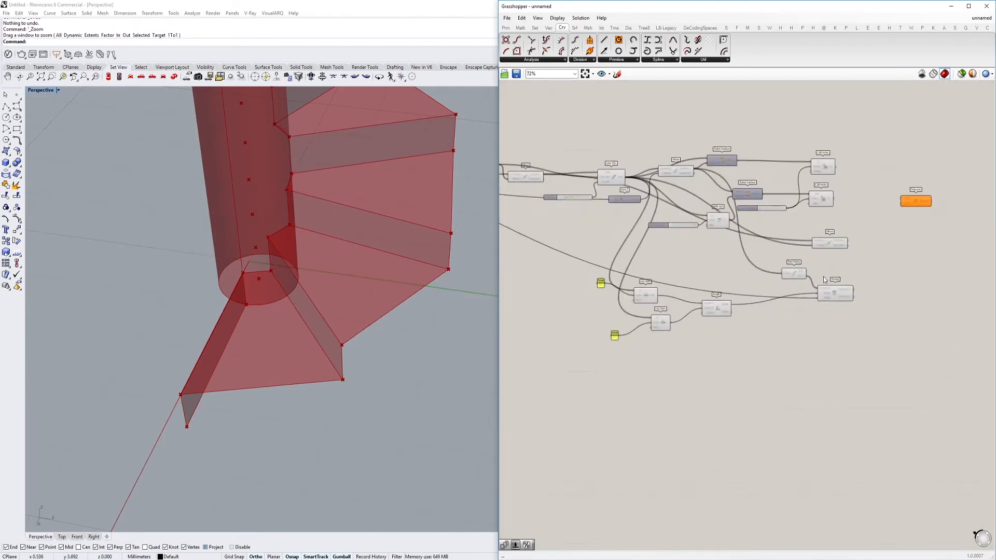
# Compare the rotated points from Rotate with the End Points at the outer tread corners
pyautogui.click(851, 315)
pyautogui.moveTo(443, 282); pyautogui.dragTo(372, 307, button='right')
pyautogui.moveTo(836, 307); pyautogui.dragTo(756, 321, button='right')
pyautogui.scroll(1, 756, 322)
pyautogui.moveTo(778, 318); pyautogui.dragTo(782, 328)
pyautogui.moveTo(585, 338); pyautogui.dragTo(695, 325, button='right')
pyautogui.scroll(-1, 815, 250)
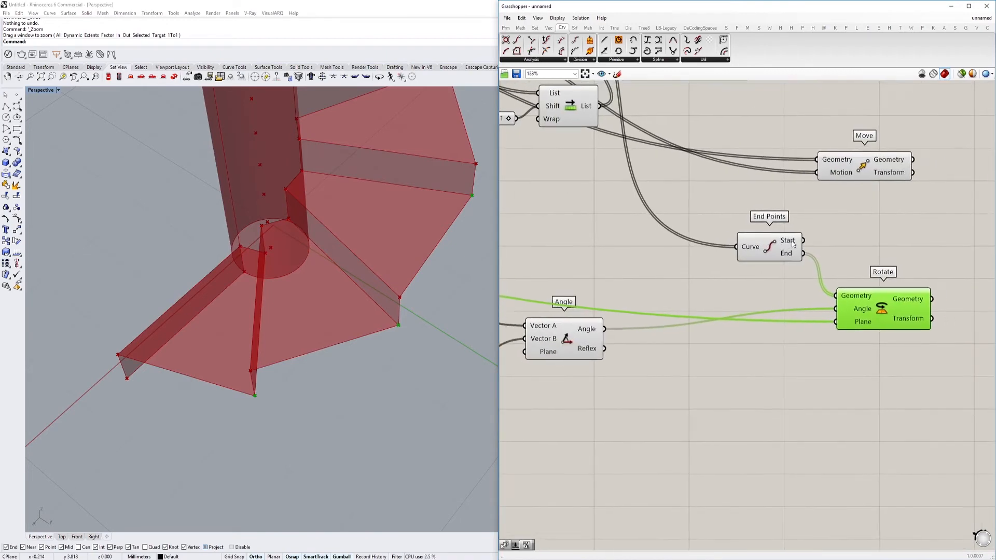
pyautogui.click(805, 271)
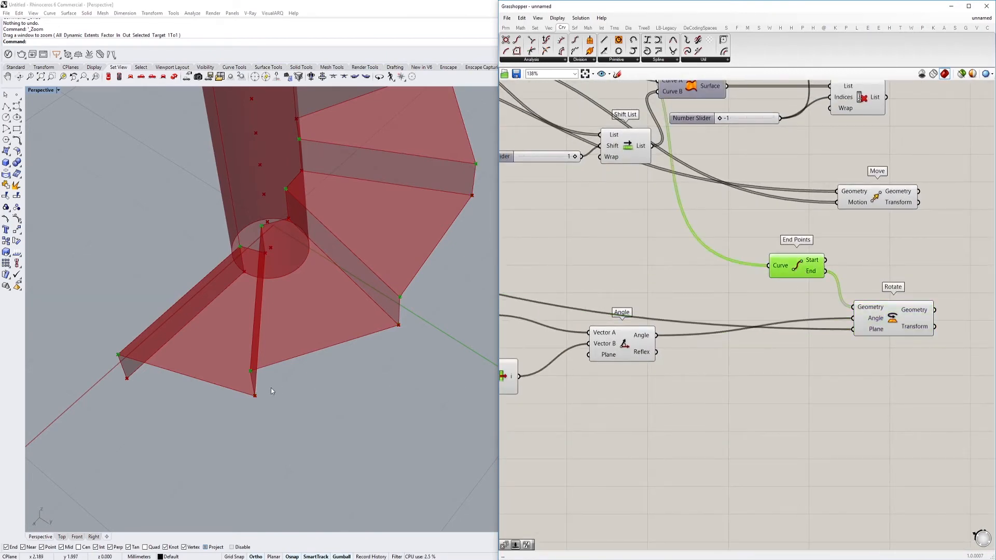
pyautogui.moveTo(749, 347); pyautogui.dragTo(701, 355, button='right')
pyautogui.doubleClick(701, 347)
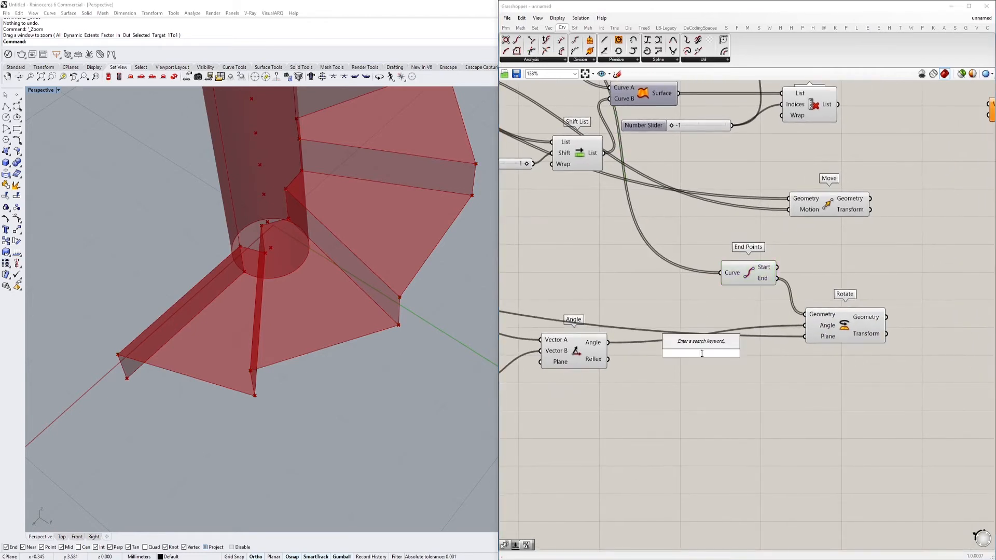
pyautogui.write('//')
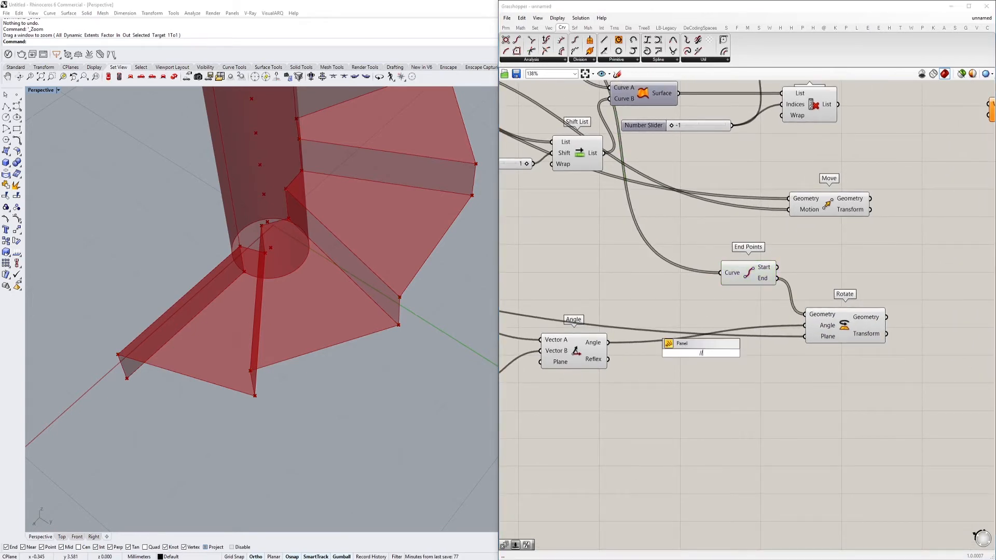
pyautogui.press('BackSpace')
pyautogui.press('BackSpace')
pyautogui.write('/')
pyautogui.press('Escape')
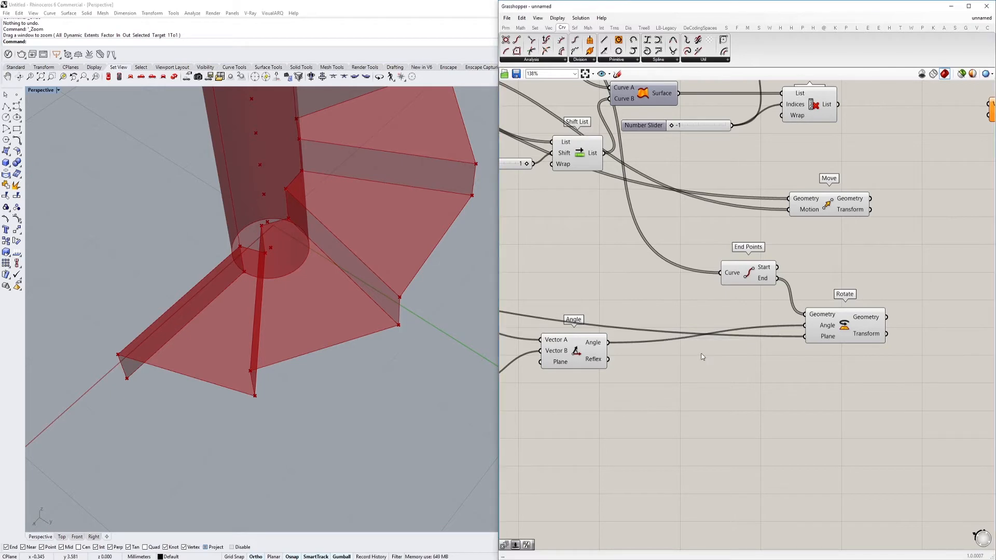
# Apply the expression x/2 to Rotate's Angle input and check the rotated points between the tread corners
pyautogui.rightClick(818, 328)
pyautogui.moveTo(851, 413)
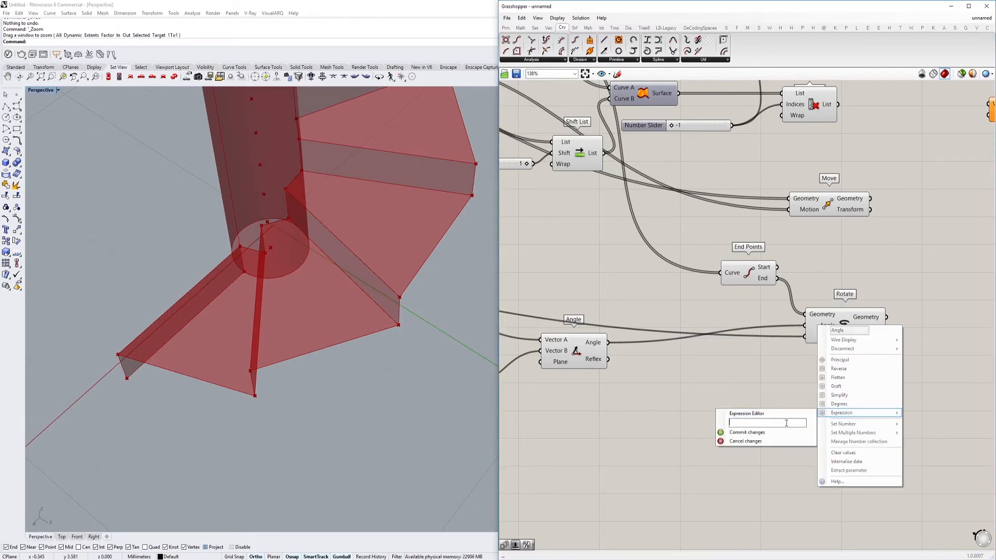
pyautogui.rightClick(786, 423)
pyautogui.press('Escape')
pyautogui.write('x/2')
pyautogui.click(783, 433)
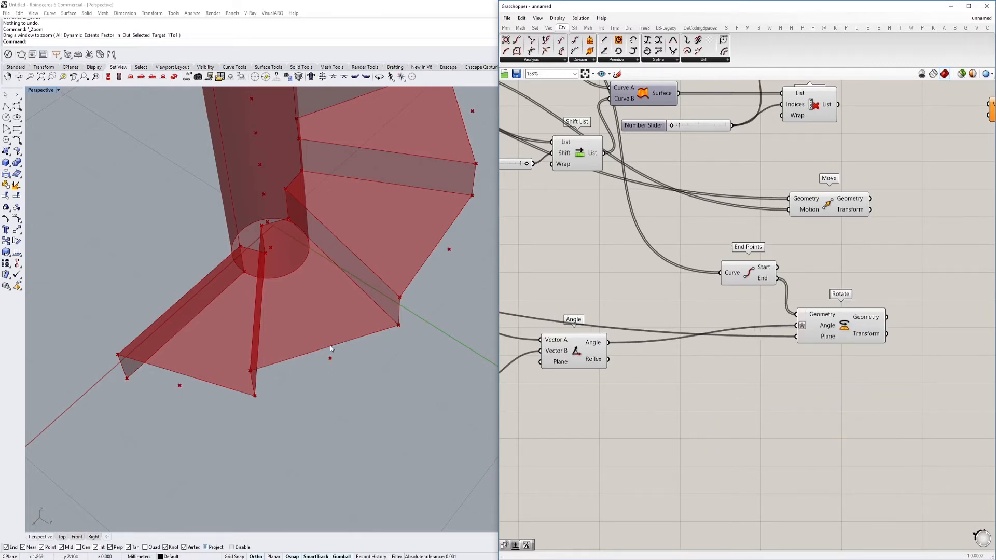
pyautogui.moveTo(833, 307); pyautogui.dragTo(736, 322, button='right')
pyautogui.click(732, 348)
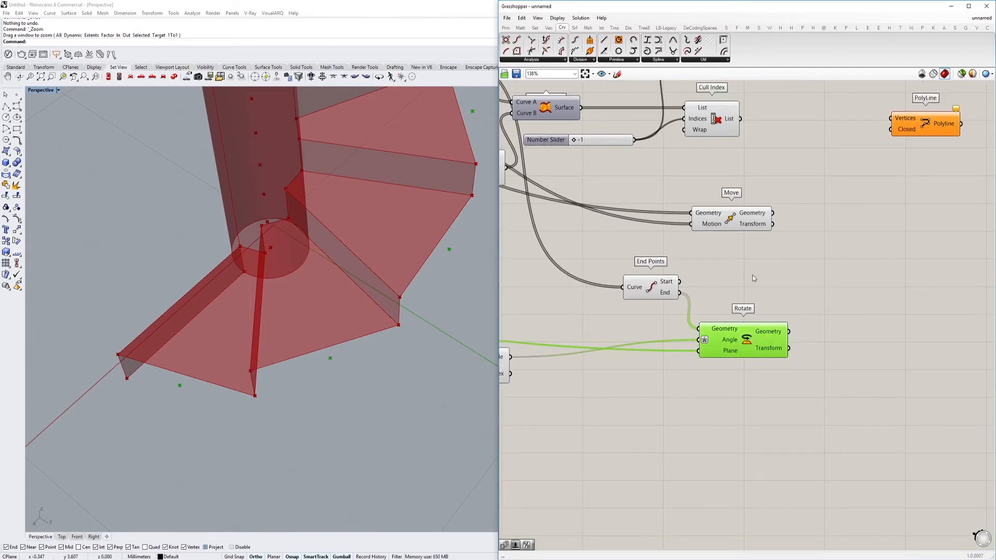
# Add an Arc 3Pt component near the Rotate component
pyautogui.moveTo(754, 278); pyautogui.dragTo(737, 296, button='right')
pyautogui.doubleClick(798, 299)
pyautogui.write('arc')
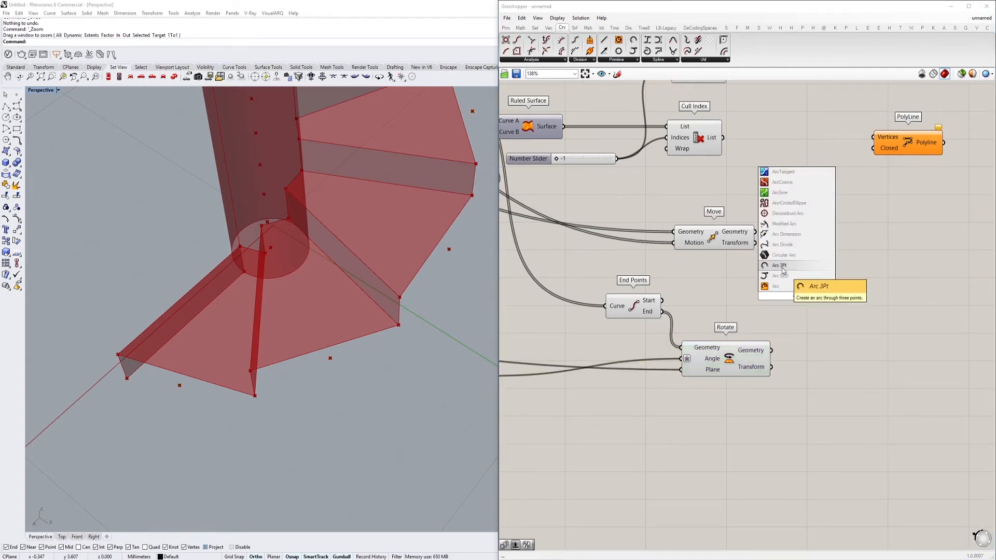
pyautogui.click(782, 270)
pyautogui.scroll(-2, 737, 368)
# Connect the End output of End Points to Point A of Arc 3Pt and Rotate's Geometry output to Point B
pyautogui.click(745, 276)
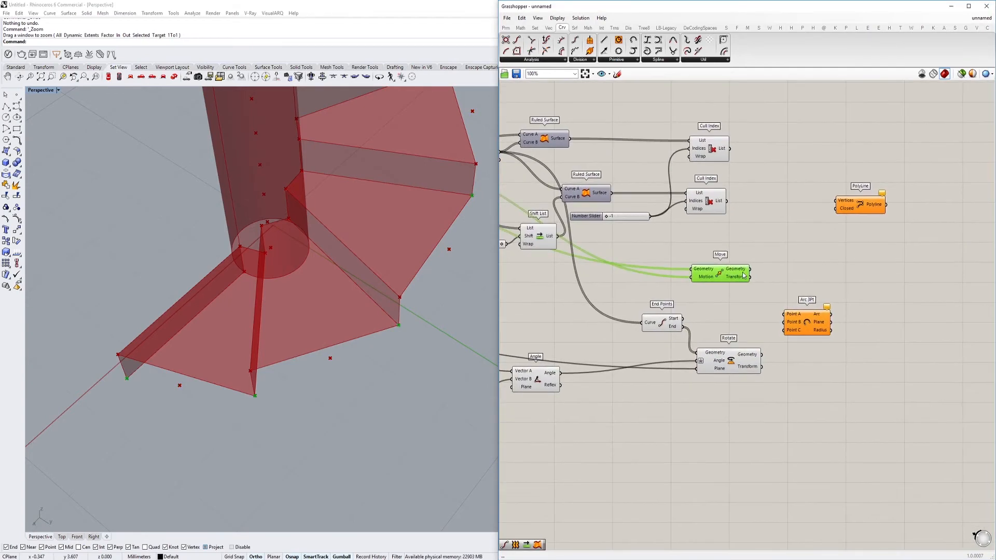
pyautogui.scroll(2, 708, 292)
pyautogui.click(674, 351)
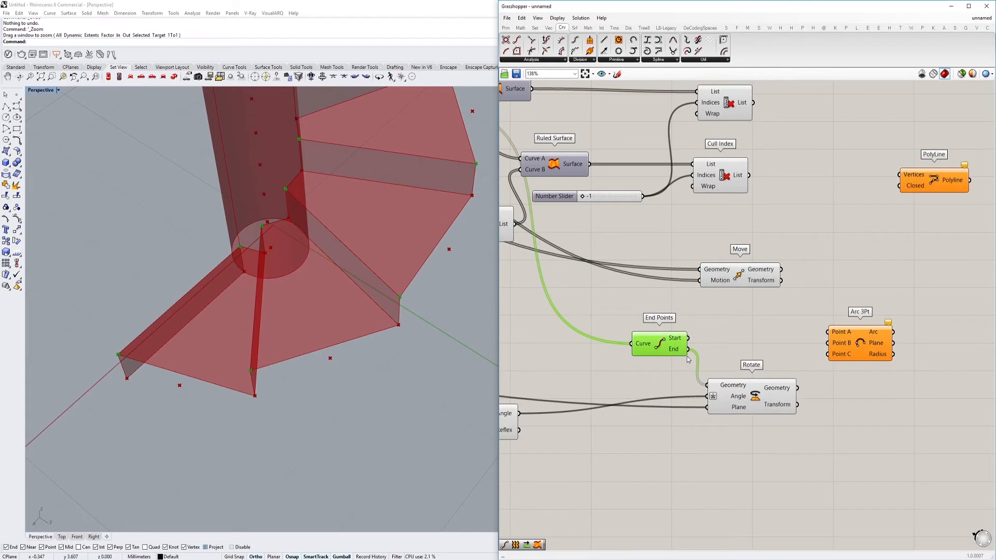
pyautogui.moveTo(705, 360); pyautogui.dragTo(664, 368, button='right')
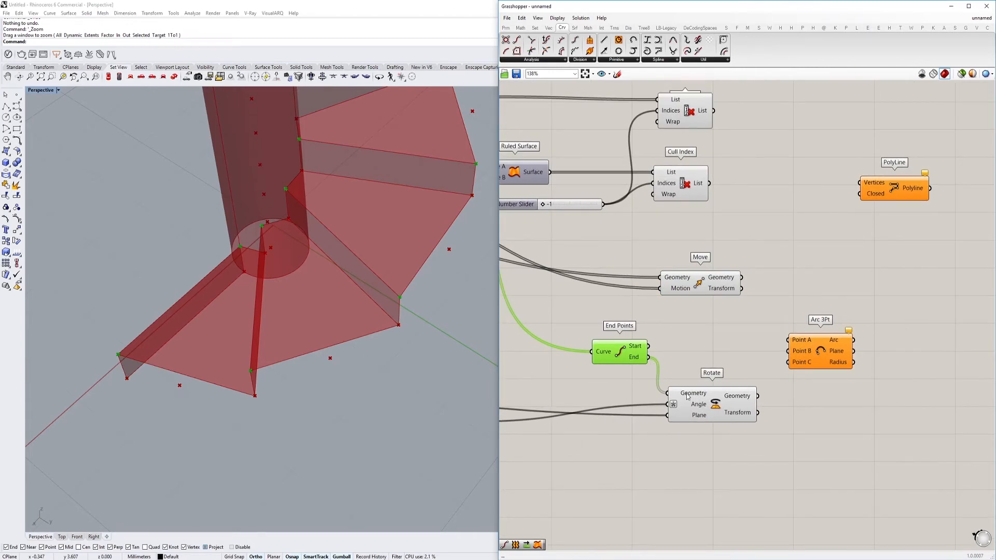
pyautogui.moveTo(648, 358); pyautogui.dragTo(789, 343)
pyautogui.click(755, 404)
pyautogui.click(806, 350)
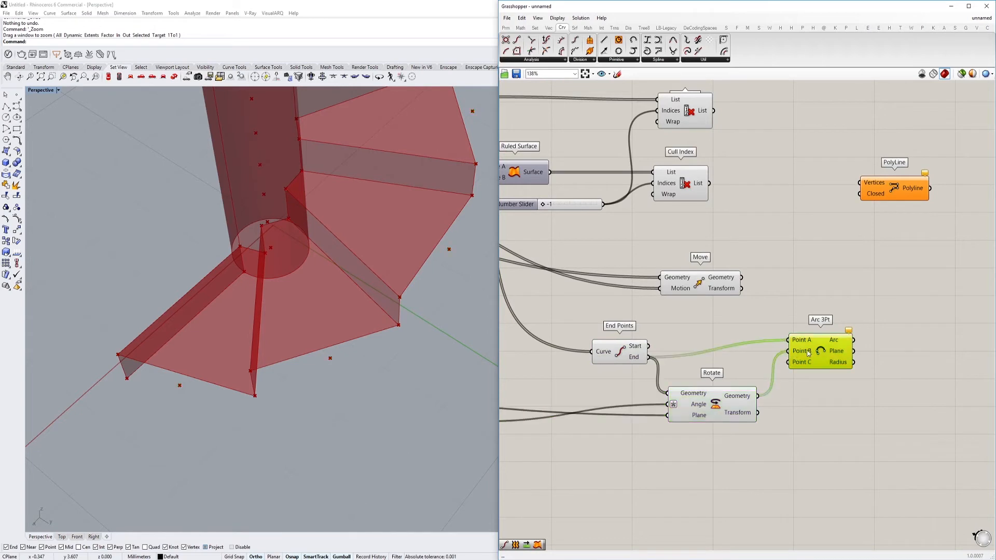
# Connect the Geometry output of the Move above End Points to Point C of Arc 3Pt and inspect the arcs
pyautogui.click(722, 288)
pyautogui.moveTo(752, 288); pyautogui.dragTo(790, 363)
pyautogui.click(814, 358)
pyautogui.moveTo(354, 379); pyautogui.dragTo(291, 323, button='right')
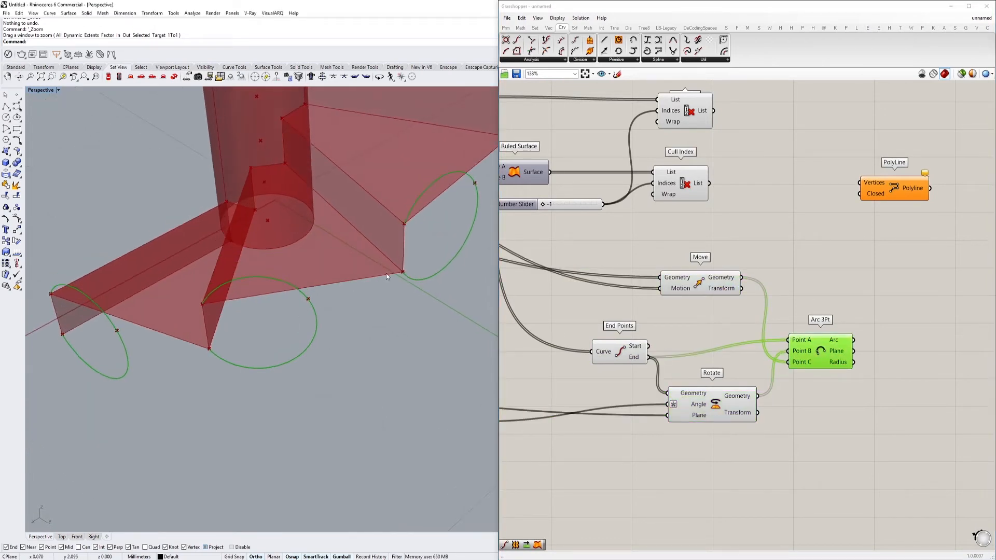
# Insert a Shift List component between Move's Geometry output and Point C of Arc 3Pt
pyautogui.scroll(-4, 386, 277)
pyautogui.moveTo(383, 272); pyautogui.dragTo(371, 297, button='right')
pyautogui.moveTo(439, 286); pyautogui.dragTo(191, 294, button='right')
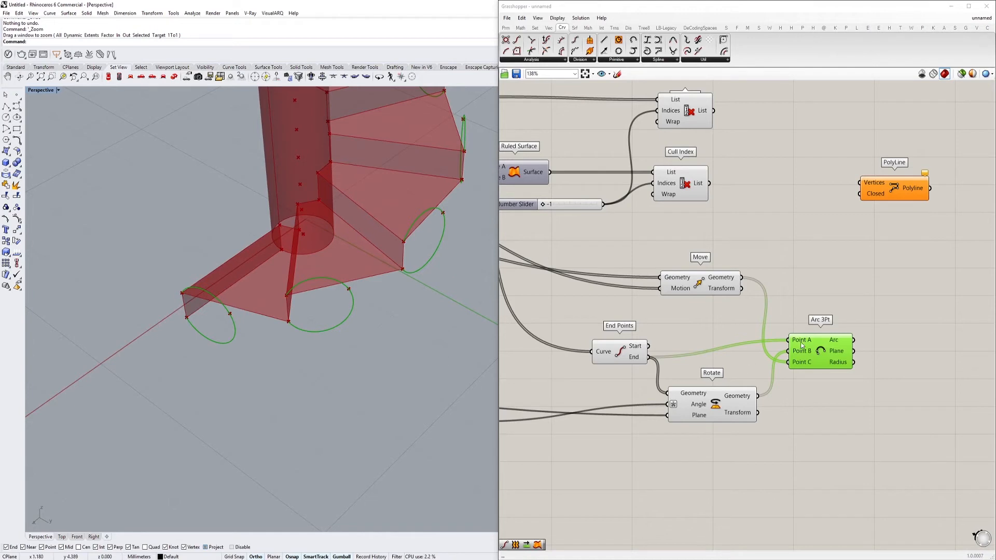
pyautogui.click(699, 286)
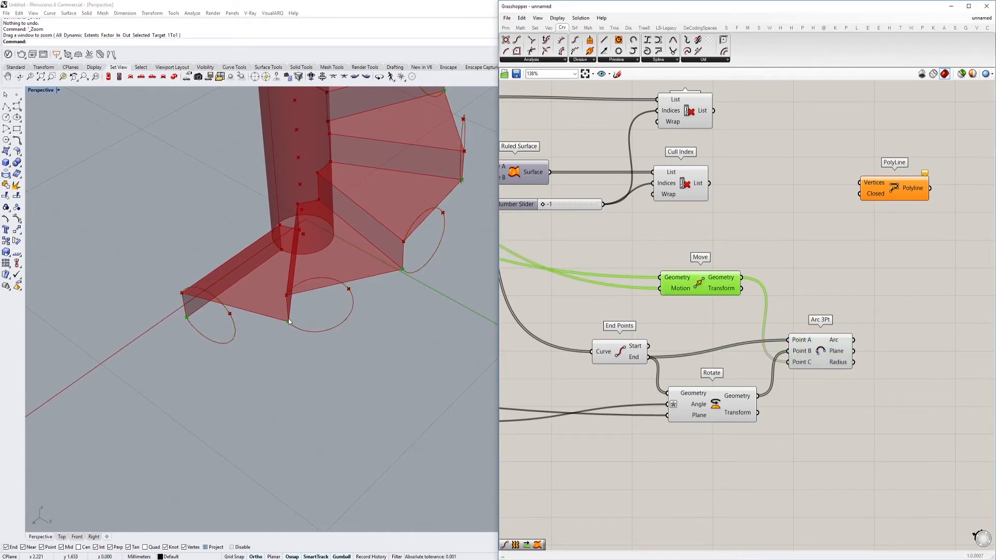
pyautogui.doubleClick(804, 276)
pyautogui.write('shift')
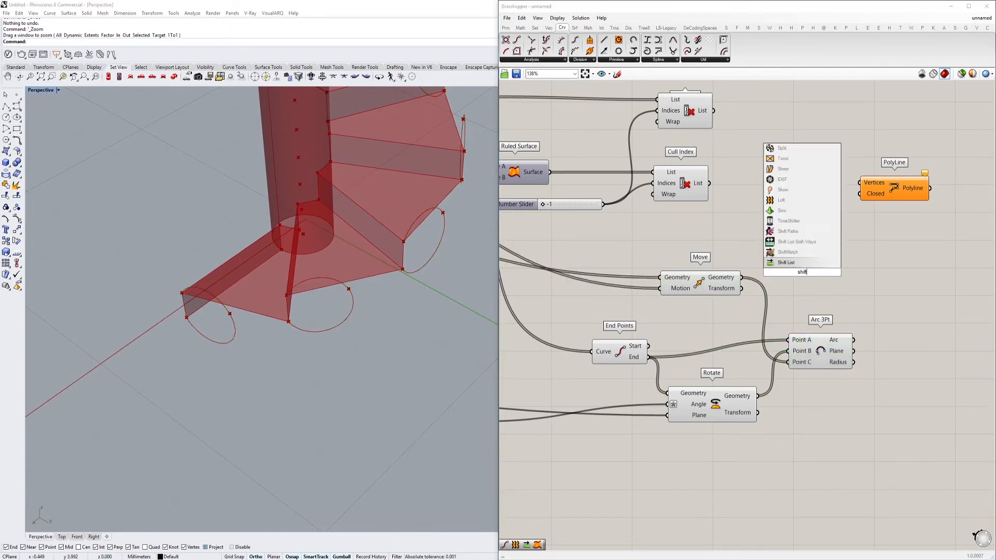
pyautogui.click(786, 262)
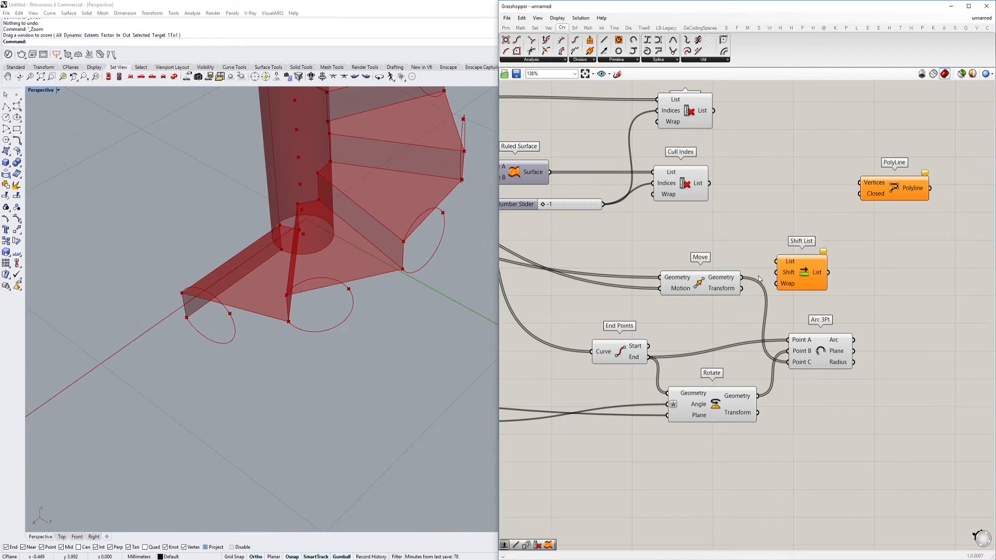
pyautogui.moveTo(745, 283); pyautogui.dragTo(854, 358)
# Set Shift List's Wrap input to False and check the arcs from the lowest to the highest tread
pyautogui.rightClick(787, 283)
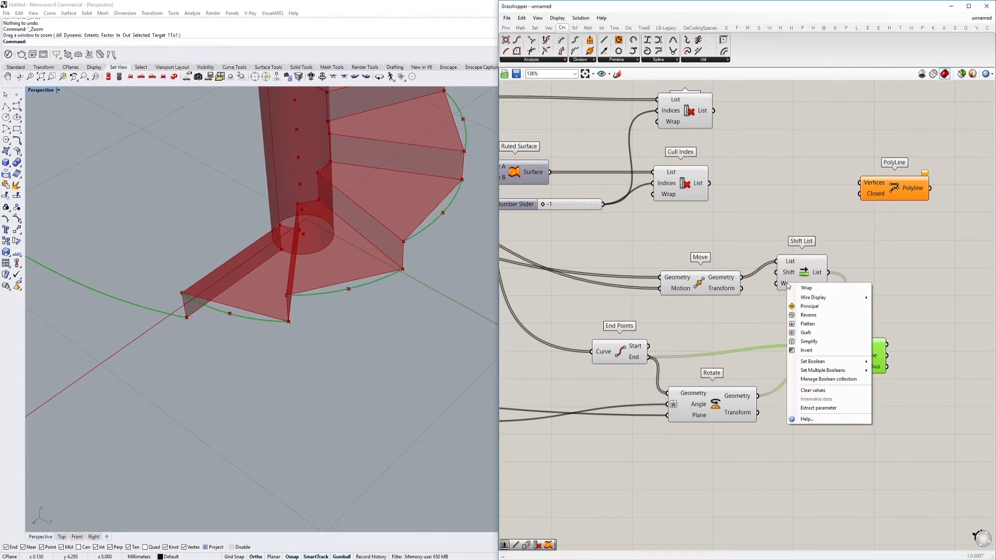
pyautogui.moveTo(845, 362)
pyautogui.click(893, 371)
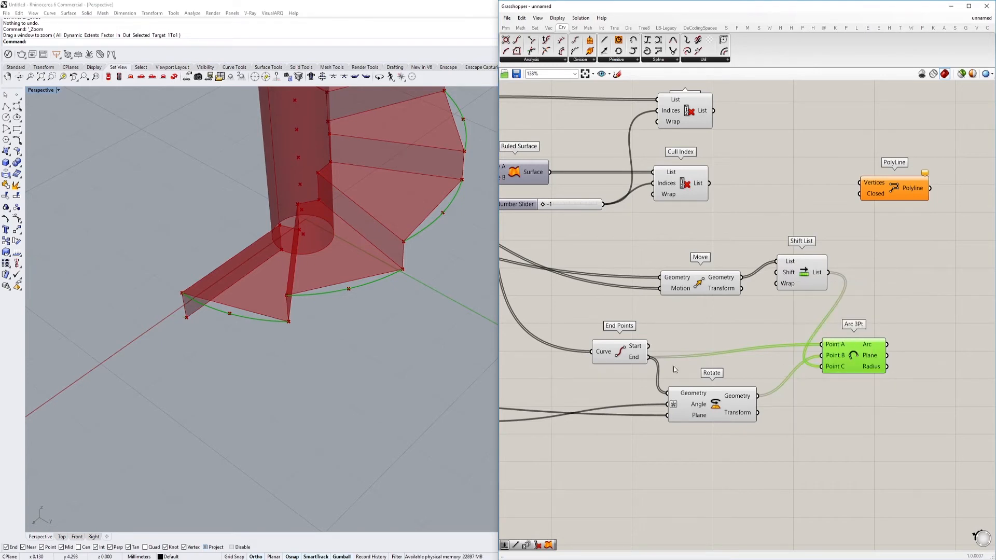
pyautogui.scroll(-2, 437, 356)
pyautogui.moveTo(875, 347)
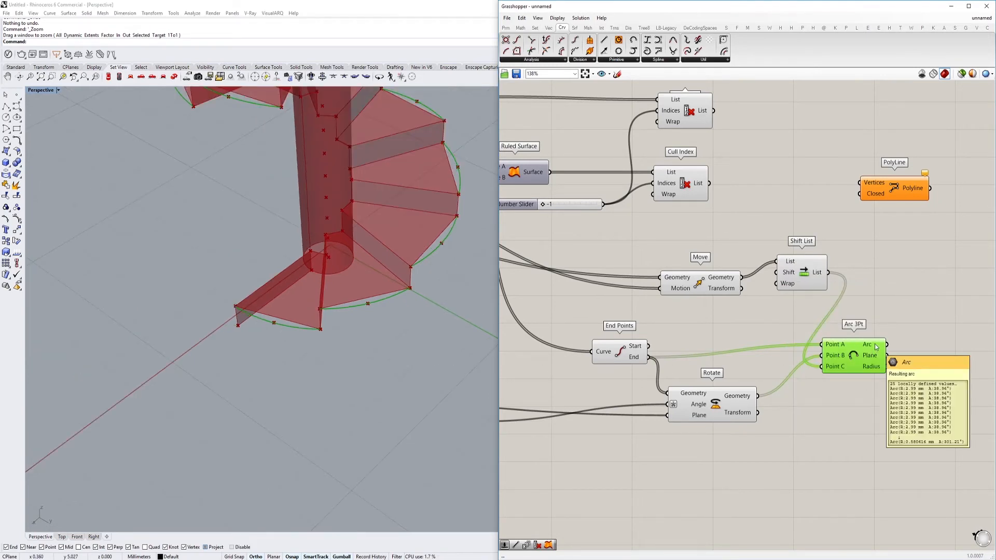
pyautogui.scroll(-4, 301, 321)
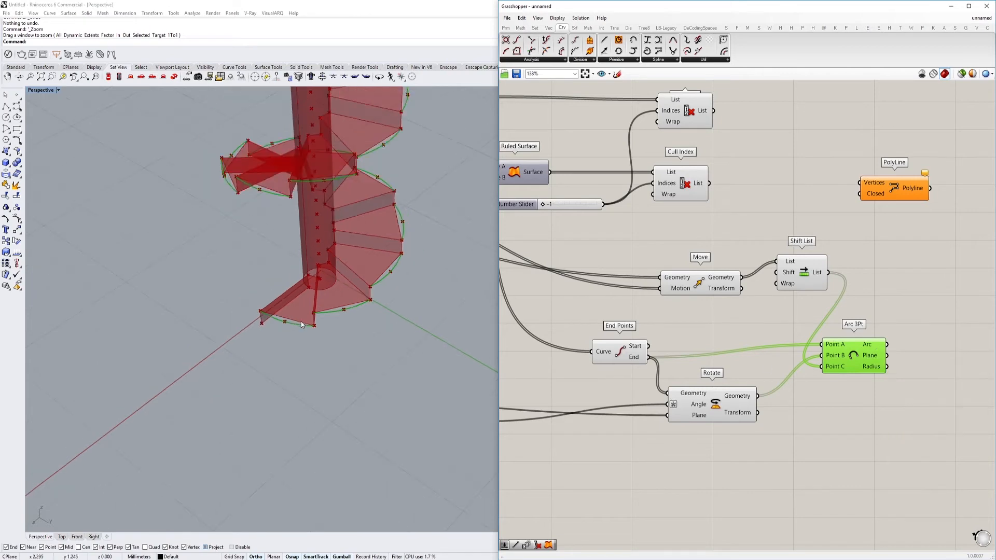
pyautogui.scroll(5, 292, 167)
pyautogui.moveTo(828, 363); pyautogui.dragTo(772, 336, button='right')
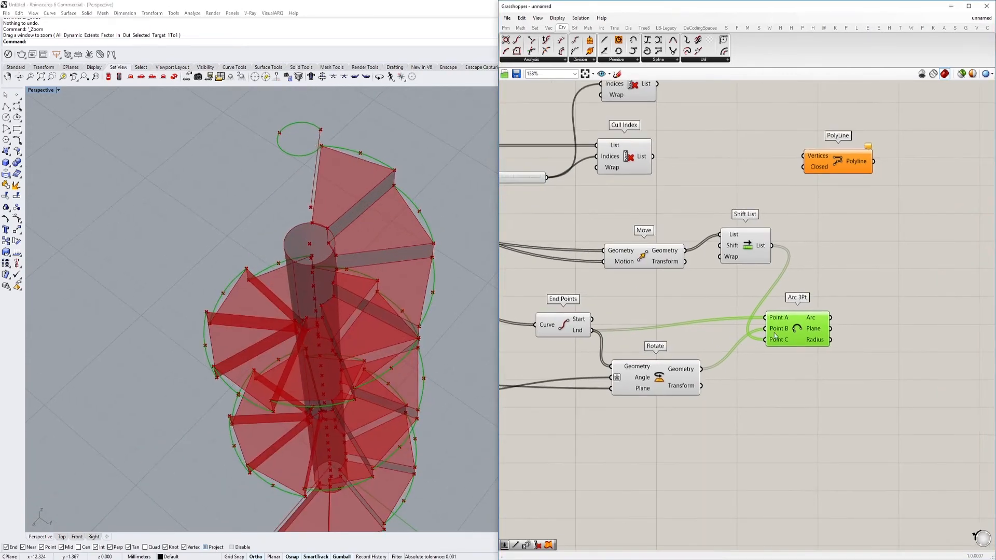
# Set Shift List's Wrap input to True
pyautogui.moveTo(694, 289); pyautogui.dragTo(685, 251)
pyautogui.moveTo(811, 311); pyautogui.dragTo(735, 294, button='right')
pyautogui.doubleClick(810, 307)
pyautogui.press('Escape')
pyautogui.moveTo(698, 229); pyautogui.dragTo(690, 324)
pyautogui.rightClick(645, 240)
pyautogui.moveTo(700, 317)
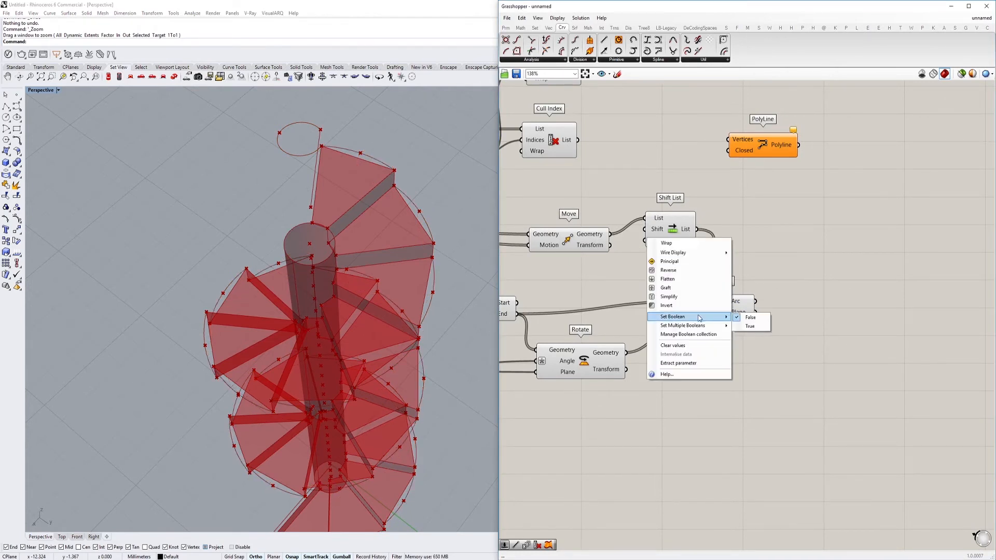
pyautogui.click(739, 317)
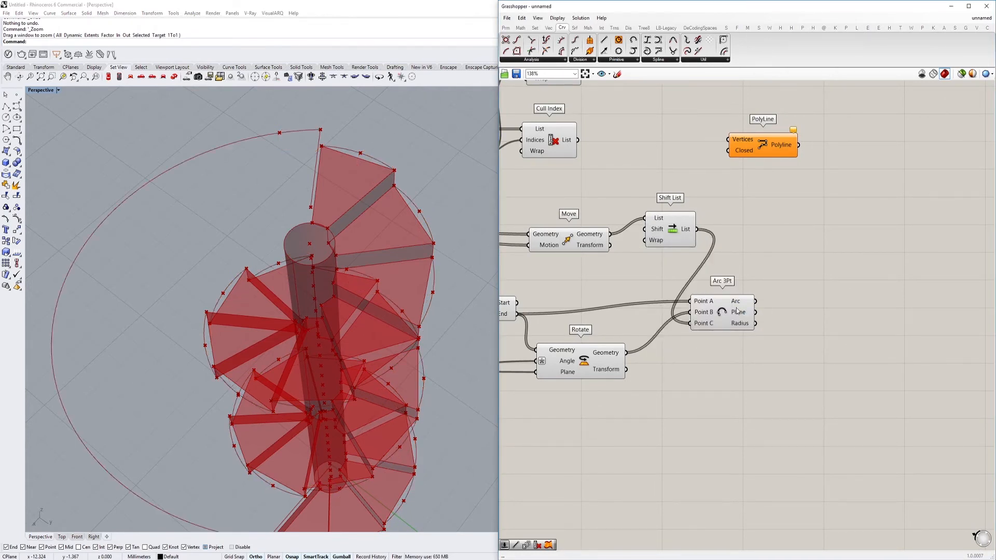
# Add a Cull Index component and connect the Arc output of Arc 3Pt to its List input
pyautogui.doubleClick(823, 295)
pyautogui.write('cul')
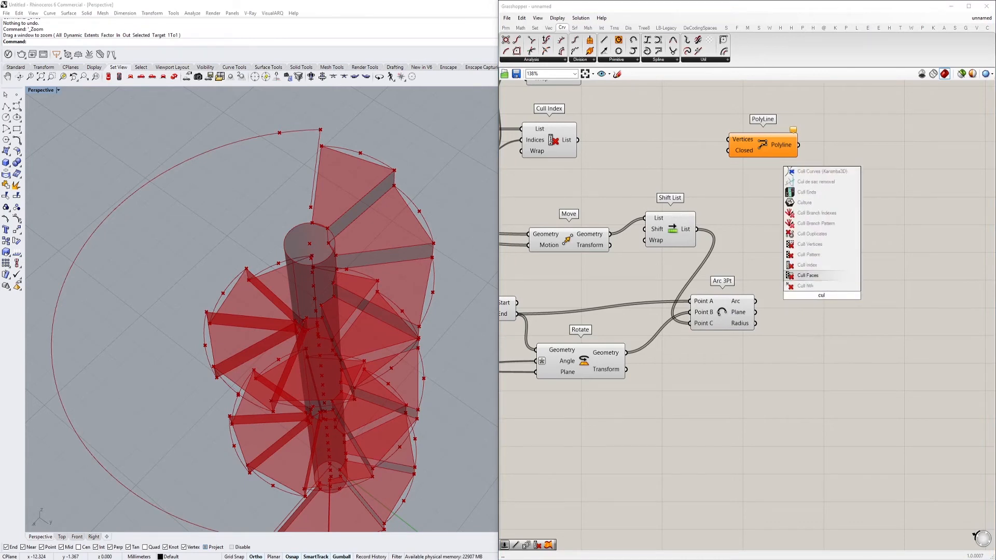
pyautogui.click(807, 265)
pyautogui.moveTo(798, 270); pyautogui.dragTo(795, 284)
pyautogui.moveTo(818, 291); pyautogui.dragTo(845, 357)
# Add a panel containing -1 and connect it to the new Cull Index's Indices input
pyautogui.doubleClick(769, 392)
pyautogui.write('//')
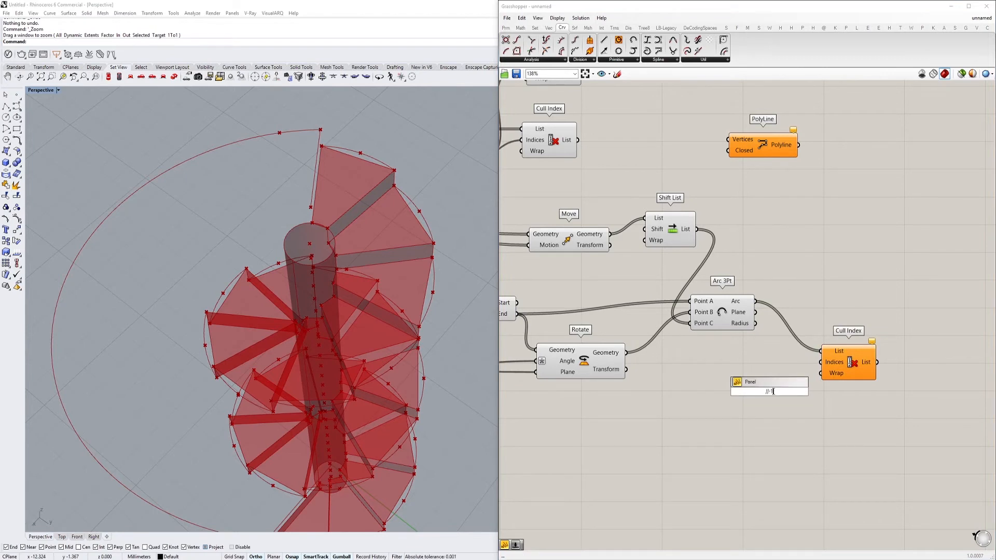
pyautogui.write('-1')
pyautogui.press('Return')
pyautogui.click(838, 365)
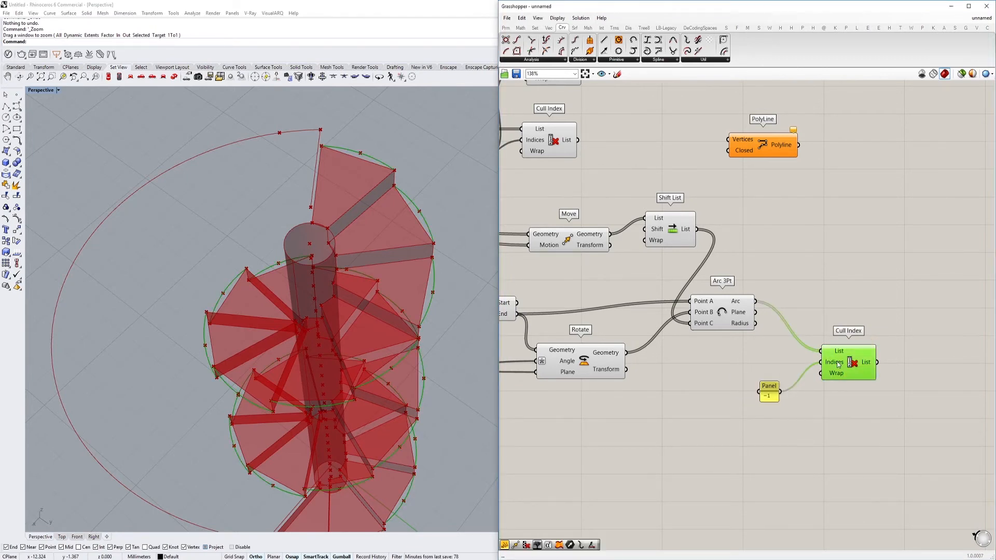
# Turn off the preview of Arc 3Pt, Shift List, Rotate, Move and End Points
pyautogui.click(728, 317)
pyautogui.moveTo(728, 318); pyautogui.dragTo(804, 304, button='right')
pyautogui.hotkey('ctrl', 'q')
pyautogui.click(758, 219)
pyautogui.scroll(-4, 757, 219)
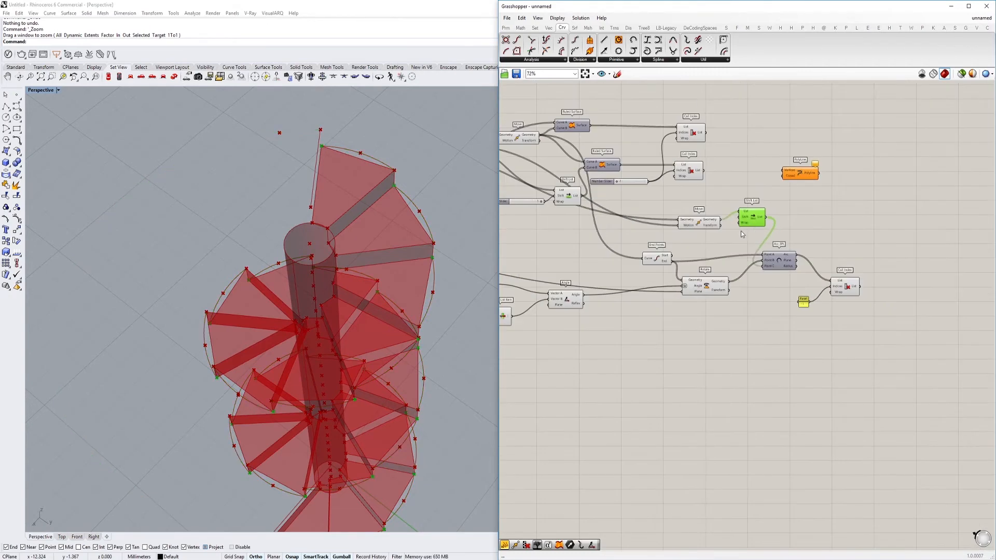
pyautogui.click(718, 287)
pyautogui.hotkey('ctrl', 'q')
pyautogui.moveTo(700, 223); pyautogui.dragTo(698, 225)
pyautogui.hotkey('ctrl', 'q')
pyautogui.click(661, 257)
pyautogui.hotkey('ctrl', 'q')
# Examine the stair geometry behind the Cull Index, Move and End Points components by highlighting each in the model
pyautogui.moveTo(360, 283); pyautogui.dragTo(390, 206, button='right')
pyautogui.scroll(-7, 396, 291)
pyautogui.scroll(8, 405, 372)
pyautogui.moveTo(402, 350); pyautogui.dragTo(344, 284, button='right')
pyautogui.scroll(7, 332, 272)
pyautogui.moveTo(756, 240); pyautogui.dragTo(794, 304, button='right')
pyautogui.scroll(-1, 795, 303)
pyautogui.scroll(3, 778, 256)
pyautogui.click(766, 263)
pyautogui.click(762, 226)
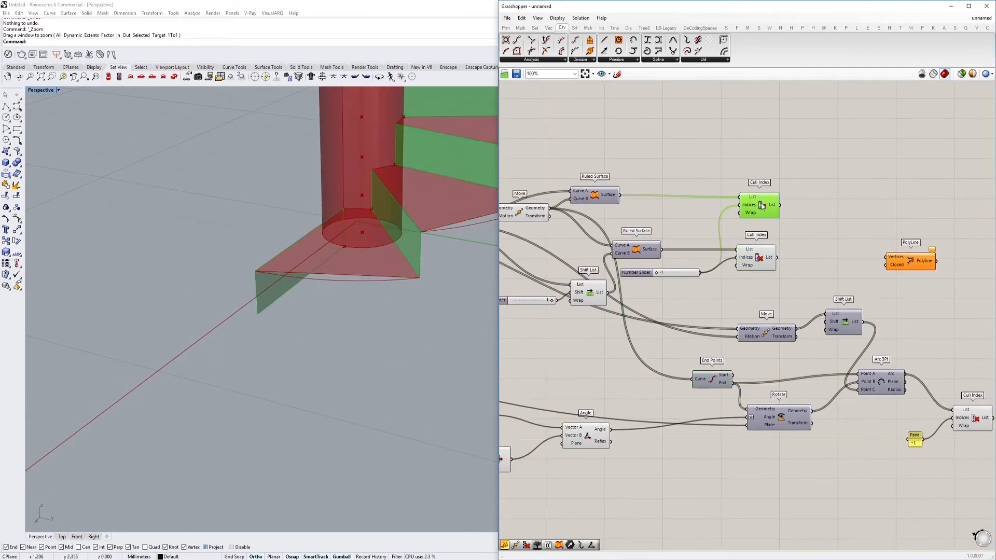
pyautogui.moveTo(760, 227); pyautogui.dragTo(712, 214, button='right')
pyautogui.scroll(-2, 711, 214)
pyautogui.moveTo(737, 256); pyautogui.dragTo(776, 244, button='right')
pyautogui.moveTo(723, 272); pyautogui.dragTo(806, 285, button='right')
pyautogui.click(661, 206)
pyautogui.moveTo(692, 218)
pyautogui.mouseDown(button='right')
pyautogui.moveTo(664, 230)
pyautogui.moveTo(684, 227)
pyautogui.mouseUp(button='right')
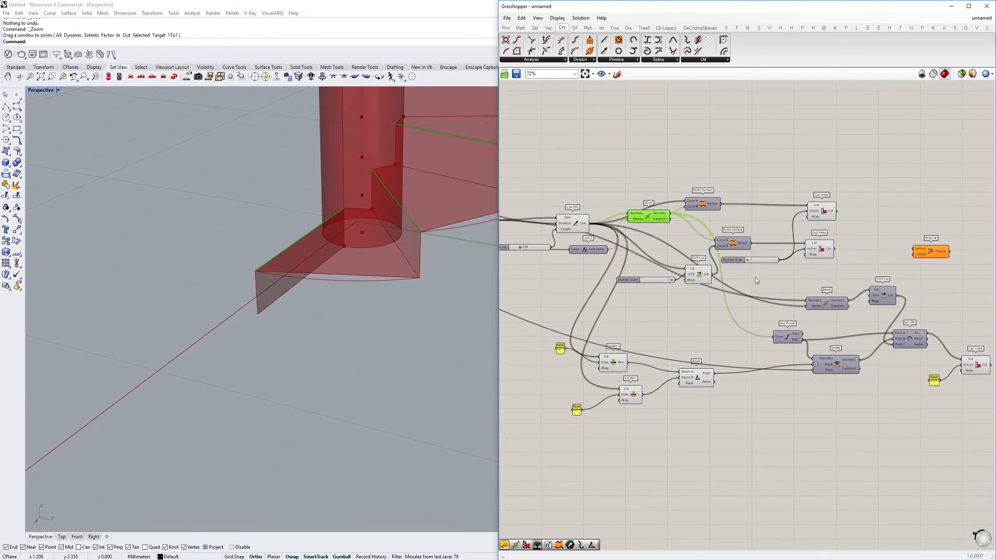
pyautogui.scroll(1, 799, 316)
pyautogui.click(791, 342)
pyautogui.keyDown('shift'); pyautogui.moveTo(439, 270); pyautogui.dragTo(407, 285, button='right'); pyautogui.keyUp('shift')
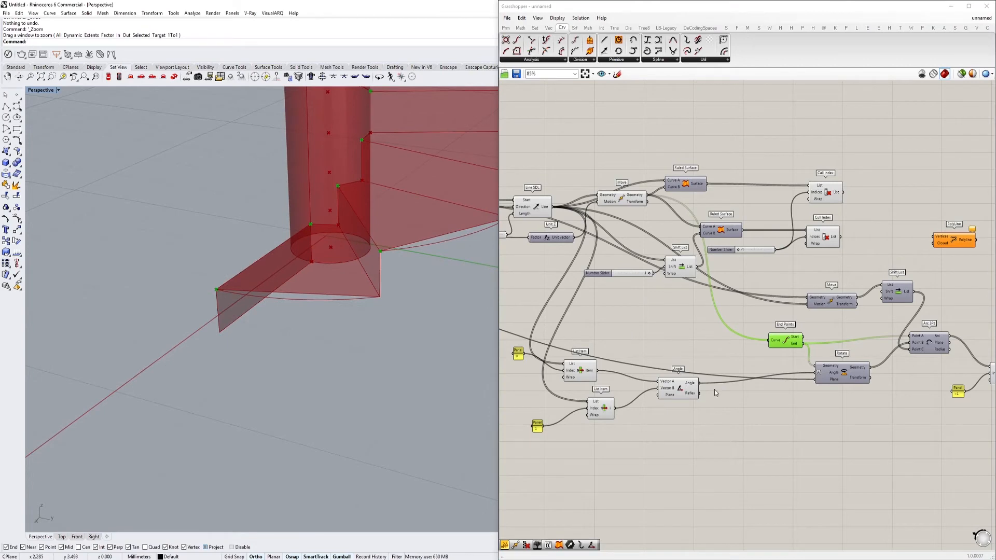
# Add another Move component between the Cull Index components and PolyLine
pyautogui.moveTo(713, 398); pyautogui.dragTo(662, 389, button='right')
pyautogui.scroll(-1, 662, 389)
pyautogui.scroll(3, 705, 288)
pyautogui.moveTo(764, 291); pyautogui.dragTo(711, 297, button='right')
pyautogui.scroll(-4, 751, 310)
pyautogui.doubleClick(749, 264)
pyautogui.write('move')
pyautogui.press('Return')
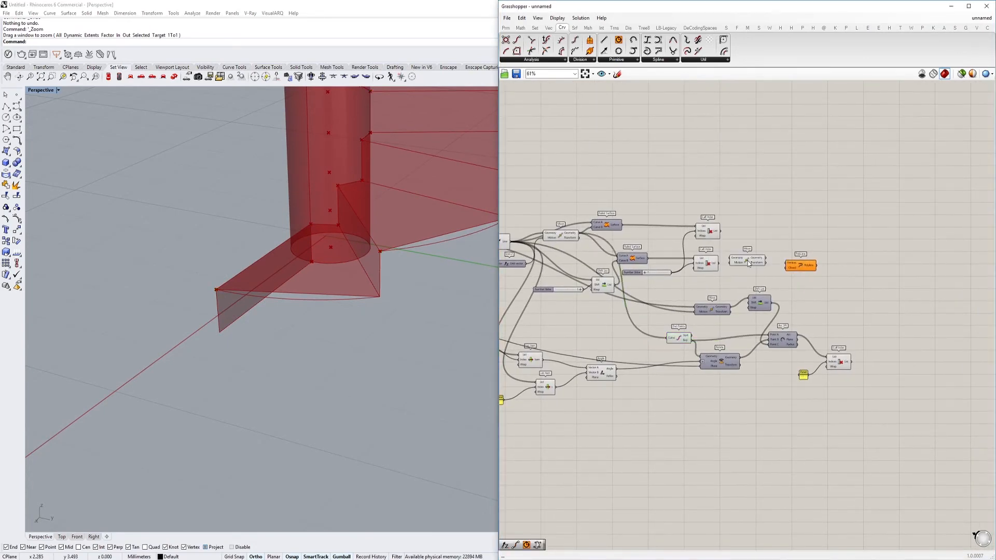
pyautogui.scroll(8, 748, 263)
pyautogui.moveTo(748, 263); pyautogui.dragTo(777, 253)
# Examine the Line SDL lines and End Points in the model to find which points belong to the outer tread edge
pyautogui.scroll(-5, 776, 246)
pyautogui.click(683, 207)
pyautogui.moveTo(683, 206); pyautogui.dragTo(754, 237, button='right')
pyautogui.scroll(-2, 738, 240)
pyautogui.click(593, 240)
pyautogui.moveTo(521, 249); pyautogui.dragTo(563, 248, button='right')
pyautogui.click(563, 249)
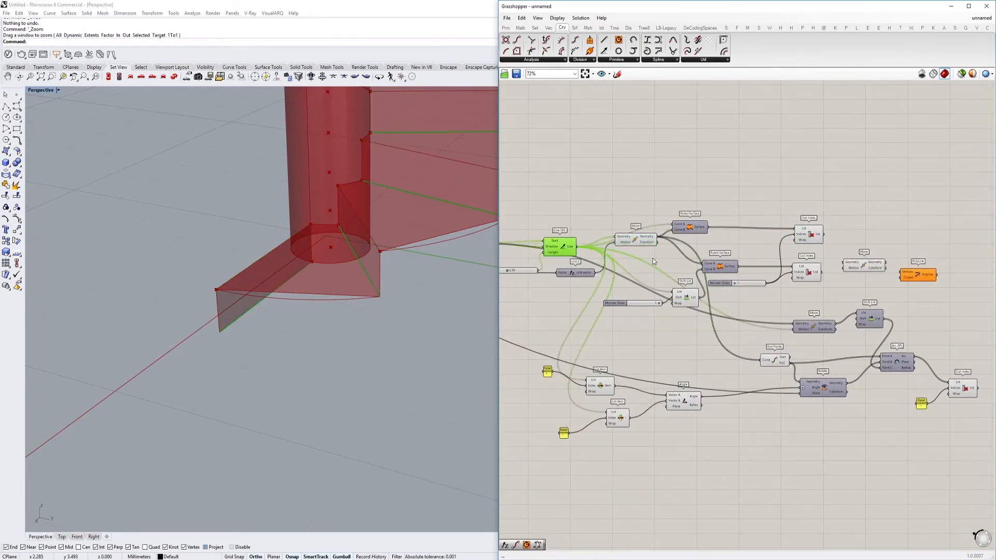
pyautogui.moveTo(679, 286); pyautogui.dragTo(659, 293, button='right')
pyautogui.scroll(2, 660, 295)
pyautogui.click(668, 312)
pyautogui.moveTo(720, 319); pyautogui.dragTo(624, 272, button='right')
pyautogui.click(693, 343)
pyautogui.scroll(-2, 385, 249)
pyautogui.moveTo(383, 249); pyautogui.dragTo(378, 276, button='right')
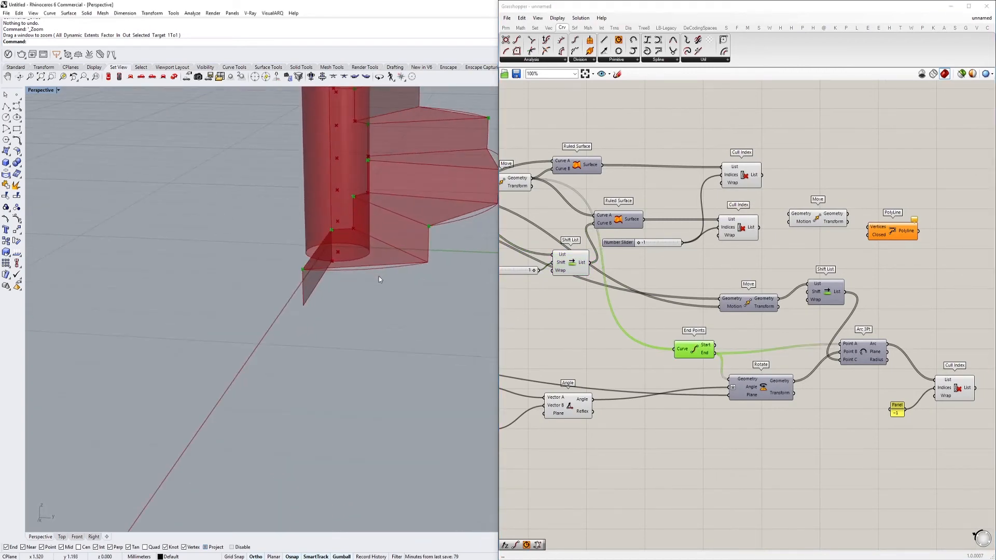
pyautogui.moveTo(800, 365); pyautogui.dragTo(768, 374, button='right')
# Connect the End output of End Points to the new Move component's Geometry input
pyautogui.scroll(2, 686, 362)
pyautogui.scroll(-2, 685, 361)
pyautogui.moveTo(684, 363); pyautogui.dragTo(757, 222)
pyautogui.moveTo(784, 226); pyautogui.dragTo(894, 216)
# Add a Unit Z vector component near the new Move component
pyautogui.doubleClick(819, 188)
pyautogui.write('z')
pyautogui.click(810, 181)
pyautogui.scroll(1, 777, 179)
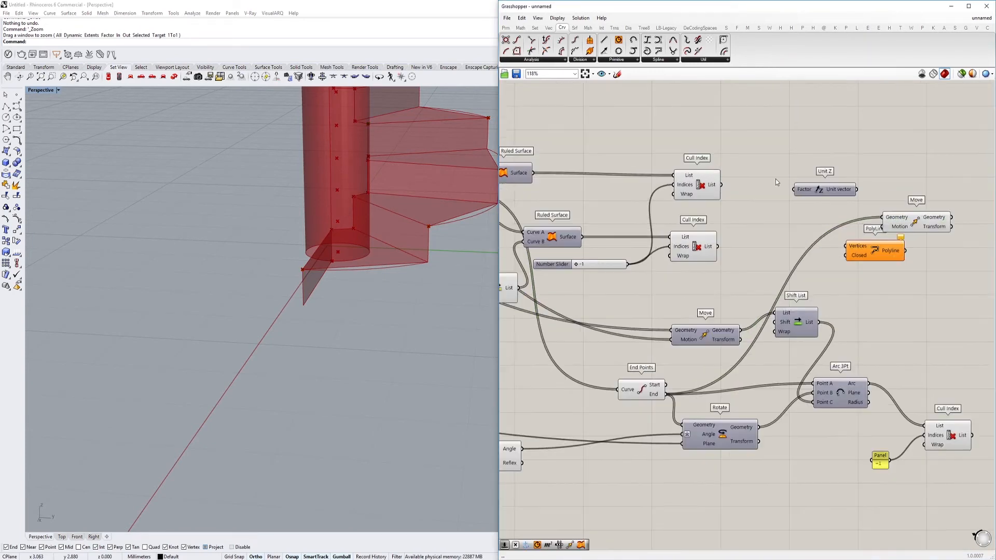
# Add a number slider with the value 2.00 and name it SlabThickness
pyautogui.doubleClick(775, 179)
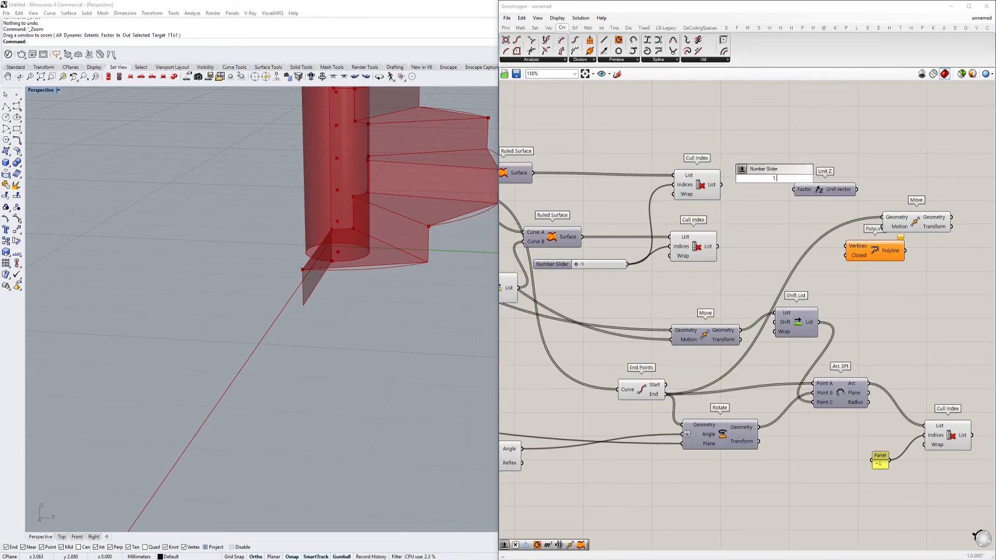
pyautogui.write('2')
pyautogui.press('Return')
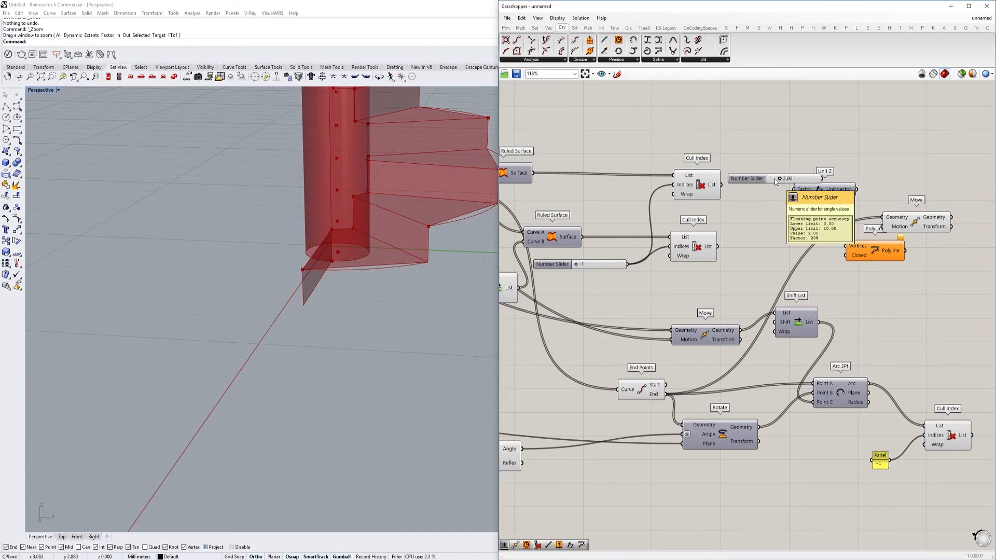
pyautogui.doubleClick(777, 180)
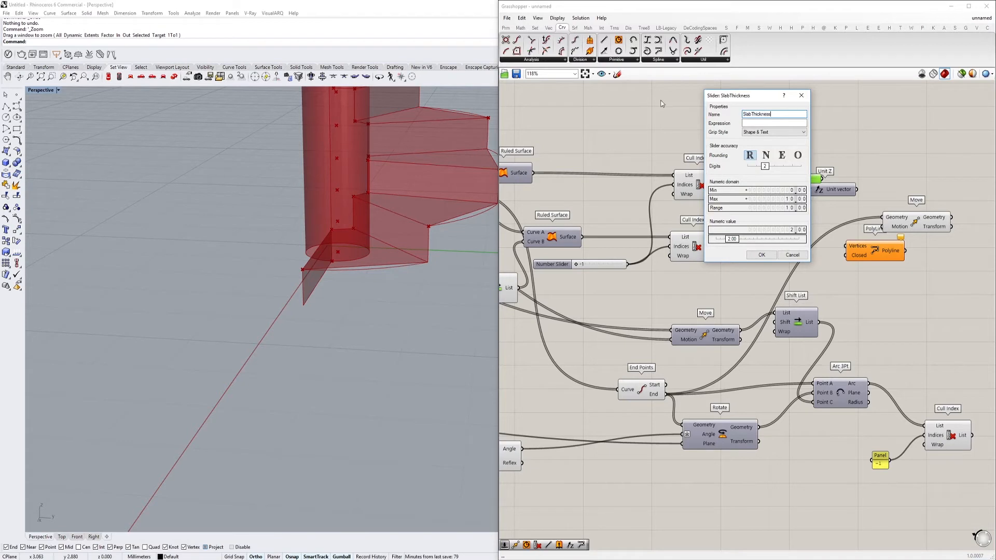
pyautogui.click(761, 255)
# Position Unit Z beside the SlabThickness slider and connect its Unit vector output to the new Move's Motion input
pyautogui.moveTo(827, 187); pyautogui.dragTo(867, 184)
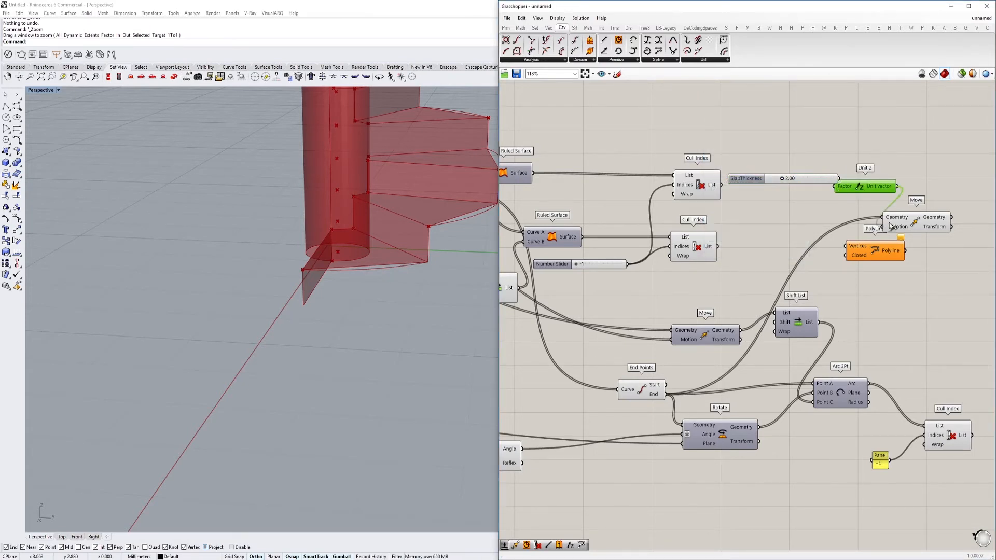
pyautogui.click(909, 228)
pyautogui.moveTo(885, 225); pyautogui.dragTo(806, 281, button='right')
pyautogui.scroll(2, 801, 279)
pyautogui.moveTo(855, 277); pyautogui.dragTo(879, 272)
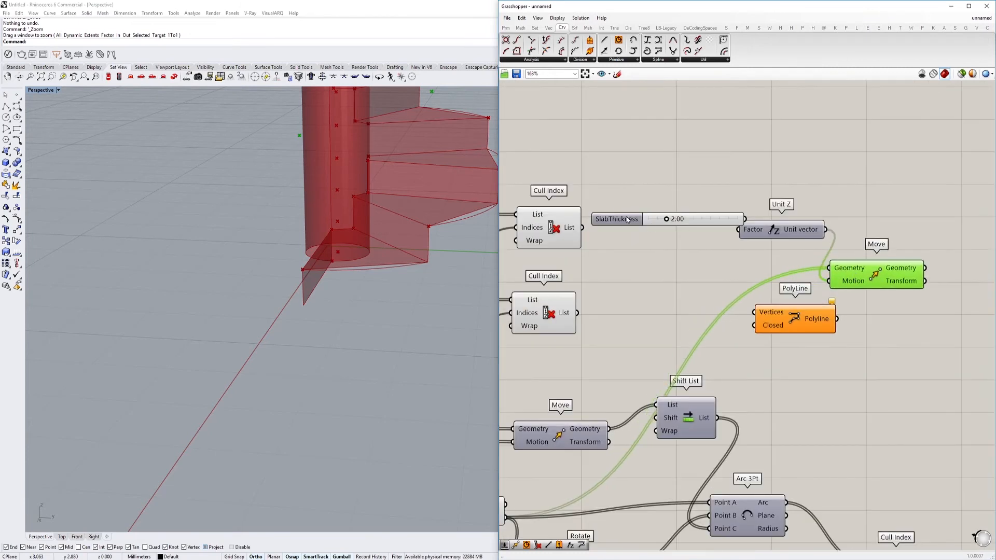
# Set the SlabThickness slider's minimum to -5 and its value to -1.36
pyautogui.doubleClick(627, 218)
pyautogui.doubleClick(629, 230)
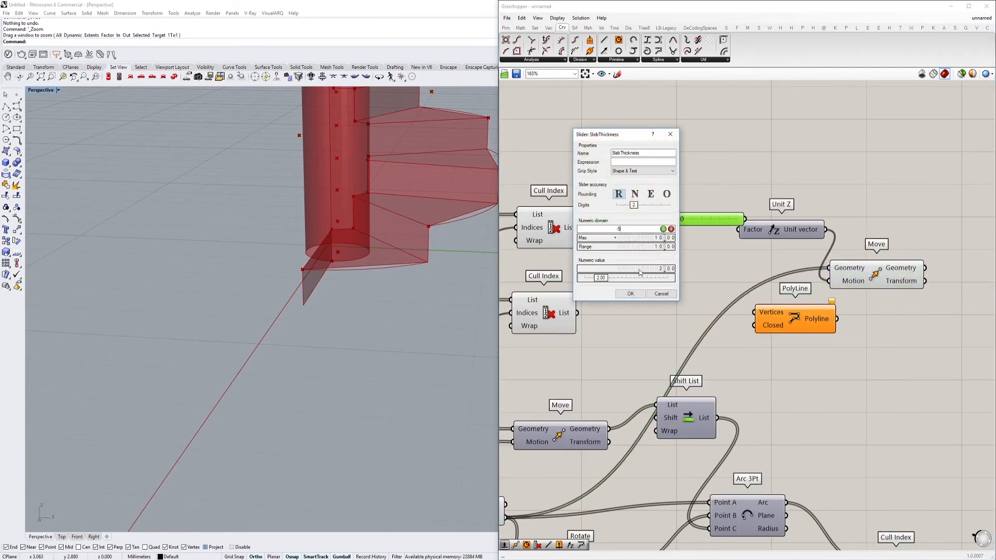
pyautogui.write('-5')
pyautogui.click(639, 294)
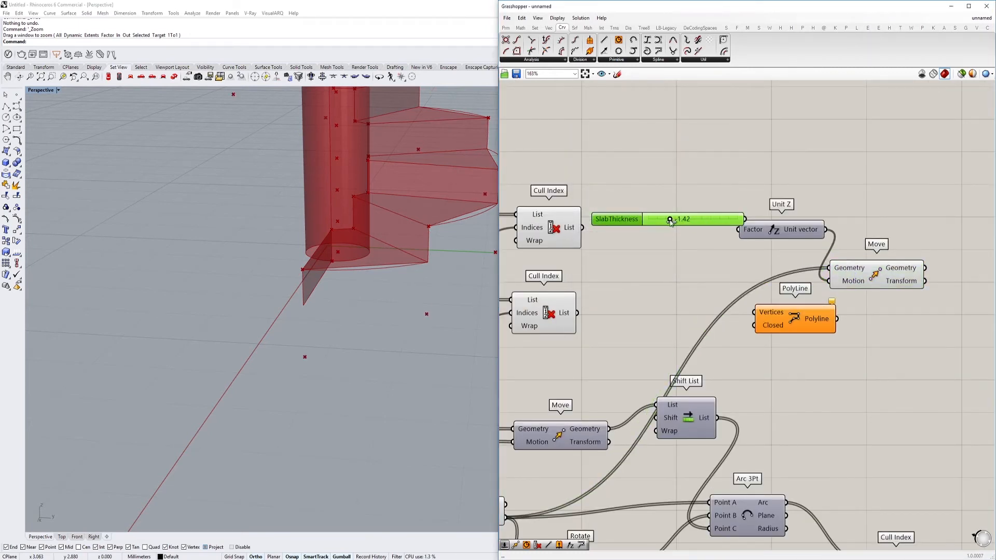
pyautogui.click(848, 269)
# Add an Interpolate data component beside the new Move component
pyautogui.moveTo(966, 289); pyautogui.dragTo(867, 264, button='right')
pyautogui.doubleClick(867, 263)
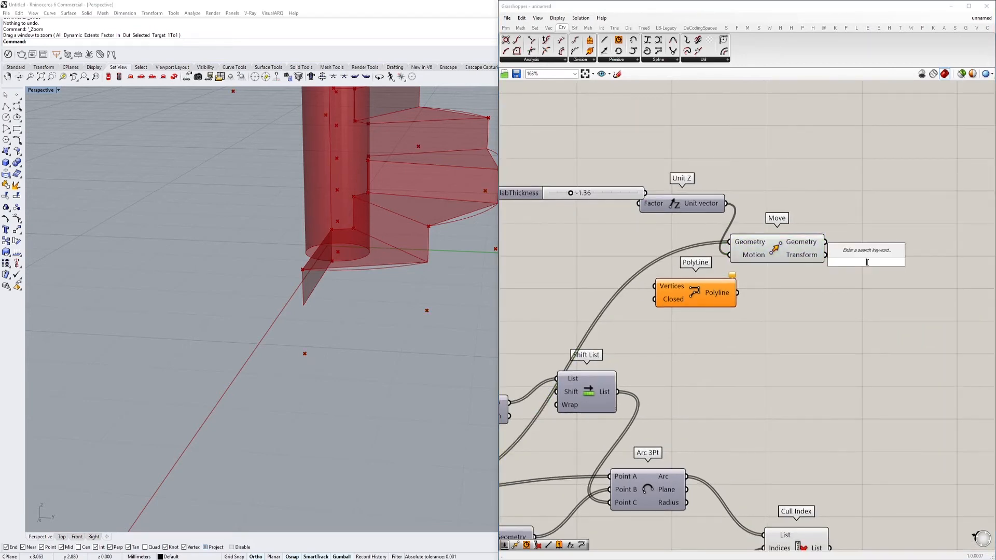
pyautogui.write('inter')
pyautogui.click(863, 242)
pyautogui.click(864, 264)
# Add an Interpolate curve component and delete the Interpolate data component
pyautogui.doubleClick(861, 198)
pyautogui.write('intep')
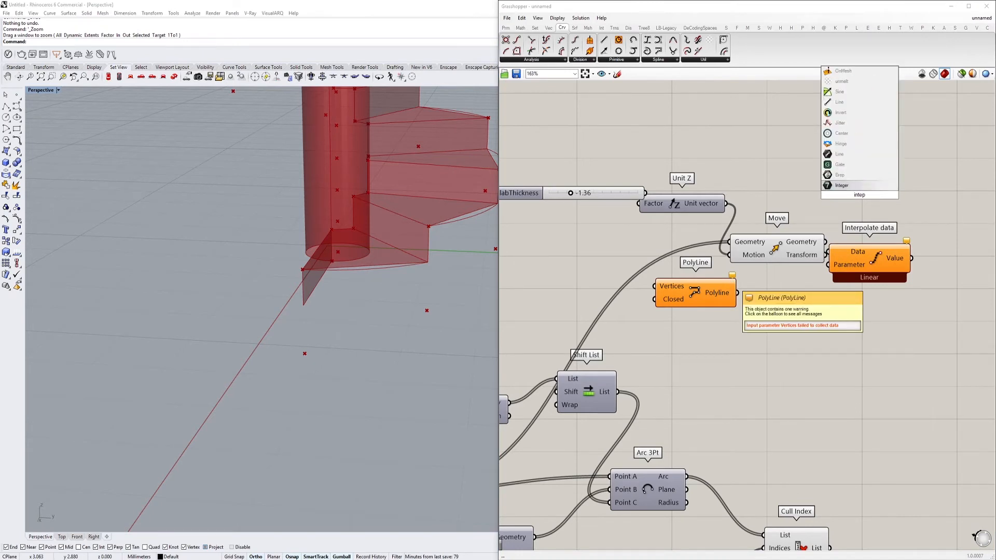
pyautogui.press('BackSpace')
pyautogui.write('rpo')
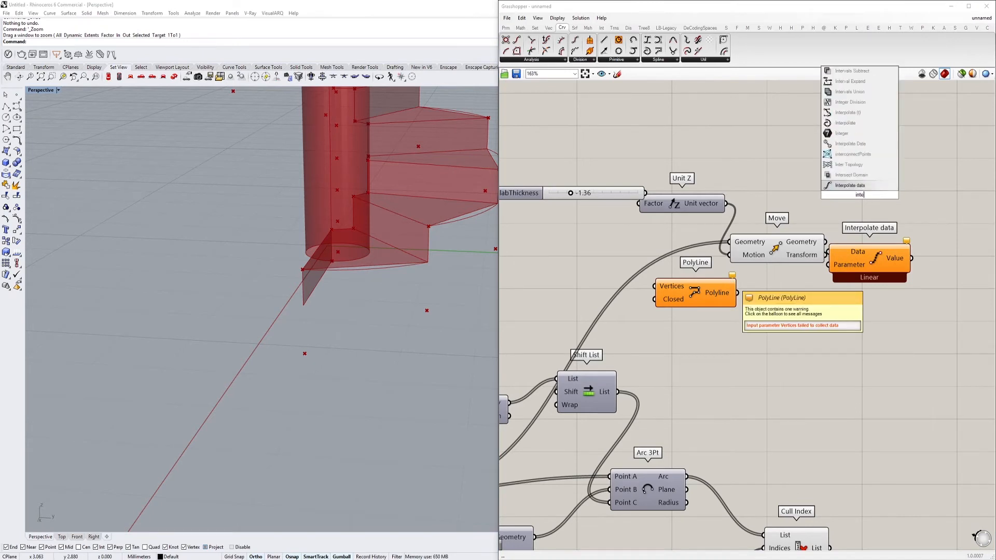
pyautogui.press('BackSpace')
pyautogui.press('BackSpace')
pyautogui.press('BackSpace')
pyautogui.write('polate')
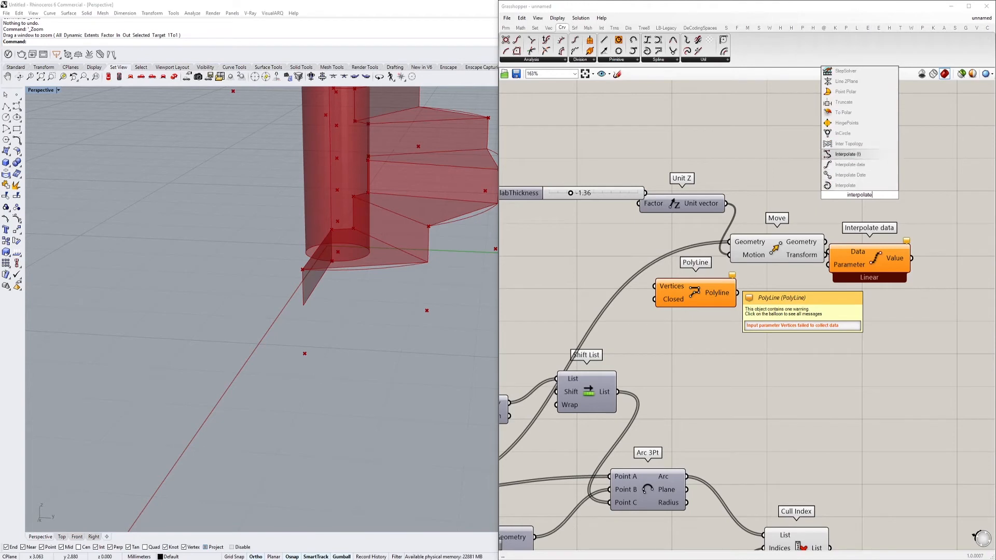
pyautogui.press('Up')
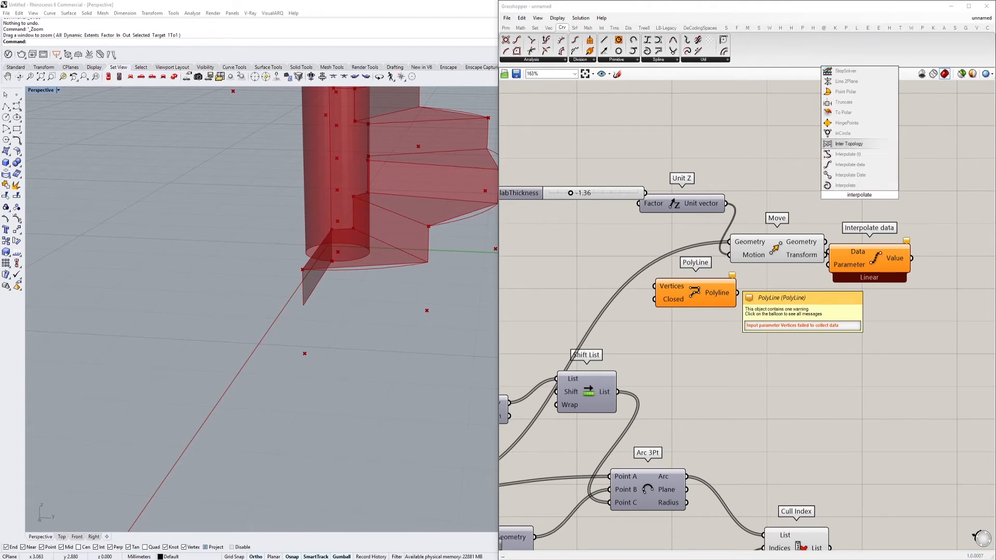
pyautogui.click(856, 186)
pyautogui.click(859, 249)
pyautogui.press('Delete')
# Connect the new Move's Geometry output to Interpolate's Vertices input and inspect the curve below the treads
pyautogui.click(861, 204)
pyautogui.moveTo(861, 204); pyautogui.dragTo(885, 255)
pyautogui.moveTo(847, 222); pyautogui.dragTo(846, 224)
pyautogui.scroll(-5, 445, 273)
pyautogui.moveTo(374, 244); pyautogui.dragTo(299, 188, button='right')
pyautogui.scroll(4, 303, 204)
pyautogui.scroll(-4, 303, 275)
pyautogui.moveTo(433, 285); pyautogui.dragTo(408, 291, button='right')
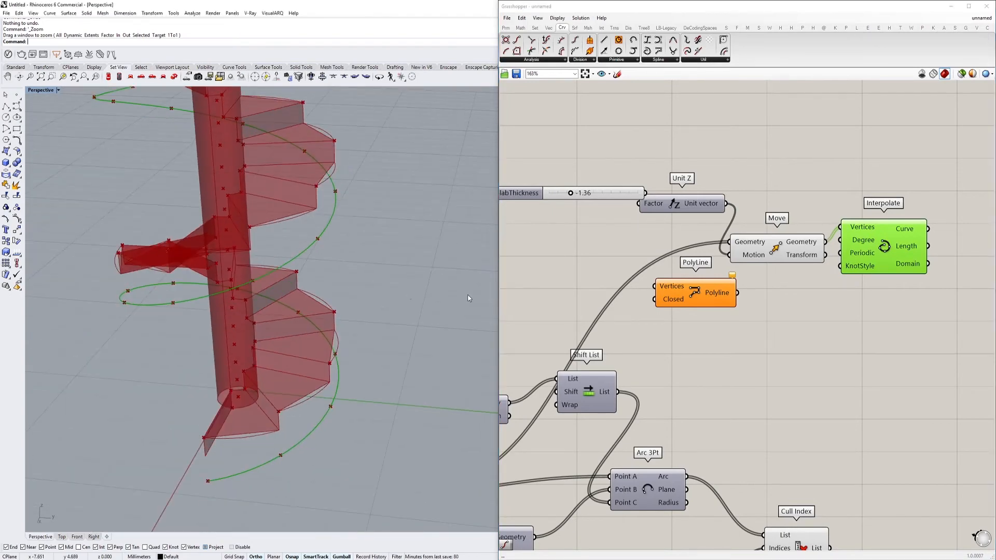
# Reposition the Interpolate component lower on the canvas, beside the arcs' Cull Index component
pyautogui.scroll(-2, 882, 300)
pyautogui.moveTo(903, 317); pyautogui.dragTo(763, 140, button='right')
pyautogui.scroll(2, 752, 197)
pyautogui.moveTo(660, 337); pyautogui.dragTo(675, 299)
pyautogui.scroll(-2, 699, 272)
pyautogui.moveTo(765, 124); pyautogui.dragTo(756, 187, button='right')
pyautogui.moveTo(726, 170); pyautogui.dragTo(768, 313)
pyautogui.moveTo(675, 299); pyautogui.dragTo(723, 266, button='right')
pyautogui.scroll(2, 723, 266)
pyautogui.click(701, 362)
pyautogui.moveTo(821, 293); pyautogui.dragTo(815, 261)
pyautogui.scroll(-2, 815, 254)
pyautogui.moveTo(816, 241); pyautogui.dragTo(817, 308, button='right')
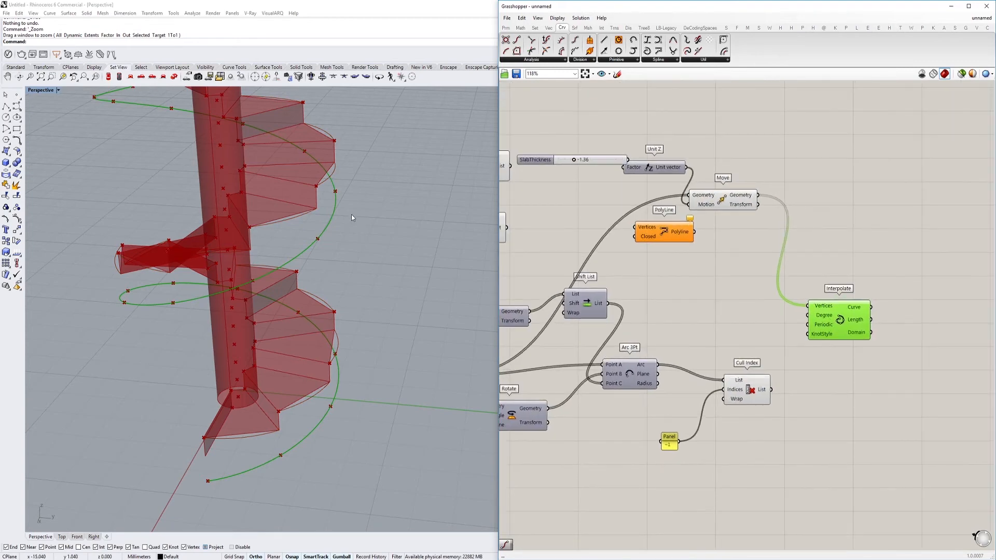
# Examine the interpolated curve against the culled tread arcs and the lowered Move points in the staircase model
pyautogui.scroll(2, 329, 232)
pyautogui.scroll(-5, 342, 260)
pyautogui.scroll(2, 381, 285)
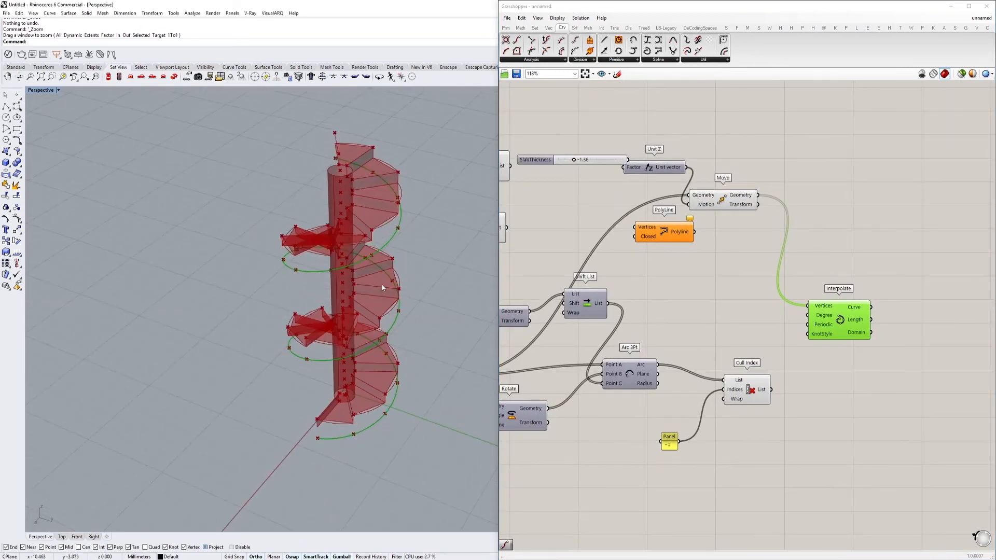
pyautogui.scroll(4, 350, 307)
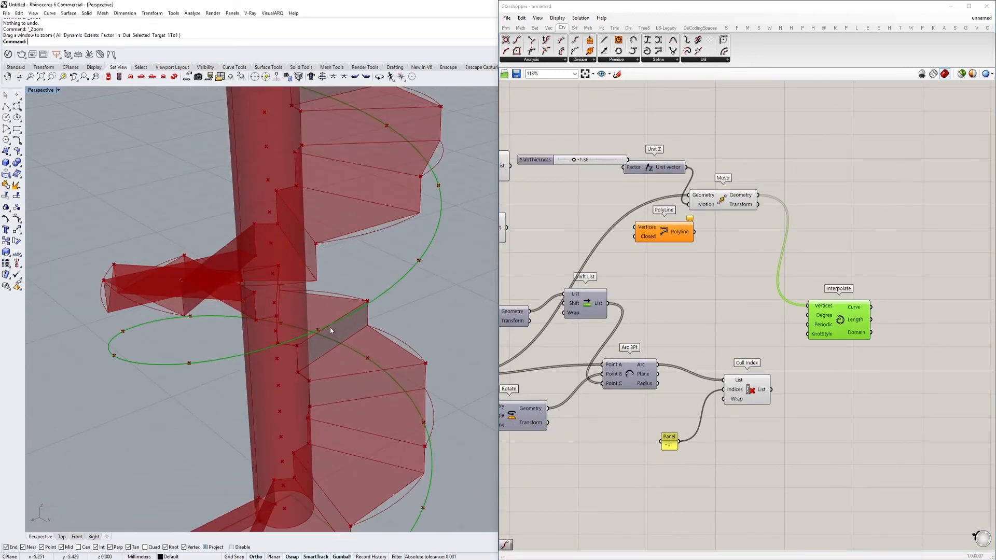
pyautogui.scroll(-1, 406, 282)
pyautogui.moveTo(695, 360); pyautogui.dragTo(676, 305, button='right')
pyautogui.click(728, 334)
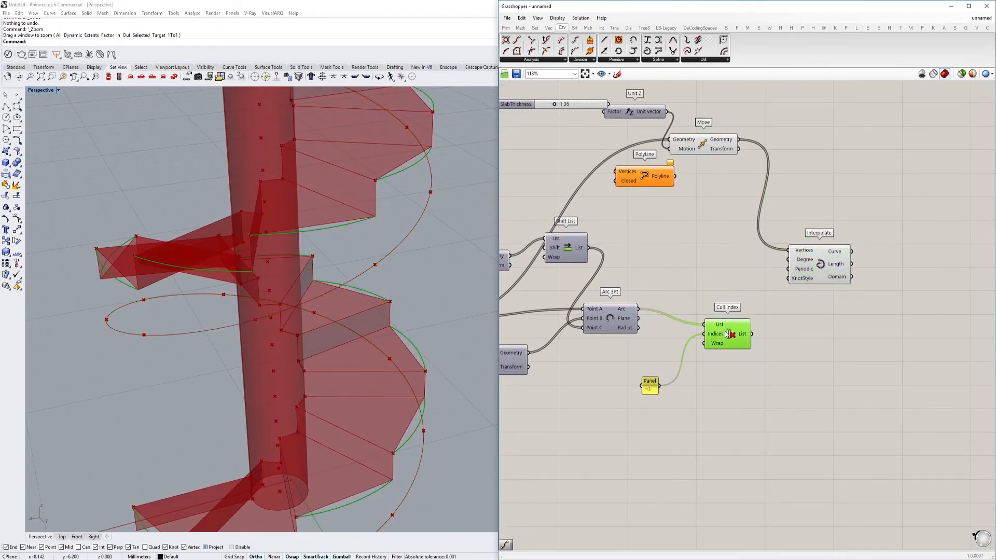
pyautogui.click(727, 137)
pyautogui.moveTo(697, 164); pyautogui.dragTo(614, 183, button='right')
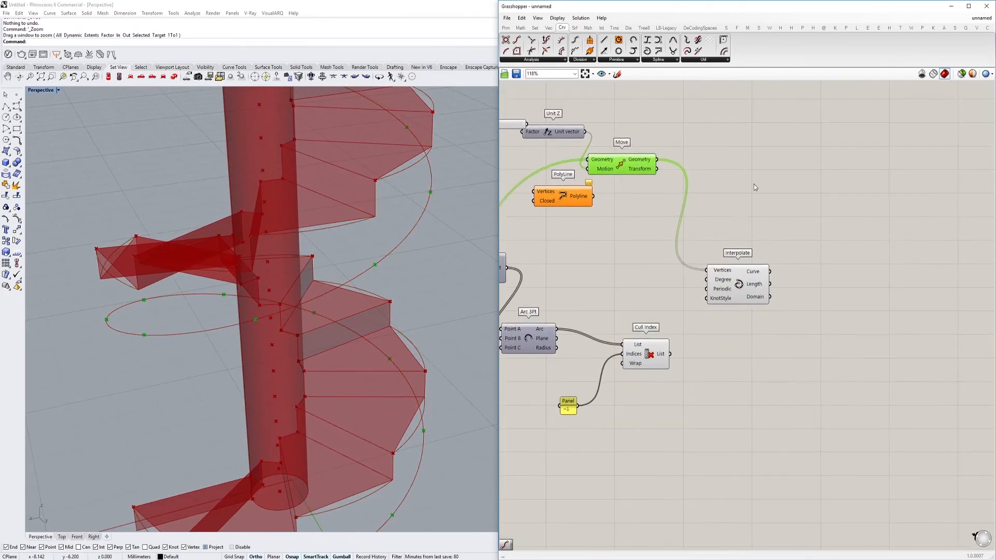
# Add a Shatter component and place it above and beyond the Interpolate component
pyautogui.doubleClick(810, 203)
pyautogui.write('shatter')
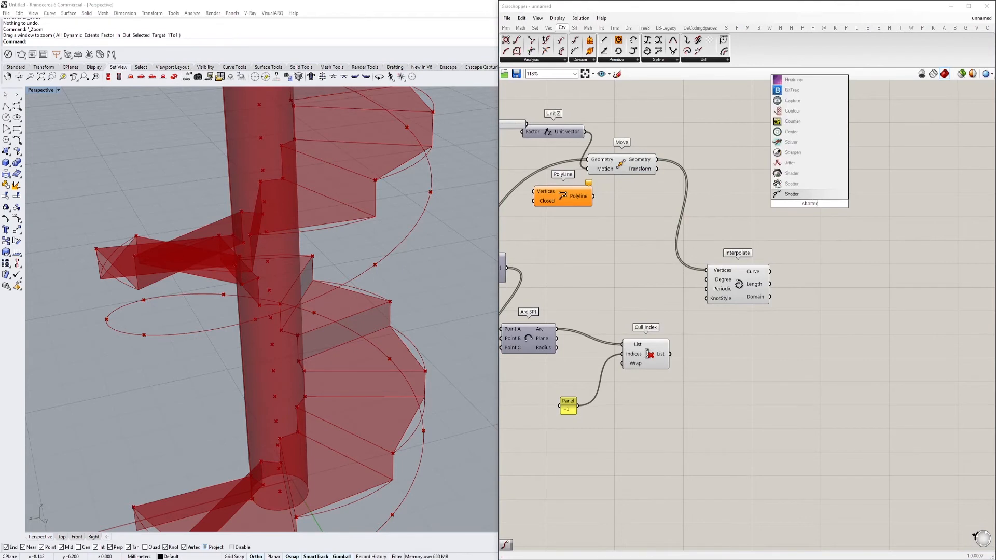
pyautogui.press('Return')
pyautogui.moveTo(812, 207); pyautogui.dragTo(856, 236)
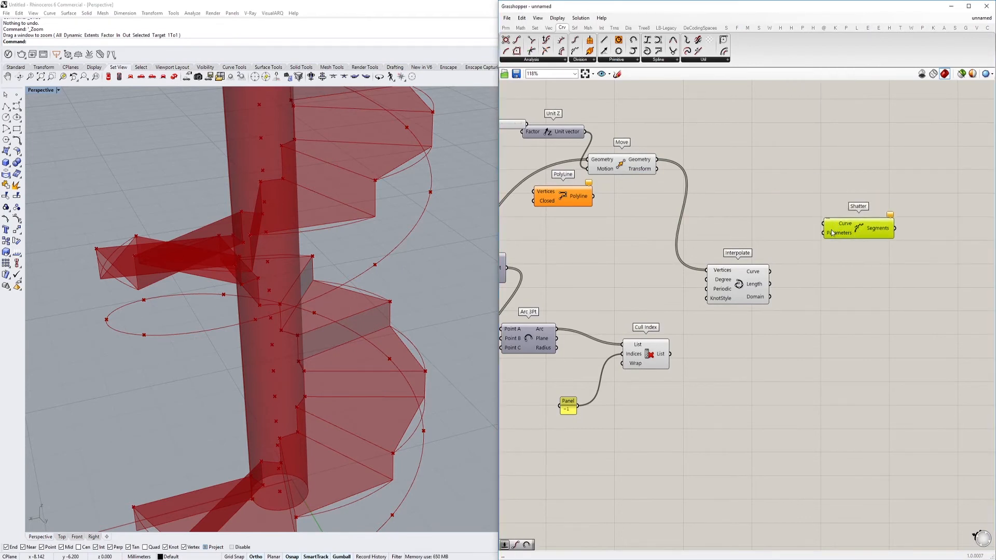
# Add an Evaluate Curve component between Interpolate and Shatter
pyautogui.doubleClick(764, 208)
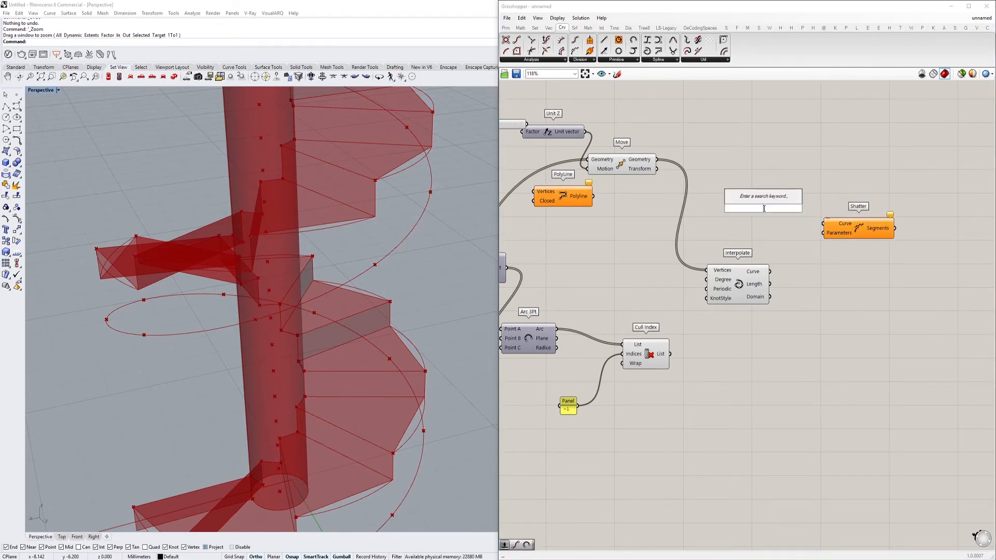
pyautogui.write('eval')
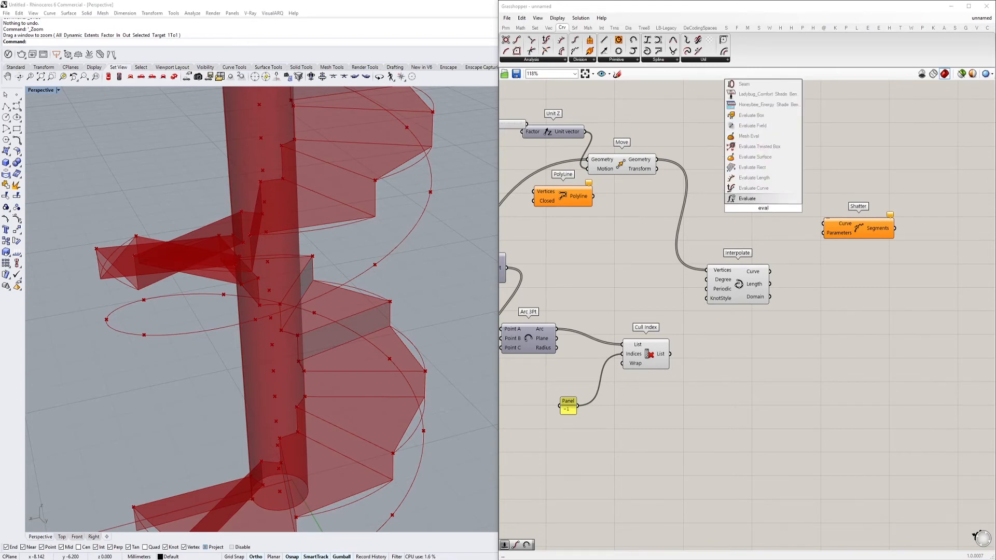
pyautogui.click(753, 187)
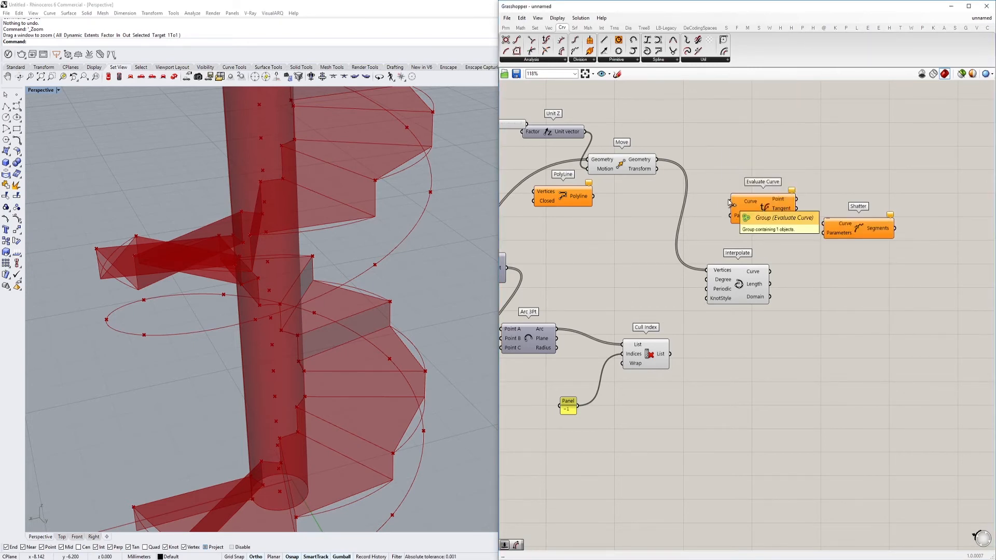
pyautogui.doubleClick(721, 163)
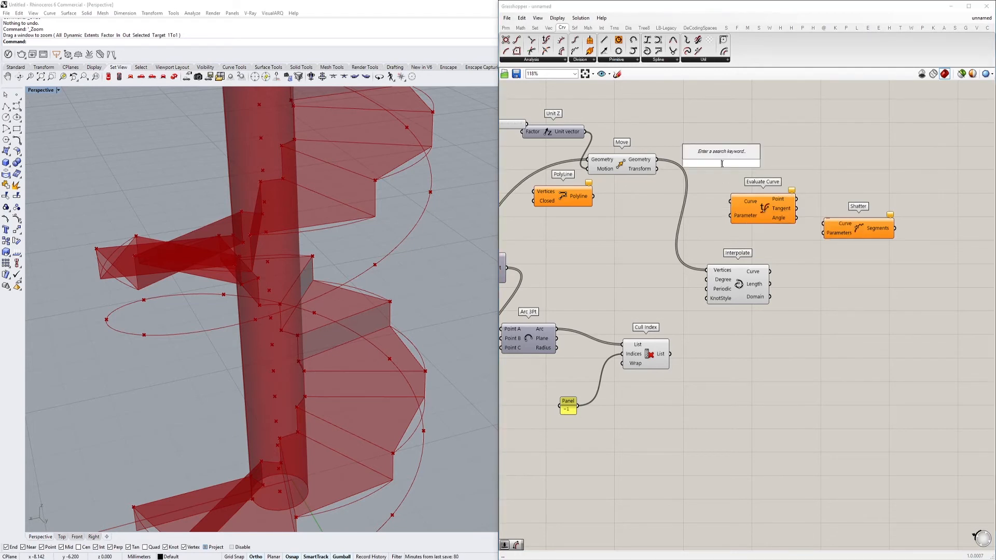
pyautogui.write('closestpo')
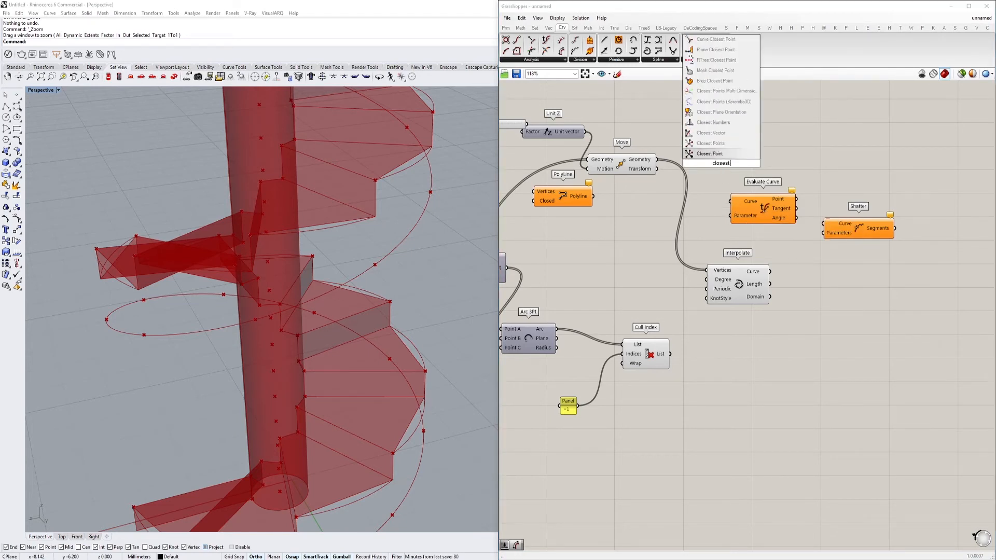
pyautogui.press('BackSpace')
pyautogui.press('BackSpace')
pyautogui.press('BackSpace')
pyautogui.press('BackSpace')
pyautogui.press('BackSpace')
pyautogui.press('BackSpace')
pyautogui.press('BackSpace')
pyautogui.press('BackSpace')
pyautogui.write('curve clos')
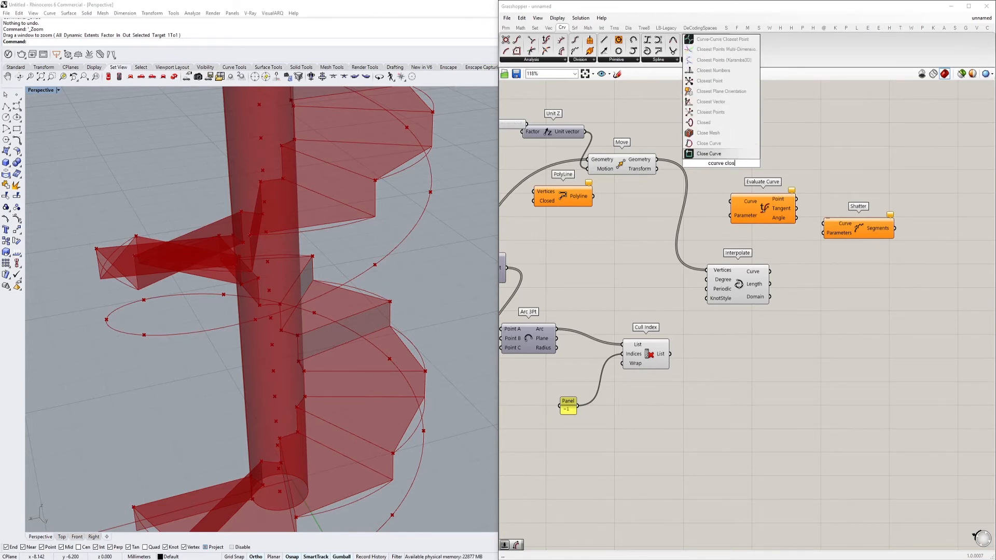
pyautogui.press('Escape')
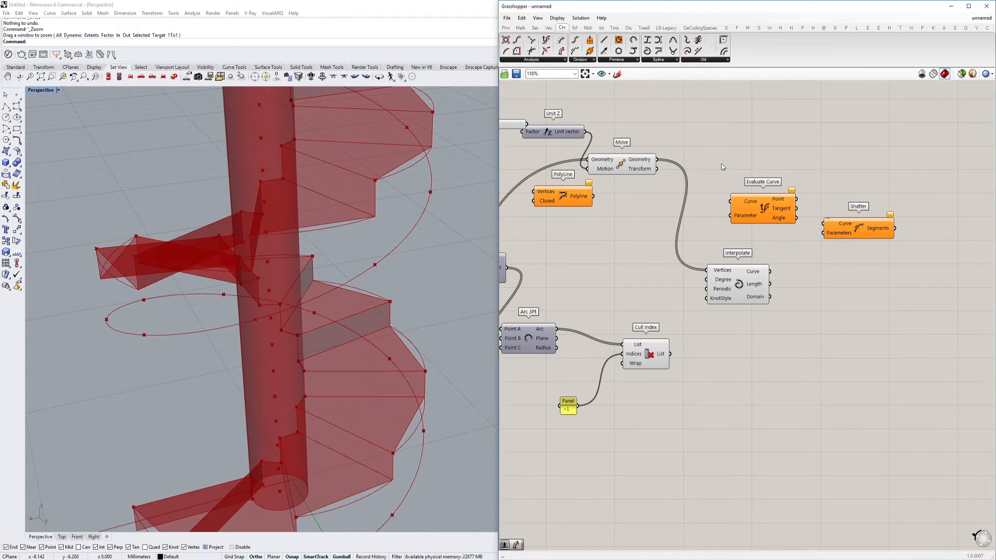
# Add a Curve Closest Point component above the Interpolate component
pyautogui.doubleClick(722, 166)
pyautogui.write('curve ')
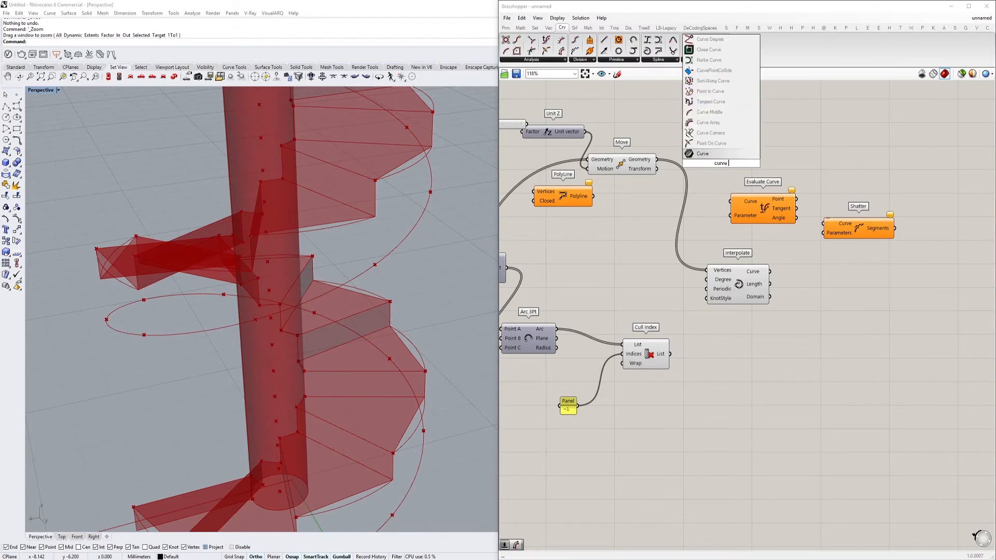
pyautogui.write('clos')
pyautogui.click(725, 113)
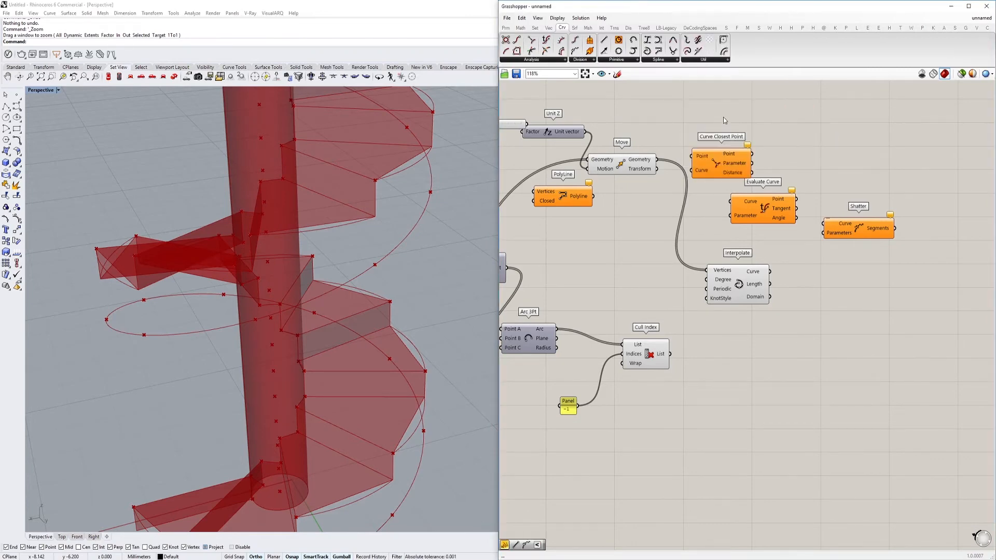
# Connect Interpolate's Curve and the lowering Move's Geometry to Curve Closest Point, and place it beside Interpolate
pyautogui.scroll(2, 713, 168)
pyautogui.moveTo(702, 174)
pyautogui.mouseDown()
pyautogui.moveTo(804, 180)
pyautogui.moveTo(811, 278)
pyautogui.moveTo(798, 311)
pyautogui.mouseUp()
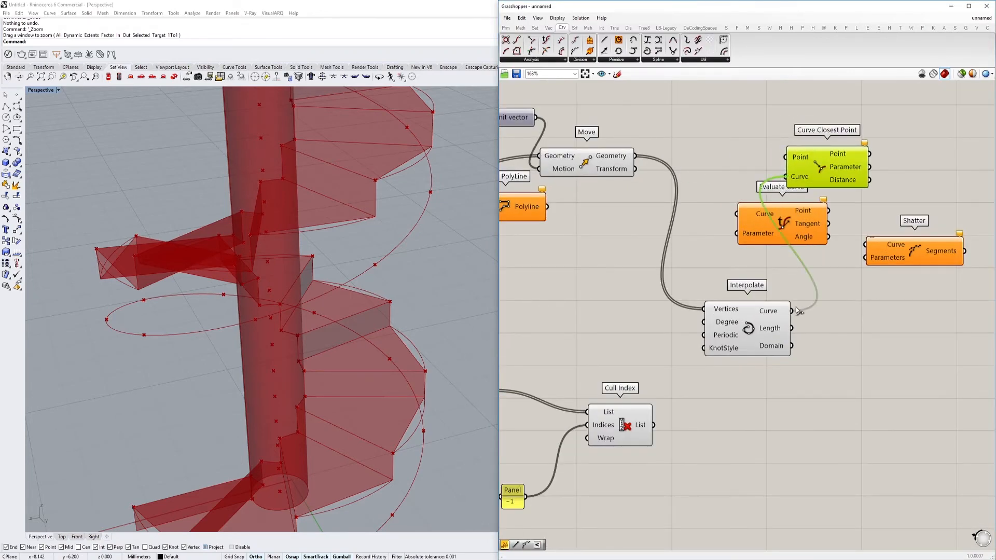
pyautogui.moveTo(778, 157); pyautogui.dragTo(613, 155)
pyautogui.moveTo(843, 179); pyautogui.dragTo(847, 179)
pyautogui.moveTo(847, 179); pyautogui.dragTo(747, 185, button='right')
pyautogui.moveTo(747, 185); pyautogui.dragTo(782, 364)
pyautogui.moveTo(805, 346); pyautogui.dragTo(725, 309, button='right')
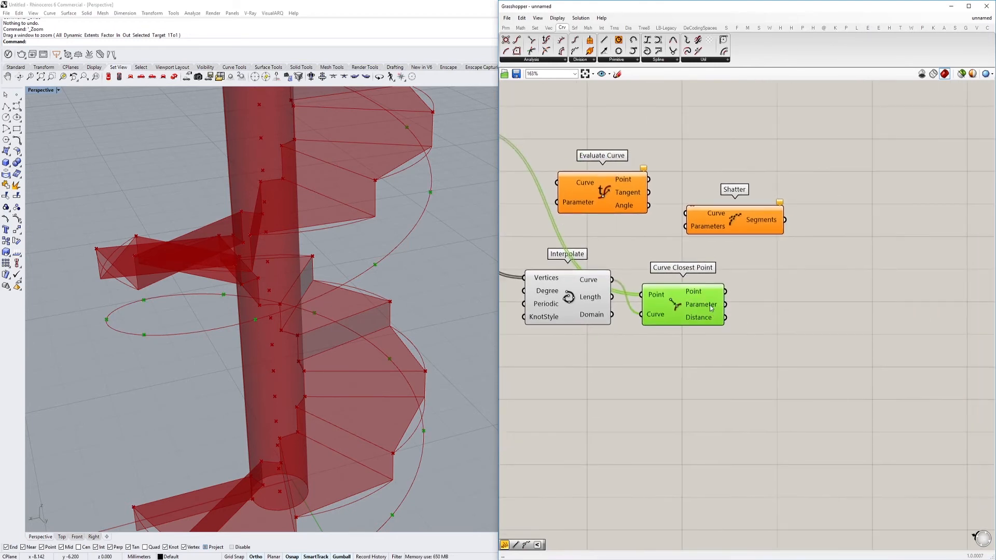
# Feed Shatter with Interpolate's Curve and Curve Closest Point's Parameter, and delete the unused Evaluate Curve component
pyautogui.moveTo(725, 305); pyautogui.dragTo(612, 280)
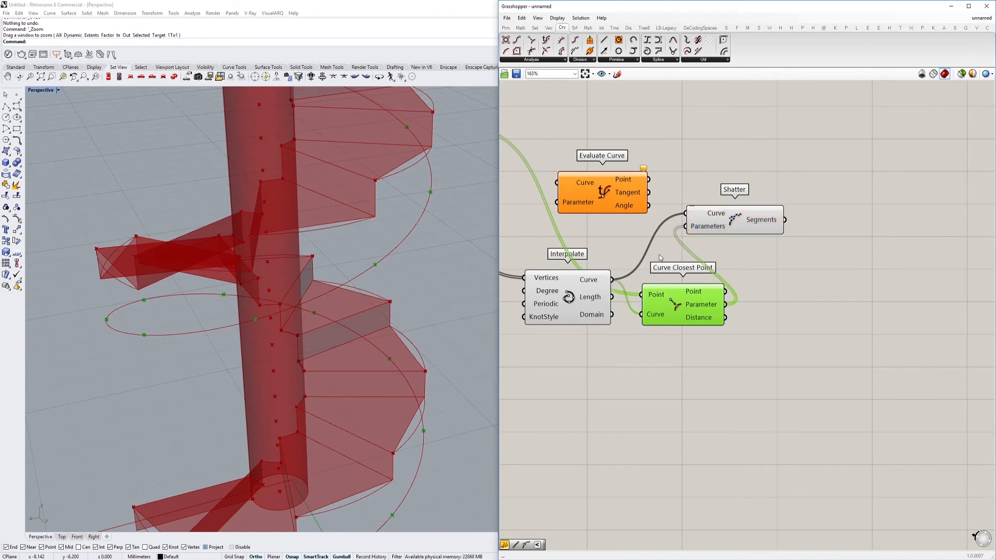
pyautogui.moveTo(746, 221); pyautogui.dragTo(823, 221)
pyautogui.click(662, 199)
pyautogui.click(625, 188)
pyautogui.press('Delete')
pyautogui.click(796, 214)
pyautogui.scroll(-1, 796, 213)
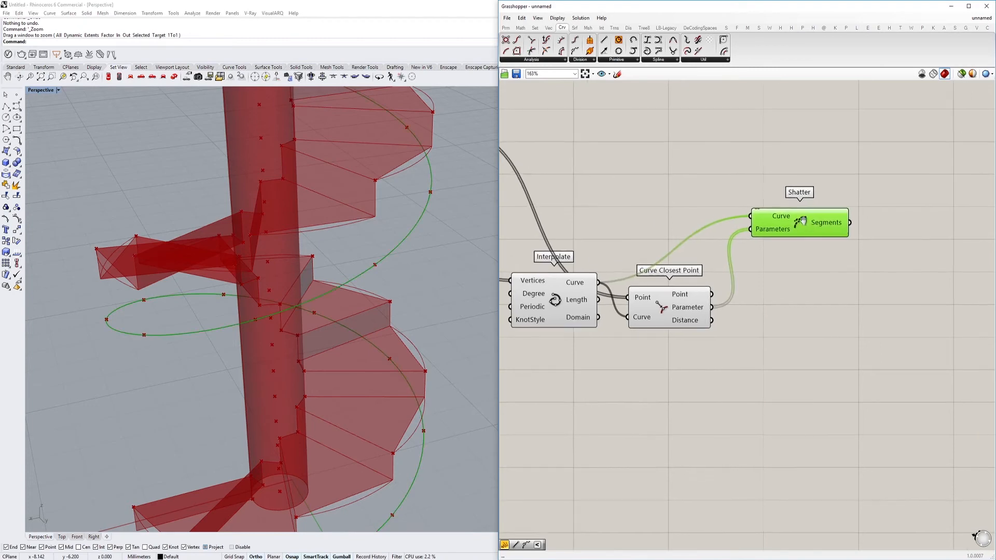
# Add a Ruled Surface component level with the arcs' Cull Index, below Shatter
pyautogui.scroll(-3, 764, 230)
pyautogui.scroll(2, 659, 288)
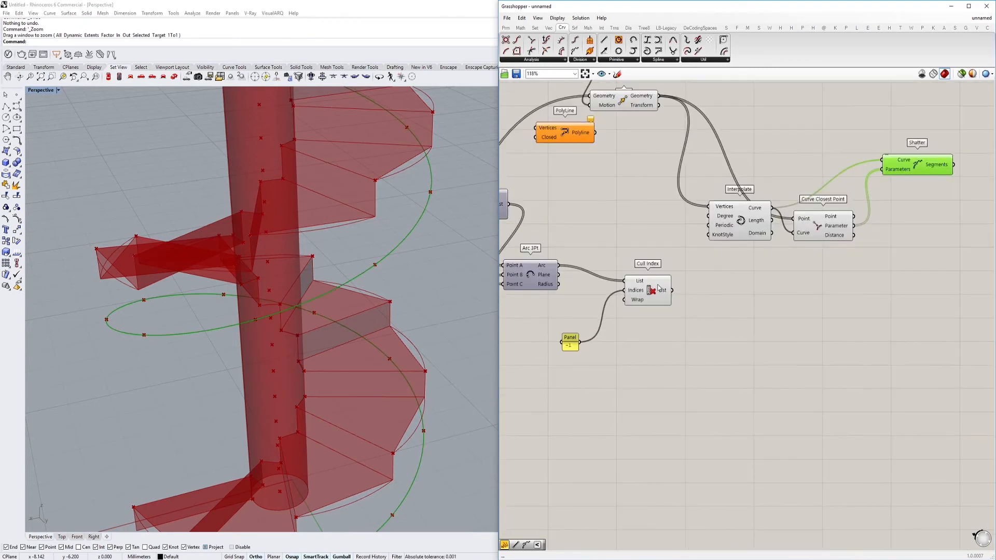
pyautogui.moveTo(661, 294)
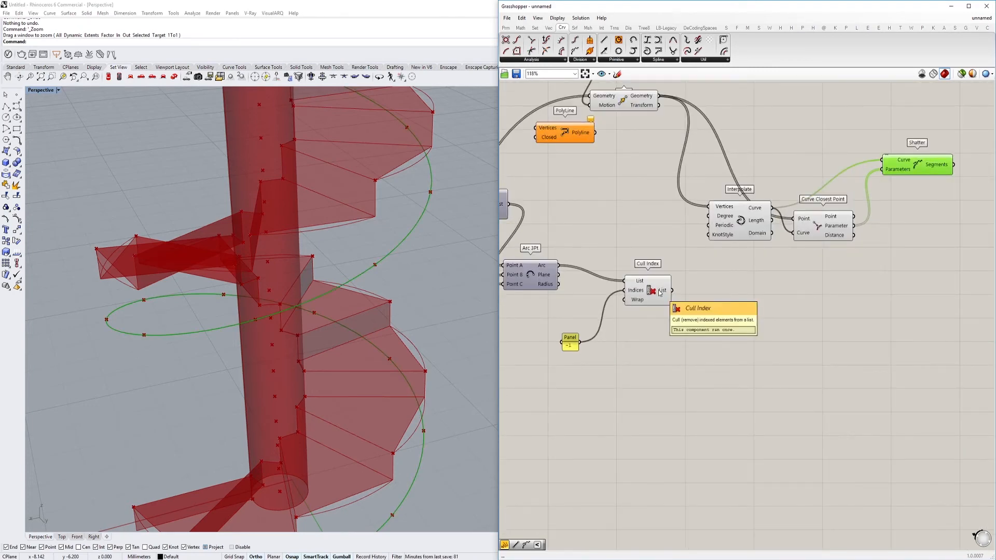
pyautogui.moveTo(623, 294); pyautogui.dragTo(614, 295, button='right')
pyautogui.doubleClick(845, 298)
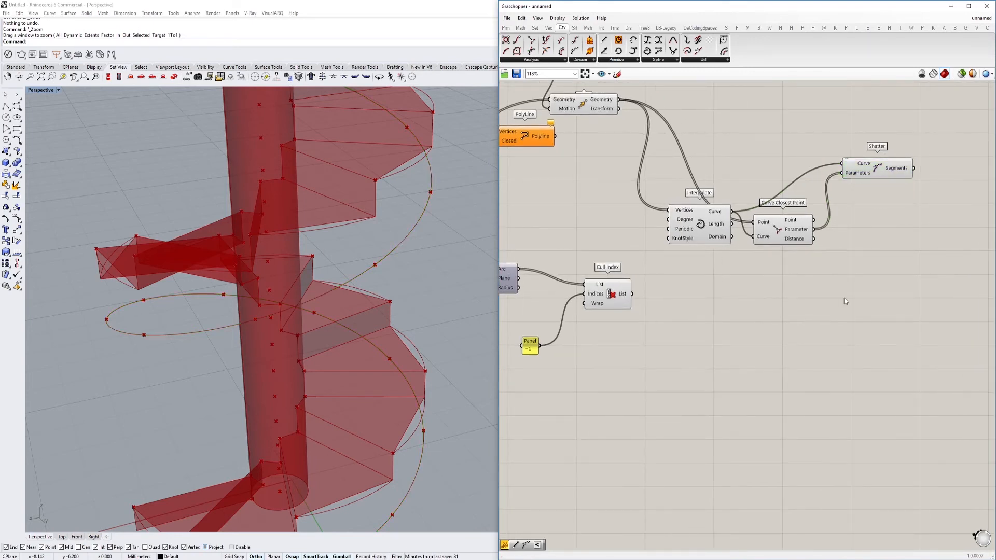
pyautogui.press('Escape')
pyautogui.write('rul')
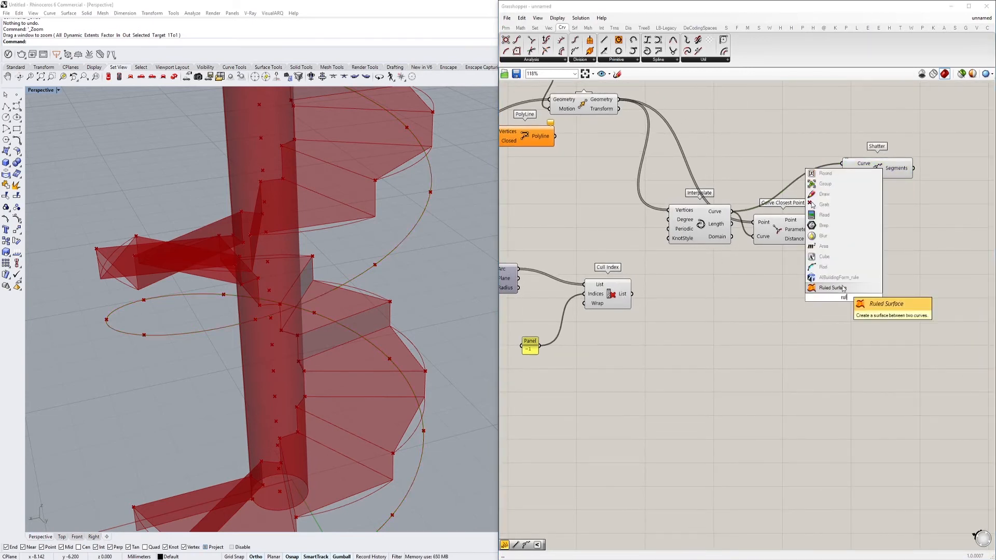
pyautogui.click(843, 286)
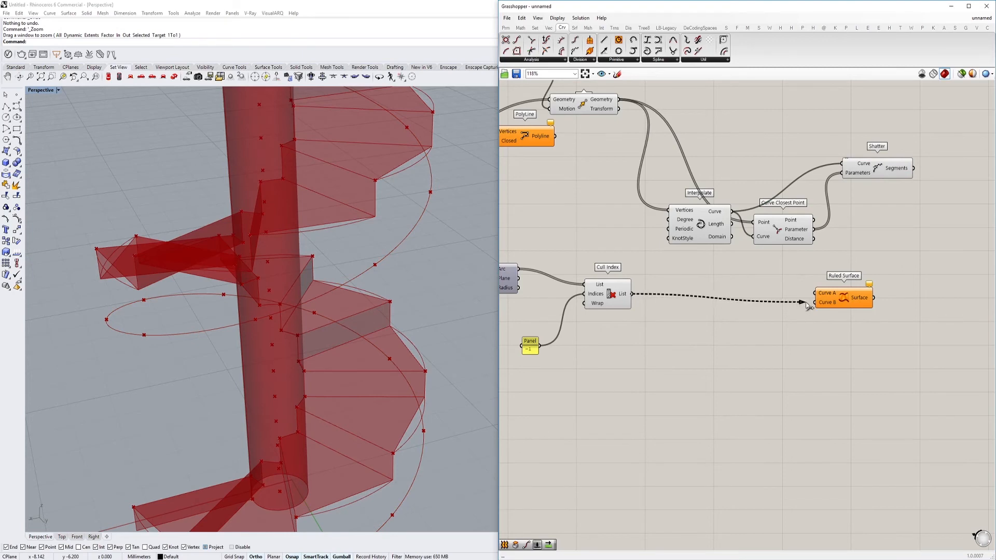
# Connect Shatter's Segments to Ruled Surface's Curve A and Cull Index's List to Curve B, and inspect the side surfaces
pyautogui.moveTo(899, 180); pyautogui.dragTo(913, 168)
pyautogui.moveTo(782, 280); pyautogui.dragTo(759, 298, button='right')
pyautogui.moveTo(821, 316); pyautogui.dragTo(844, 303)
pyautogui.moveTo(363, 257); pyautogui.dragTo(411, 276, button='right')
pyautogui.scroll(-2, 420, 249)
pyautogui.scroll(8, 404, 246)
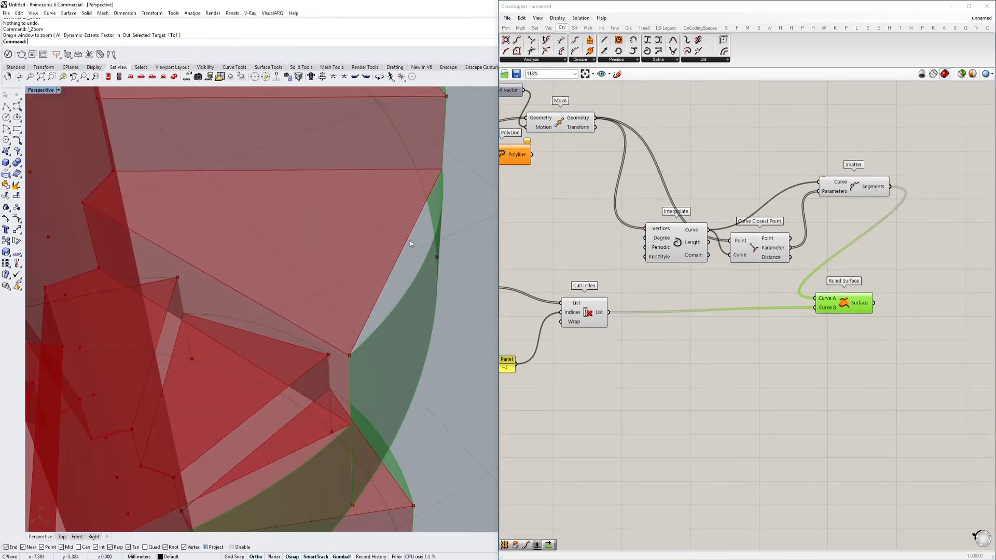
# Trace the Arc 3Pt, Cull Index, Shift List and Move components to find which geometry supplies the tread and riser edges
pyautogui.moveTo(908, 341); pyautogui.dragTo(805, 320, button='right')
pyautogui.doubleClick(806, 319)
pyautogui.scroll(-2, 544, 305)
pyautogui.moveTo(545, 305); pyautogui.dragTo(681, 287, button='right')
pyautogui.click(600, 295)
pyautogui.click(584, 278)
pyautogui.moveTo(837, 323); pyautogui.dragTo(749, 326, button='right')
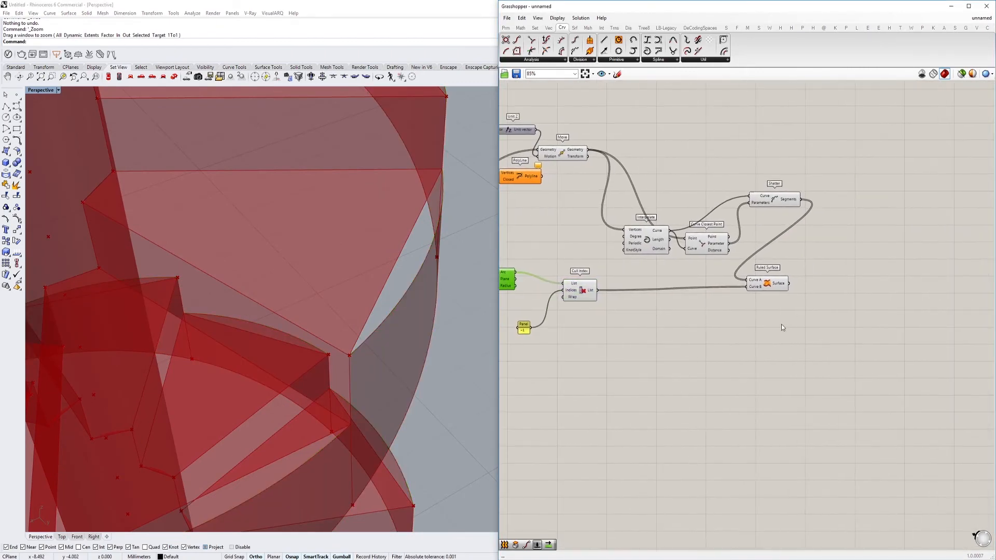
pyautogui.moveTo(505, 297); pyautogui.dragTo(726, 313, button='right')
pyautogui.click(633, 212)
pyautogui.scroll(-1, 633, 213)
pyautogui.scroll(3, 634, 212)
pyautogui.scroll(-2, 634, 212)
pyautogui.moveTo(539, 202); pyautogui.dragTo(680, 250, button='right')
pyautogui.scroll(3, 630, 240)
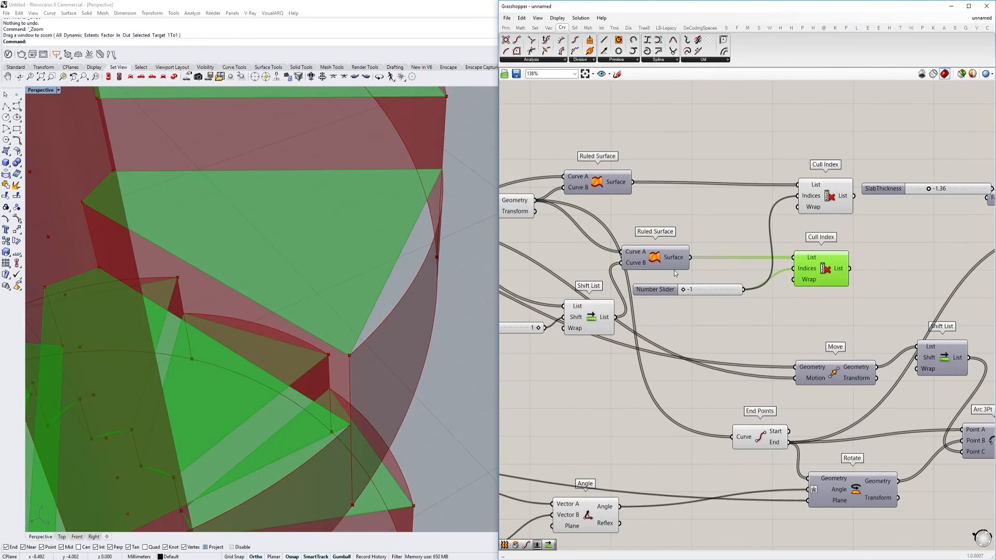
pyautogui.scroll(-5, 674, 267)
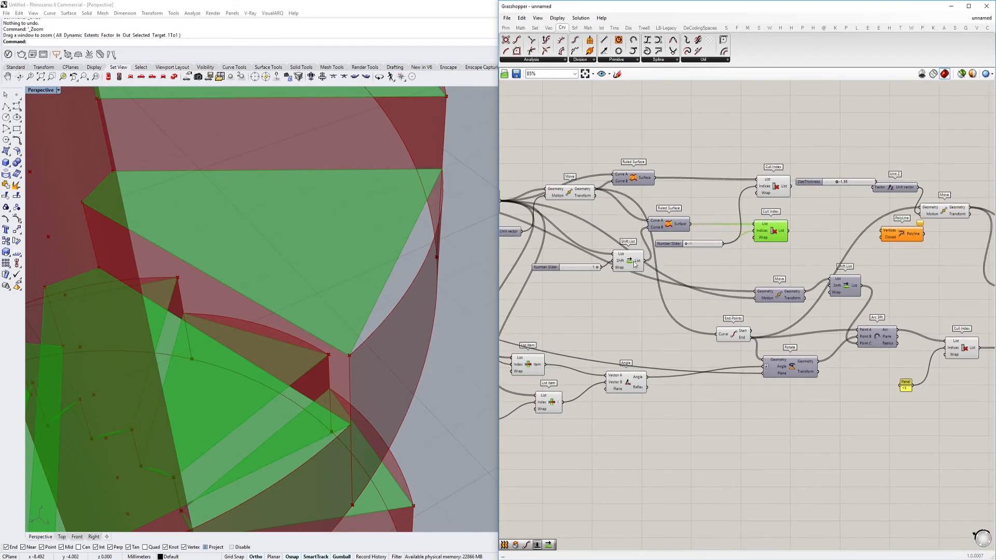
pyautogui.click(631, 265)
pyautogui.scroll(3, 661, 265)
pyautogui.click(539, 159)
pyautogui.moveTo(656, 271); pyautogui.dragTo(653, 317, button='right')
pyautogui.moveTo(742, 382); pyautogui.dragTo(664, 334, button='right')
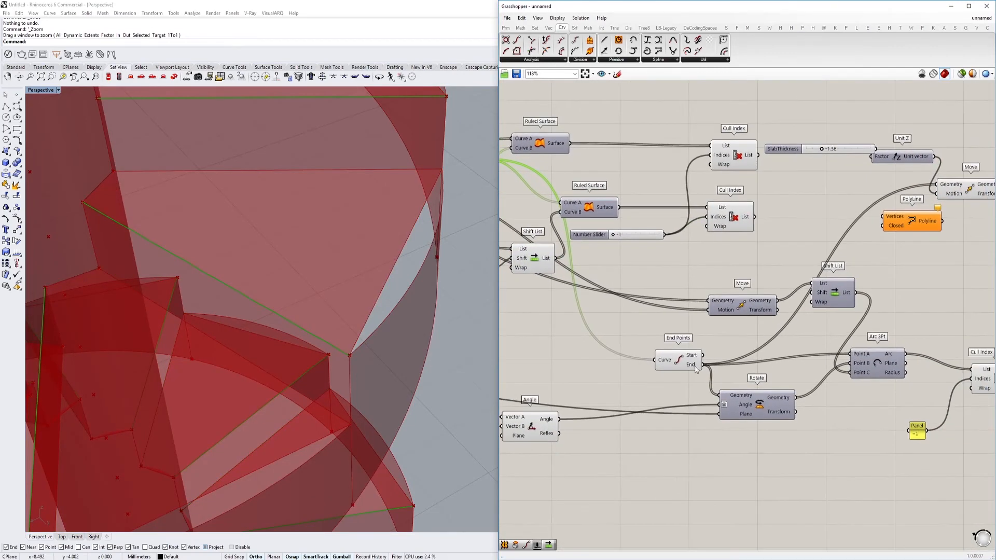
# Add a Line component below Rotate, connecting End Points' End to Start Point and the upper Move's Geometry to End Point
pyautogui.click(695, 370)
pyautogui.moveTo(805, 464); pyautogui.dragTo(711, 385, button='right')
pyautogui.doubleClick(718, 388)
pyautogui.write('line')
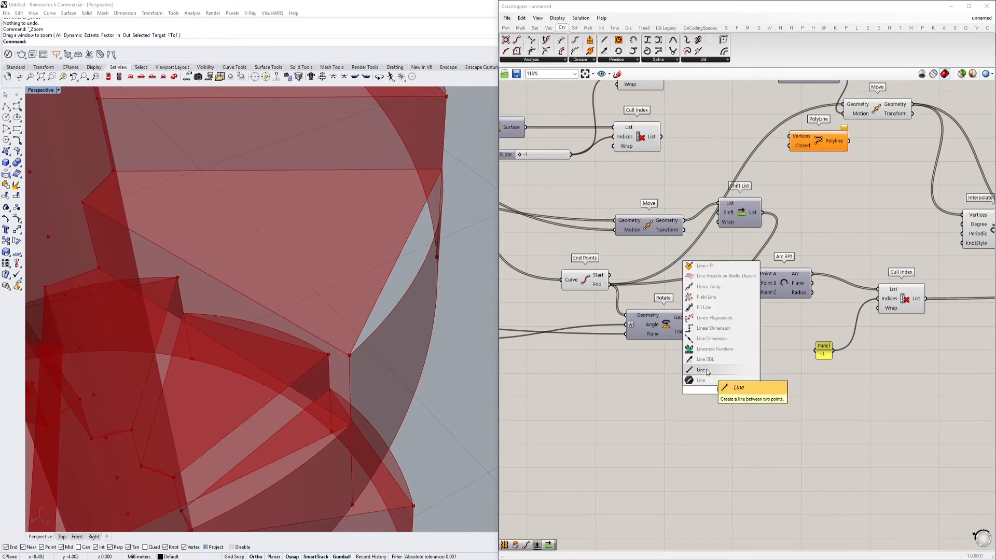
pyautogui.click(705, 370)
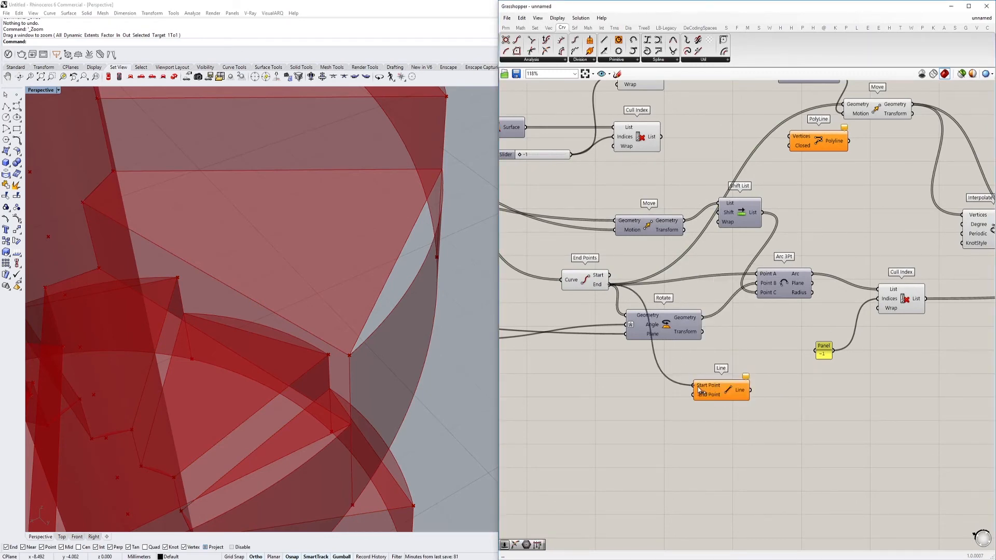
pyautogui.scroll(-3, 691, 285)
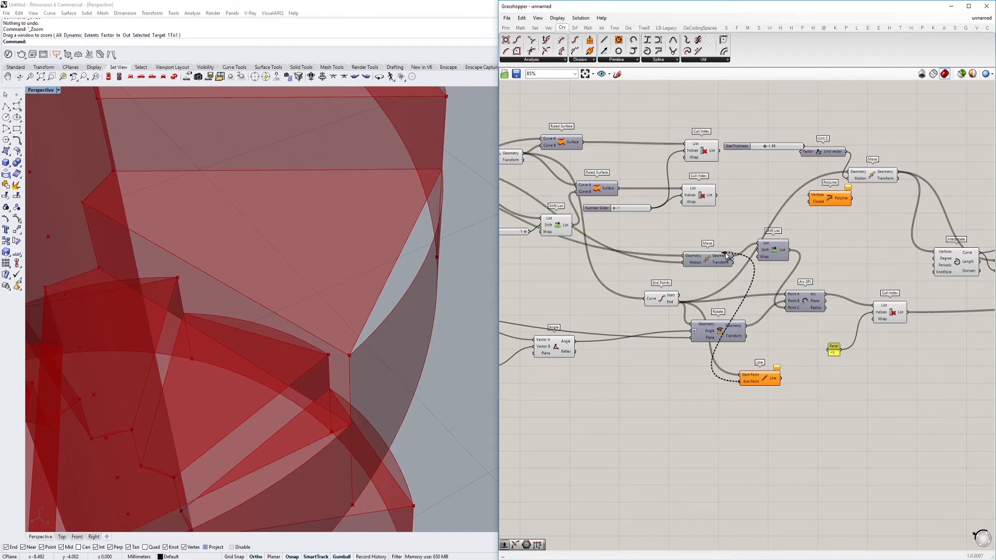
pyautogui.scroll(4, 570, 326)
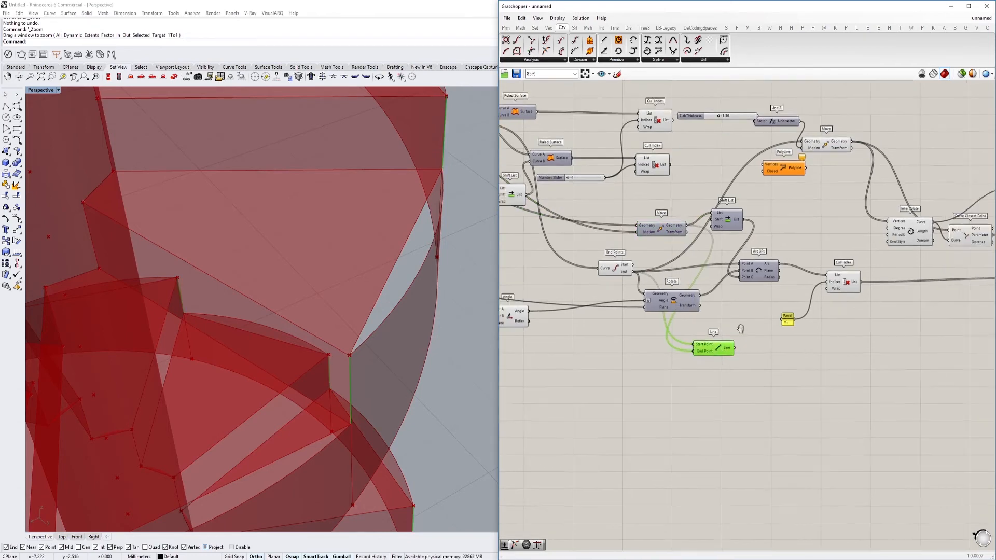
# Add a Shift List component below Rotate, and rewire Line between End Points' End and the upper Shift List's List
pyautogui.doubleClick(616, 383)
pyautogui.write('shifz')
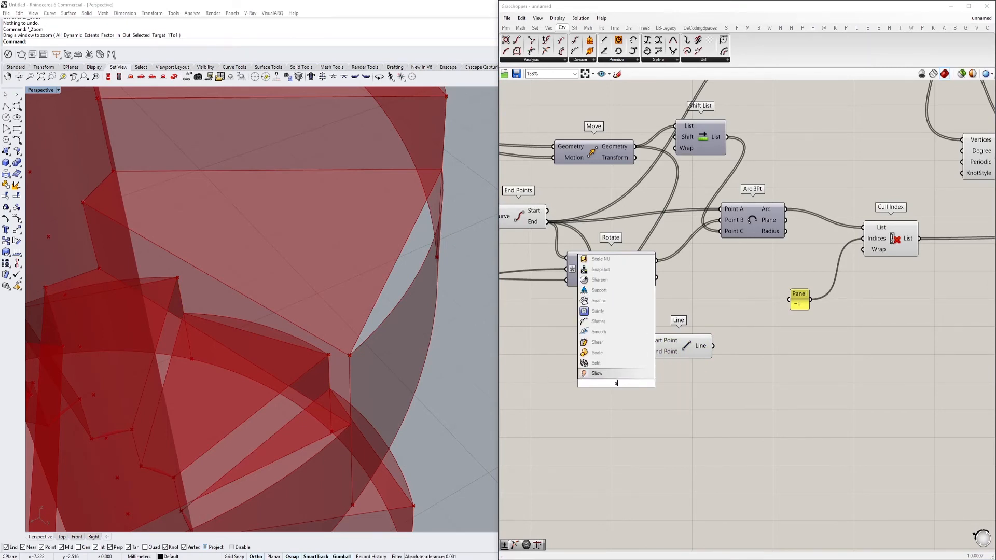
pyautogui.press('Return')
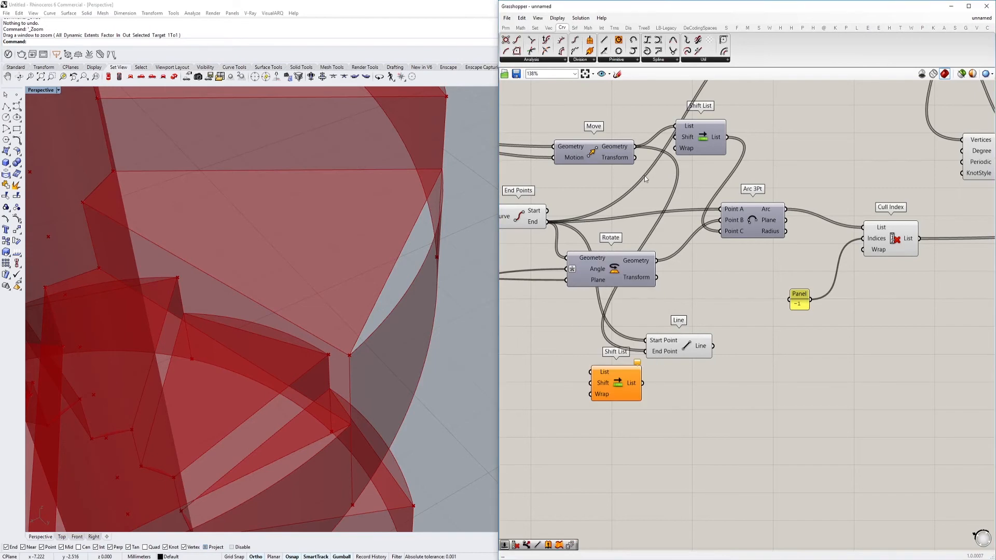
pyautogui.click(649, 354)
pyautogui.scroll(-5, 767, 330)
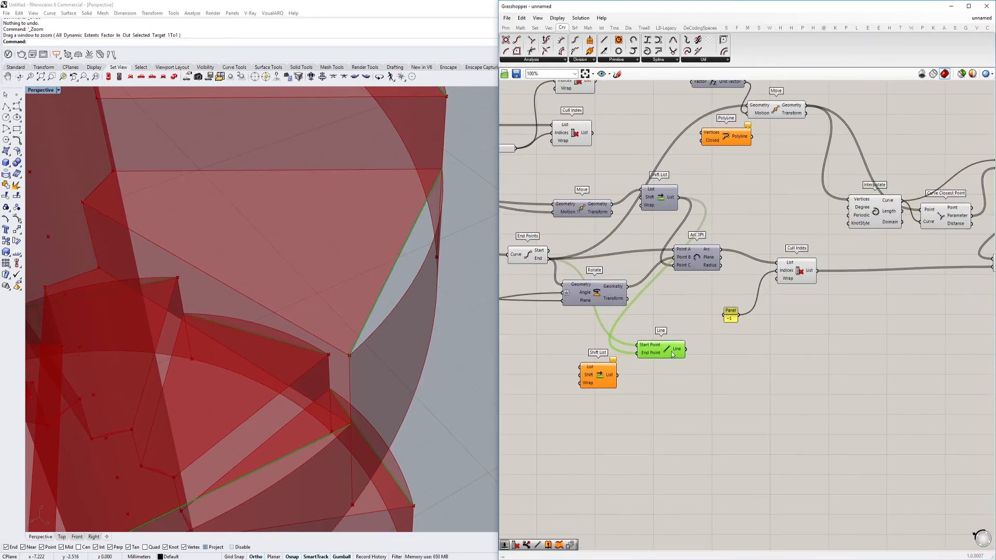
# Move the Line component below the side Ruled Surface, and shift that Ruled Surface farther away from Shatter
pyautogui.scroll(5, 845, 340)
pyautogui.moveTo(805, 325); pyautogui.dragTo(829, 332)
pyautogui.scroll(-6, 351, 324)
pyautogui.moveTo(352, 324); pyautogui.dragTo(278, 233, button='right')
pyautogui.scroll(5, 278, 233)
pyautogui.scroll(3, 279, 233)
pyautogui.moveTo(721, 299); pyautogui.dragTo(784, 325, button='right')
pyautogui.moveTo(415, 212); pyautogui.dragTo(329, 226, button='right')
pyautogui.moveTo(927, 336); pyautogui.dragTo(774, 345, button='right')
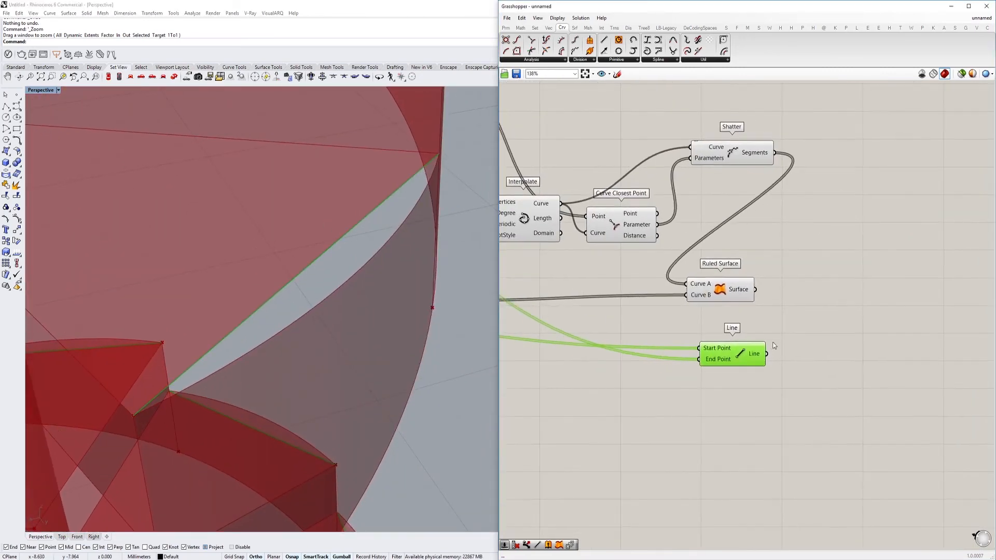
pyautogui.click(838, 313)
pyautogui.moveTo(730, 293); pyautogui.dragTo(805, 299)
pyautogui.scroll(-2, 805, 299)
# Add a second Ruled Surface component beside the existing side Ruled Surface
pyautogui.click(871, 291)
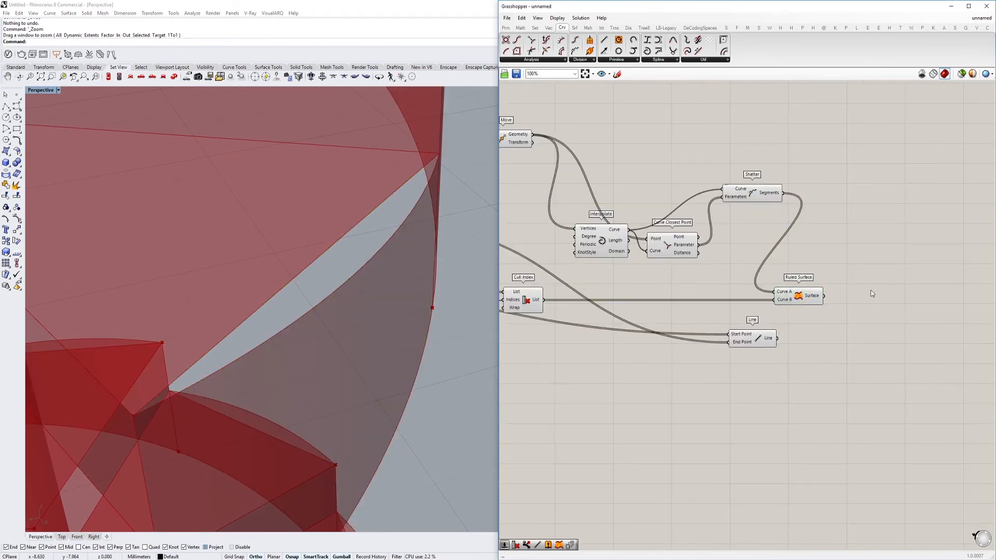
pyautogui.doubleClick(872, 294)
pyautogui.write('rule')
pyautogui.press('Return')
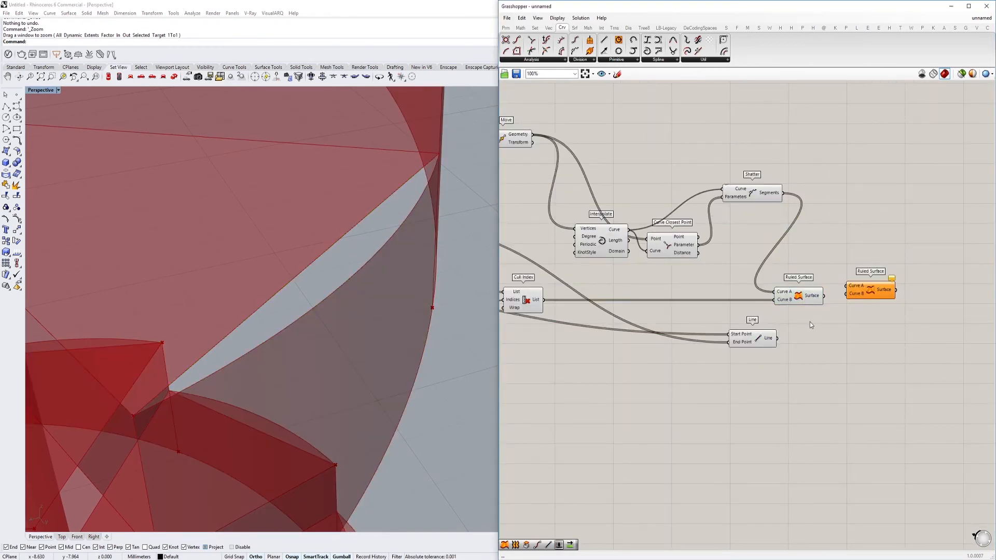
# Place the new Ruled Surface beside Line, and connect Line to Curve A and the arcs' Cull Index List to Curve B
pyautogui.click(756, 339)
pyautogui.click(800, 301)
pyautogui.click(751, 195)
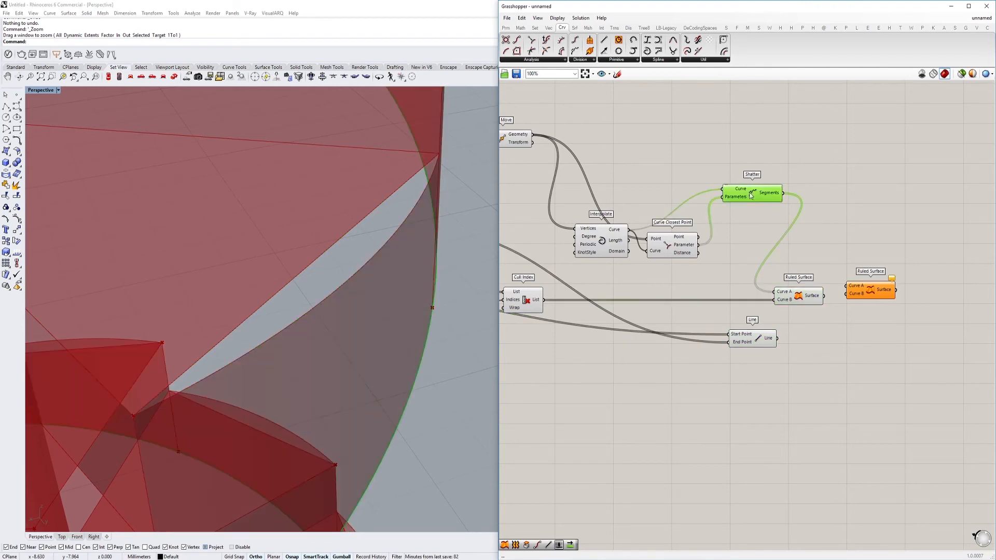
pyautogui.click(682, 249)
pyautogui.click(602, 243)
pyautogui.moveTo(542, 193); pyautogui.dragTo(575, 186, button='right')
pyautogui.click(574, 168)
pyautogui.click(571, 325)
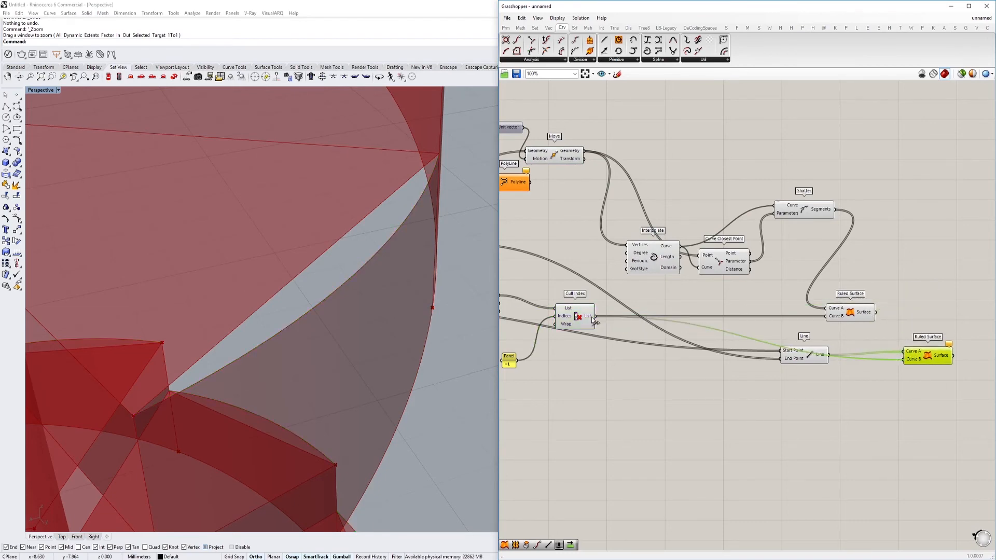
# Examine the Shatter, Curve Closest Point and new Ruled Surface geometry along the whole staircase
pyautogui.scroll(-5, 403, 297)
pyautogui.moveTo(374, 332); pyautogui.dragTo(333, 275, button='right')
pyautogui.click(803, 215)
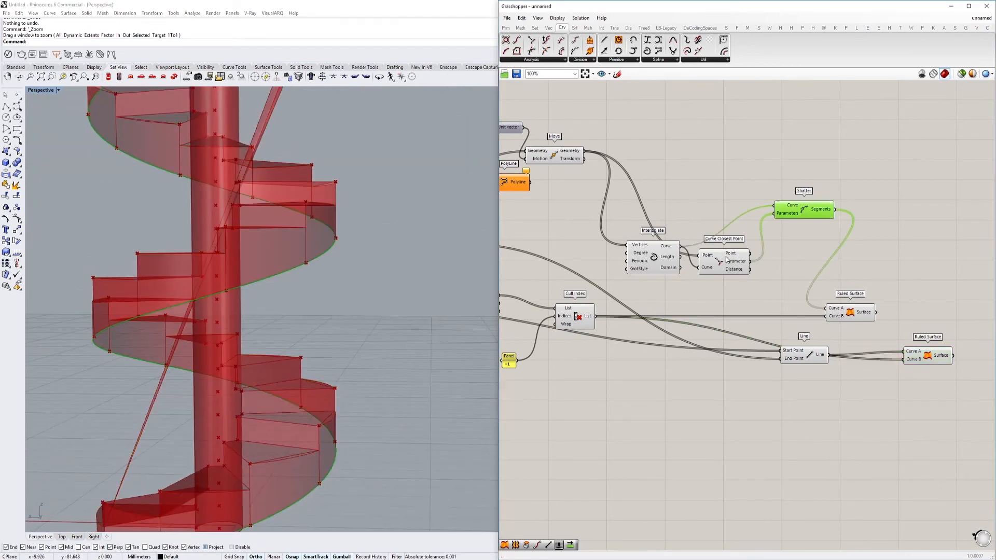
pyautogui.click(728, 262)
pyautogui.moveTo(728, 263); pyautogui.dragTo(784, 278, button='right')
pyautogui.moveTo(964, 286); pyautogui.dragTo(815, 264, button='right')
pyautogui.scroll(2, 812, 345)
pyautogui.click(812, 345)
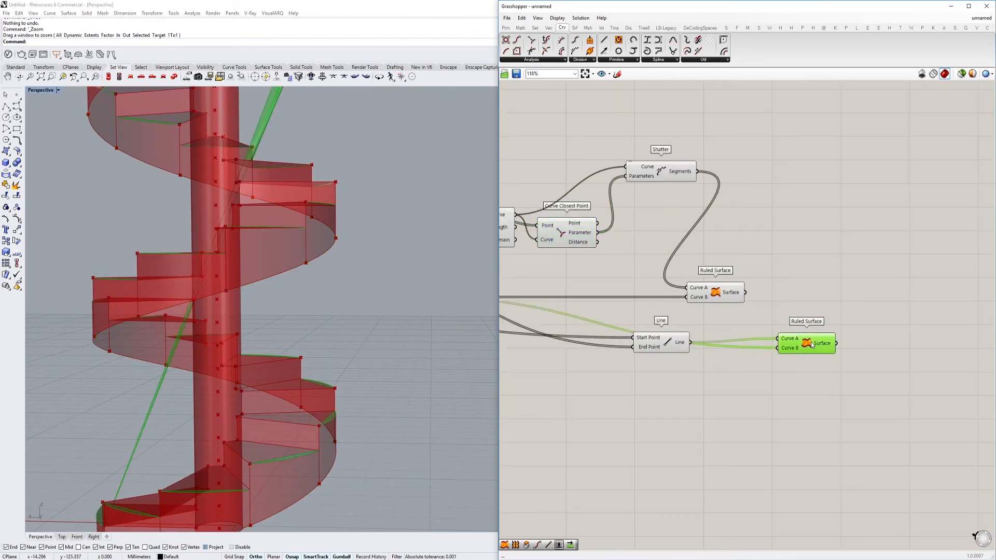
# Add a Cull Index after the new Ruled Surface, feeding its Surface to List and the -1 panel to Indices
pyautogui.scroll(2, 770, 337)
pyautogui.moveTo(815, 326); pyautogui.dragTo(833, 311)
pyautogui.moveTo(838, 364)
pyautogui.mouseDown(button='right')
pyautogui.moveTo(809, 360)
pyautogui.moveTo(831, 349)
pyautogui.mouseUp(button='right')
pyautogui.scroll(-5, 831, 349)
pyautogui.click(579, 304)
pyautogui.moveTo(580, 307); pyautogui.dragTo(877, 343)
pyautogui.scroll(3, 876, 343)
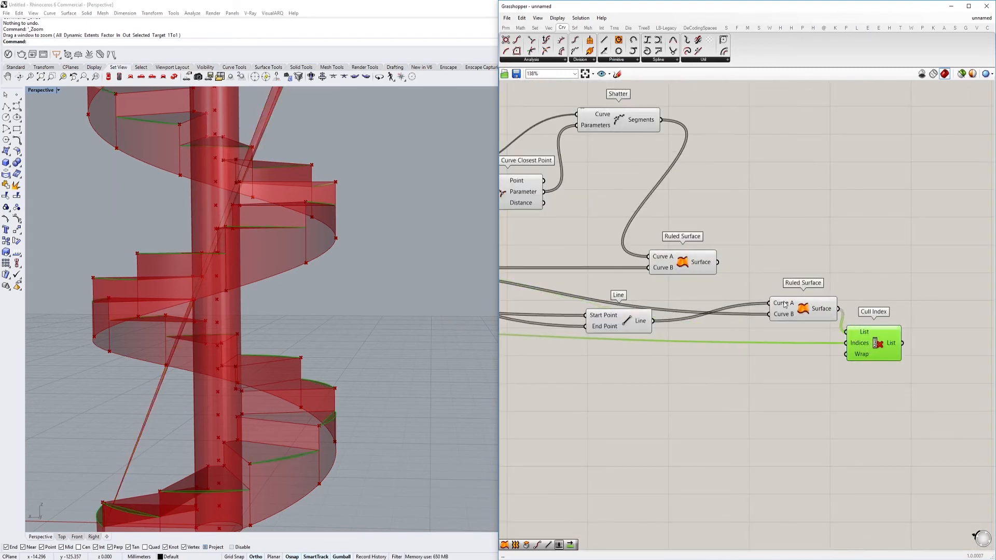
# Hide the new Ruled Surface's preview and space the two Ruled Surface components and their Cull Index apart
pyautogui.click(810, 313)
pyautogui.hotkey('ctrl', 'q')
pyautogui.moveTo(829, 311); pyautogui.dragTo(780, 318)
pyautogui.moveTo(716, 268); pyautogui.dragTo(813, 268)
pyautogui.scroll(-4, 370, 267)
pyautogui.moveTo(370, 267); pyautogui.dragTo(378, 291, button='right')
pyautogui.moveTo(877, 348); pyautogui.dragTo(866, 344)
# Hide the previews of the Line, Curve Closest Point and Shatter components
pyautogui.moveTo(690, 373); pyautogui.dragTo(742, 390, button='right')
pyautogui.click(650, 337)
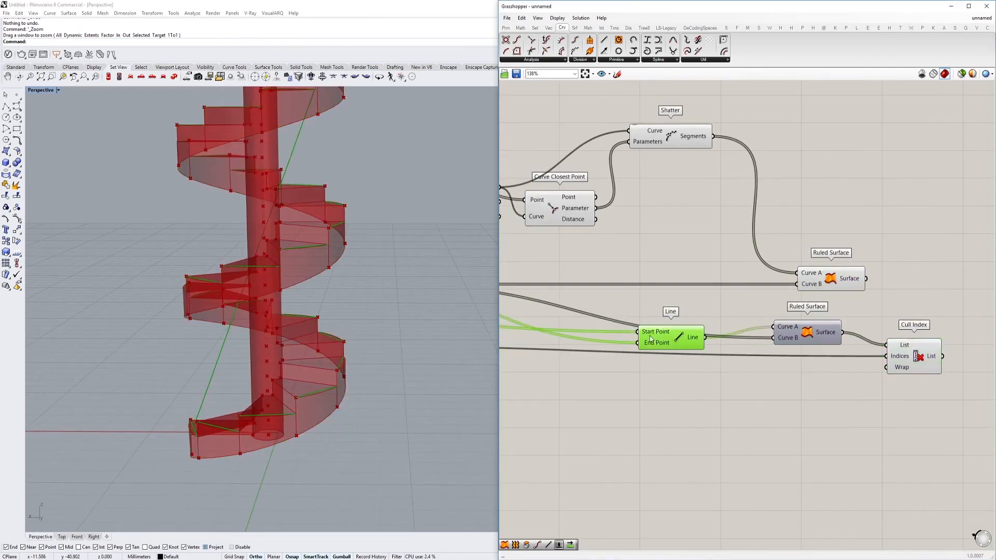
pyautogui.scroll(-3, 445, 289)
pyautogui.scroll(1, 591, 233)
pyautogui.click(558, 204)
pyautogui.hotkey('ctrl', 'q')
pyautogui.click(689, 122)
pyautogui.hotkey('ctrl', 'q')
# Hide the previews of the Interpolate, arcs' Cull Index and slab thickness Move components
pyautogui.moveTo(603, 148); pyautogui.dragTo(788, 211, button='right')
pyautogui.scroll(-1, 667, 211)
pyautogui.click(641, 251)
pyautogui.hotkey('ctrl', 'q')
pyautogui.moveTo(565, 307); pyautogui.dragTo(711, 335, button='right')
pyautogui.click(667, 355)
pyautogui.hotkey('ctrl', 'q')
pyautogui.click(655, 139)
pyautogui.scroll(-3, 714, 180)
pyautogui.moveTo(711, 181); pyautogui.dragTo(760, 204, button='right')
pyautogui.hotkey('ctrl', 'q')
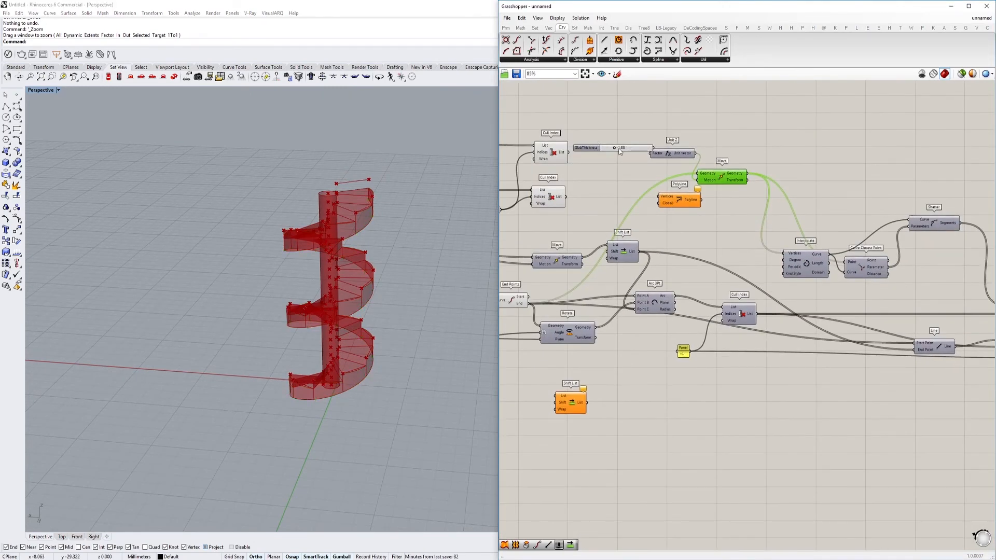
# Delete the unused PolyLine component, and move the tread and riser Cull Index components below the newest Cull Index
pyautogui.press('Delete')
pyautogui.click(557, 195)
pyautogui.moveTo(557, 111); pyautogui.dragTo(548, 193)
pyautogui.scroll(-5, 549, 148)
pyautogui.moveTo(550, 148); pyautogui.dragTo(799, 267)
pyautogui.scroll(5, 799, 267)
# Examine the surfaces supplied by the two moved Cull Index components around the staircase
pyautogui.moveTo(415, 266); pyautogui.dragTo(243, 278, button='right')
pyautogui.scroll(6, 369, 196)
pyautogui.scroll(-4, 331, 272)
pyautogui.scroll(6, 331, 271)
pyautogui.moveTo(331, 270); pyautogui.dragTo(372, 294, button='right')
pyautogui.scroll(-4, 302, 283)
pyautogui.scroll(5, 347, 272)
pyautogui.scroll(-6, 360, 280)
pyautogui.scroll(6, 394, 332)
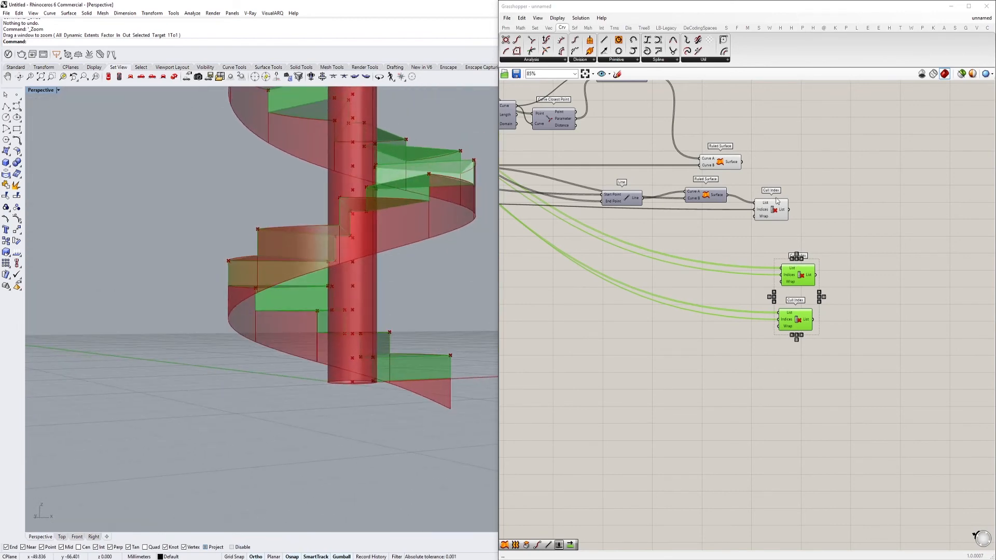
# Compare the side Ruled Surface, the culled tread-edge surfaces and the riser surfaces near the stair's base
pyautogui.click(766, 205)
pyautogui.click(719, 165)
pyautogui.moveTo(742, 180); pyautogui.dragTo(816, 246, button='right')
pyautogui.moveTo(469, 313); pyautogui.dragTo(387, 338, button='right')
pyautogui.scroll(5, 386, 375)
pyautogui.moveTo(386, 376); pyautogui.dragTo(365, 369, button='right')
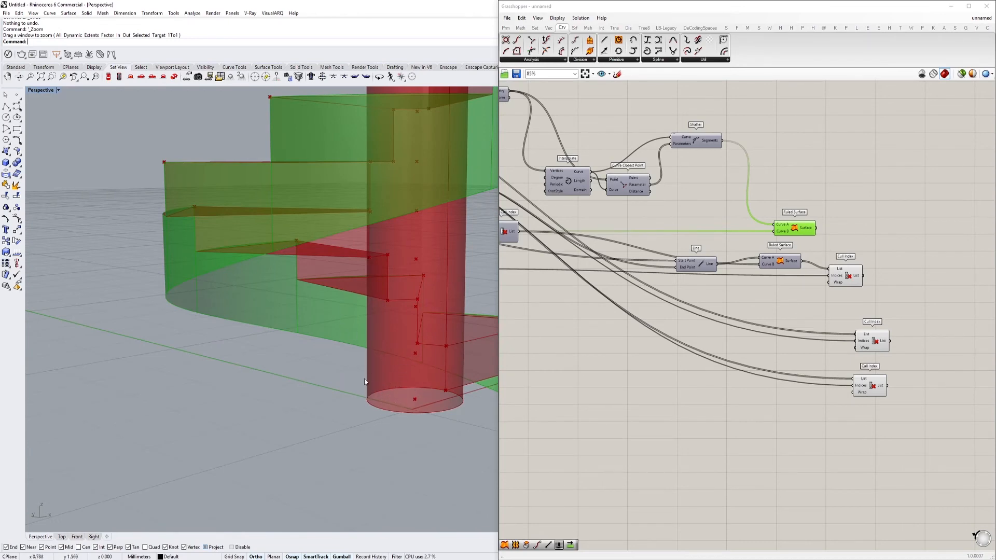
pyautogui.scroll(3, 758, 287)
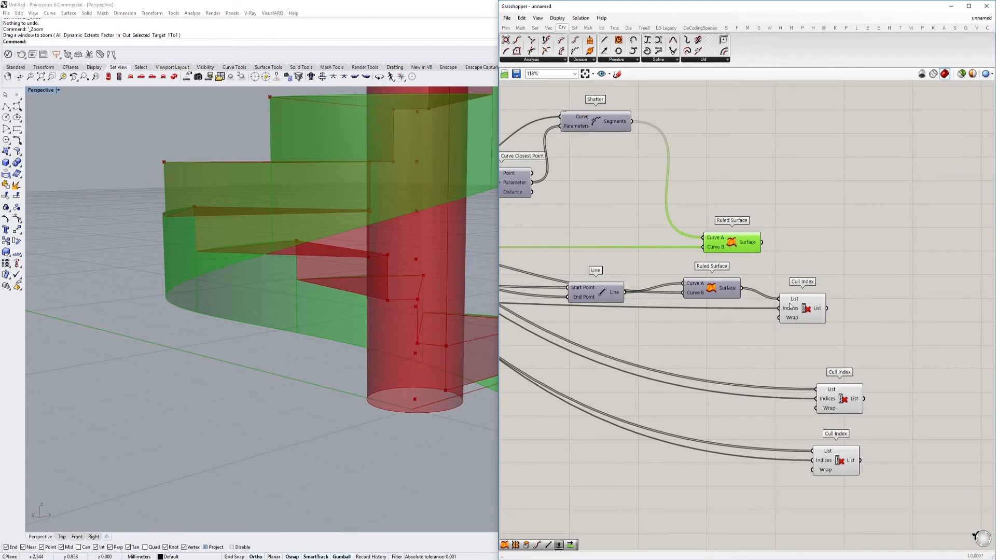
pyautogui.click(813, 314)
pyautogui.scroll(-2, 752, 270)
pyautogui.click(692, 231)
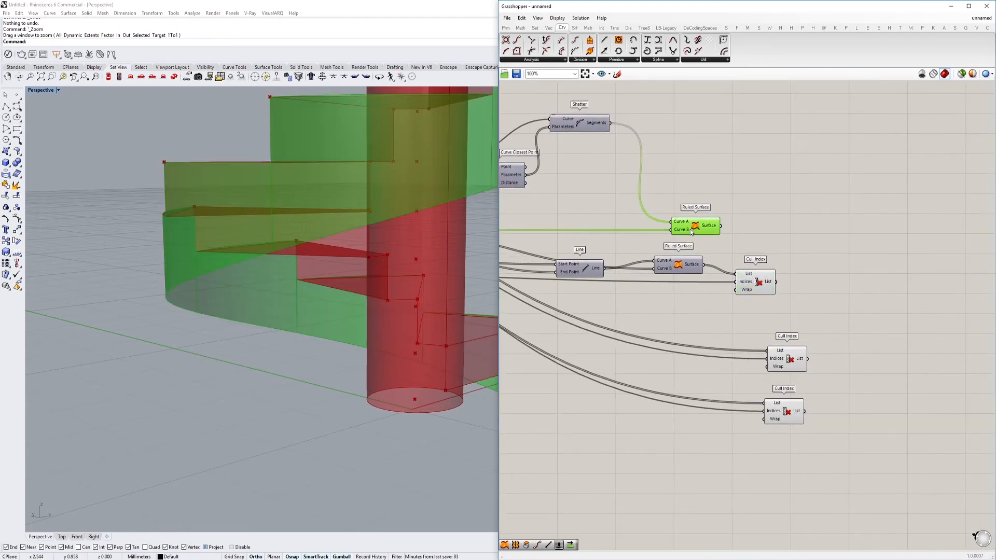
pyautogui.click(738, 280)
pyautogui.moveTo(374, 290); pyautogui.dragTo(333, 292, button='right')
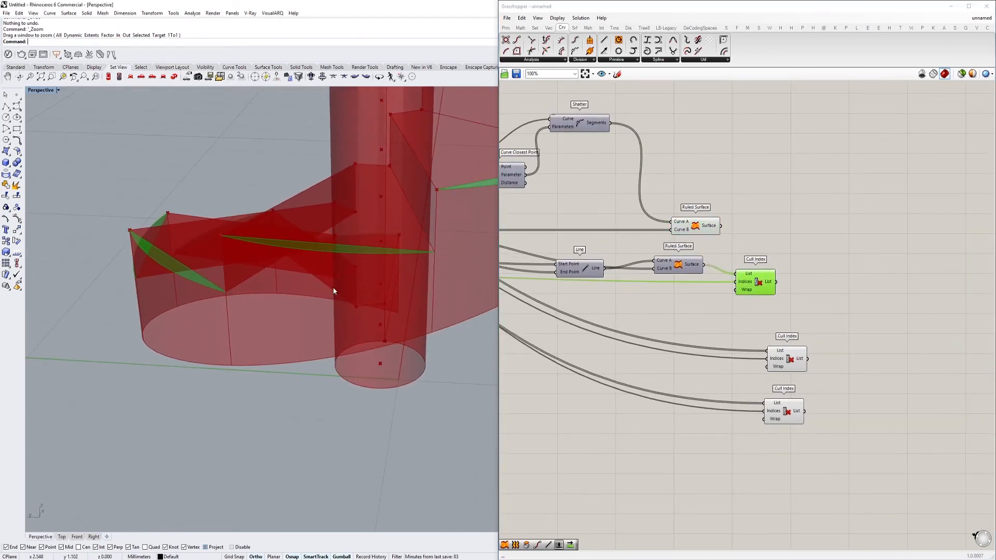
pyautogui.click(784, 368)
pyautogui.moveTo(679, 311); pyautogui.dragTo(773, 348, button='right')
pyautogui.moveTo(618, 193); pyautogui.dragTo(670, 229, button='right')
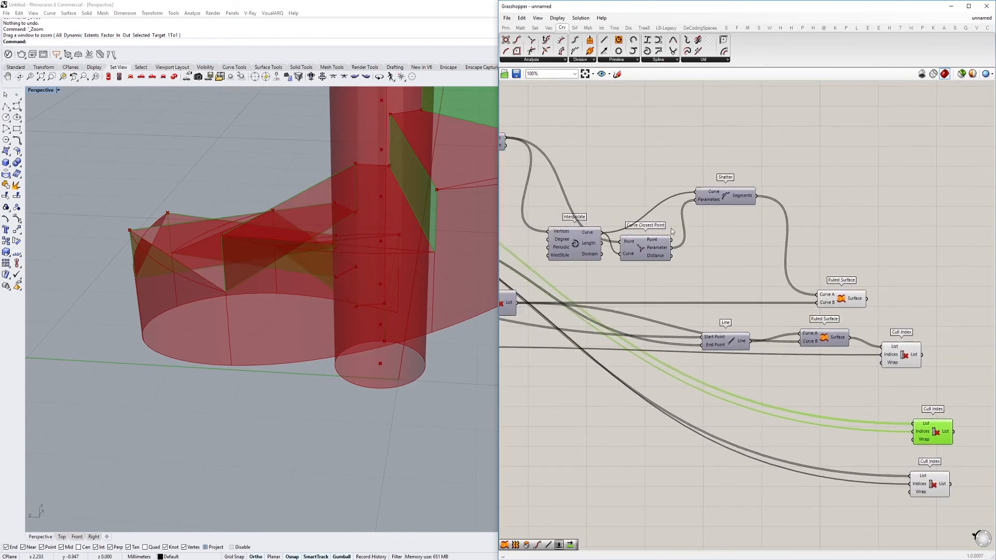
# Add an Offset Curve component after Shatter and connect Shatter's Segments to its Curve input
pyautogui.click(729, 201)
pyautogui.moveTo(484, 249); pyautogui.dragTo(537, 280, button='right')
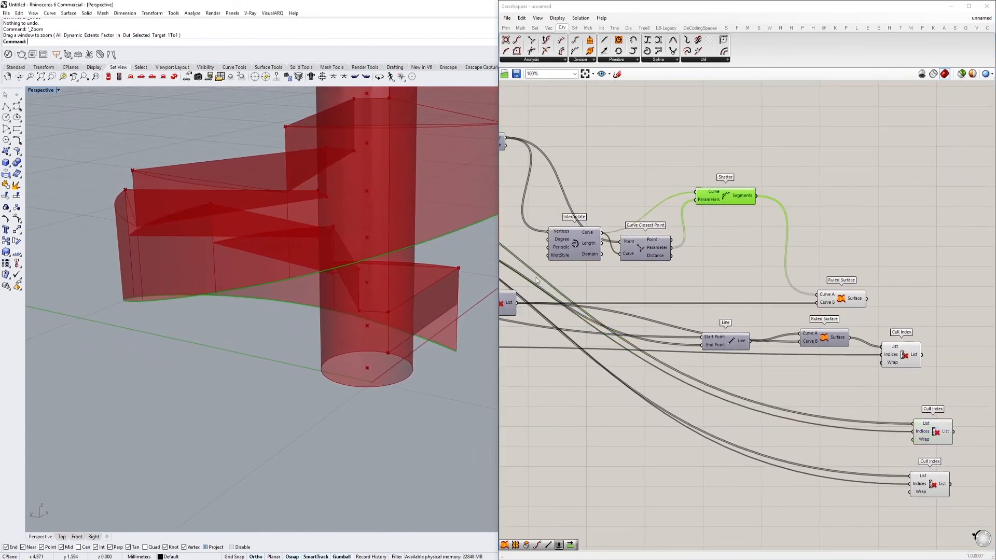
pyautogui.doubleClick(825, 203)
pyautogui.write('offs')
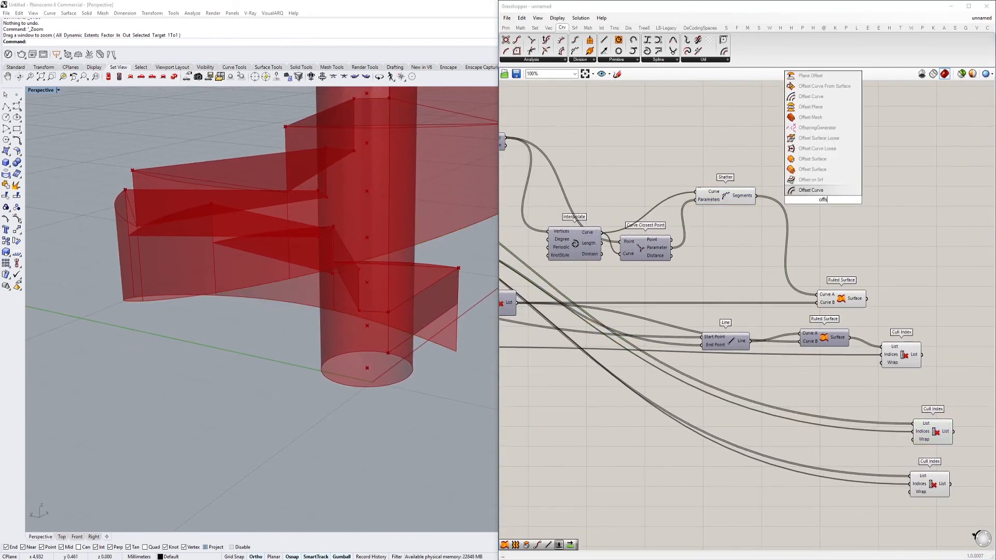
pyautogui.write('et')
pyautogui.click(812, 190)
pyautogui.scroll(3, 812, 189)
pyautogui.doubleClick(794, 144)
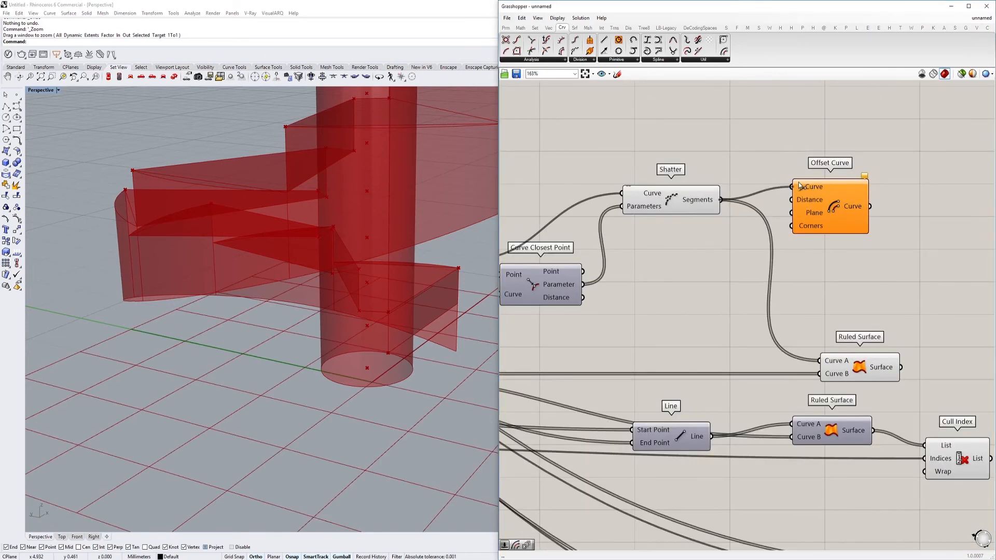
pyautogui.moveTo(800, 185); pyautogui.dragTo(800, 187)
pyautogui.moveTo(355, 257); pyautogui.dragTo(309, 230, button='right')
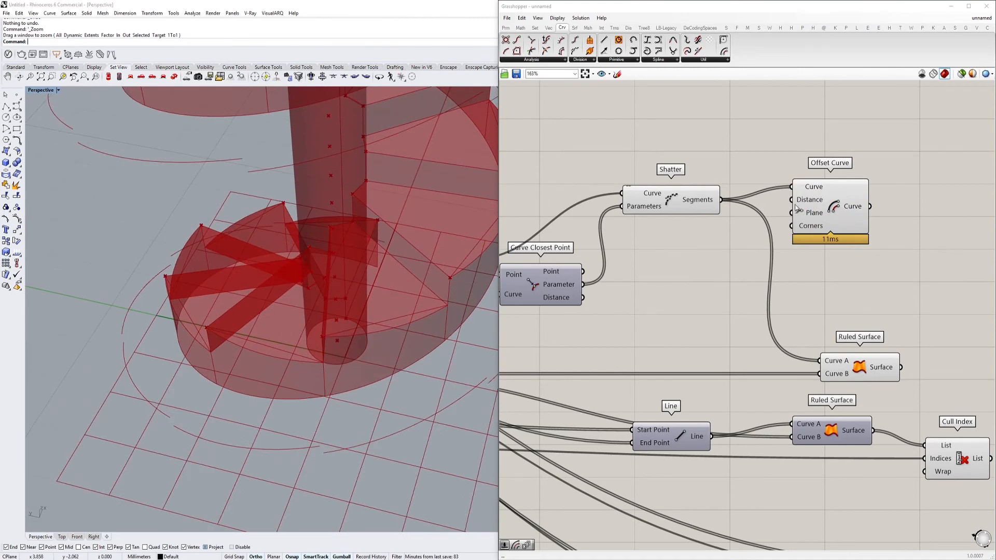
# Connect an existing upstream dimension from the start of the definition to Offset Curve's Distance input
pyautogui.scroll(-8, 797, 208)
pyautogui.scroll(6, 739, 244)
pyautogui.scroll(-9, 617, 319)
pyautogui.moveTo(617, 320); pyautogui.dragTo(695, 301)
pyautogui.scroll(10, 640, 335)
pyautogui.scroll(-8, 590, 333)
pyautogui.scroll(8, 637, 320)
pyautogui.scroll(-5, 597, 318)
pyautogui.scroll(5, 851, 338)
pyautogui.scroll(-4, 773, 314)
pyautogui.scroll(-1, 739, 321)
pyautogui.scroll(3, 726, 316)
pyautogui.scroll(-10, 692, 298)
pyautogui.moveTo(850, 262); pyautogui.dragTo(736, 244, button='right')
pyautogui.scroll(7, 742, 252)
pyautogui.scroll(4, 668, 283)
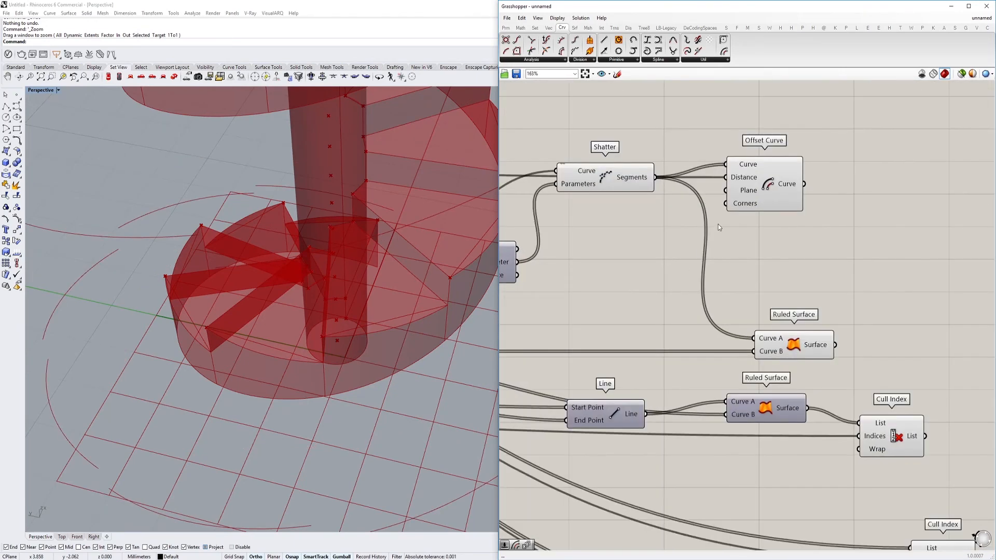
# Apply the expression -x to Offset Curve's Distance input and inspect the offset segments around the column
pyautogui.rightClick(753, 179)
pyautogui.moveTo(792, 263)
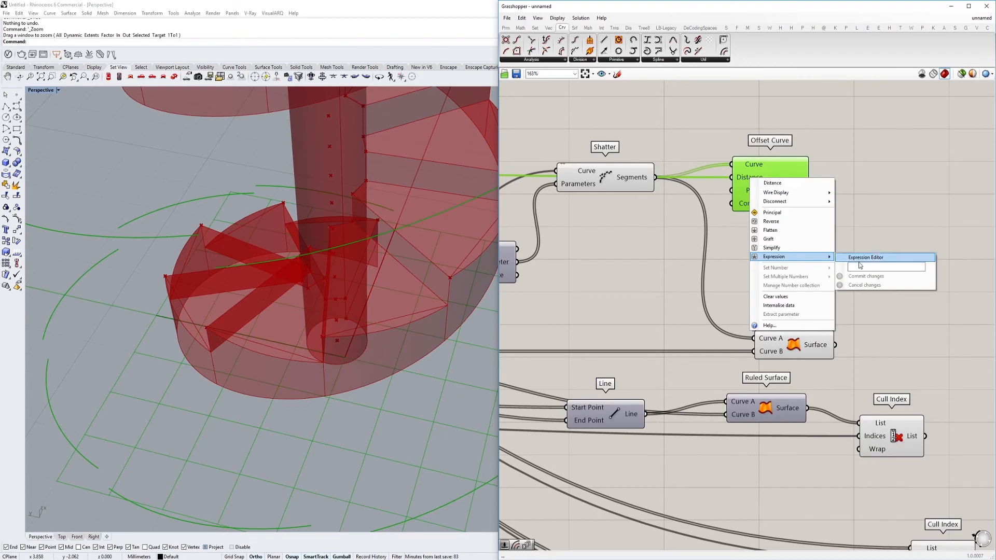
pyautogui.click(861, 268)
pyautogui.write('-x')
pyautogui.click(861, 278)
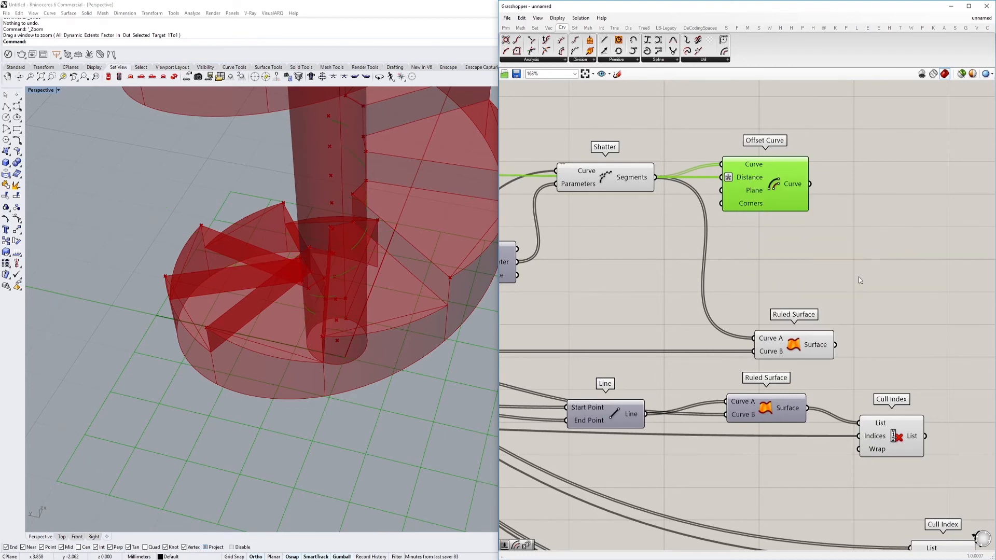
pyautogui.scroll(10, 374, 234)
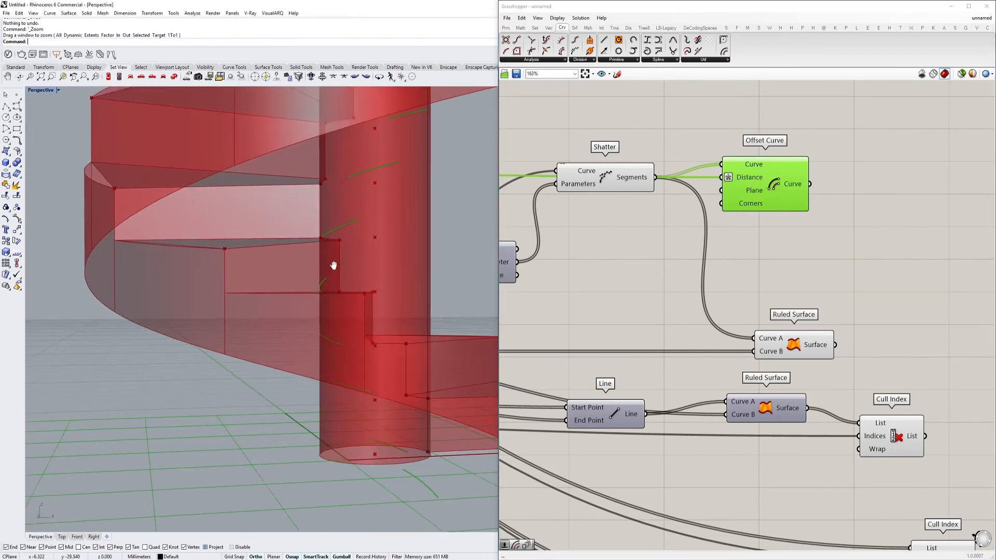
pyautogui.scroll(-4, 382, 246)
pyautogui.keyDown('shift'); pyautogui.moveTo(381, 245); pyautogui.dragTo(340, 308, button='right'); pyautogui.keyUp('shift')
pyautogui.scroll(-2, 307, 385)
pyautogui.scroll(5, 306, 385)
pyautogui.scroll(-4, 332, 332)
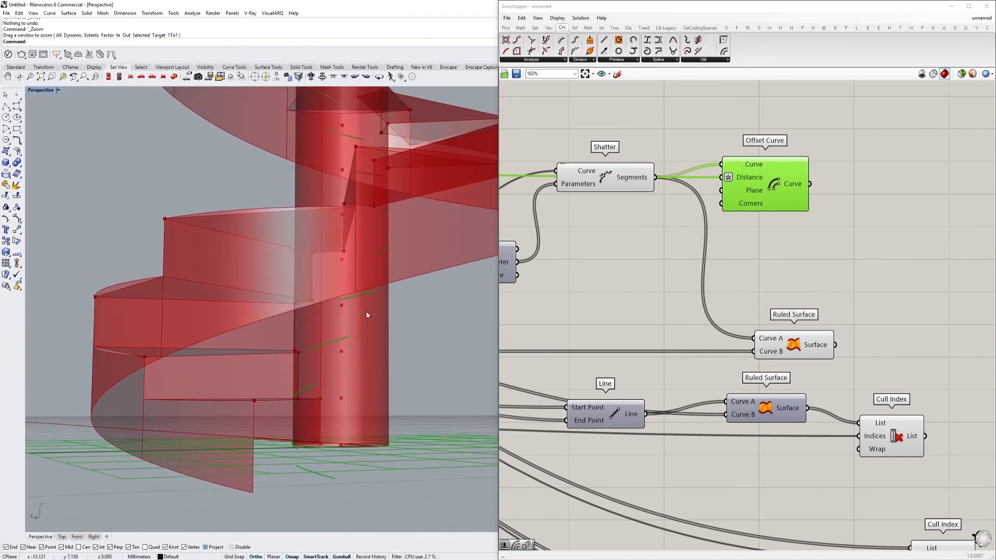
# Connect an existing geometry output from the early part of the definition to Offset Curve's Plane input
pyautogui.click(746, 291)
pyautogui.scroll(-3, 746, 292)
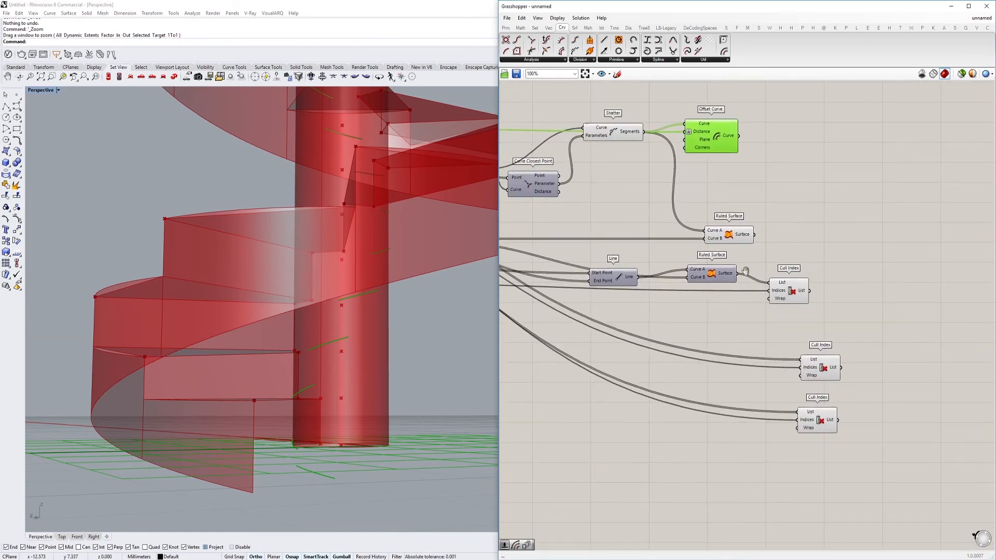
pyautogui.moveTo(670, 199); pyautogui.dragTo(800, 253, button='right')
pyautogui.click(803, 249)
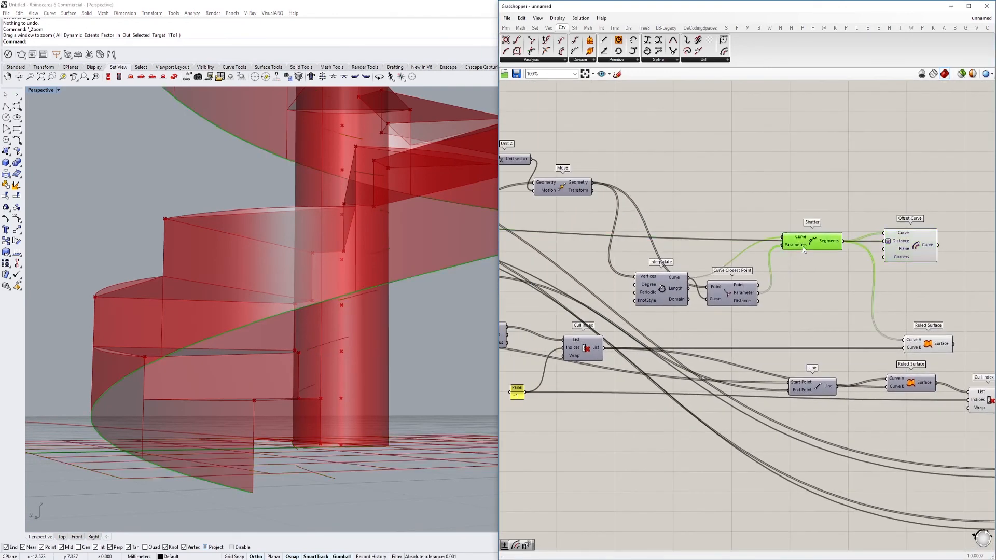
pyautogui.scroll(-8, 892, 251)
pyautogui.moveTo(891, 251); pyautogui.dragTo(514, 208)
pyautogui.scroll(6, 675, 238)
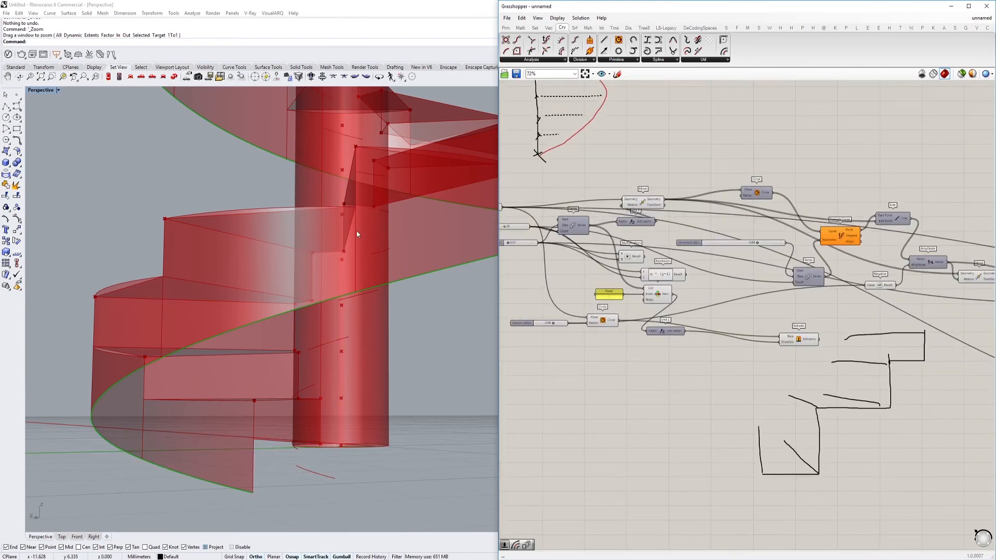
pyautogui.scroll(-4, 356, 231)
pyautogui.scroll(8, 351, 309)
pyautogui.moveTo(384, 278); pyautogui.dragTo(381, 285, button='right')
pyautogui.scroll(-5, 815, 262)
pyautogui.moveTo(840, 264); pyautogui.dragTo(526, 215, button='right')
pyautogui.scroll(6, 850, 218)
pyautogui.moveTo(773, 260); pyautogui.dragTo(612, 224, button='right')
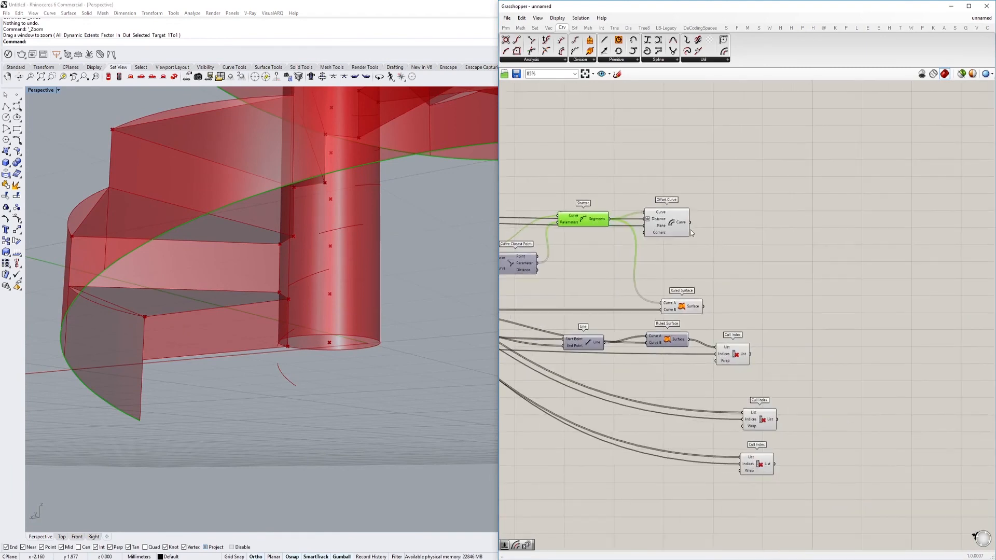
# Add another Ruled Surface, connecting Shatter's Segments to Curve A and Offset Curve's Curve to Curve B, and inspect it
pyautogui.doubleClick(779, 286)
pyautogui.write('r')
pyautogui.press('Return')
pyautogui.scroll(2, 671, 194)
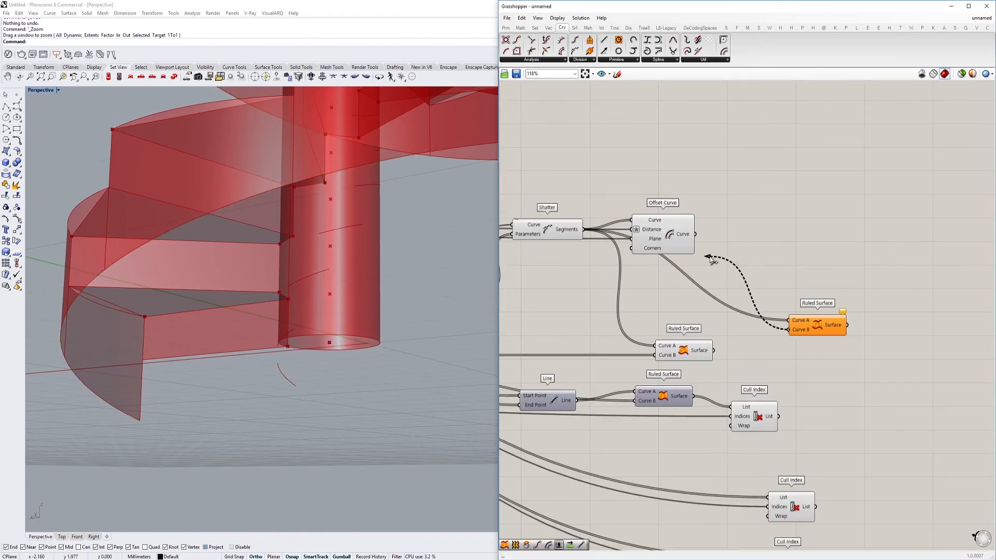
pyautogui.moveTo(374, 249); pyautogui.dragTo(393, 296, button='right')
pyautogui.moveTo(802, 332); pyautogui.dragTo(804, 285)
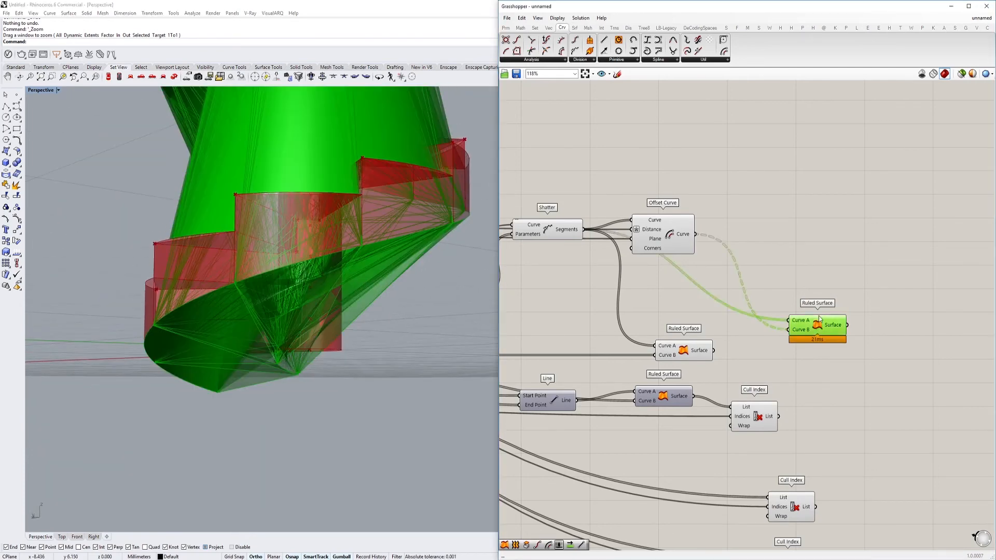
# Flatten the Curve B input of the underside Ruled Surface and inspect the resulting slab surfaces around the column
pyautogui.rightClick(805, 284)
pyautogui.click(841, 344)
pyautogui.moveTo(308, 270); pyautogui.dragTo(253, 268, button='right')
pyautogui.scroll(5, 254, 268)
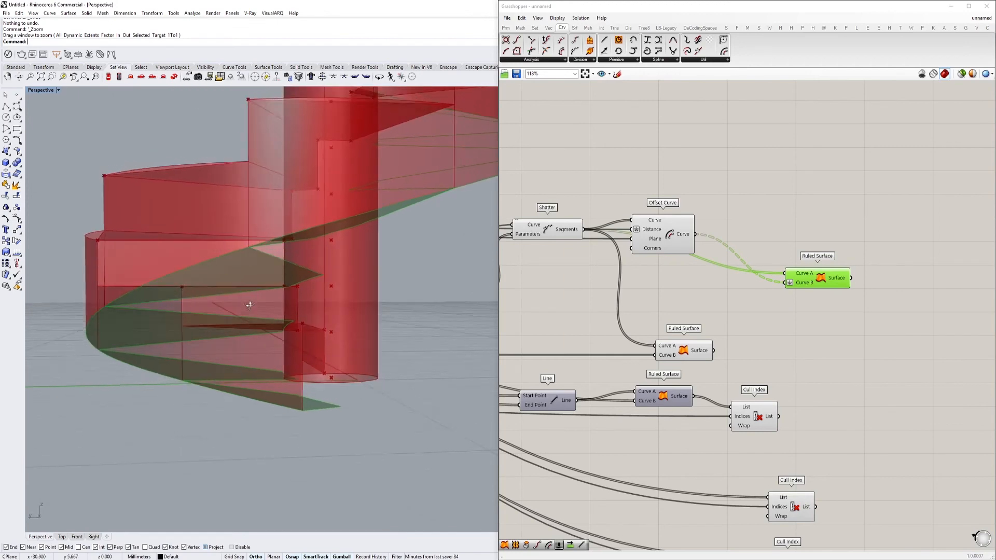
pyautogui.moveTo(342, 286); pyautogui.dragTo(330, 304, button='right')
pyautogui.scroll(-3, 733, 274)
pyautogui.moveTo(733, 273); pyautogui.dragTo(811, 268, button='right')
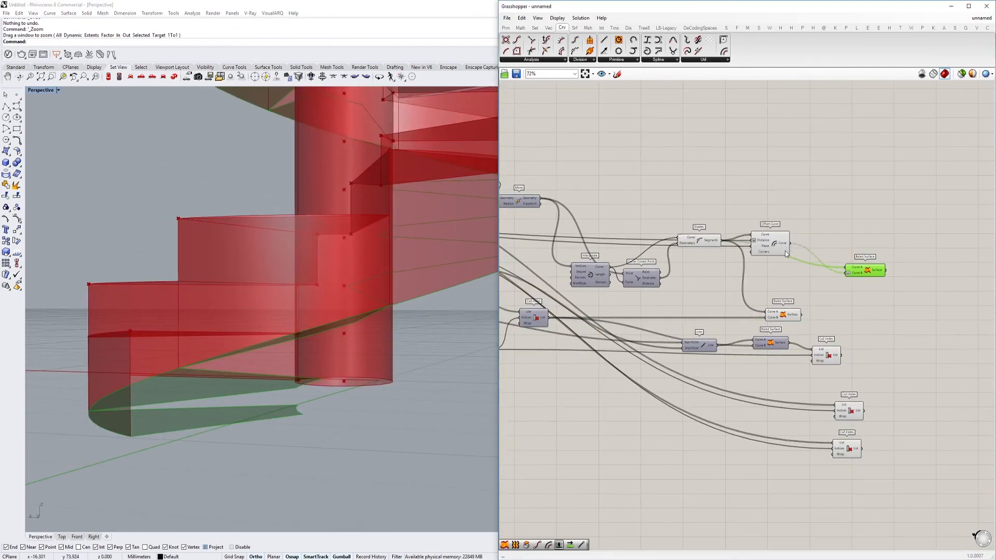
# Delete the underside Ruled Surface and the Offset Curve fed by Shatter's Segments
pyautogui.scroll(4, 900, 271)
pyautogui.moveTo(901, 270); pyautogui.dragTo(798, 301)
pyautogui.scroll(-3, 798, 301)
pyautogui.press('Delete')
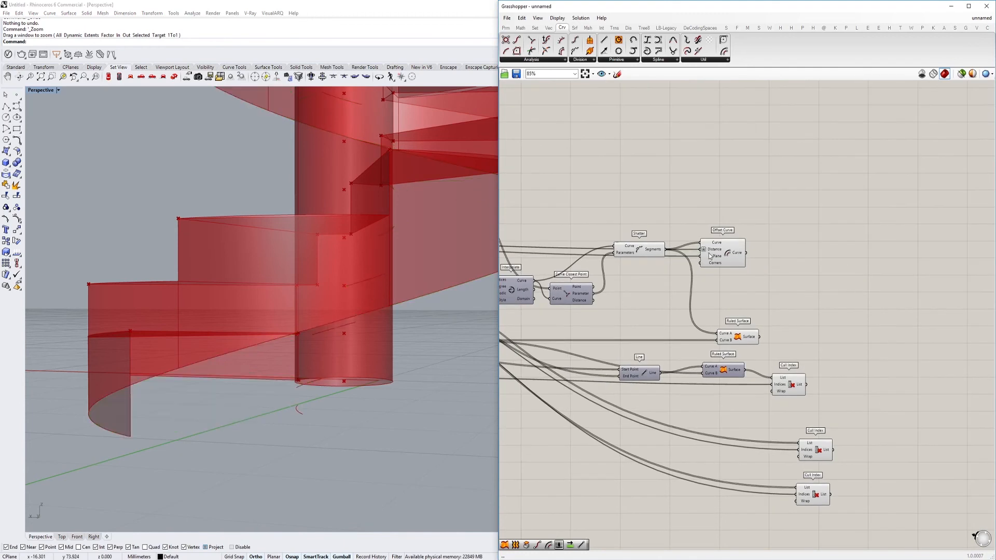
pyautogui.click(709, 253)
pyautogui.press('Delete')
# Add a new Offset Curve component above Interpolate and Curve Closest Point
pyautogui.moveTo(711, 255); pyautogui.dragTo(802, 276, button='right')
pyautogui.moveTo(533, 236); pyautogui.dragTo(634, 238, button='right')
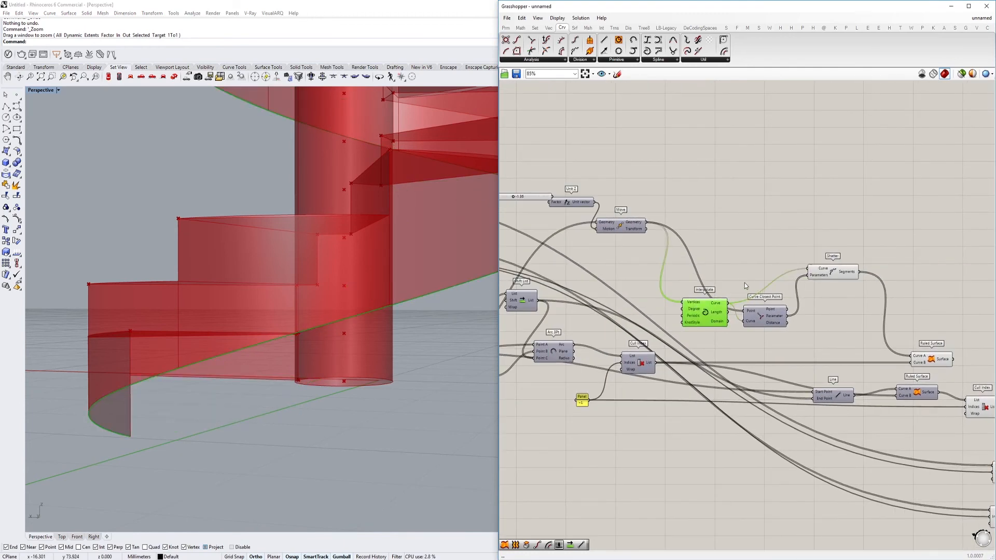
pyautogui.moveTo(745, 286); pyautogui.dragTo(709, 288, button='right')
pyautogui.doubleClick(741, 233)
pyautogui.write('offset')
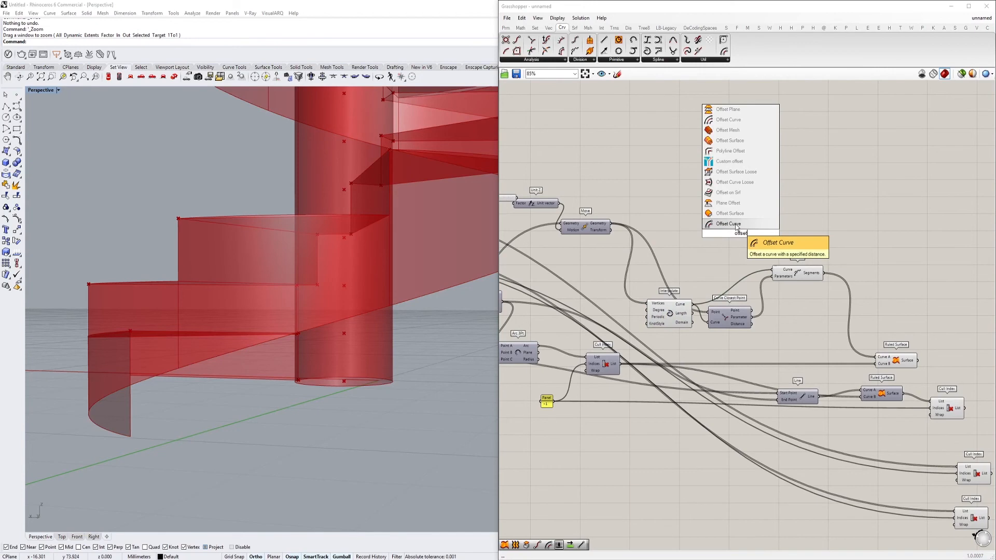
pyautogui.click(737, 224)
# Connect Interpolate's Curve to Offset Curve's Curve input and the Stair size slider to its Distance input
pyautogui.scroll(2, 742, 235)
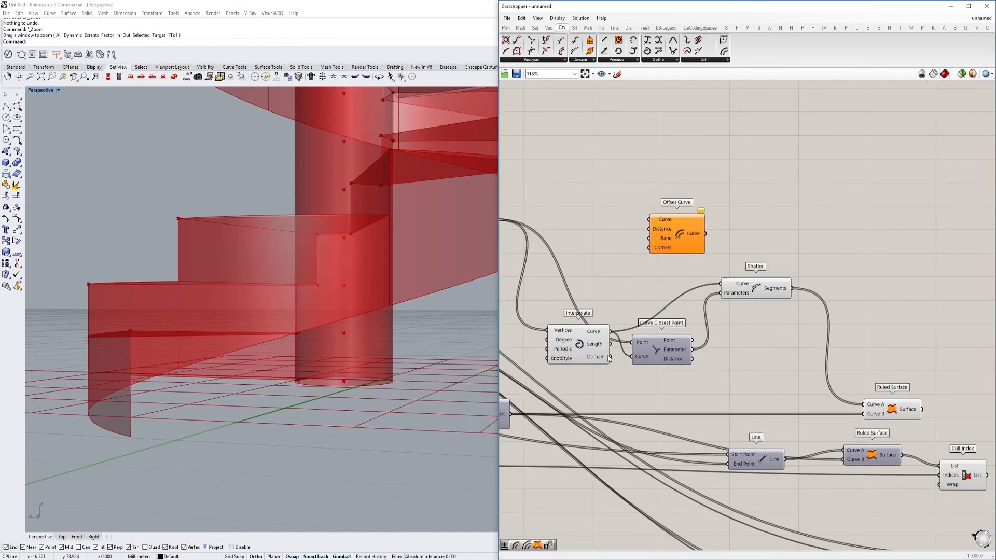
pyautogui.moveTo(653, 220); pyautogui.dragTo(691, 287)
pyautogui.scroll(-12, 765, 250)
pyautogui.scroll(7, 654, 262)
pyautogui.scroll(4, 858, 298)
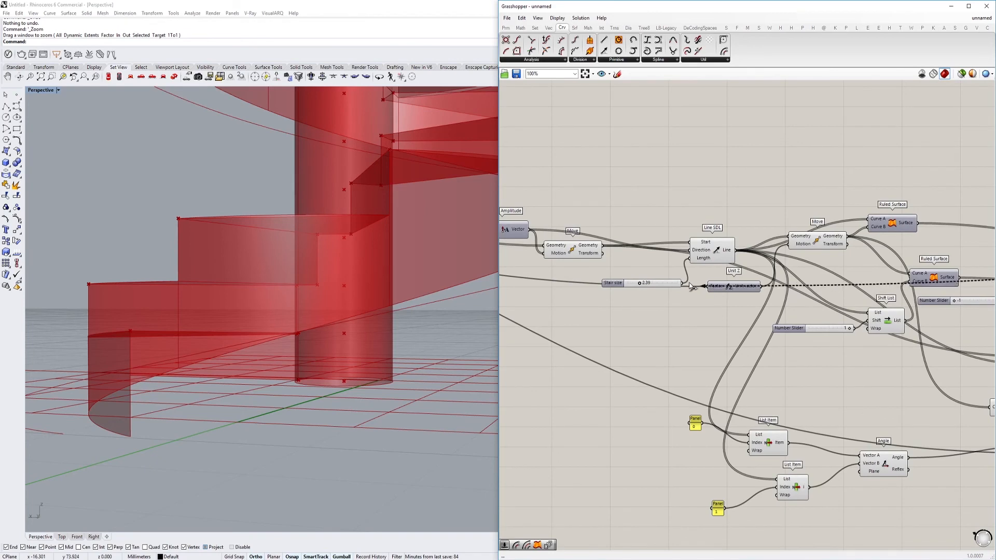
pyautogui.scroll(-5, 706, 291)
# Connect an existing upstream geometry output to Offset Curve's Plane input, with the component placed beyond Shatter
pyautogui.moveTo(815, 277); pyautogui.dragTo(699, 275, button='right')
pyautogui.scroll(7, 699, 274)
pyautogui.click(737, 291)
pyautogui.moveTo(737, 292); pyautogui.dragTo(820, 299)
pyautogui.scroll(-4, 820, 299)
pyautogui.moveTo(820, 299); pyautogui.dragTo(900, 308)
pyautogui.scroll(-7, 894, 305)
pyautogui.moveTo(895, 304); pyautogui.dragTo(707, 330)
pyautogui.scroll(11, 764, 302)
pyautogui.scroll(-8, 369, 321)
pyautogui.moveTo(372, 318); pyautogui.dragTo(353, 346, button='right')
pyautogui.scroll(-7, 581, 342)
pyautogui.moveTo(895, 350); pyautogui.dragTo(820, 317, button='right')
pyautogui.scroll(10, 820, 316)
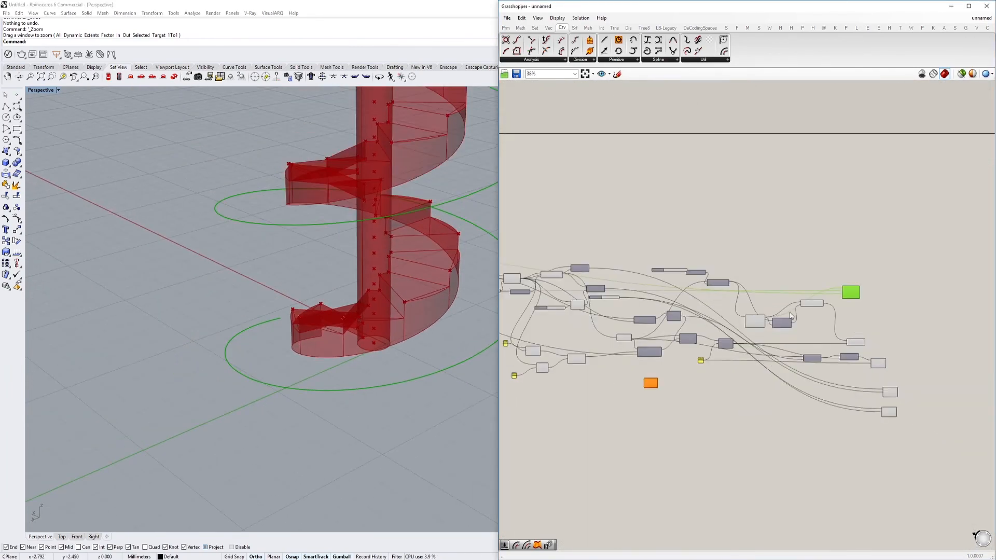
# Negate Offset Curve's Distance input with an expression and inspect the inward offset around the column
pyautogui.rightClick(795, 238)
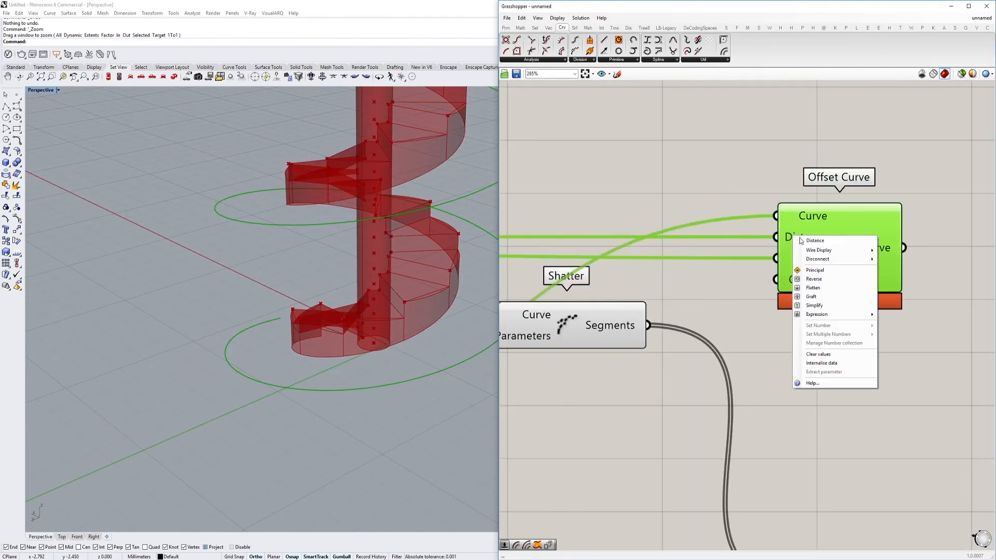
pyautogui.moveTo(851, 315)
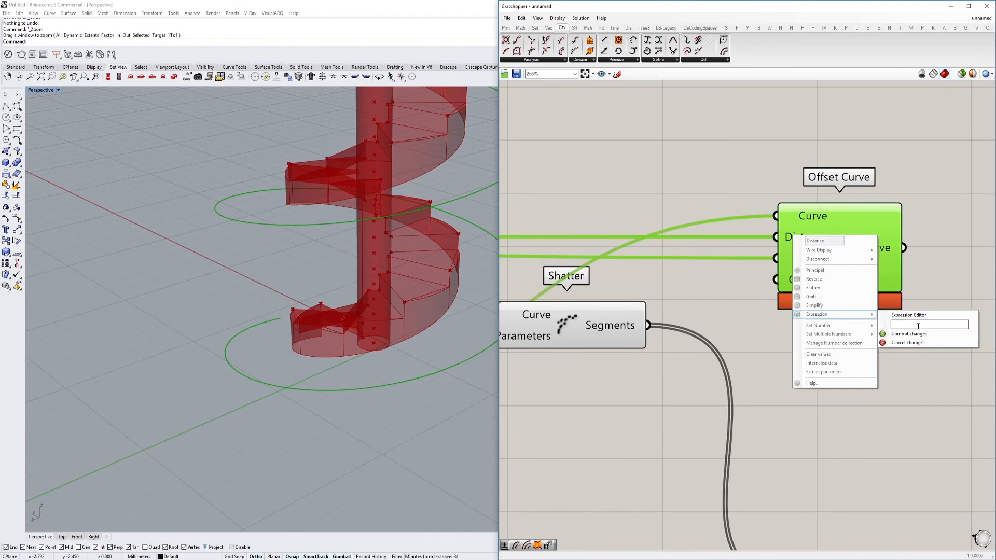
pyautogui.click(915, 334)
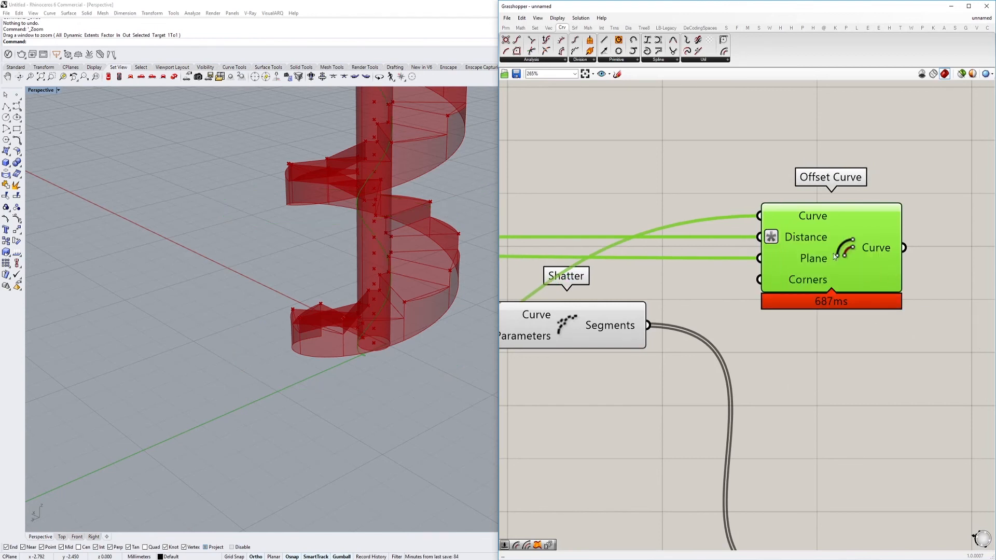
pyautogui.scroll(10, 347, 307)
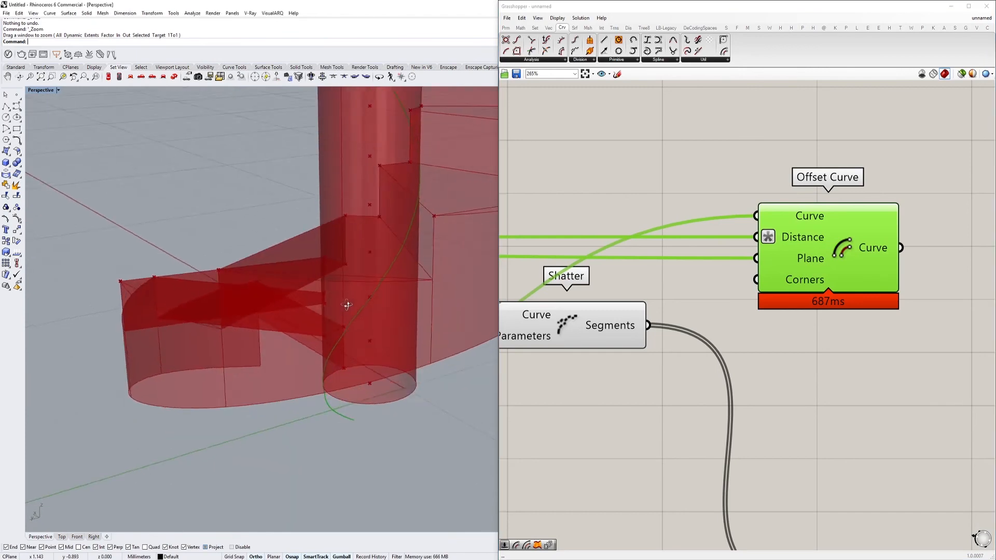
pyautogui.moveTo(440, 262); pyautogui.dragTo(422, 339, button='right')
pyautogui.scroll(-5, 422, 340)
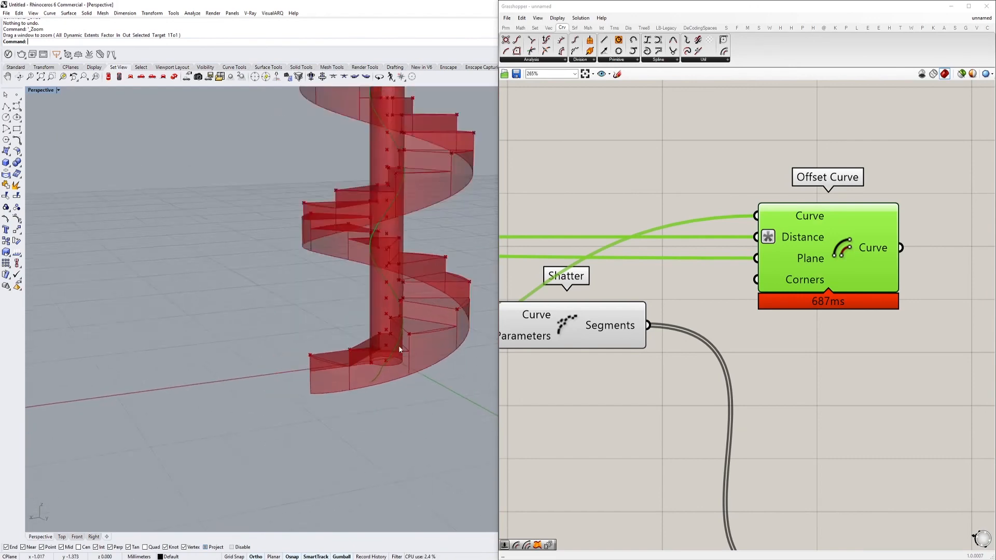
pyautogui.scroll(-6, 651, 227)
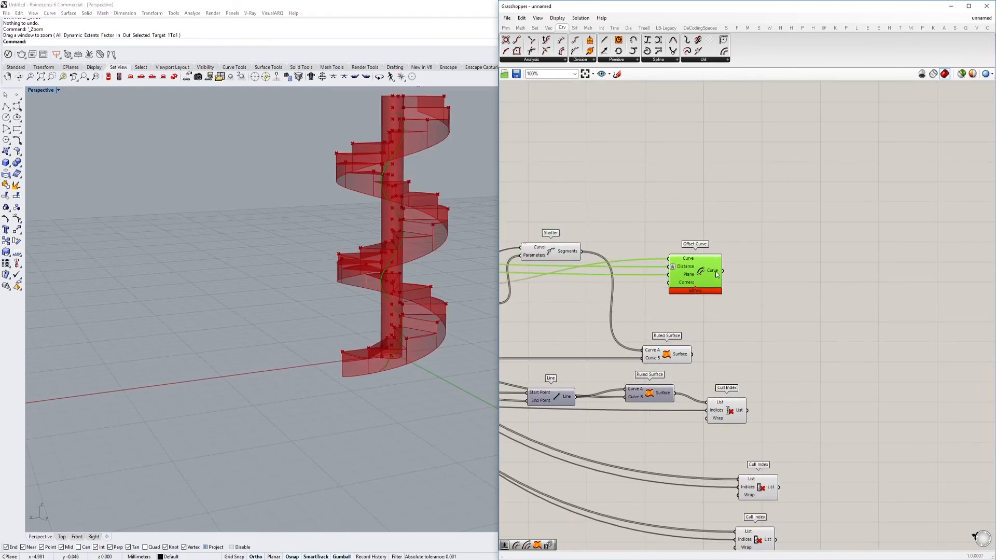
# Add a Ruled Surface, connecting Interpolate's Curve to Curve A and Offset Curve's Curve to Curve B
pyautogui.doubleClick(769, 316)
pyautogui.write('rul')
pyautogui.click(769, 312)
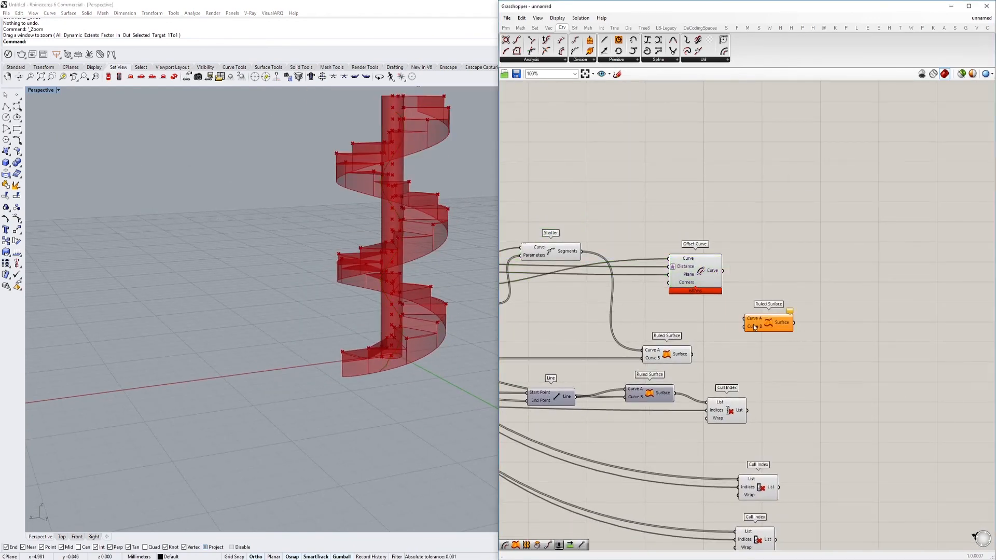
pyautogui.click(727, 412)
pyautogui.moveTo(735, 401); pyautogui.dragTo(698, 347, button='right')
pyautogui.click(721, 434)
pyautogui.moveTo(685, 298); pyautogui.dragTo(753, 342, button='right')
pyautogui.moveTo(526, 243); pyautogui.dragTo(700, 264, button='right')
pyautogui.moveTo(642, 301); pyautogui.dragTo(855, 333)
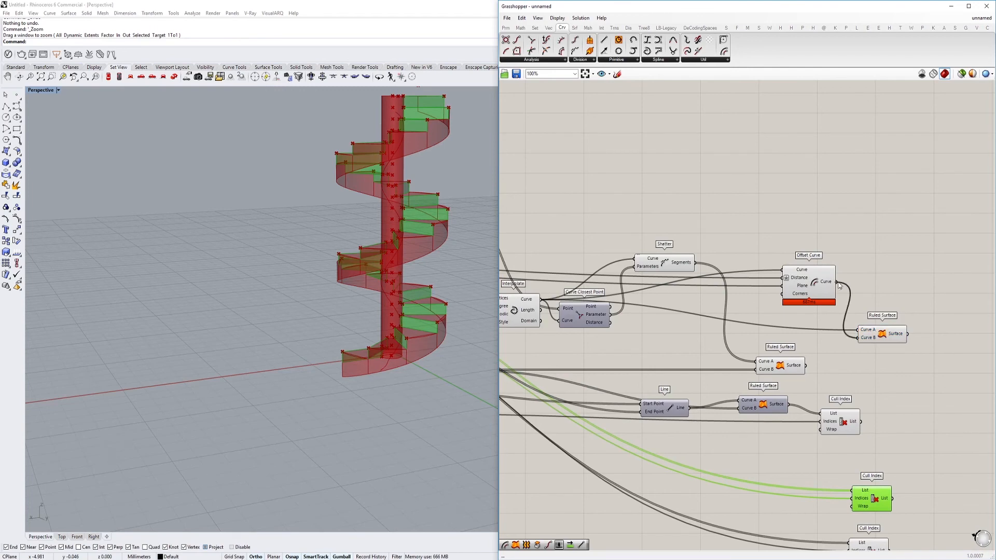
pyautogui.click(825, 286)
pyautogui.moveTo(814, 285); pyautogui.dragTo(754, 276, button='right')
pyautogui.moveTo(816, 324); pyautogui.dragTo(819, 324)
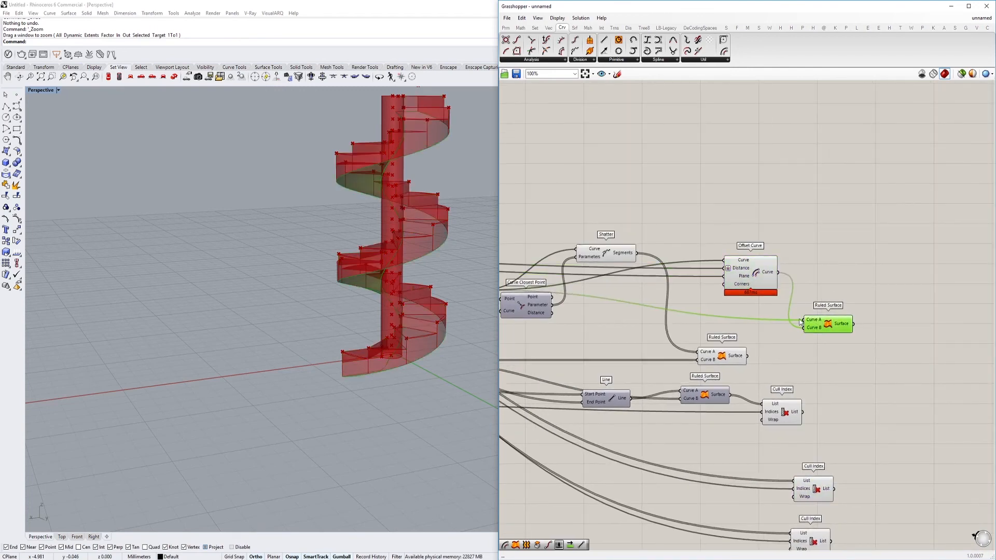
# Inspect the continuous underside surface and hide the previews of Offset Curve and Shatter
pyautogui.moveTo(441, 328); pyautogui.dragTo(372, 291, button='right')
pyautogui.scroll(8, 375, 275)
pyautogui.click(740, 272)
pyautogui.hotkey('ctrl', 'q')
pyautogui.click(605, 254)
pyautogui.hotkey('ctrl', 'q')
pyautogui.moveTo(343, 259); pyautogui.dragTo(386, 294, button='right')
pyautogui.scroll(-6, 363, 298)
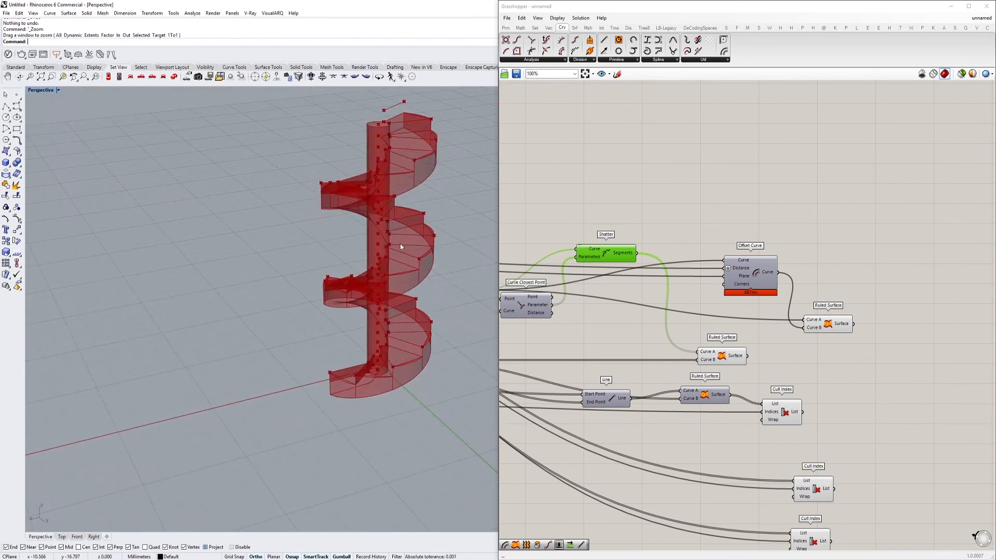
pyautogui.scroll(-3, 400, 244)
pyautogui.scroll(2, 758, 364)
# Add a Merge component and connect both final Ruled Surface outputs and the three Cull Index lists to it
pyautogui.click(758, 365)
pyautogui.moveTo(758, 365); pyautogui.dragTo(688, 311, button='right')
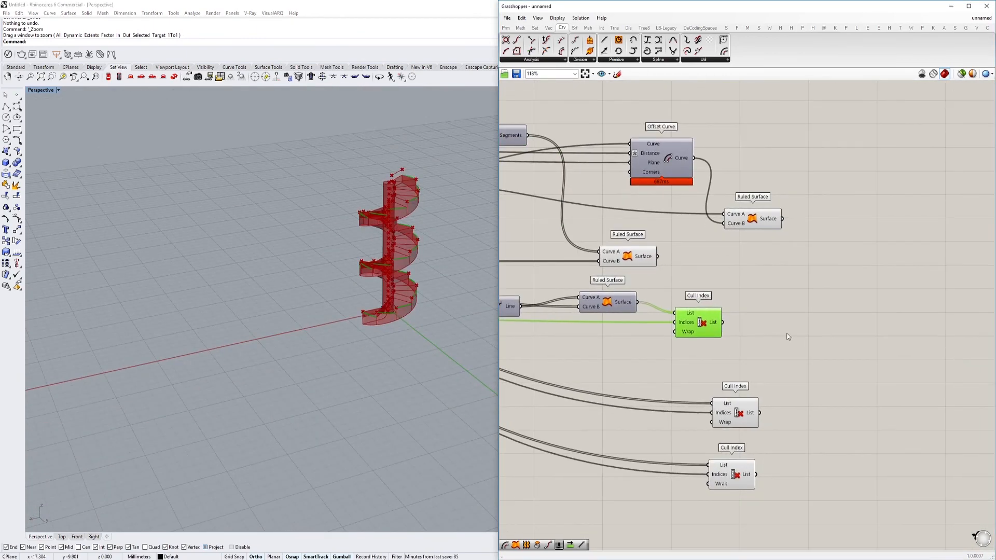
pyautogui.doubleClick(900, 362)
pyautogui.write('mer')
pyautogui.press('Return')
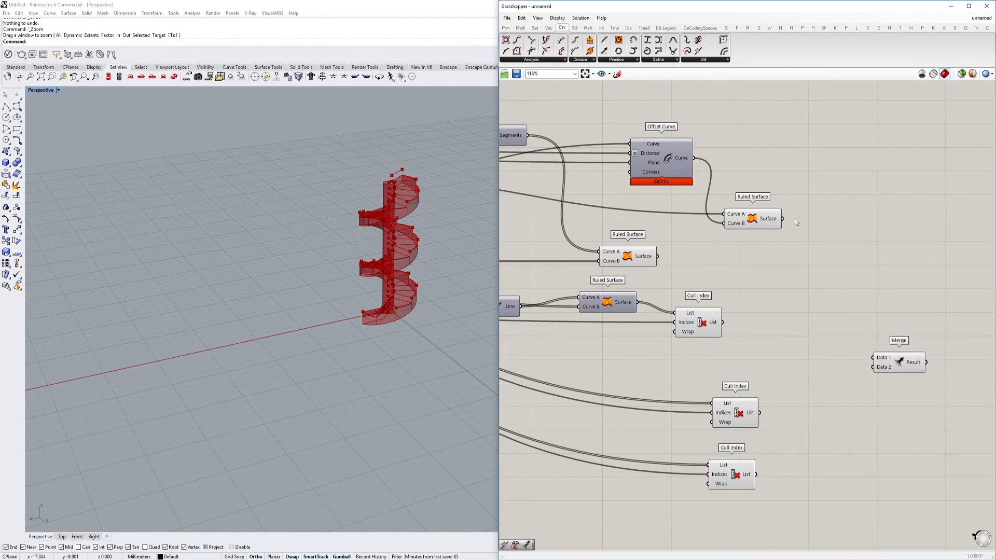
pyautogui.click(772, 220)
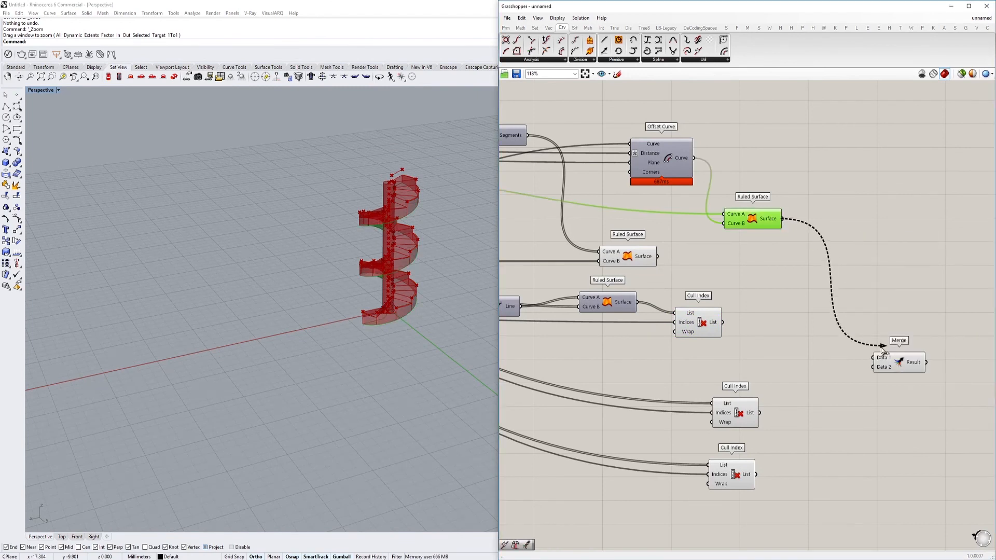
pyautogui.moveTo(667, 246); pyautogui.dragTo(758, 412)
pyautogui.click(704, 325)
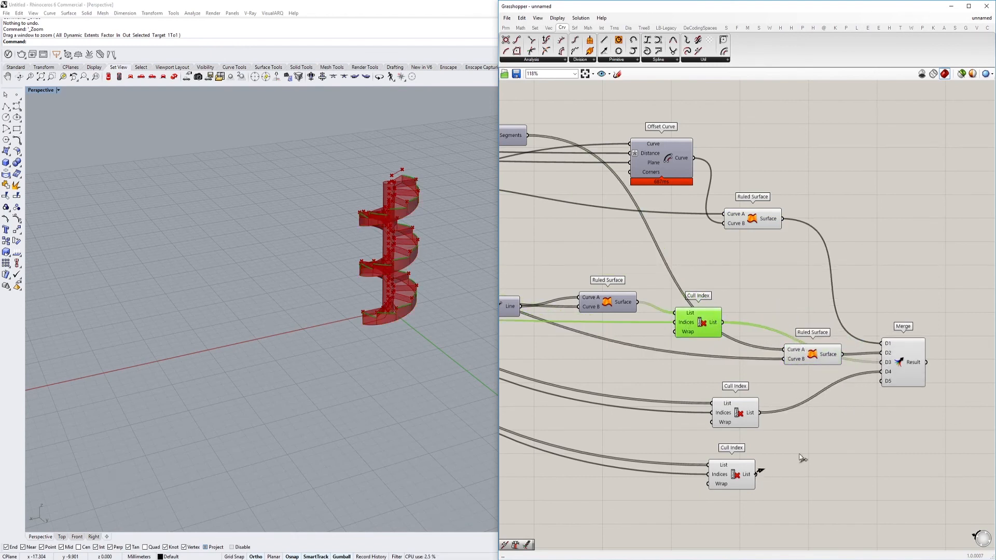
pyautogui.moveTo(887, 384); pyautogui.dragTo(887, 382)
# Hide the previews of the Ruled Surface and Cull Index components feeding Merge and their neighbouring upstream components
pyautogui.moveTo(913, 366); pyautogui.dragTo(766, 347, button='right')
pyautogui.moveTo(767, 347); pyautogui.dragTo(824, 402)
pyautogui.scroll(-4, 843, 244)
pyautogui.moveTo(788, 210); pyautogui.dragTo(681, 383)
pyautogui.hotkey('ctrl', 'q')
pyautogui.click(810, 329)
pyautogui.scroll(-3, 633, 250)
pyautogui.moveTo(560, 229); pyautogui.dragTo(741, 295, button='right')
pyautogui.scroll(2, 729, 291)
pyautogui.click(739, 302)
pyautogui.hotkey('ctrl', 'q')
# Hide the previews of Line SDL, Move and the surrounding geometry components in the middle of the definition
pyautogui.scroll(-2, 671, 294)
pyautogui.moveTo(646, 316); pyautogui.dragTo(820, 317, button='right')
pyautogui.scroll(3, 820, 318)
pyautogui.click(726, 321)
pyautogui.hotkey('ctrl', 'q')
pyautogui.moveTo(663, 324); pyautogui.dragTo(570, 382)
pyautogui.click(639, 262)
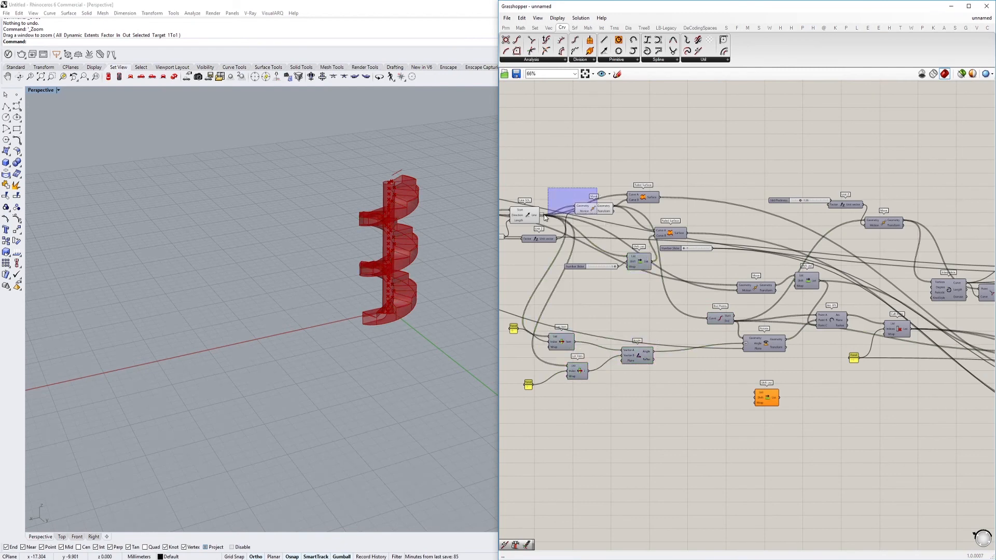
pyautogui.moveTo(544, 215); pyautogui.dragTo(527, 222)
pyautogui.moveTo(524, 223); pyautogui.dragTo(818, 268, button='right')
pyautogui.hotkey('ctrl', 'q')
pyautogui.click(743, 267)
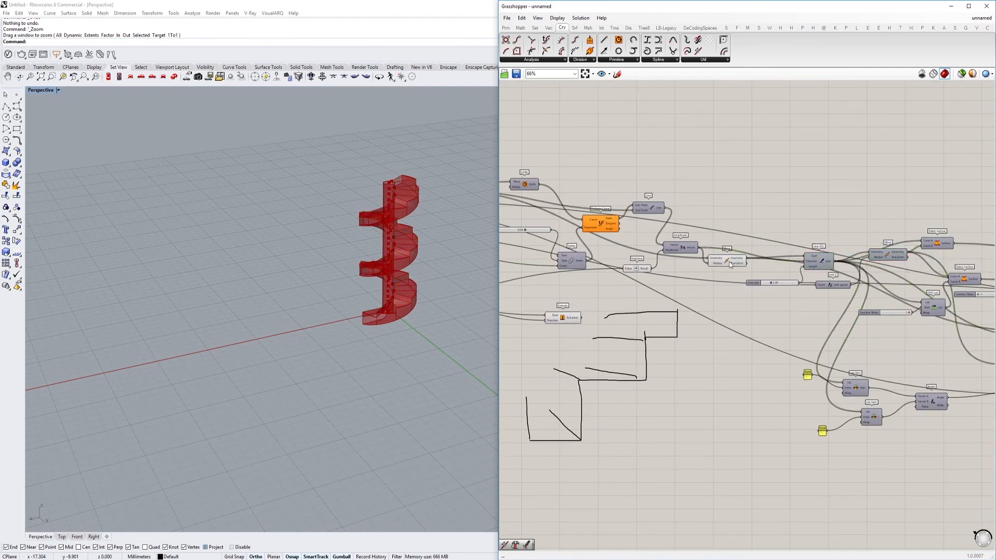
# Move the column's Extrude component below Merge and connect its Extrusion output to Merge's D6 input
pyautogui.moveTo(582, 299); pyautogui.dragTo(517, 351)
pyautogui.scroll(-7, 556, 319)
pyautogui.scroll(5, 918, 376)
pyautogui.scroll(3, 517, 351)
pyautogui.moveTo(676, 335); pyautogui.dragTo(845, 337, button='right')
pyautogui.scroll(2, 727, 353)
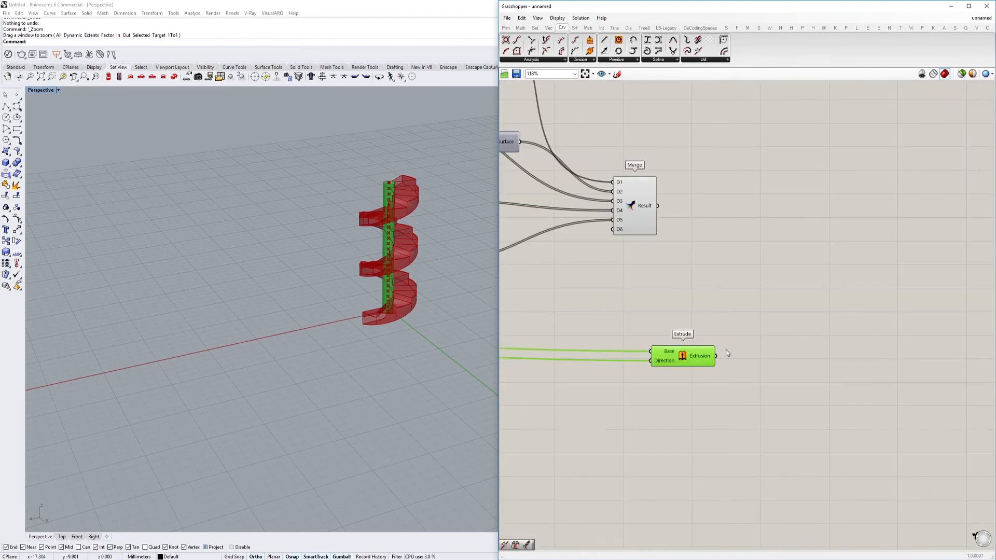
pyautogui.moveTo(614, 231); pyautogui.dragTo(614, 230)
pyautogui.moveTo(674, 355); pyautogui.dragTo(589, 333)
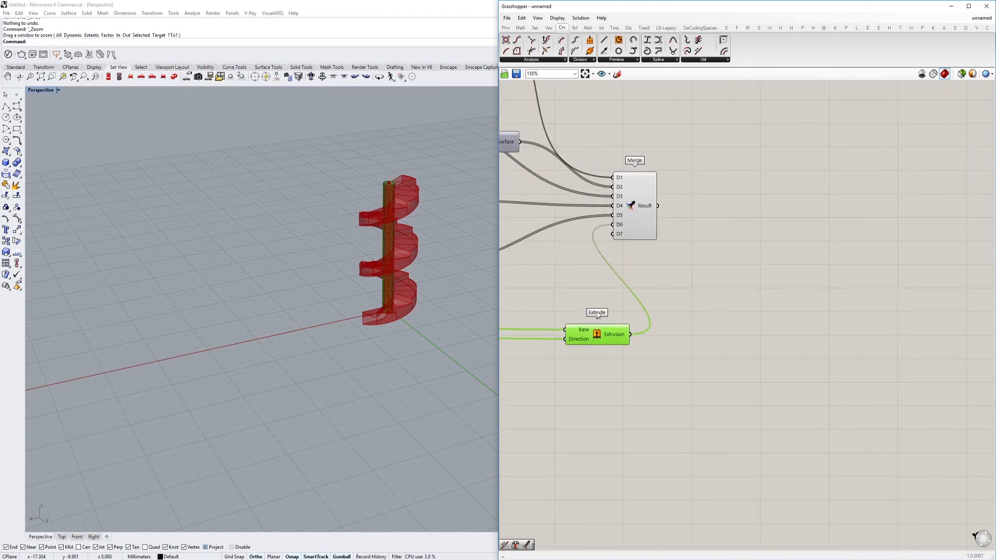
# Hide the preview of the column's Extrude component
pyautogui.moveTo(558, 203); pyautogui.dragTo(667, 213, button='right')
pyautogui.click(740, 213)
pyautogui.click(718, 345)
pyautogui.hotkey('ctrl', 'q')
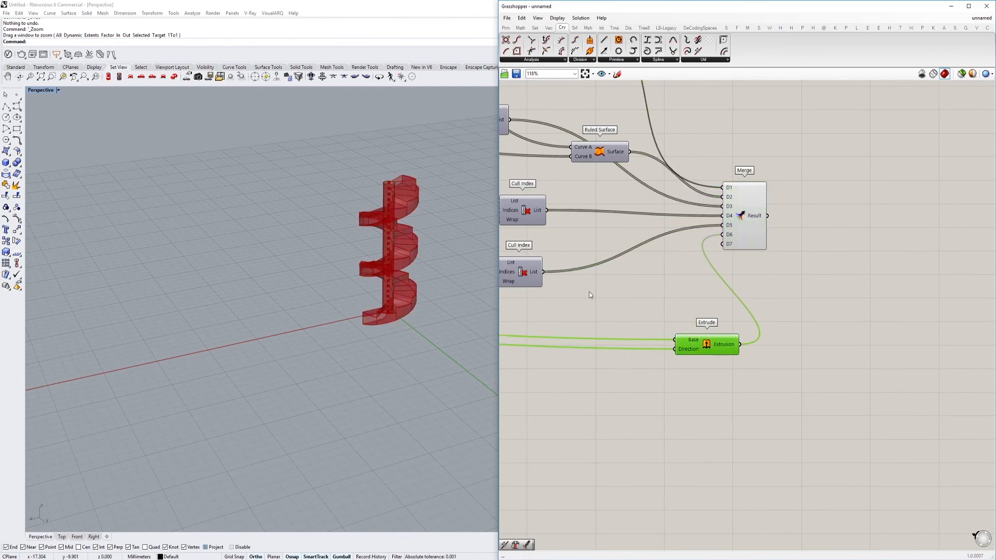
# Hide the previews of the column radius Circle and the first Move component at the start of the definition
pyautogui.scroll(-4, 589, 296)
pyautogui.moveTo(589, 296); pyautogui.dragTo(803, 312, button='right')
pyautogui.scroll(-2, 804, 311)
pyautogui.moveTo(518, 229); pyautogui.dragTo(798, 309, button='right')
pyautogui.scroll(4, 539, 266)
pyautogui.moveTo(537, 263); pyautogui.dragTo(869, 299, button='right')
pyautogui.scroll(1, 861, 299)
pyautogui.click(637, 314)
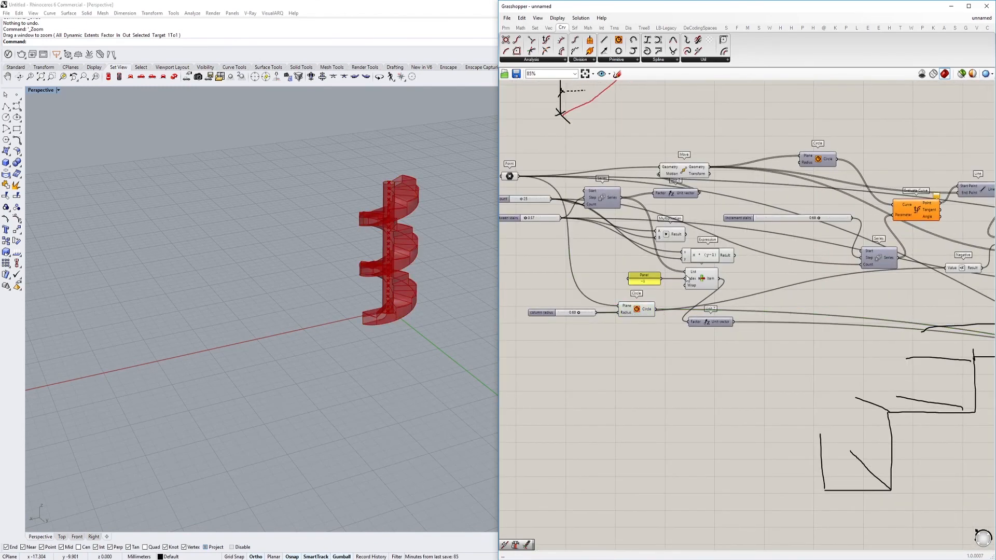
pyautogui.click(648, 311)
pyautogui.click(684, 170)
# Select the base Point component and move the staircase's base point about 1.57 mm along Y in the viewport
pyautogui.moveTo(559, 174); pyautogui.dragTo(630, 193, button='right')
pyautogui.click(584, 196)
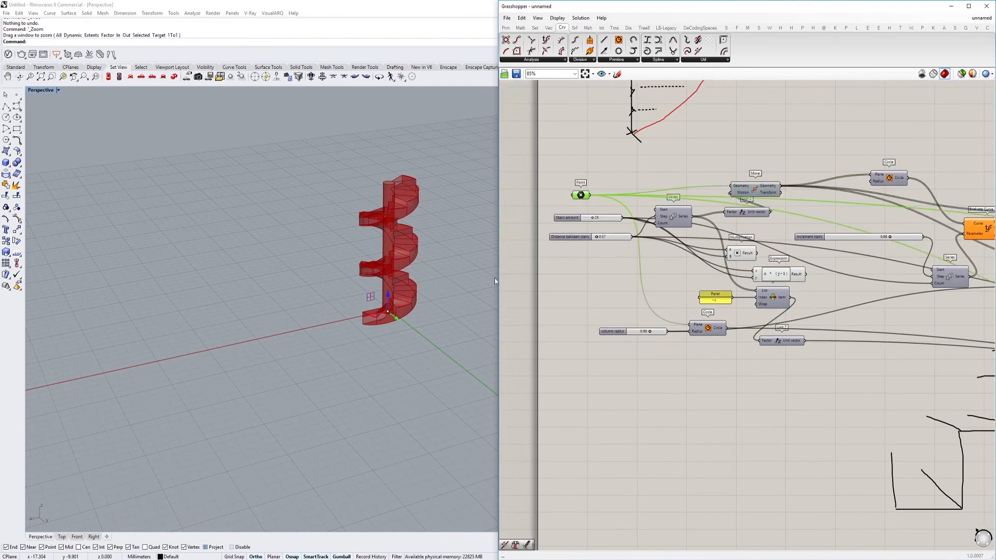
pyautogui.moveTo(398, 323); pyautogui.dragTo(405, 327)
pyautogui.scroll(-7, 685, 236)
# Examine the Offset Curve component's calculation time and its connections
pyautogui.moveTo(742, 245); pyautogui.dragTo(703, 244, button='right')
pyautogui.scroll(7, 703, 244)
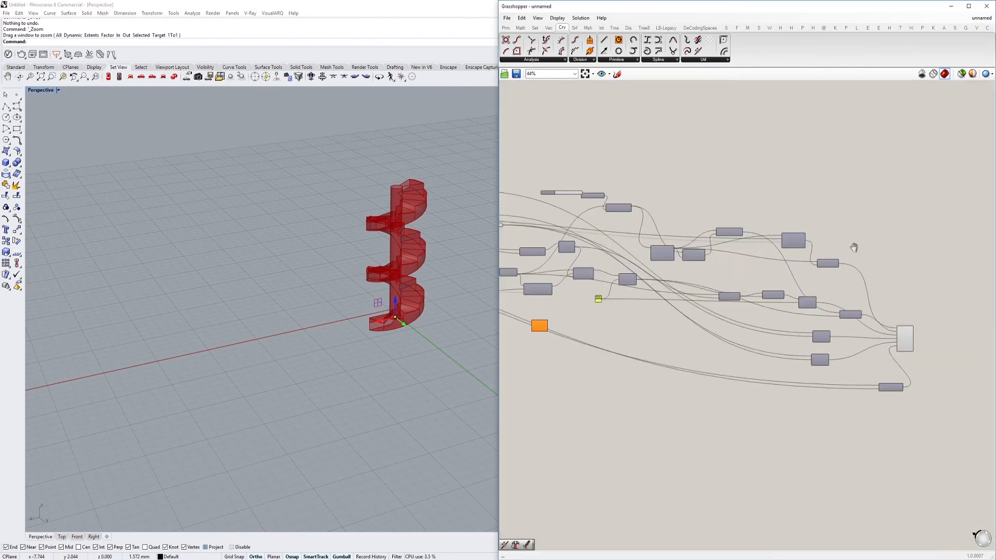
pyautogui.scroll(-5, 793, 232)
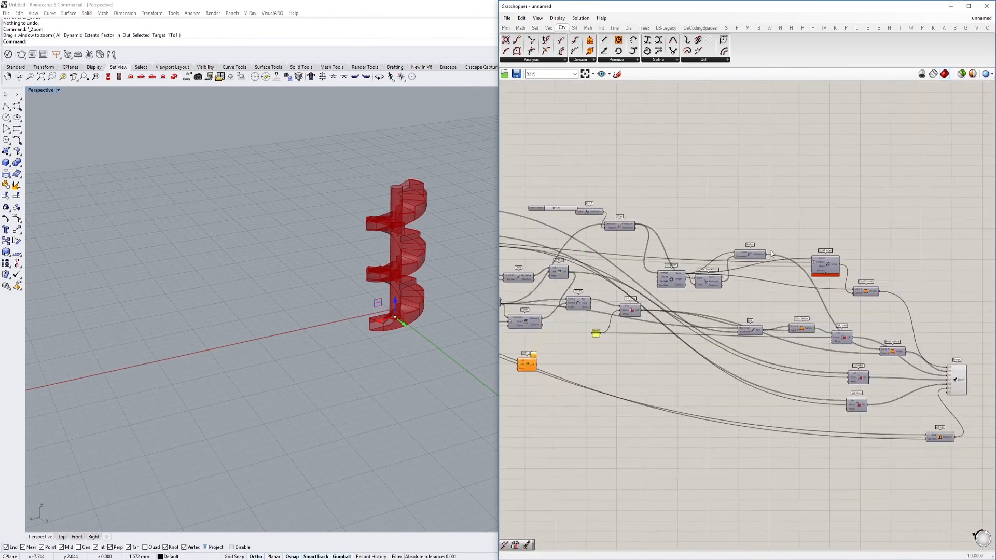
pyautogui.scroll(6, 775, 249)
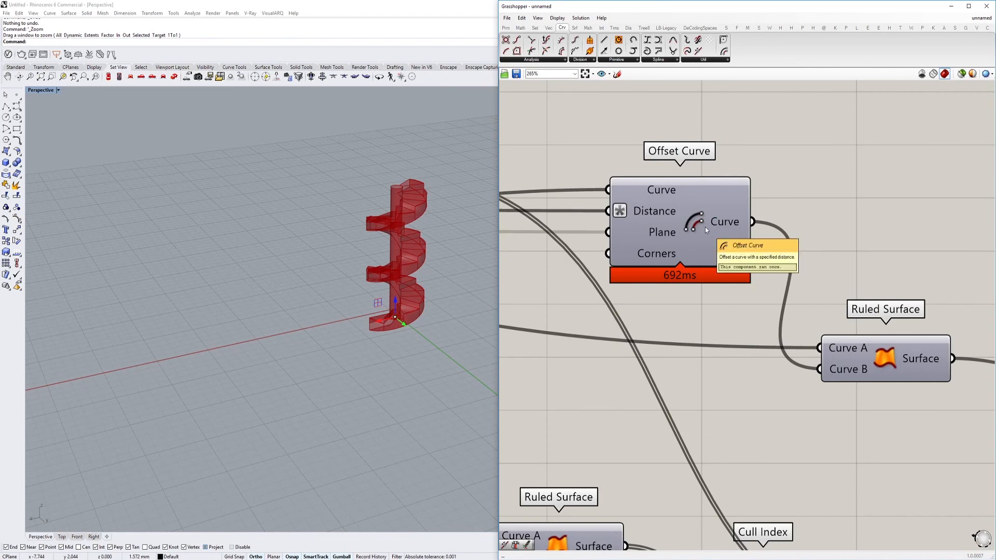
pyautogui.moveTo(676, 209); pyautogui.dragTo(764, 228, button='right')
pyautogui.scroll(-1, 764, 229)
pyautogui.moveTo(762, 238); pyautogui.dragTo(760, 246)
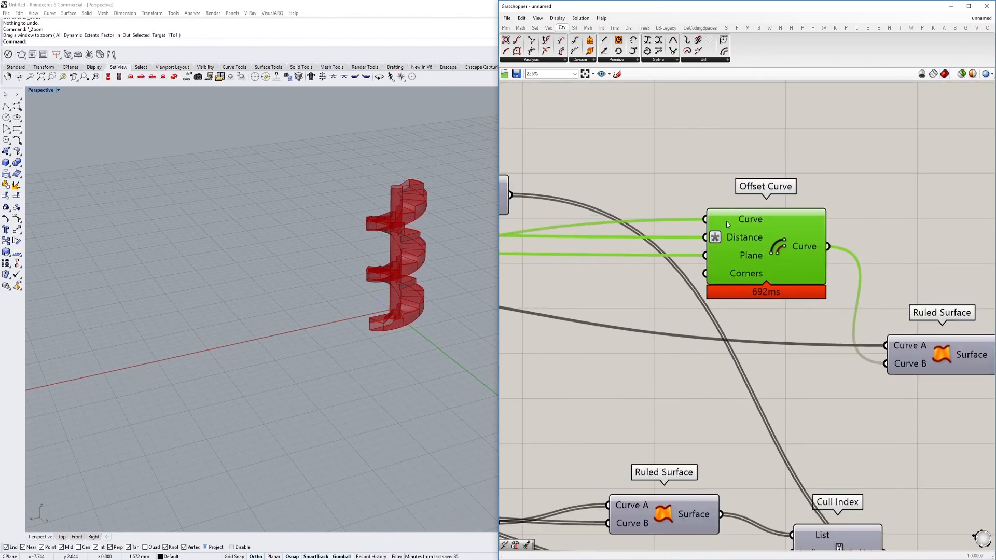
# Add a Scale NU component above the Offset Curve component
pyautogui.scroll(-3, 726, 220)
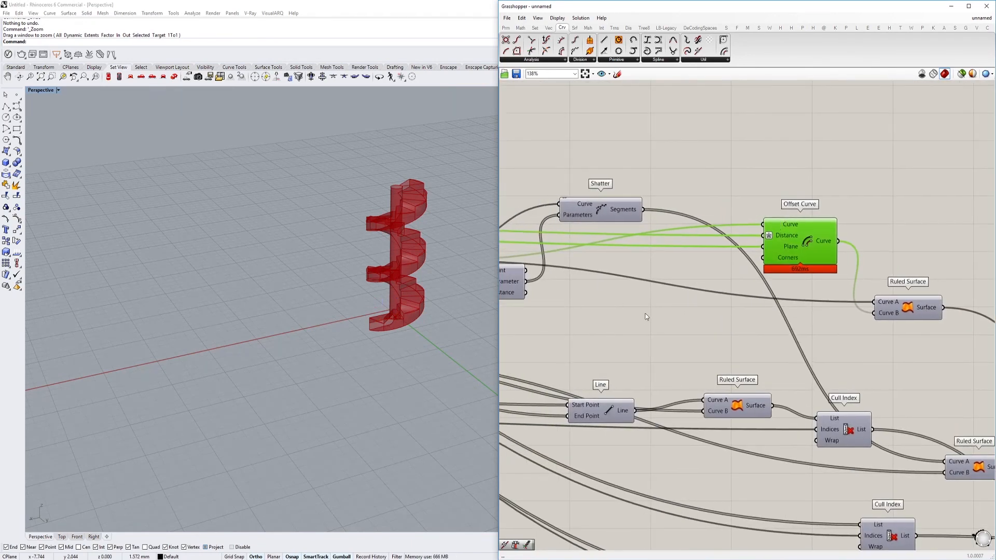
pyautogui.doubleClick(641, 315)
pyautogui.write('scale')
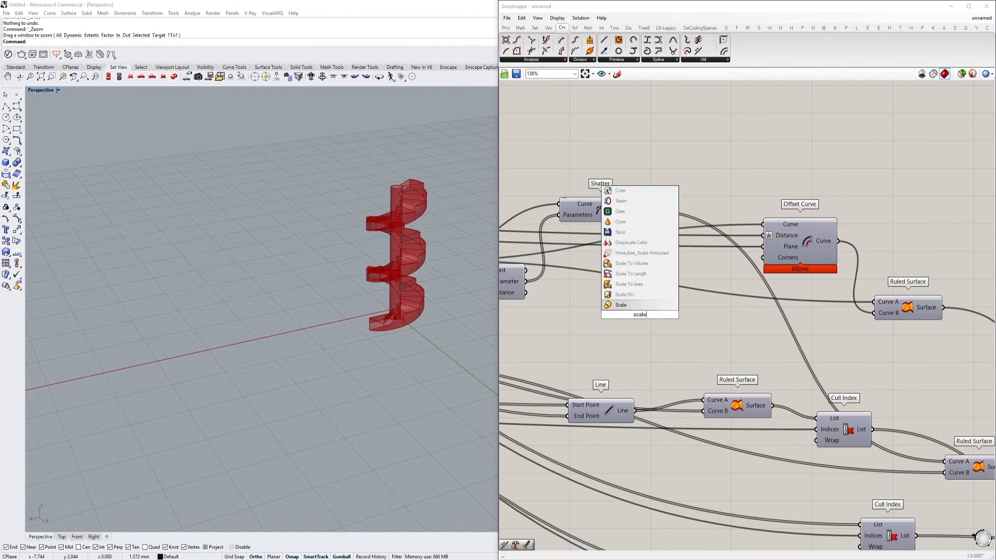
pyautogui.click(629, 294)
pyautogui.moveTo(639, 318); pyautogui.dragTo(744, 165)
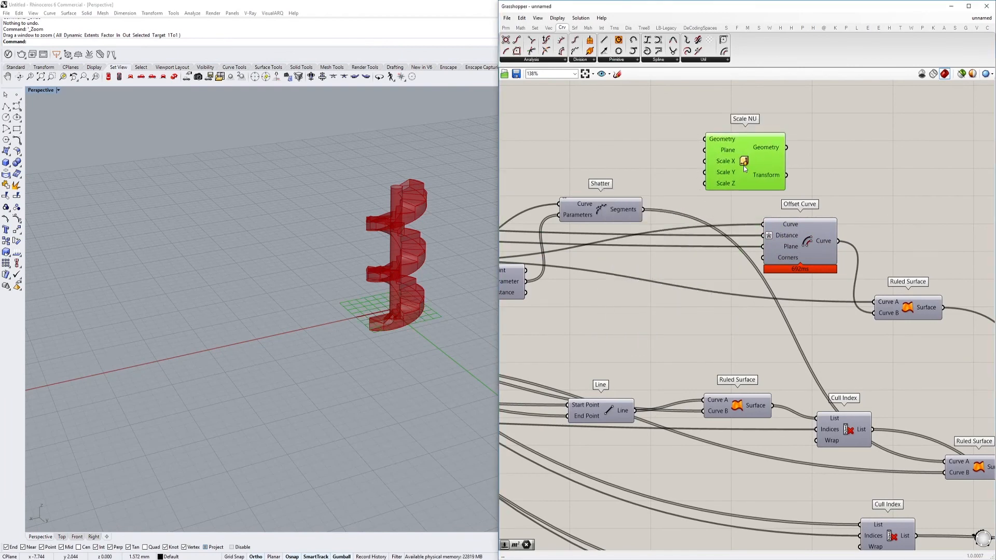
pyautogui.moveTo(738, 189); pyautogui.dragTo(788, 208, button='right')
# Examine the Interpolate curve and the upstream components for possible inputs to the Scale NU component
pyautogui.scroll(-4, 788, 208)
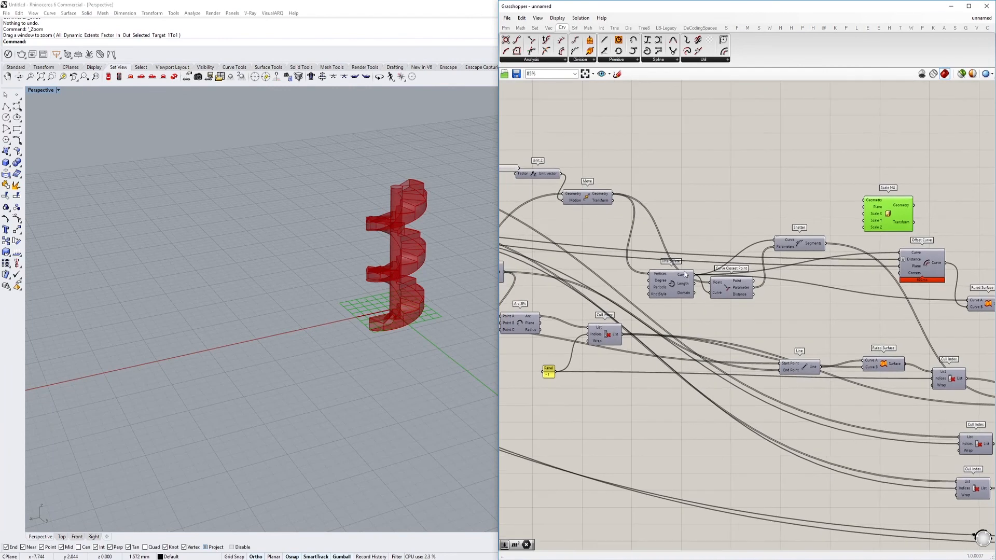
pyautogui.moveTo(695, 283); pyautogui.dragTo(674, 300)
pyautogui.click(664, 295)
pyautogui.moveTo(771, 280); pyautogui.dragTo(699, 273, button='right')
pyautogui.scroll(3, 813, 207)
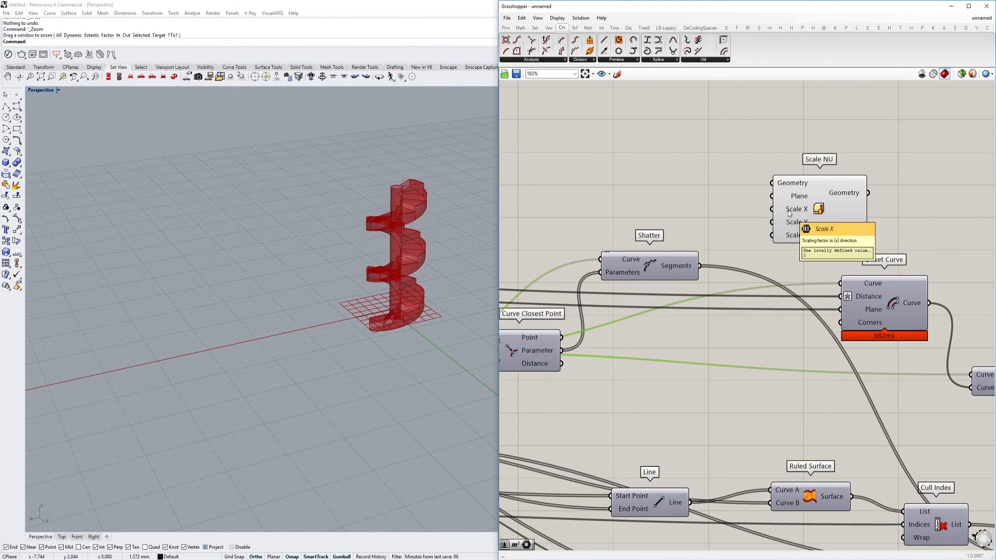
pyautogui.scroll(-3, 713, 253)
pyautogui.moveTo(632, 248); pyautogui.dragTo(835, 240, button='right')
pyautogui.moveTo(580, 211); pyautogui.dragTo(834, 224, button='right')
pyautogui.scroll(2, 555, 233)
pyautogui.moveTo(555, 233); pyautogui.dragTo(682, 239, button='right')
pyautogui.scroll(-1, 682, 239)
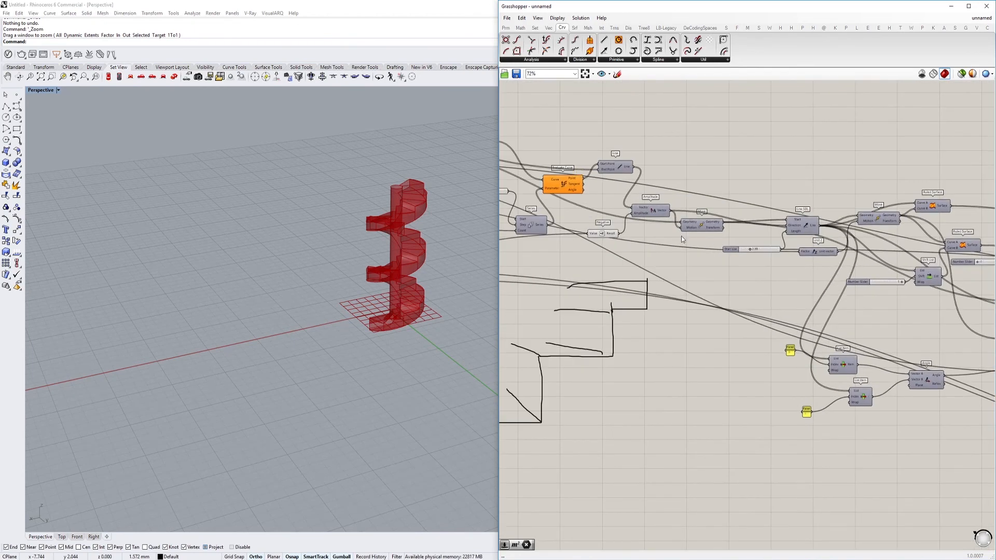
pyautogui.scroll(-3, 683, 239)
pyautogui.moveTo(933, 259); pyautogui.dragTo(696, 226, button='right')
pyautogui.moveTo(926, 208); pyautogui.dragTo(775, 209, button='right')
pyautogui.scroll(6, 779, 212)
pyautogui.moveTo(778, 210); pyautogui.dragTo(784, 223)
pyautogui.scroll(-3, 784, 223)
pyautogui.moveTo(713, 329); pyautogui.dragTo(726, 264, button='right')
pyautogui.scroll(3, 720, 270)
# Delete the unconnected Scale NU component
pyautogui.click(720, 292)
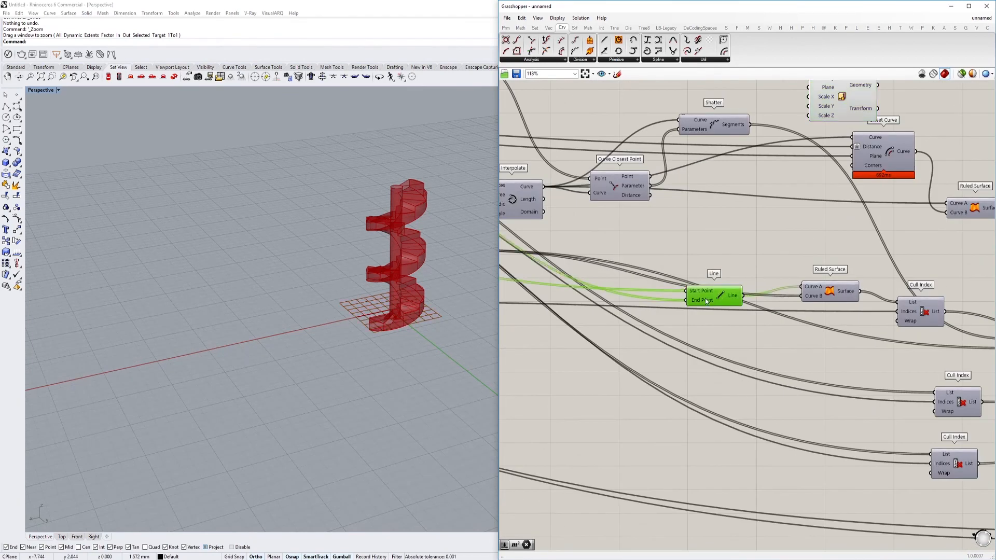
pyautogui.moveTo(814, 265); pyautogui.dragTo(718, 334, button='right')
pyautogui.click(768, 174)
pyautogui.moveTo(787, 175); pyautogui.dragTo(649, 166, button='right')
pyautogui.press('Delete')
# Select the Merge component and examine the merged staircase geometry up close in the Perspective viewport
pyautogui.scroll(-2, 706, 214)
pyautogui.moveTo(733, 237); pyautogui.dragTo(696, 195, button='right')
pyautogui.moveTo(588, 145); pyautogui.dragTo(700, 222, button='right')
pyautogui.moveTo(806, 261); pyautogui.dragTo(768, 236, button='right')
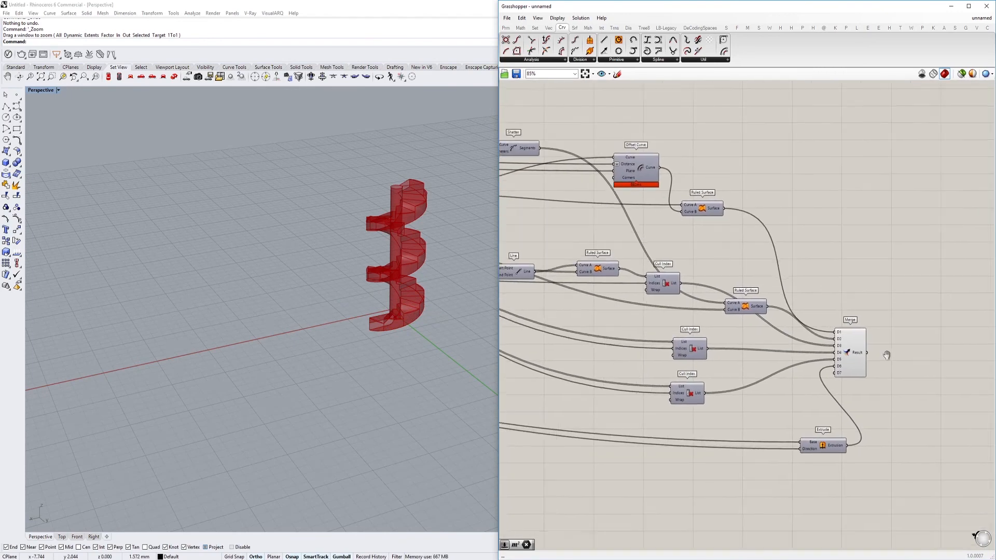
pyautogui.scroll(4, 934, 400)
pyautogui.click(799, 332)
pyautogui.scroll(5, 406, 322)
pyautogui.moveTo(405, 322); pyautogui.dragTo(417, 373, button='right')
pyautogui.click(858, 225)
pyautogui.click(801, 341)
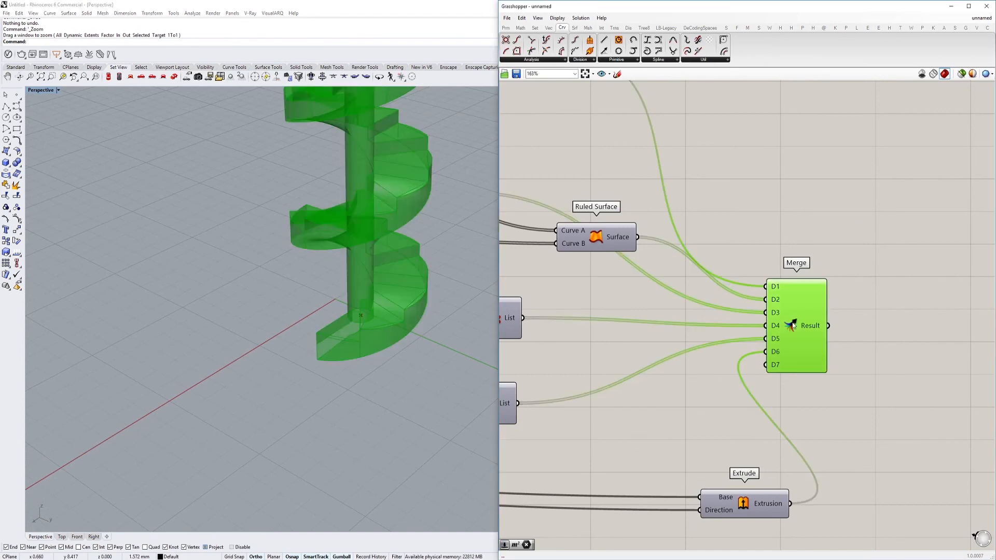
# Add an Offset Curve Loose component next to the existing Offset Curve
pyautogui.scroll(-6, 801, 341)
pyautogui.moveTo(747, 333); pyautogui.dragTo(825, 331, button='right')
pyautogui.scroll(-6, 774, 311)
pyautogui.moveTo(603, 264); pyautogui.dragTo(701, 291, button='right')
pyautogui.scroll(8, 701, 294)
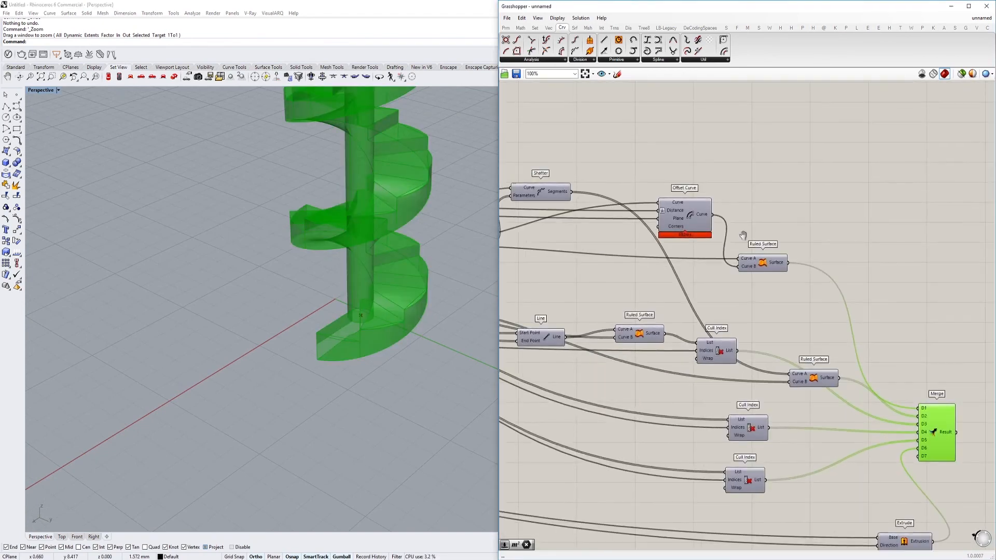
pyautogui.doubleClick(781, 241)
pyautogui.write('o')
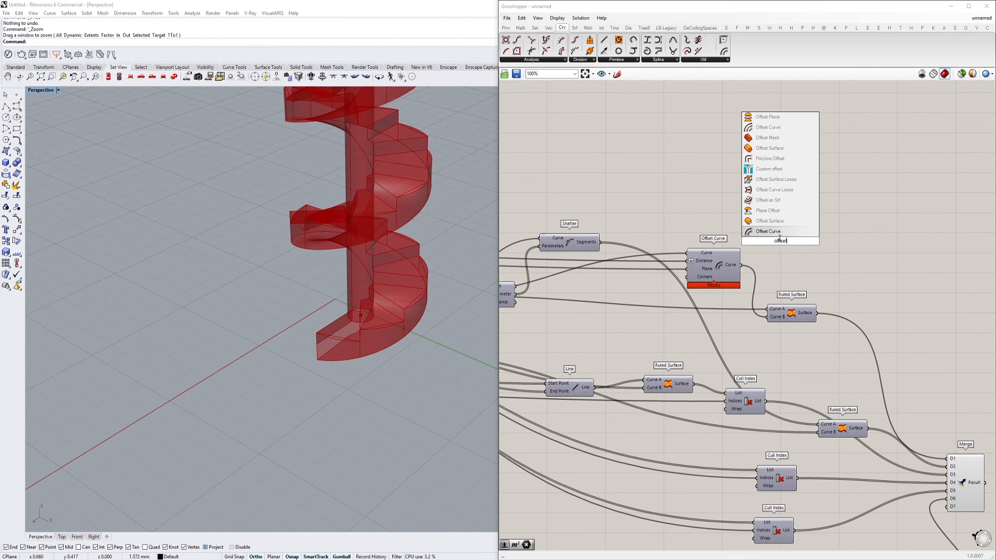
pyautogui.write('ffset')
pyautogui.click(774, 189)
# Transfer the curve, distance and plane connections from Offset Curve to Offset Curve Loose
pyautogui.scroll(3, 747, 223)
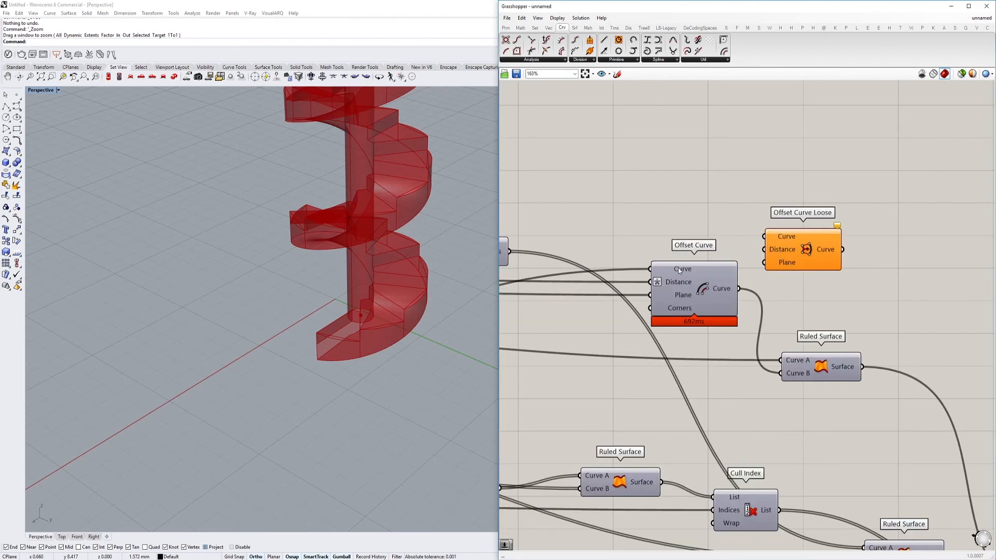
pyautogui.moveTo(765, 235); pyautogui.dragTo(767, 265)
pyautogui.click(786, 255)
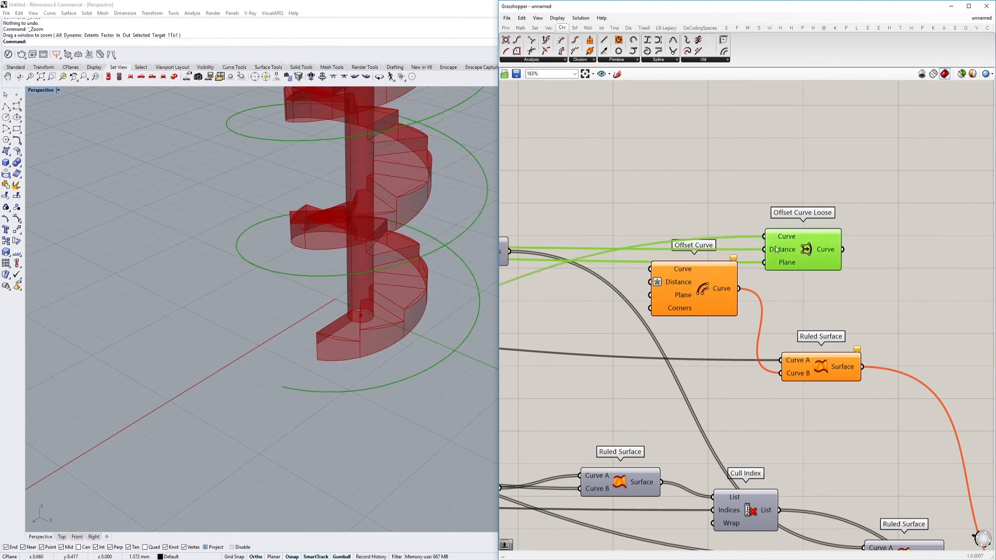
# Add an expression to the Distance input of Offset Curve Loose so the curve offsets inward toward the column
pyautogui.rightClick(776, 249)
pyautogui.moveTo(825, 326)
pyautogui.click(884, 337)
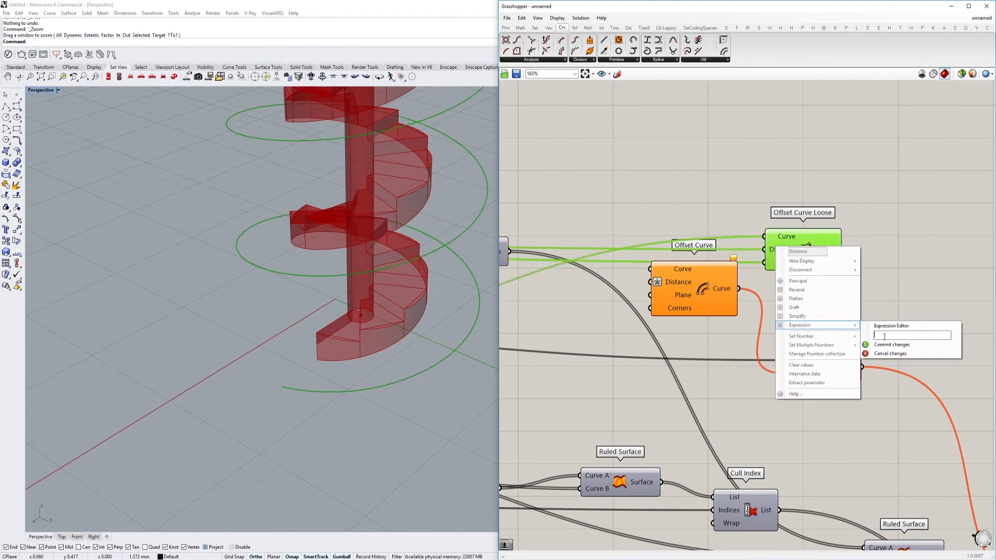
pyautogui.click(889, 345)
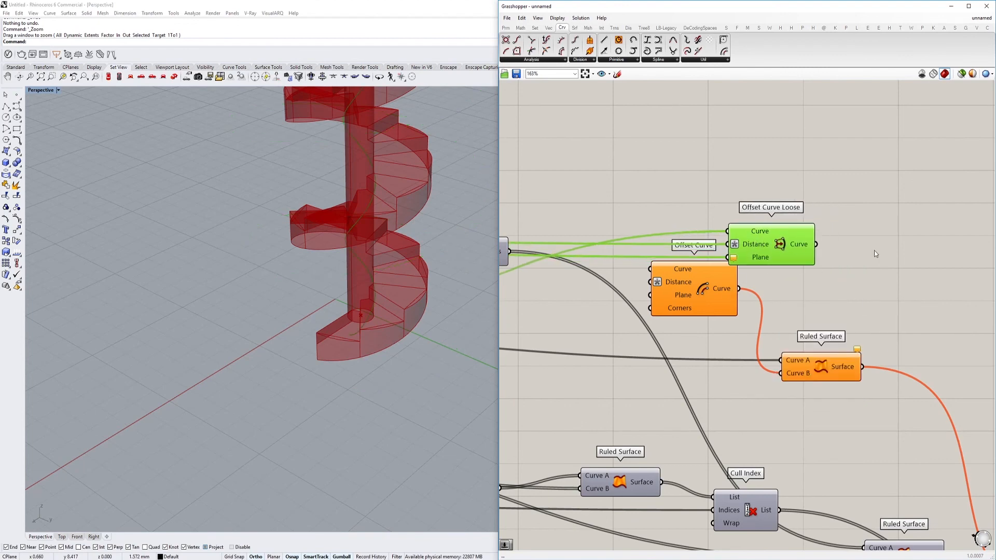
# Connect Offset Curve Loose to the Curve B input of the Ruled Surface and delete the old Offset Curve component
pyautogui.moveTo(792, 375); pyautogui.dragTo(792, 375)
pyautogui.click(665, 291)
pyautogui.press('Delete')
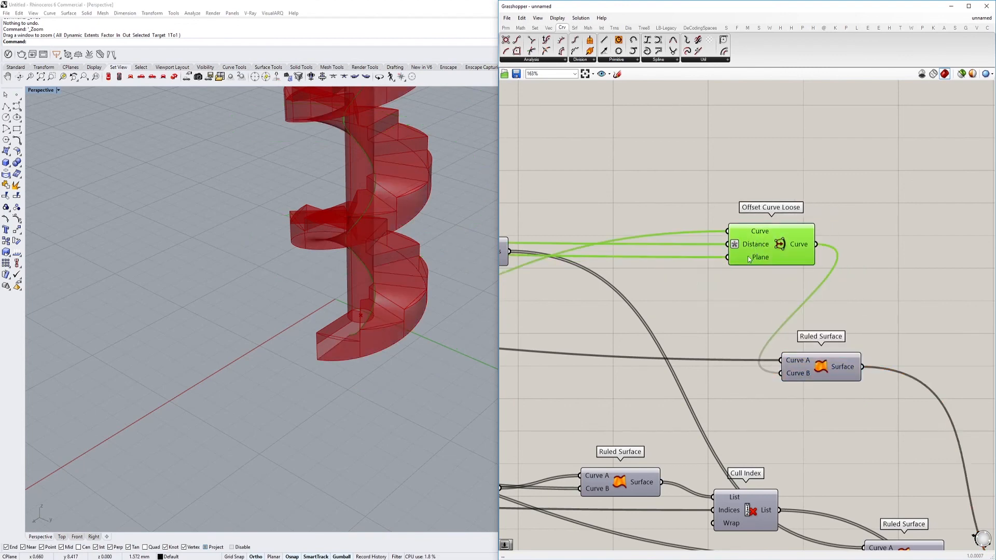
# Set the stairs amount at the start of the definition to 59
pyautogui.moveTo(768, 245); pyautogui.dragTo(705, 311)
pyautogui.scroll(-5, 705, 311)
pyautogui.moveTo(661, 296); pyautogui.dragTo(792, 298, button='right')
pyautogui.scroll(-2, 792, 301)
pyautogui.moveTo(598, 274); pyautogui.dragTo(717, 279, button='right')
pyautogui.moveTo(644, 271); pyautogui.dragTo(744, 276, button='right')
pyautogui.scroll(4, 563, 269)
pyautogui.moveTo(563, 268); pyautogui.dragTo(677, 271, button='right')
pyautogui.scroll(4, 576, 250)
pyautogui.moveTo(577, 250); pyautogui.dragTo(711, 271, button='right')
pyautogui.scroll(2, 621, 312)
pyautogui.rightClick(607, 331)
pyautogui.moveTo(608, 330); pyautogui.dragTo(608, 330)
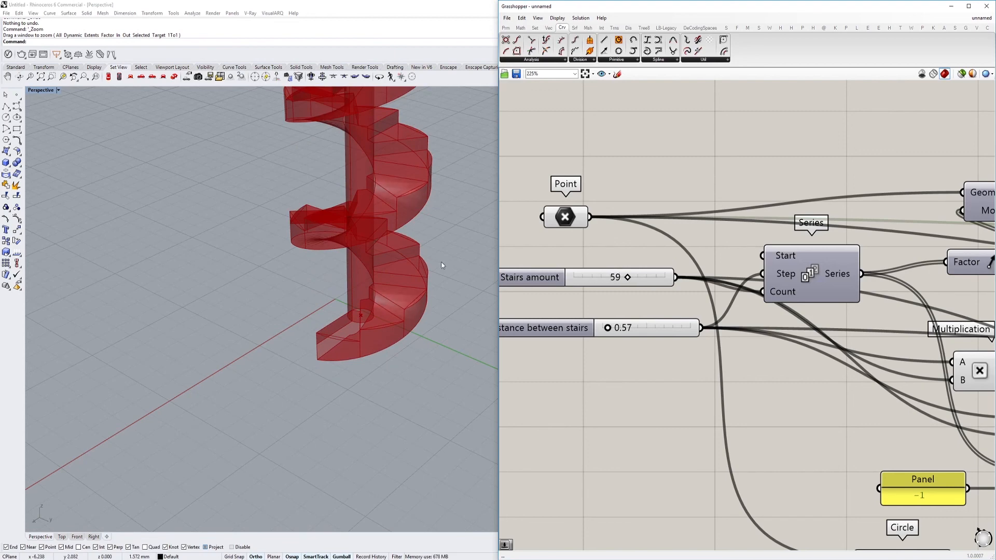
# Set the column radius to 1.00
pyautogui.scroll(-10, 464, 267)
pyautogui.keyDown('shift'); pyautogui.moveTo(404, 268); pyautogui.dragTo(325, 307, button='right'); pyautogui.keyUp('shift')
pyautogui.scroll(4, 431, 259)
pyautogui.scroll(-4, 794, 328)
pyautogui.moveTo(833, 475); pyautogui.dragTo(661, 358, button='right')
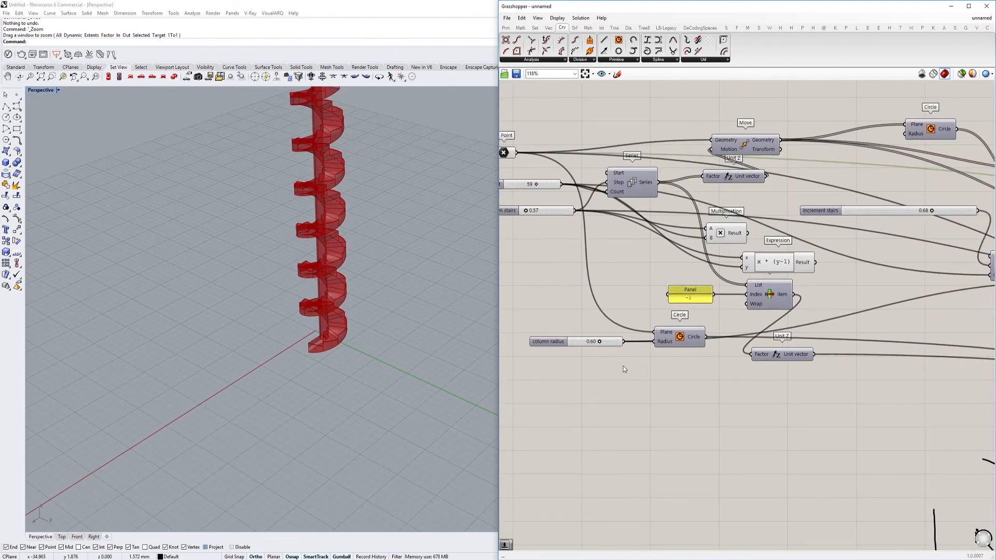
pyautogui.scroll(4, 638, 338)
pyautogui.moveTo(629, 322); pyautogui.dragTo(676, 326)
# Examine the full spiral staircase and its column from several distances in the Perspective viewport
pyautogui.scroll(-6, 321, 233)
pyautogui.moveTo(311, 207); pyautogui.dragTo(350, 248, button='right')
pyautogui.scroll(6, 361, 240)
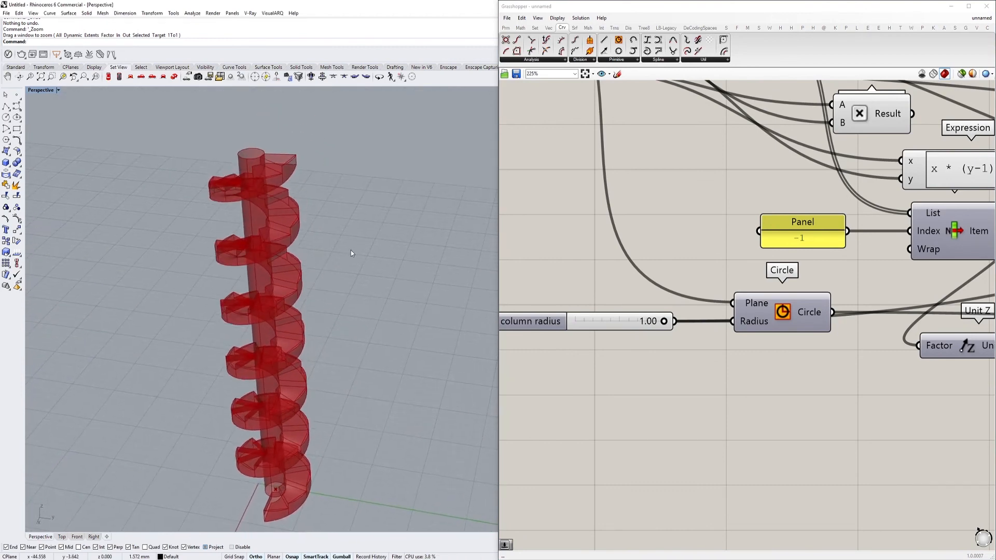
pyautogui.scroll(-7, 351, 251)
pyautogui.scroll(5, 347, 290)
pyautogui.keyDown('shift'); pyautogui.moveTo(352, 326); pyautogui.dragTo(347, 319, button='right'); pyautogui.keyUp('shift')
pyautogui.scroll(4, 352, 306)
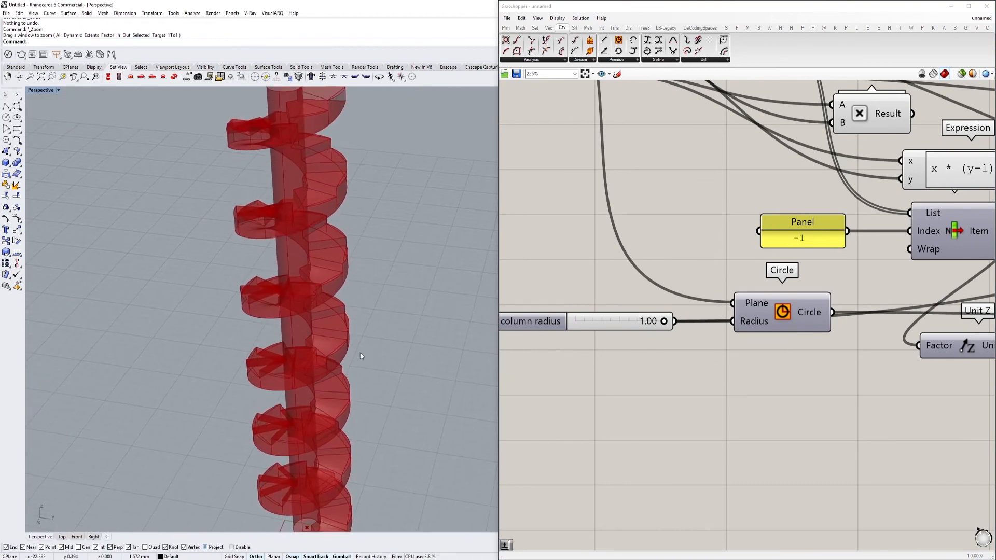
pyautogui.scroll(-5, 359, 353)
pyautogui.scroll(3, 367, 324)
pyautogui.scroll(-10, 721, 285)
pyautogui.scroll(3, 726, 254)
# Bake the Merge component's geometry as a group on the Default layer with the colour by layer
pyautogui.scroll(8, 738, 262)
pyautogui.click(698, 291)
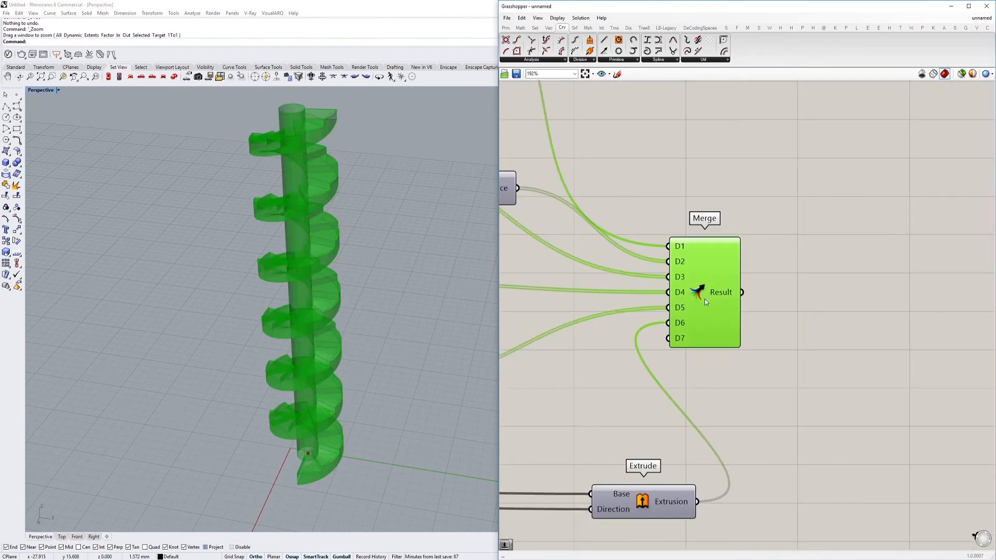
pyautogui.rightClick(699, 293)
pyautogui.click(733, 328)
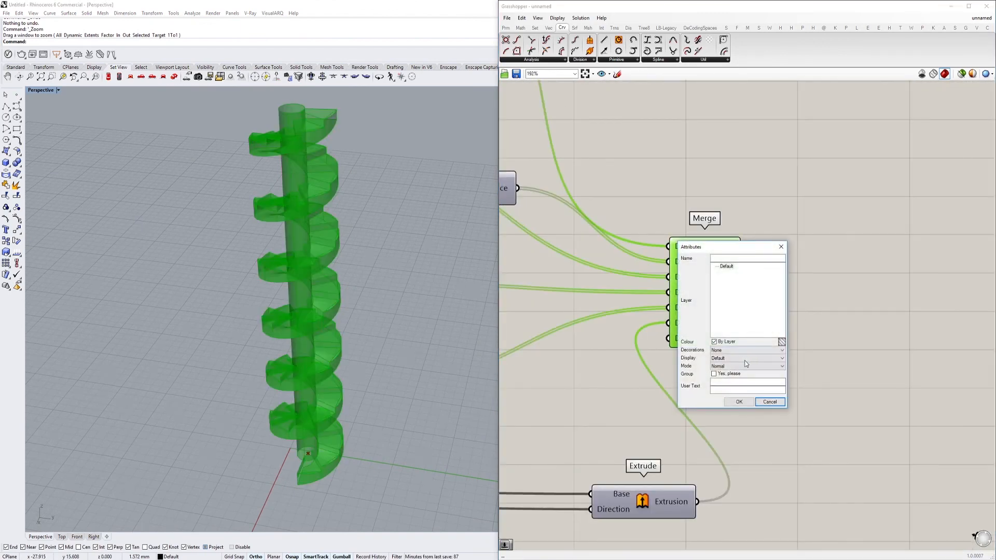
pyautogui.click(739, 402)
pyautogui.click(625, 206)
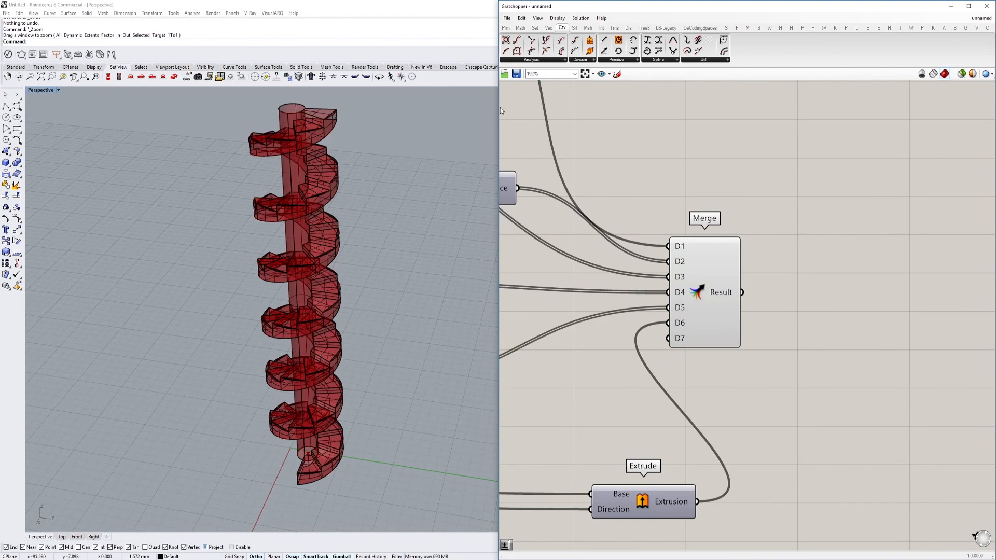
# Turn off the Grasshopper geometry preview and switch the Perspective viewport to the Arctic display mode
pyautogui.click(920, 74)
pyautogui.click(42, 90)
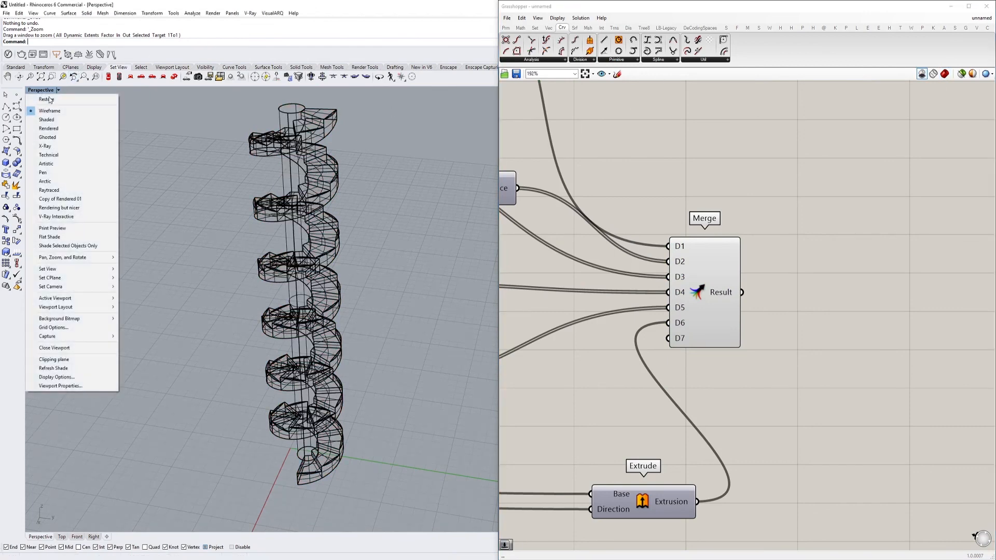
pyautogui.click(58, 184)
pyautogui.moveTo(157, 233); pyautogui.dragTo(213, 233, button='right')
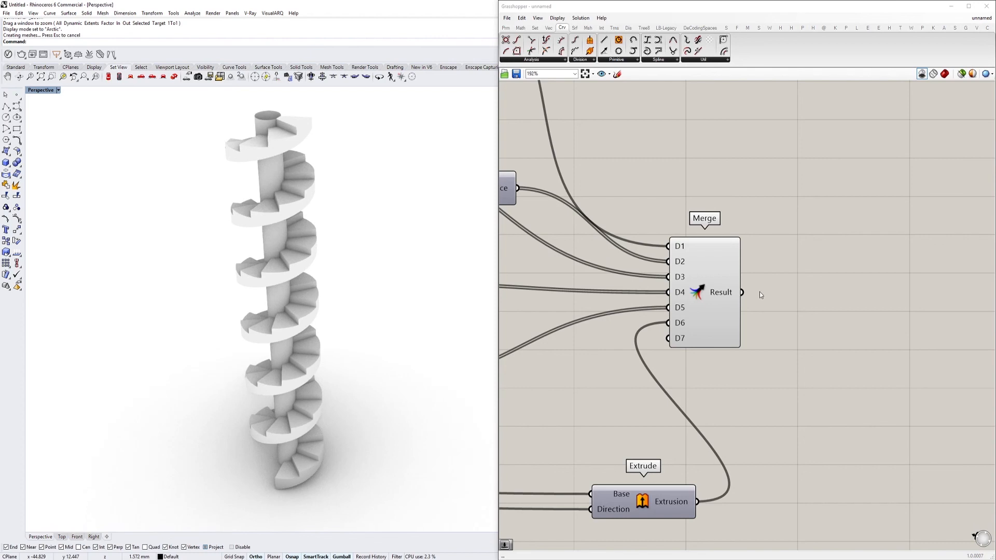